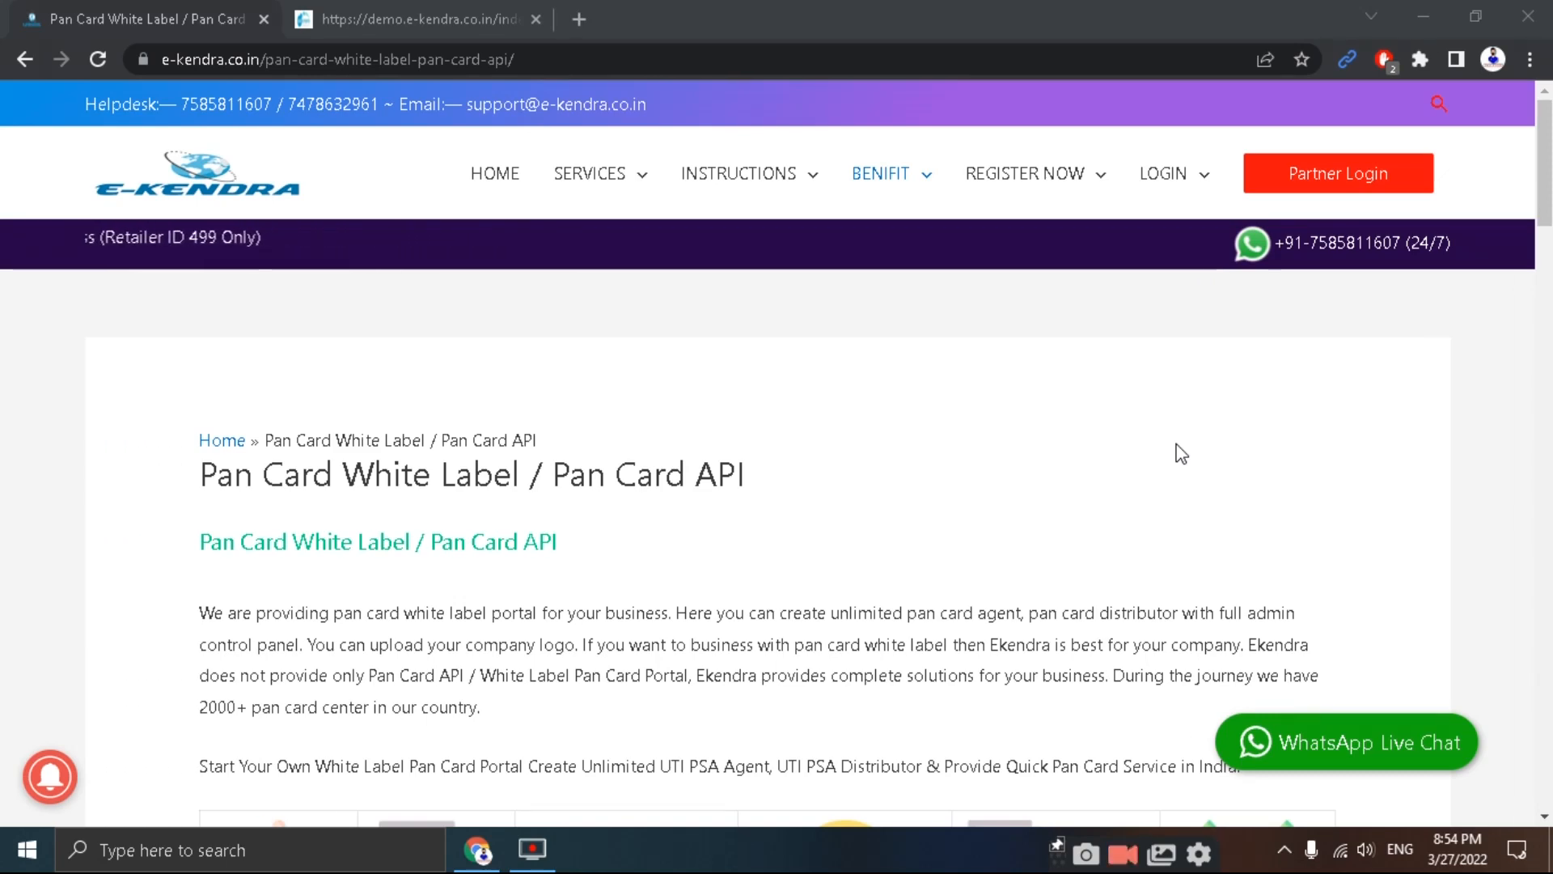
Step: Review the portal features, purchase reasons, terms, coupon rate and required document list on the Pan Card White Label page
scroll(690, 513, down, 6)
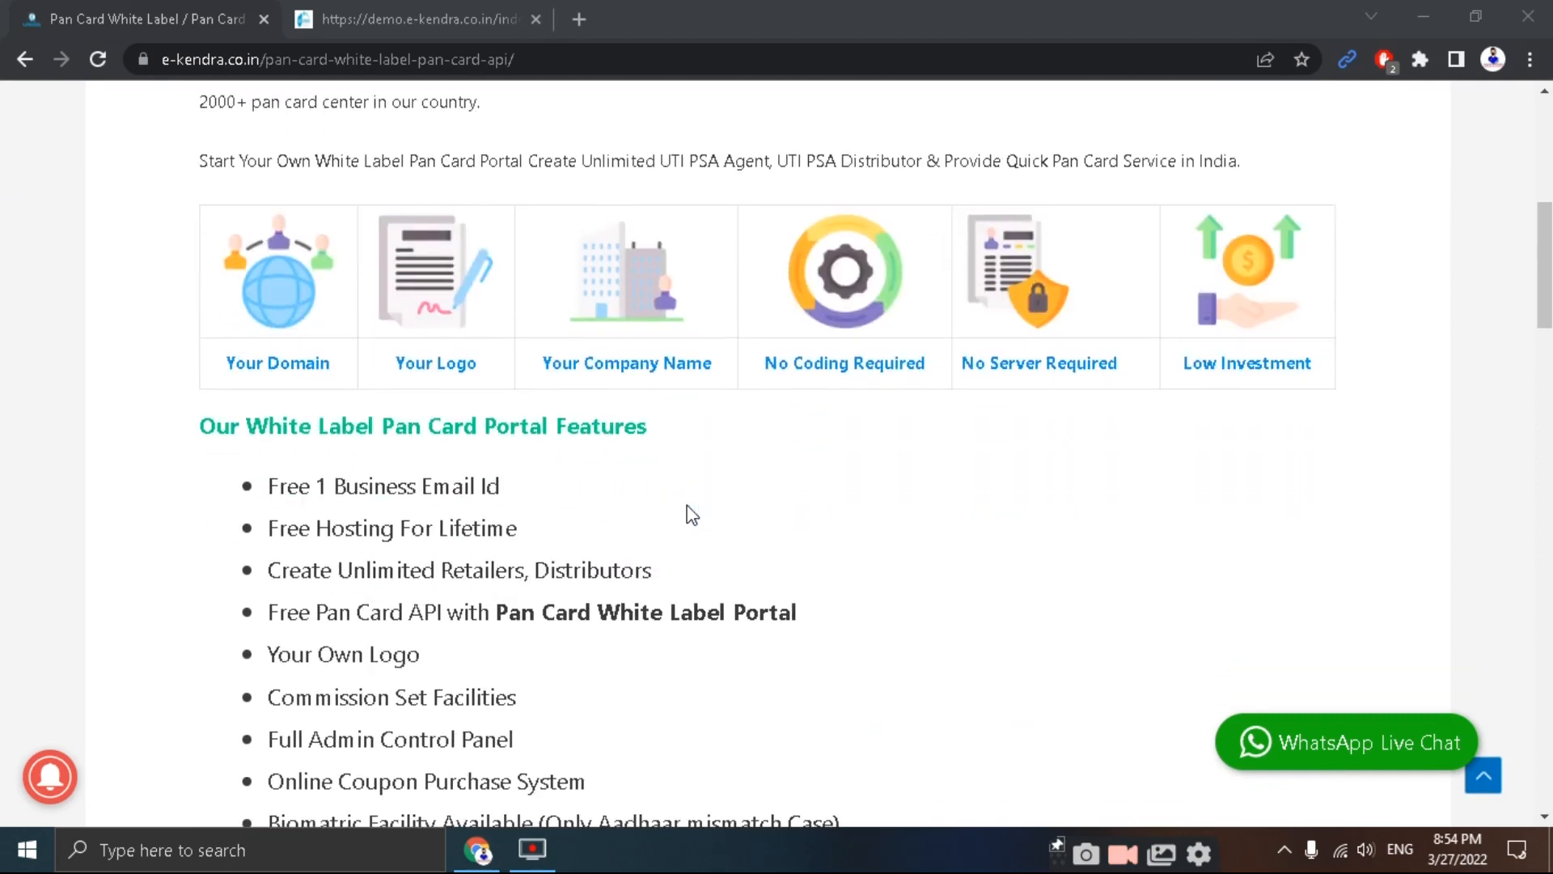
scroll(693, 515, down, 2)
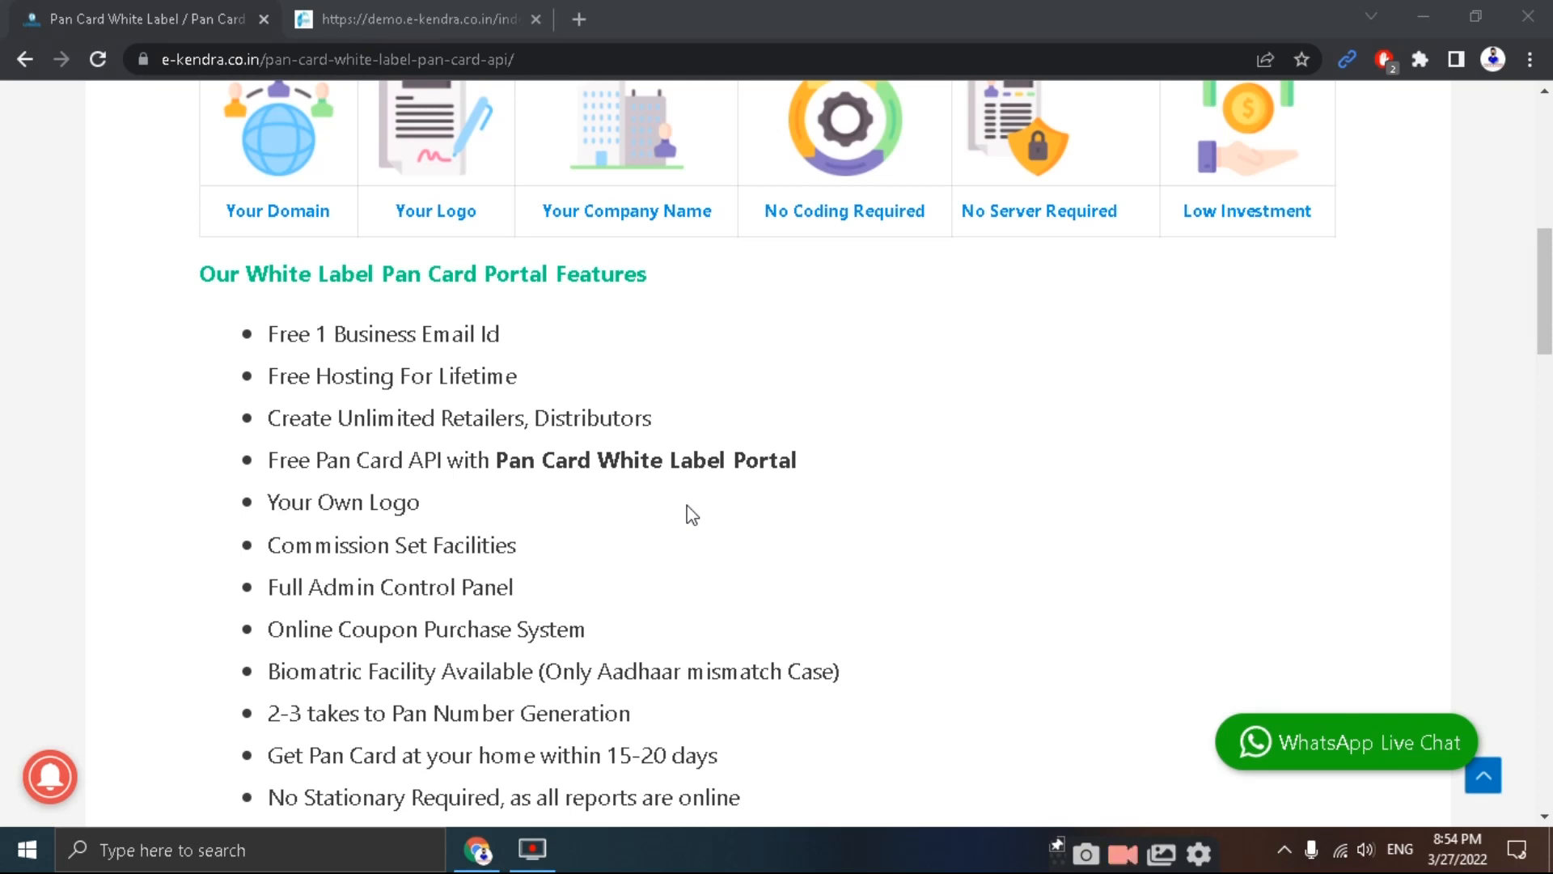
scroll(687, 504, down, 2)
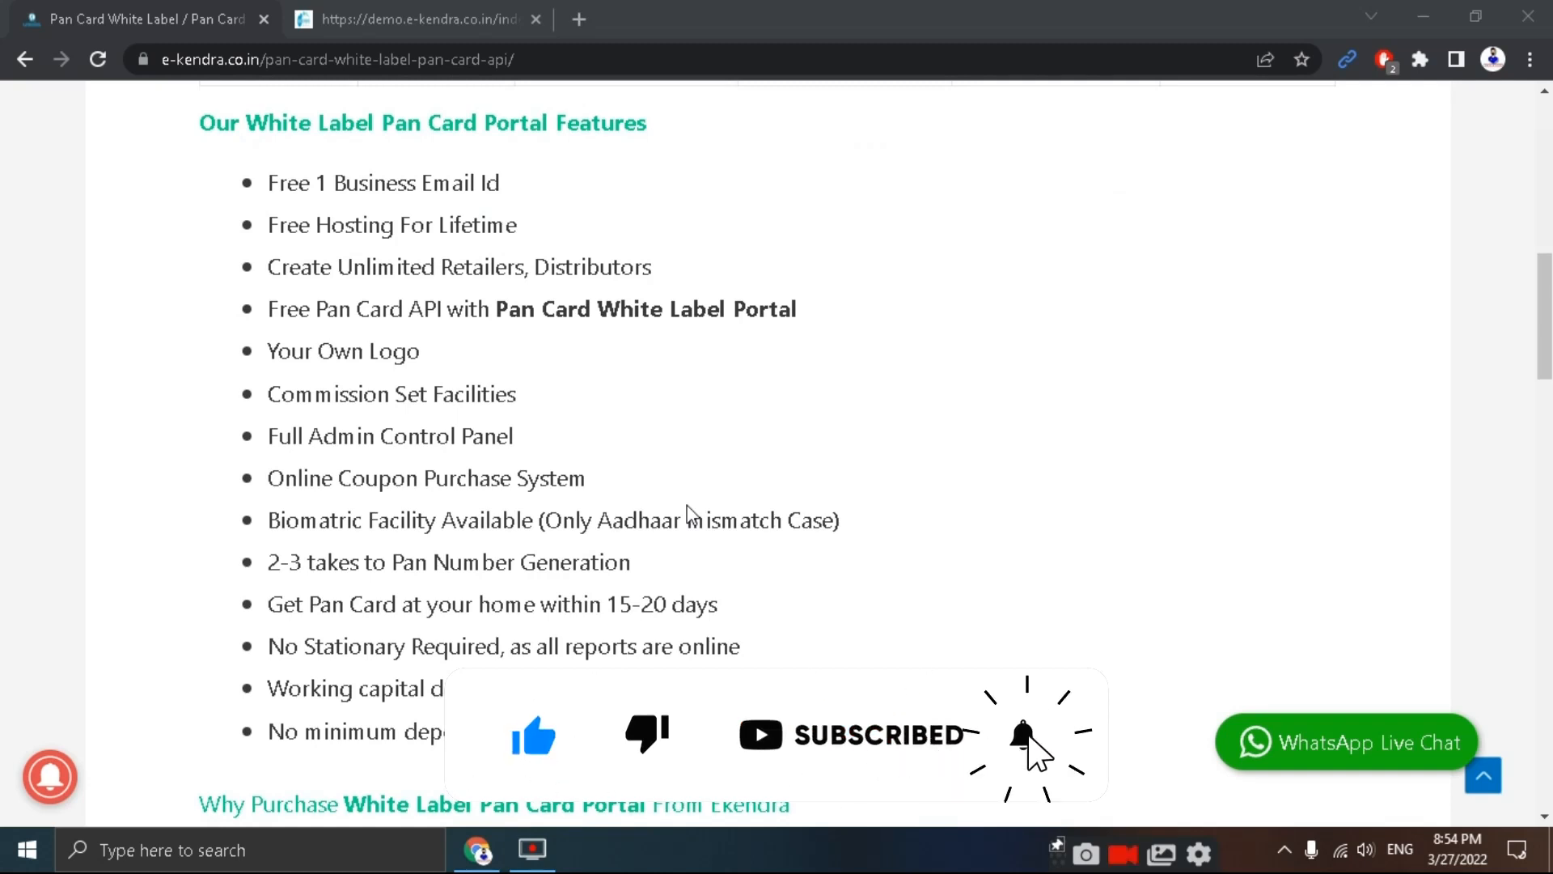
scroll(687, 507, down, 6)
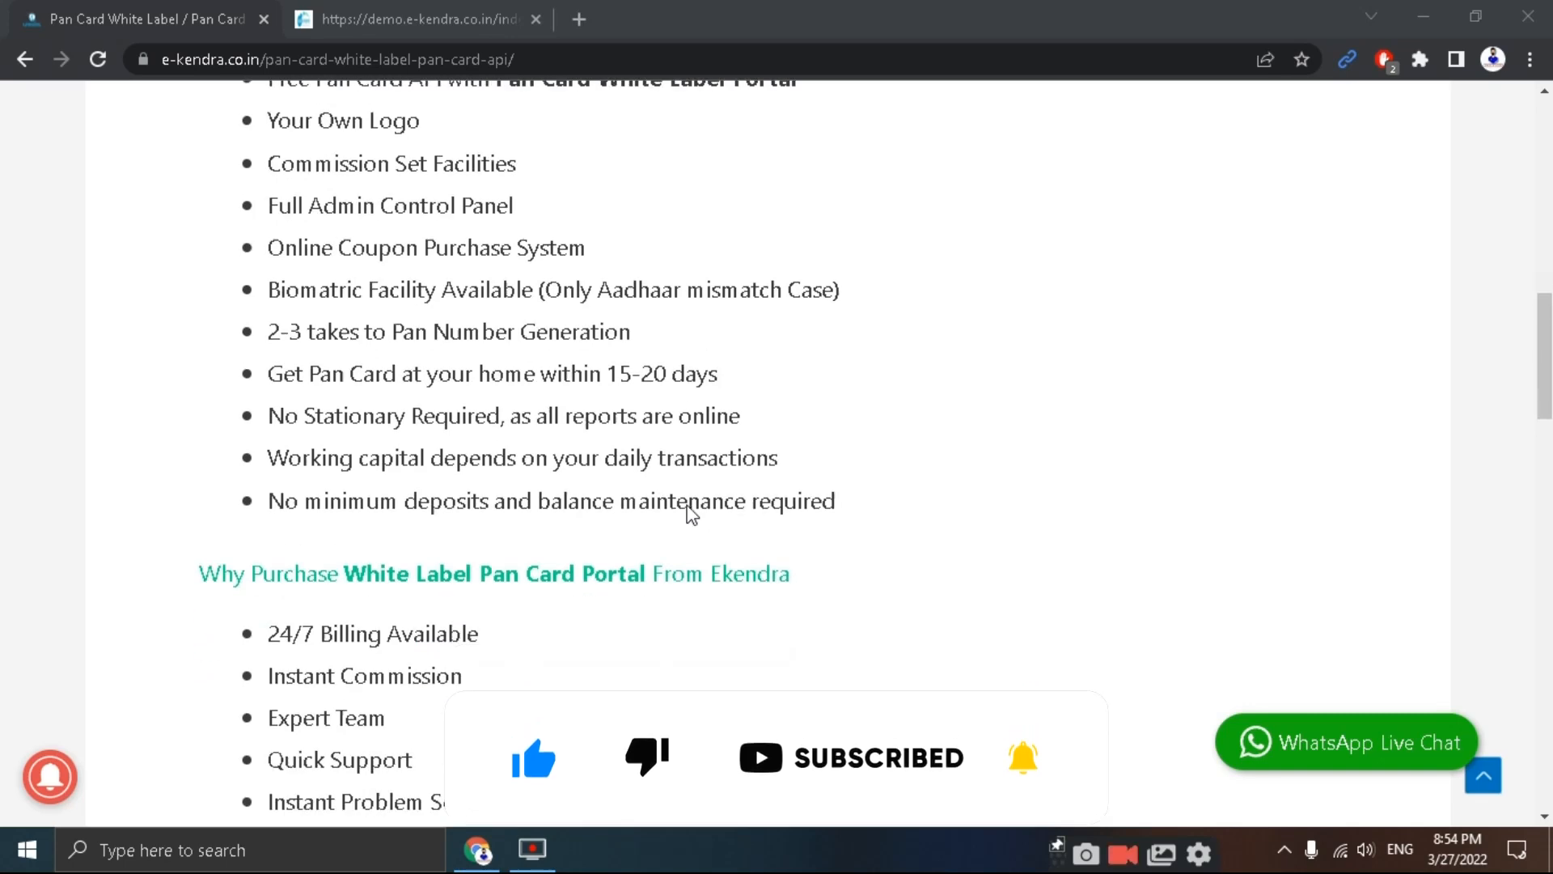
scroll(692, 514, down, 2)
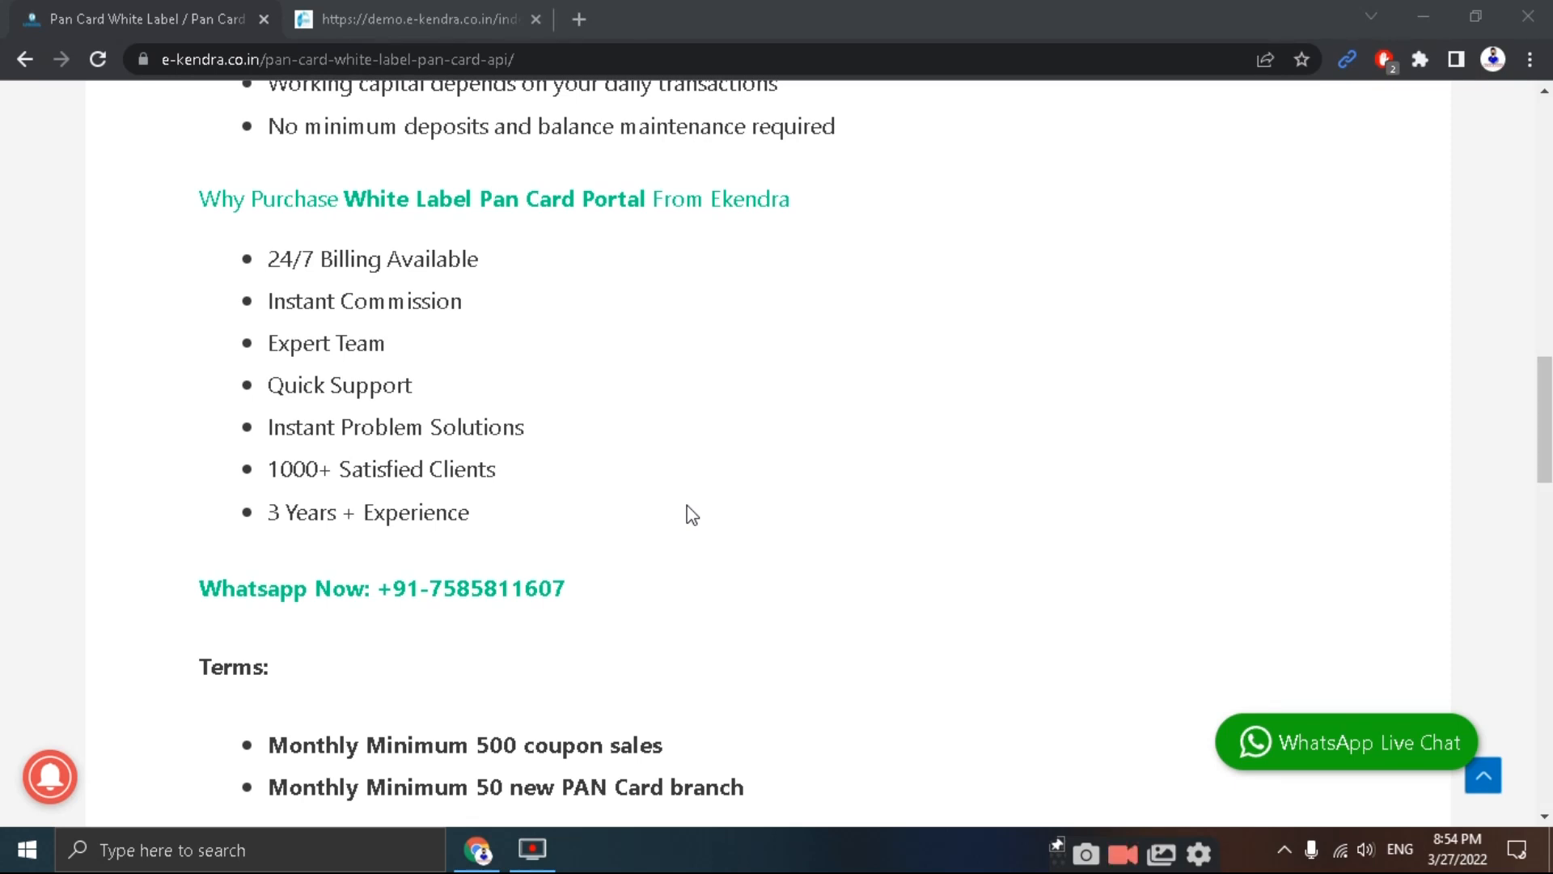
scroll(687, 513, down, 3)
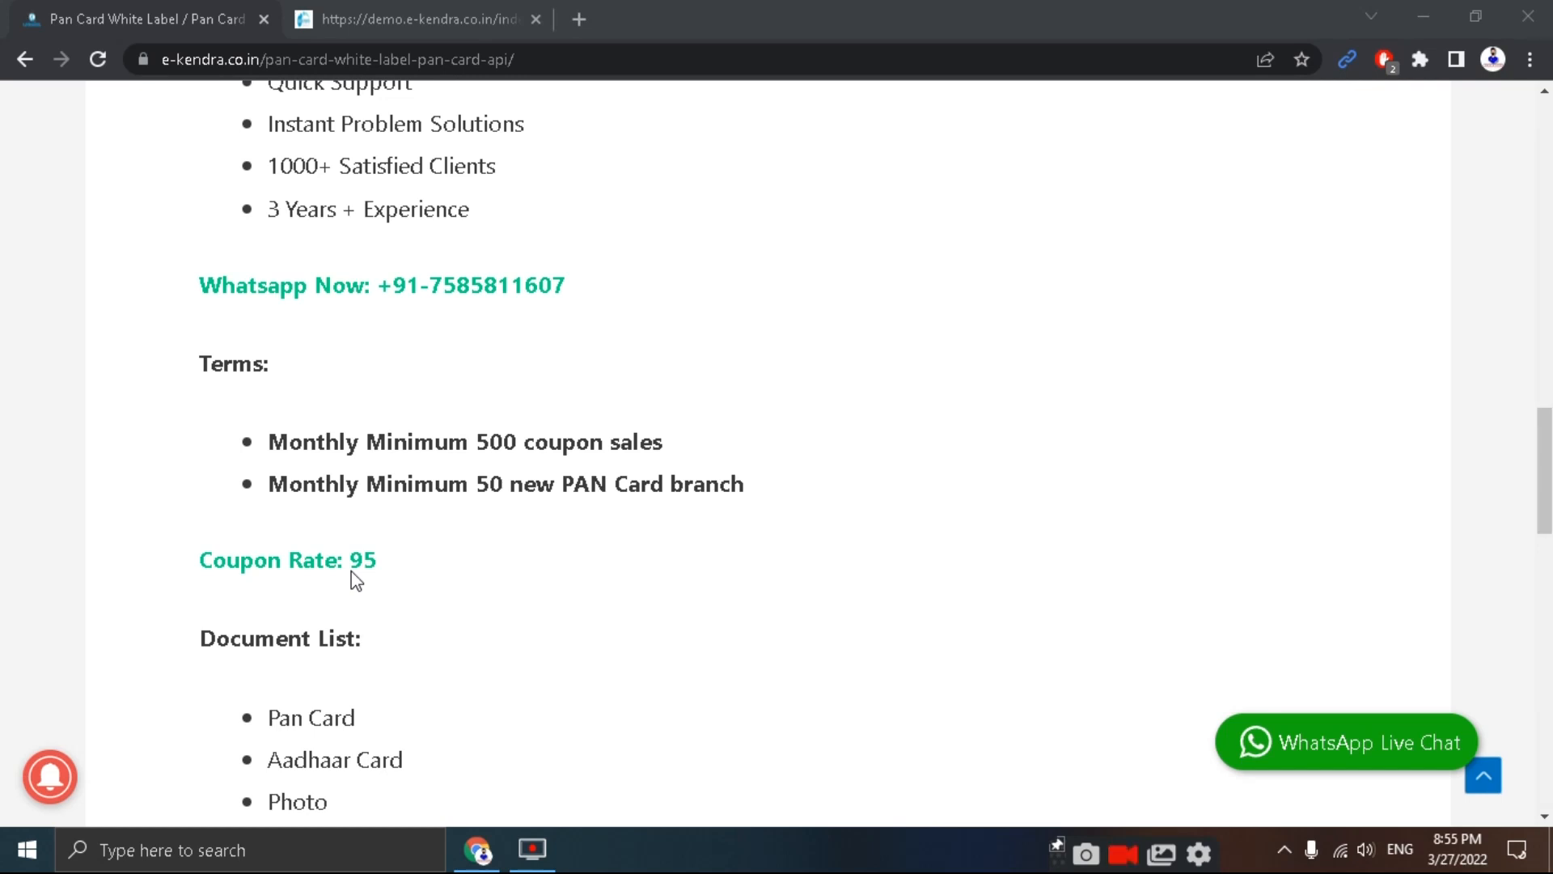
scroll(357, 579, down, 2)
scroll(361, 583, down, 2)
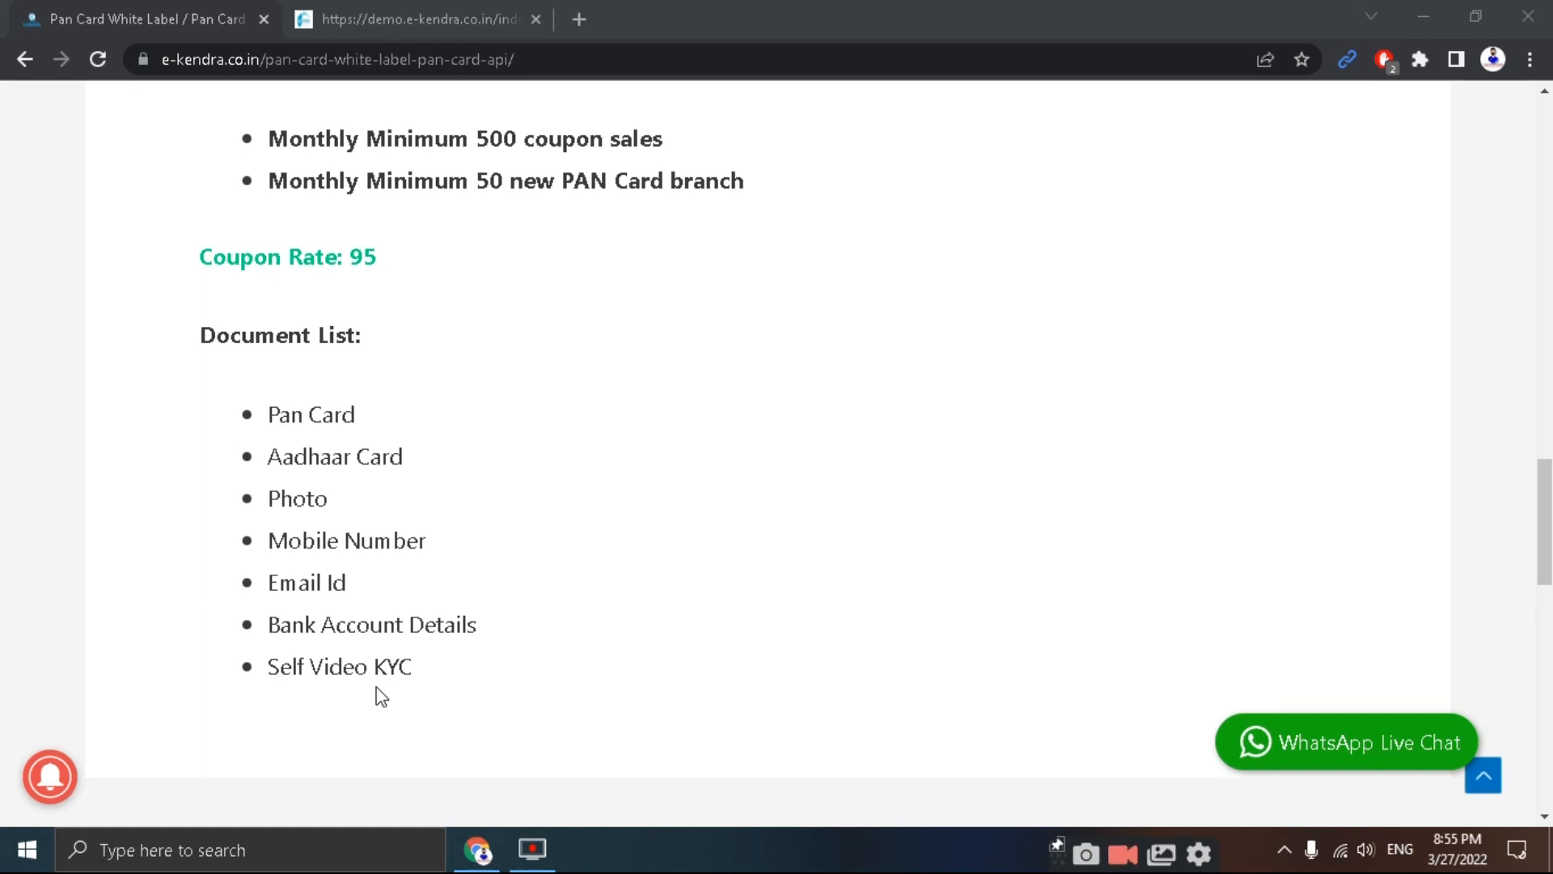
scroll(380, 695, up, 2)
scroll(380, 695, up, 15)
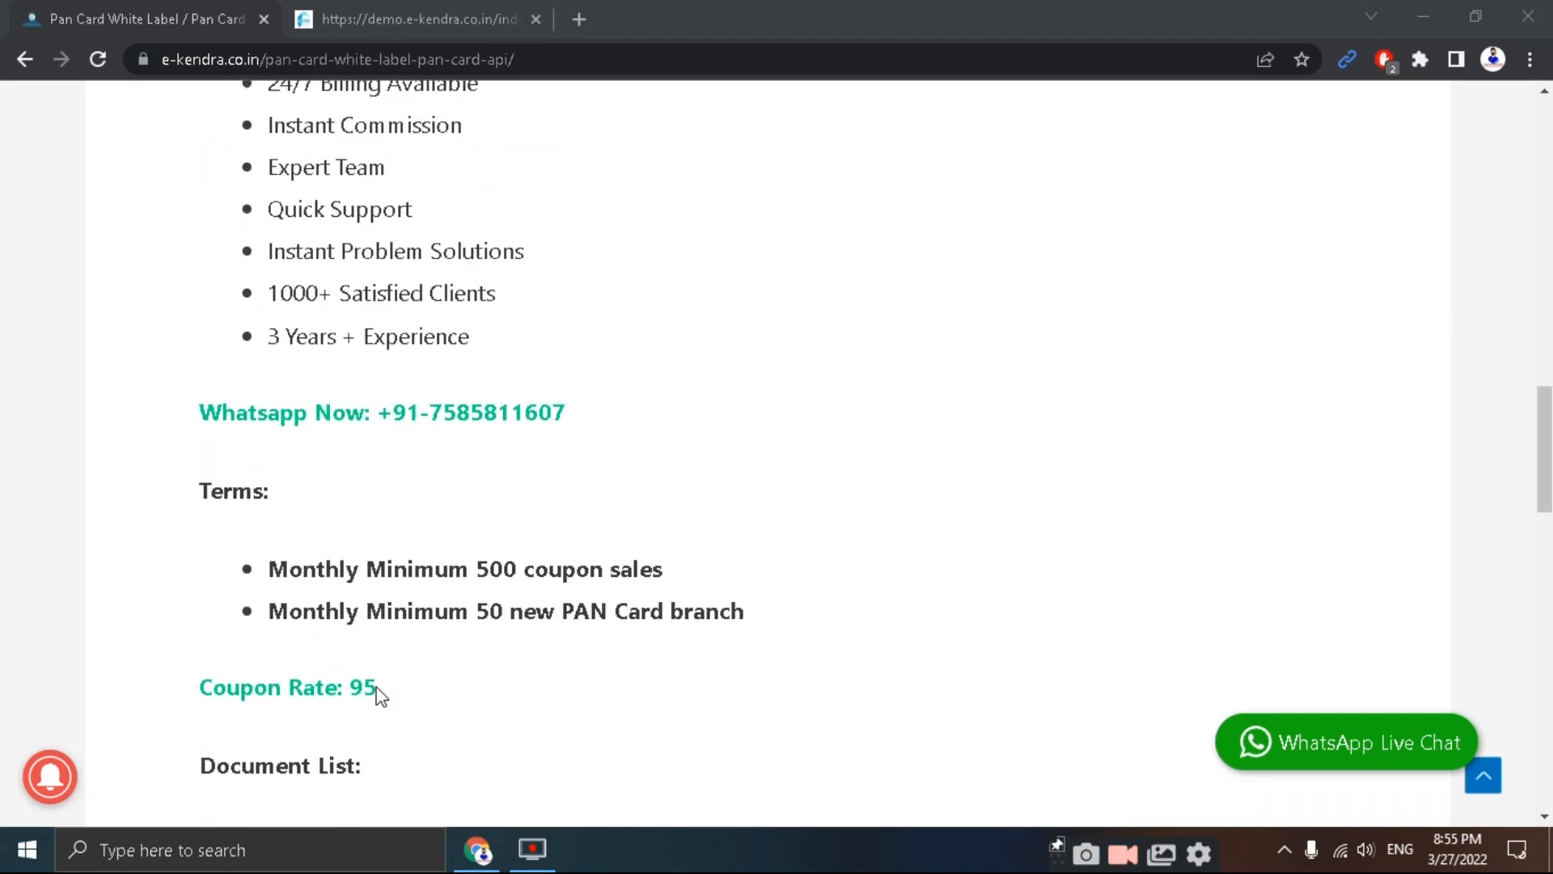
scroll(380, 696, up, 9)
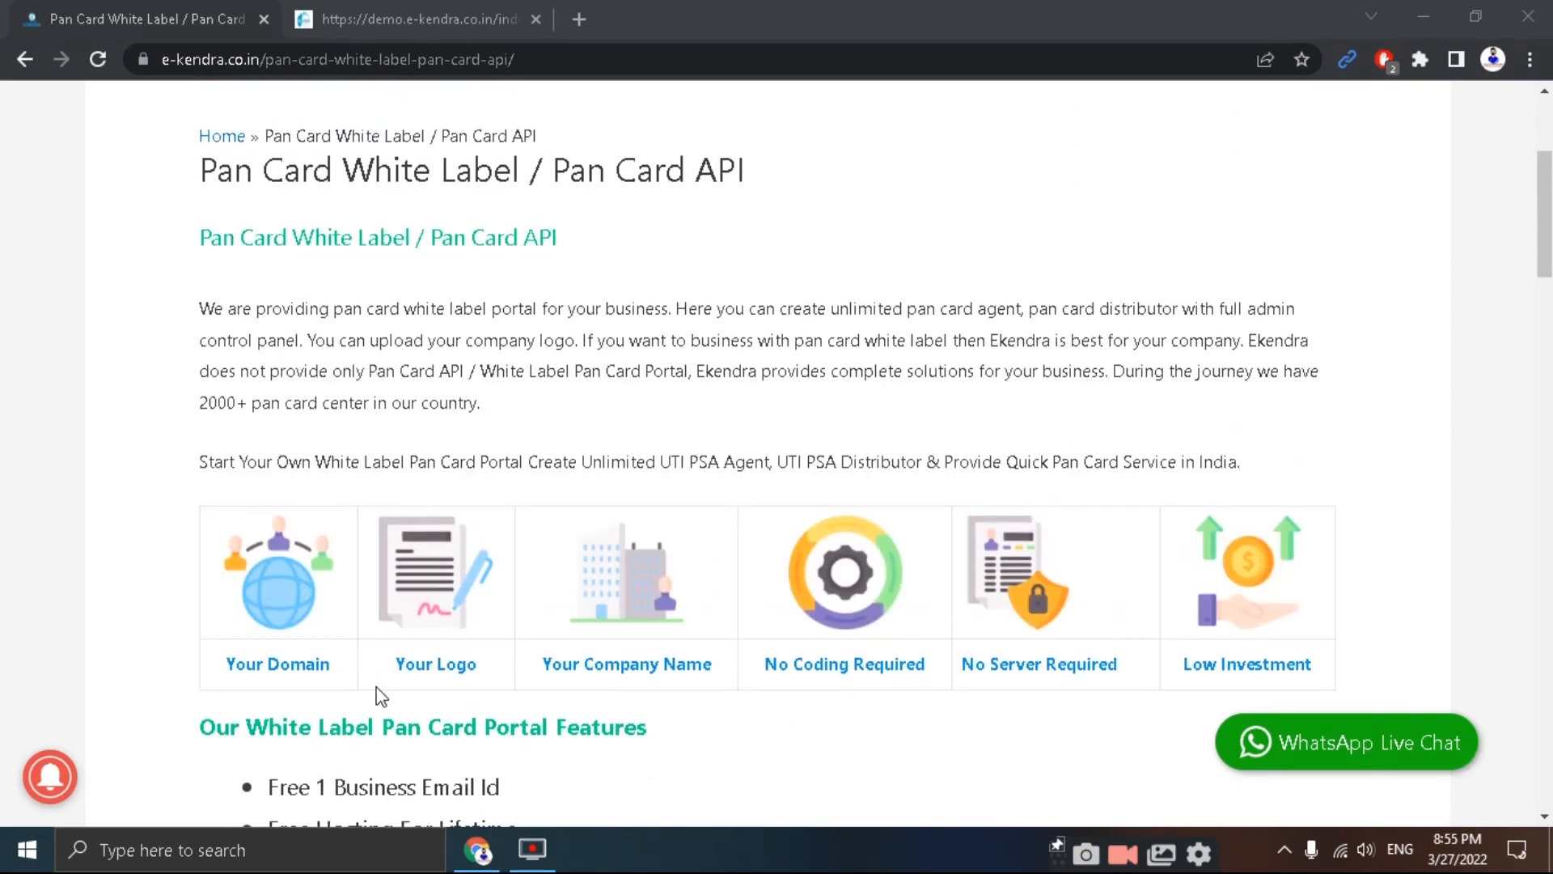
scroll(380, 696, down, 15)
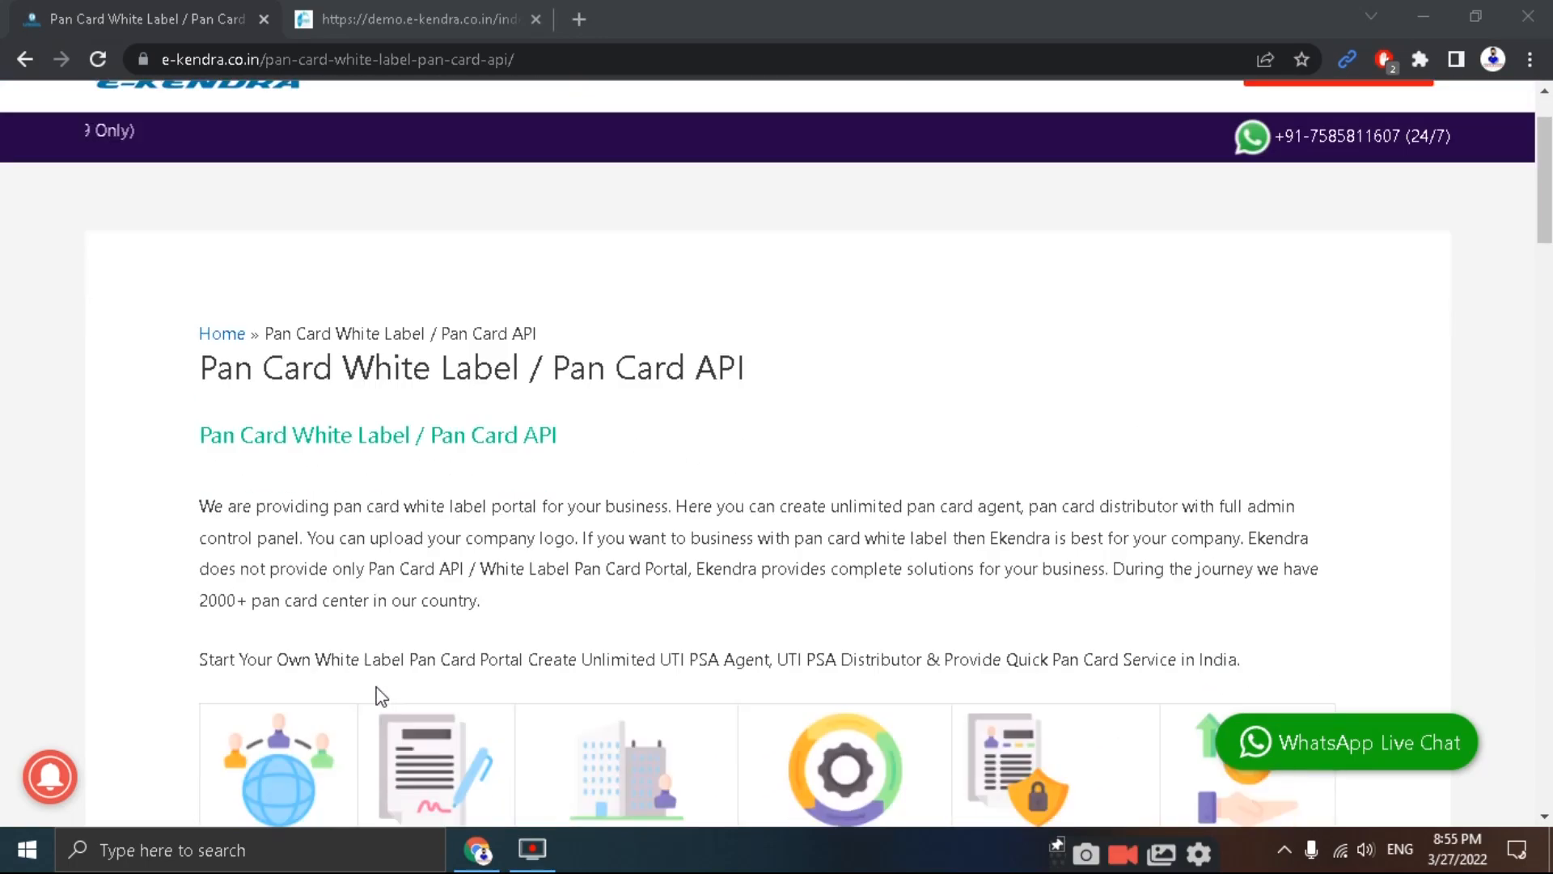
scroll(381, 696, down, 7)
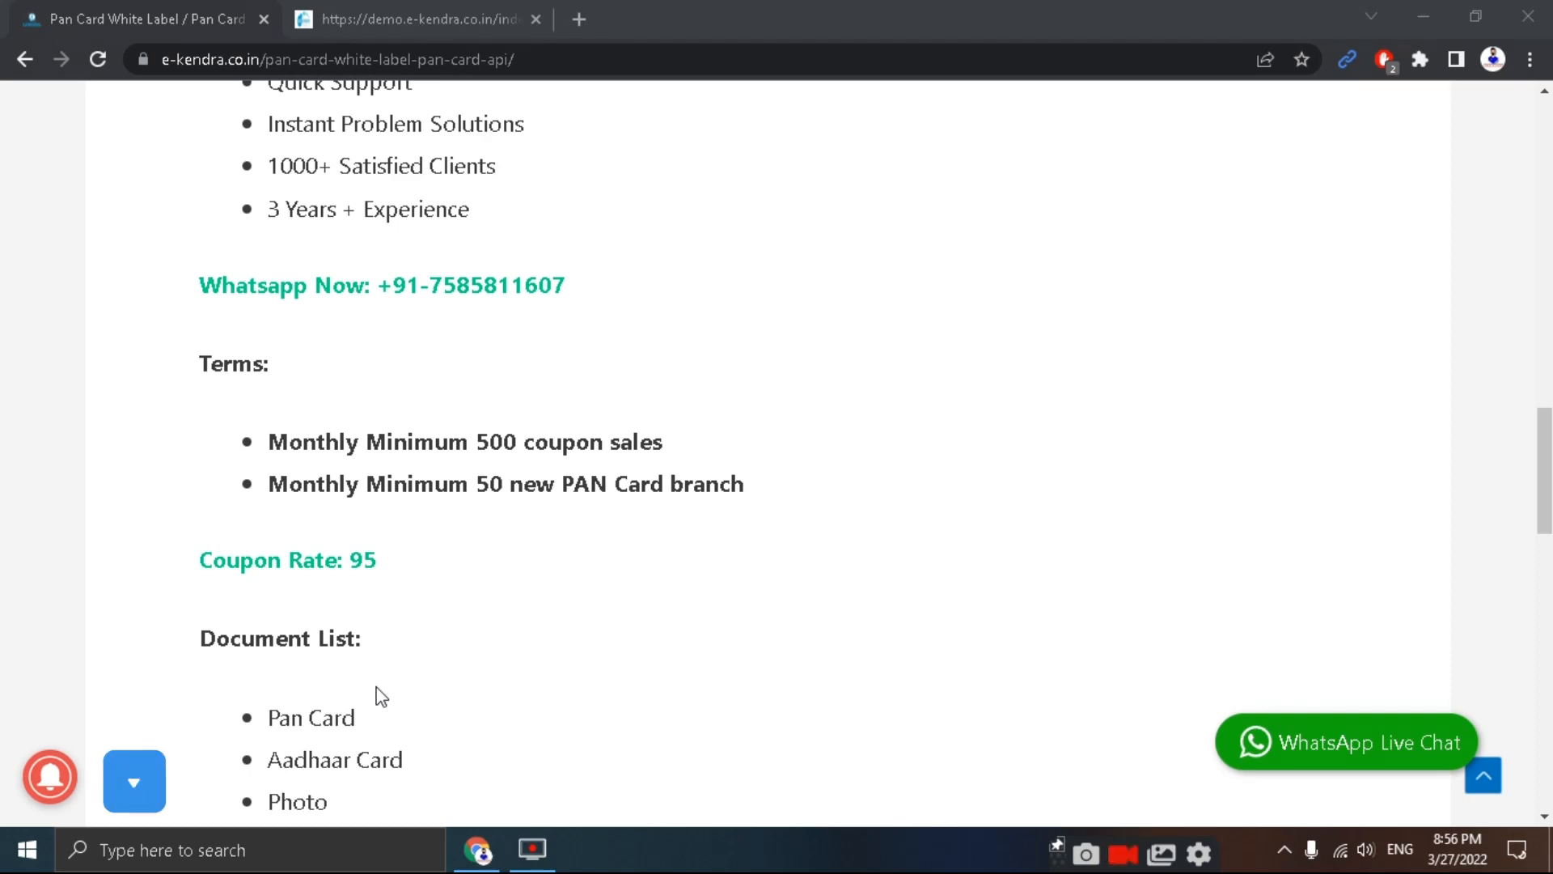
scroll(381, 696, up, 15)
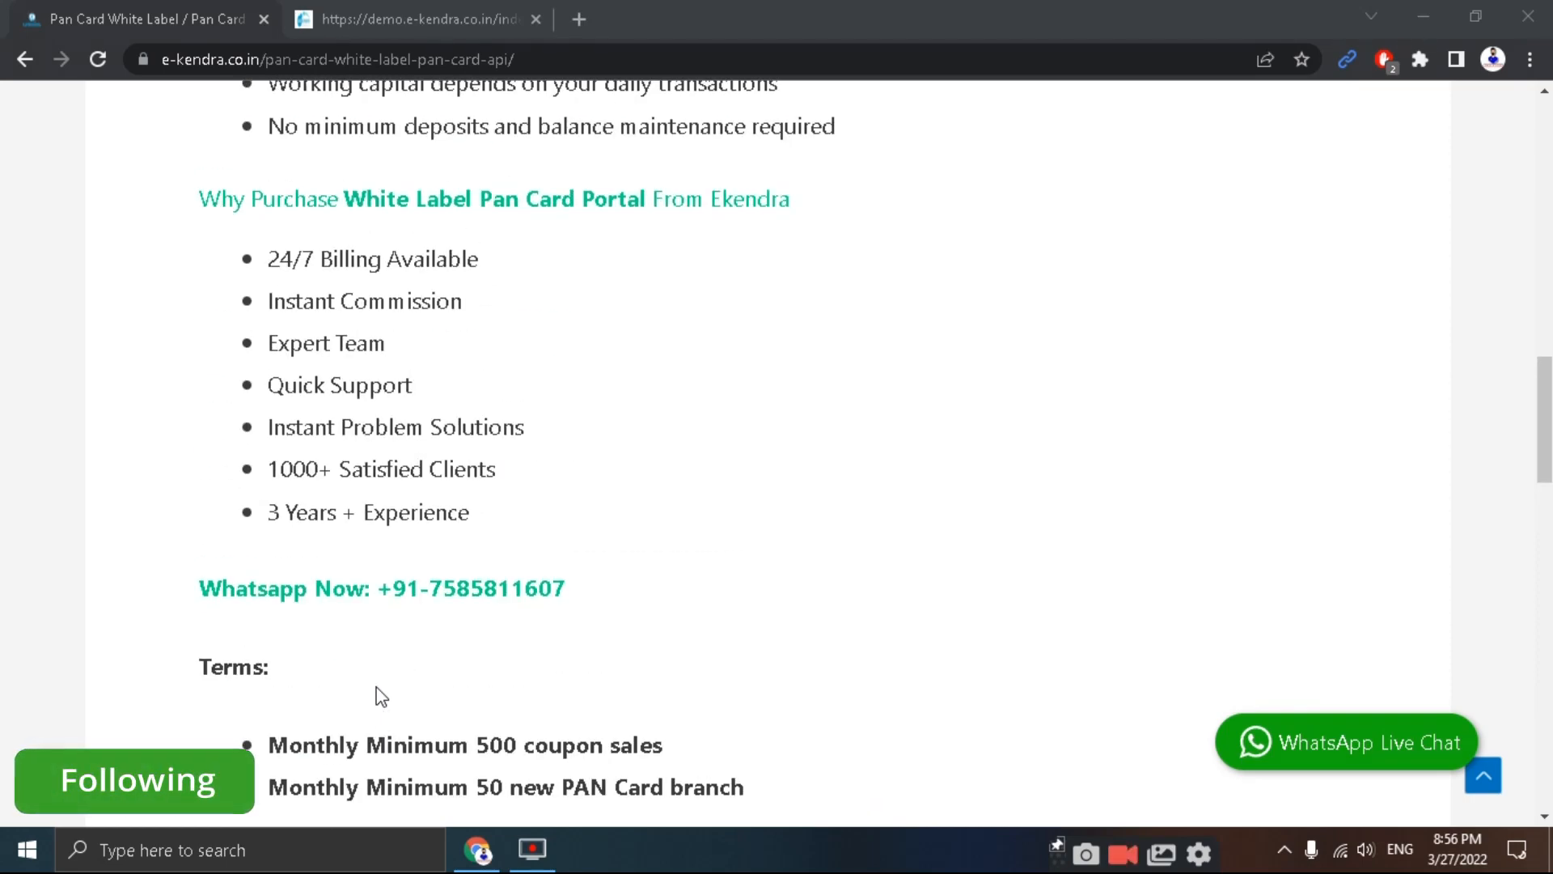
scroll(381, 695, up, 2)
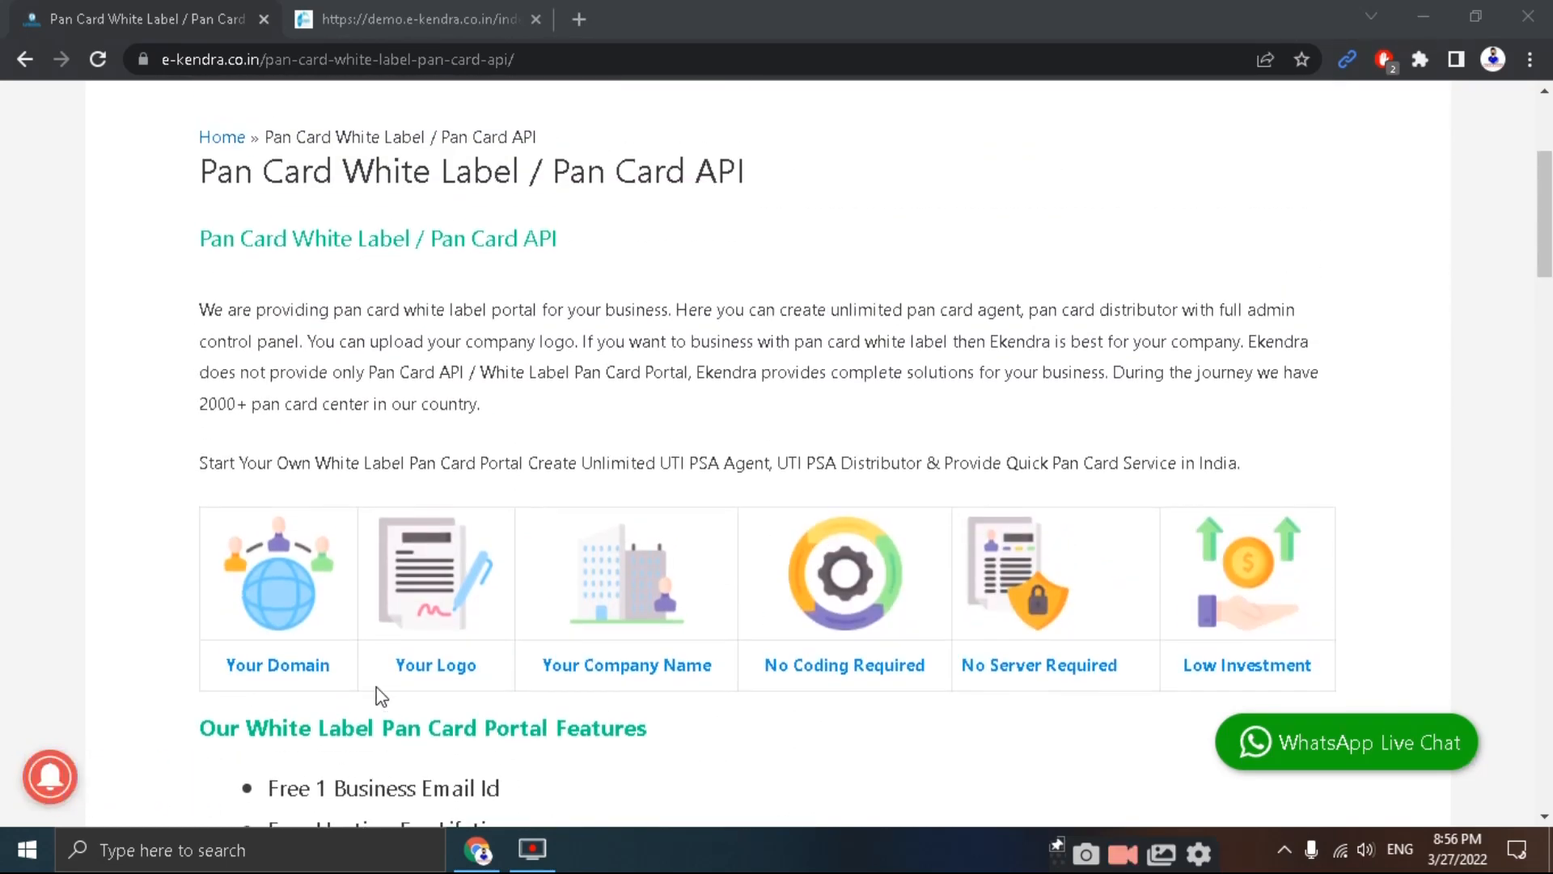
scroll(381, 695, up, 4)
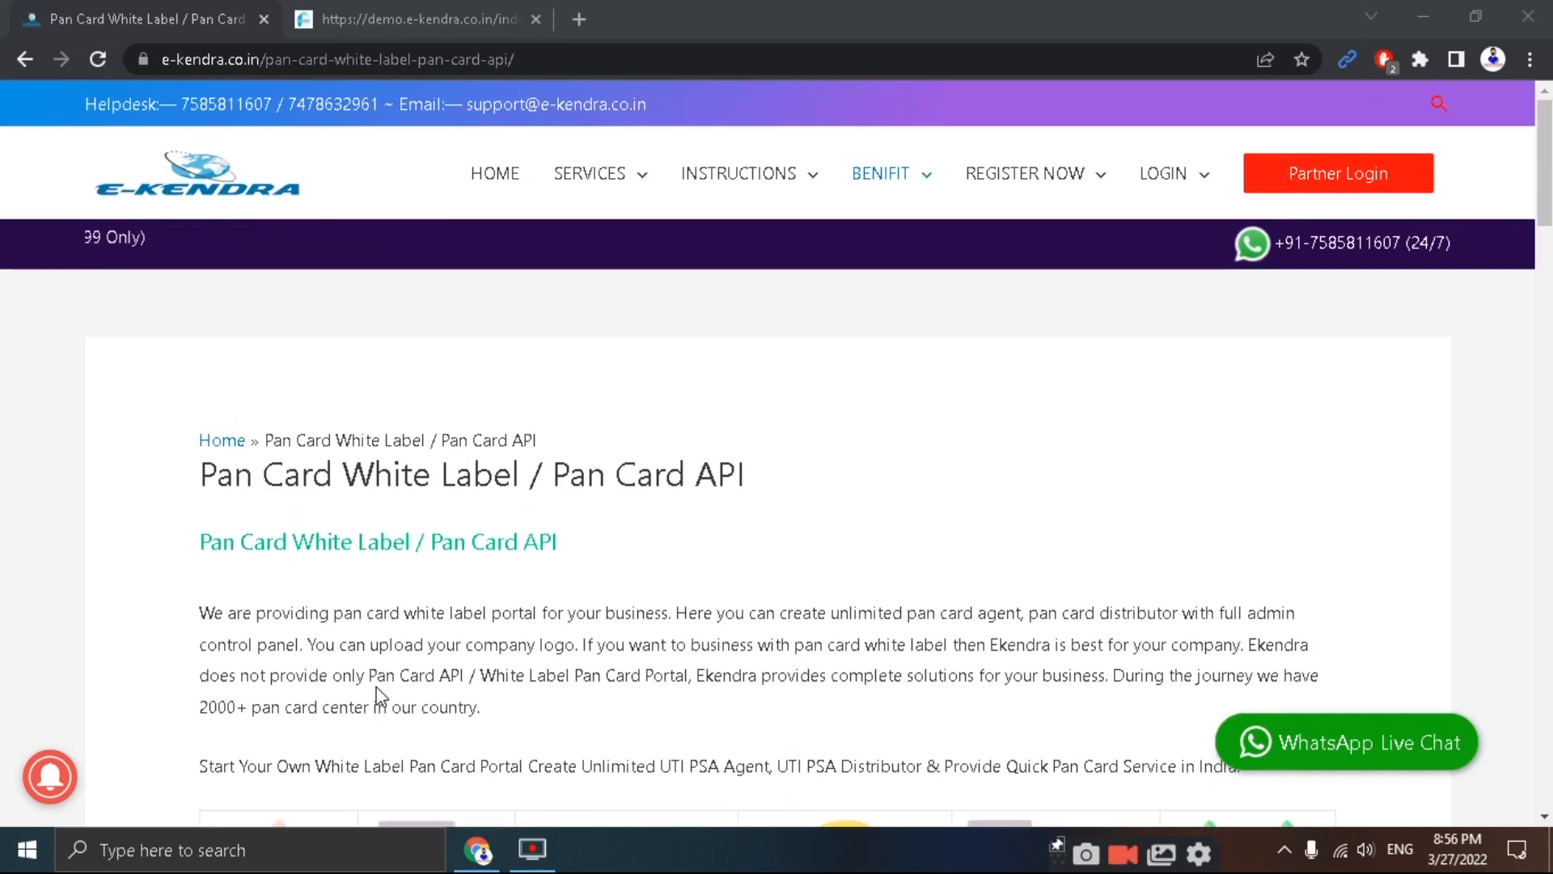
Step: Look through the demo portal's homepage, from the introduction and feature list down to the contact form
click(404, 20)
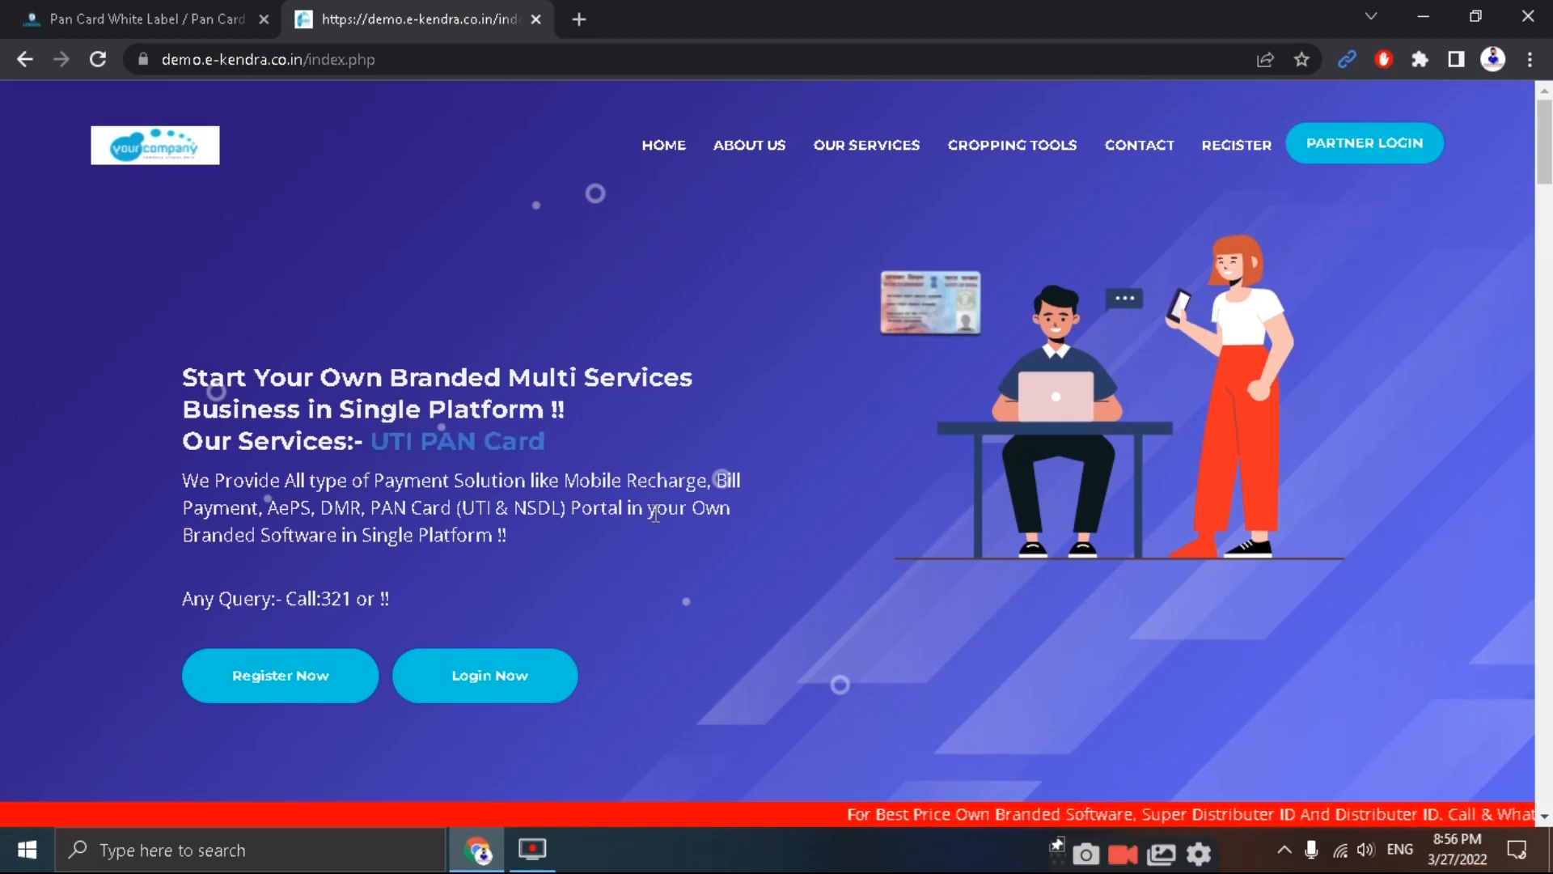
scroll(710, 628, down, 10)
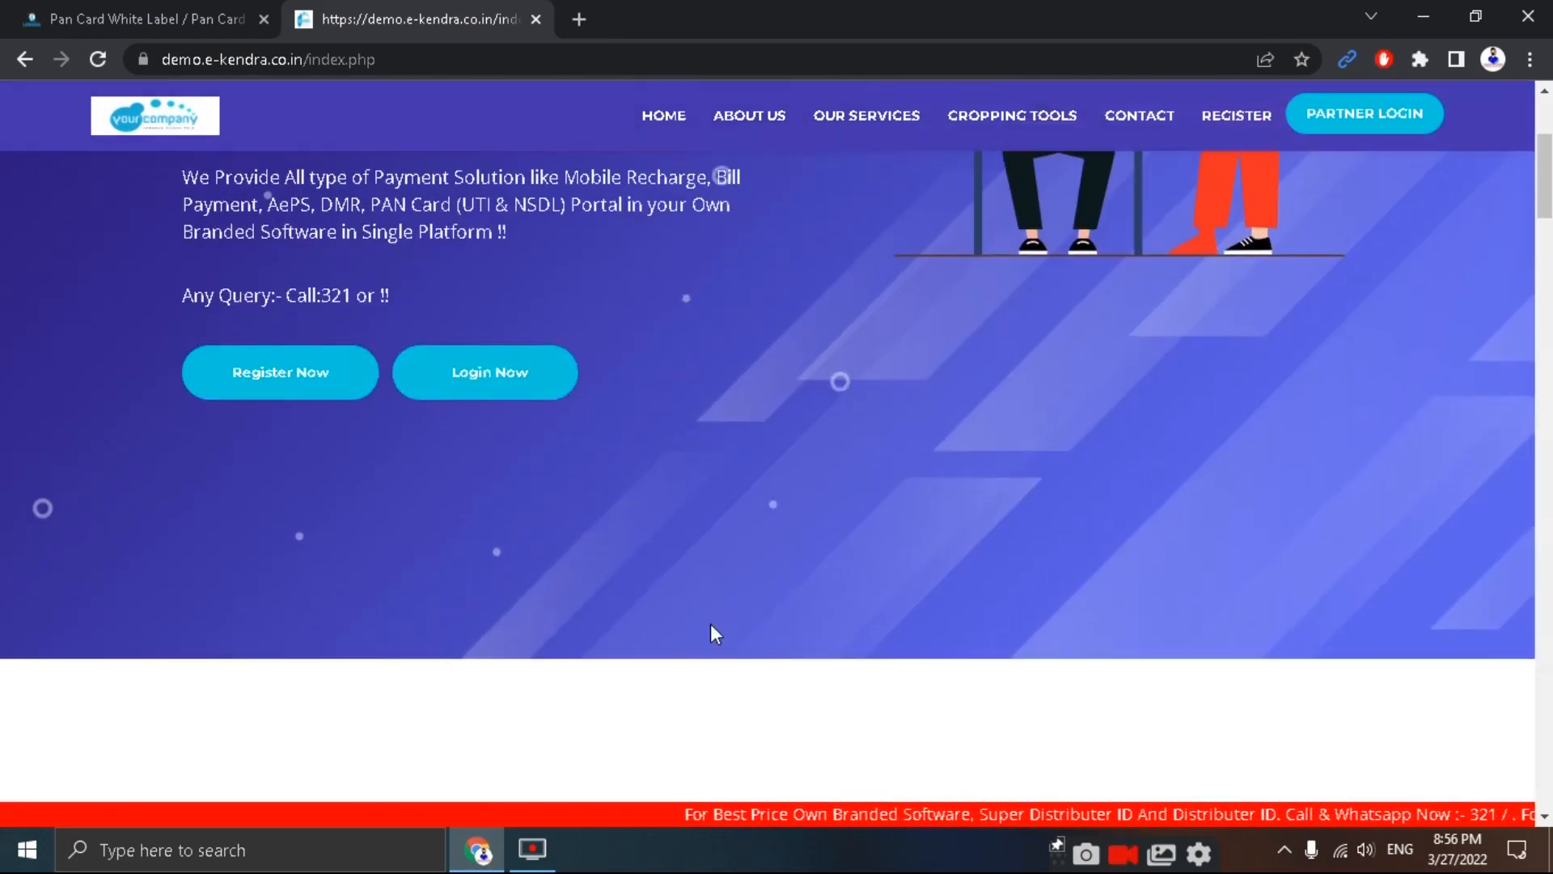
scroll(712, 631, down, 15)
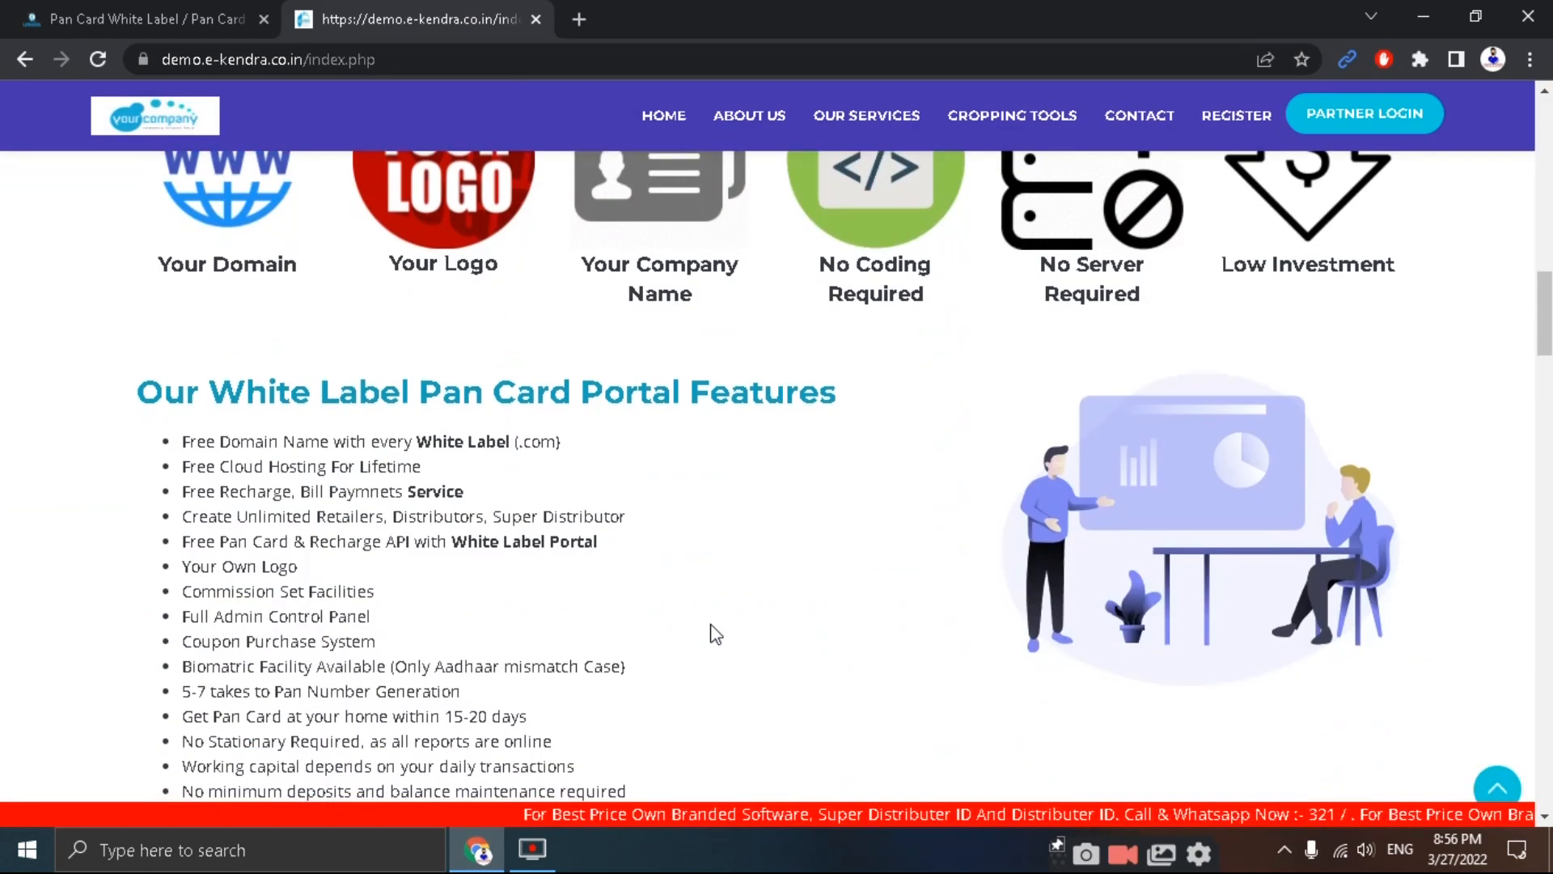
scroll(827, 662, down, 15)
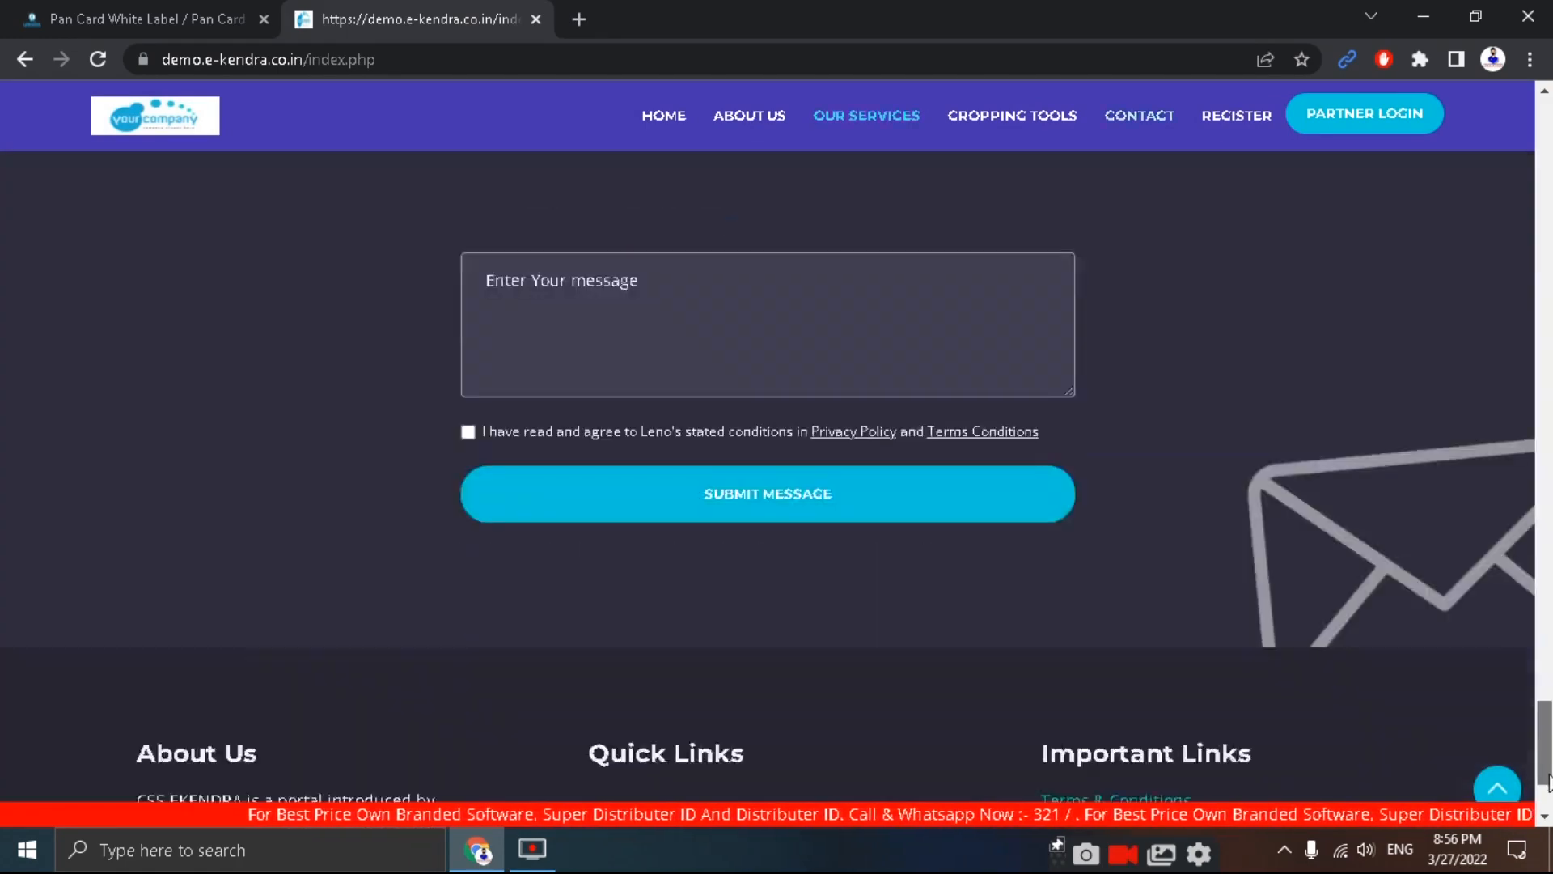
drag(1549, 777, 1551, 166)
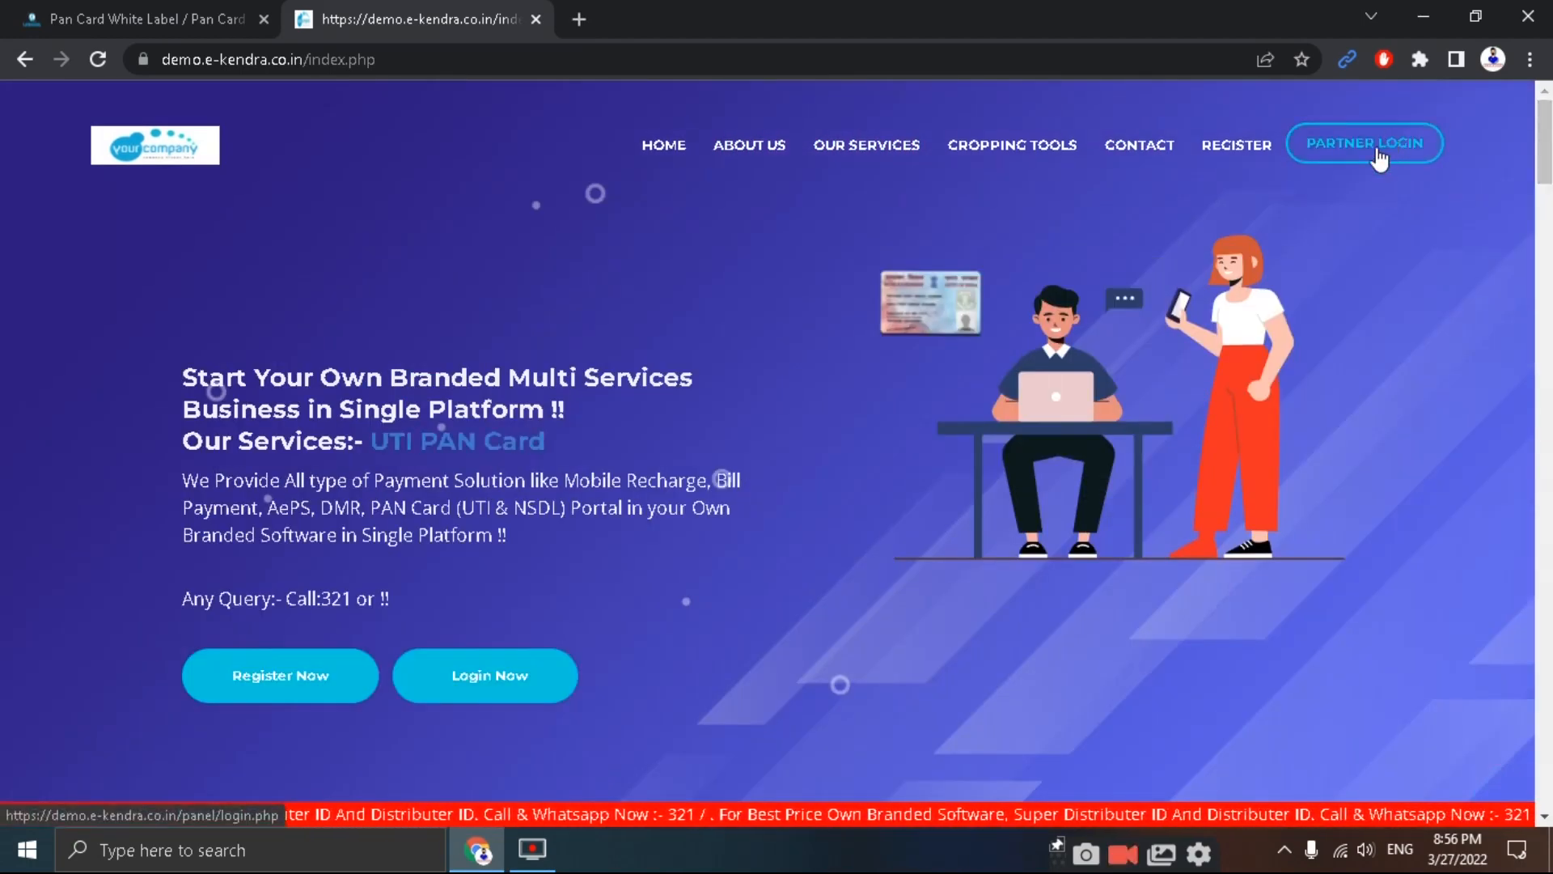
Step: Log in to the demo site's partner panel with the admin username and the account password
click(1379, 158)
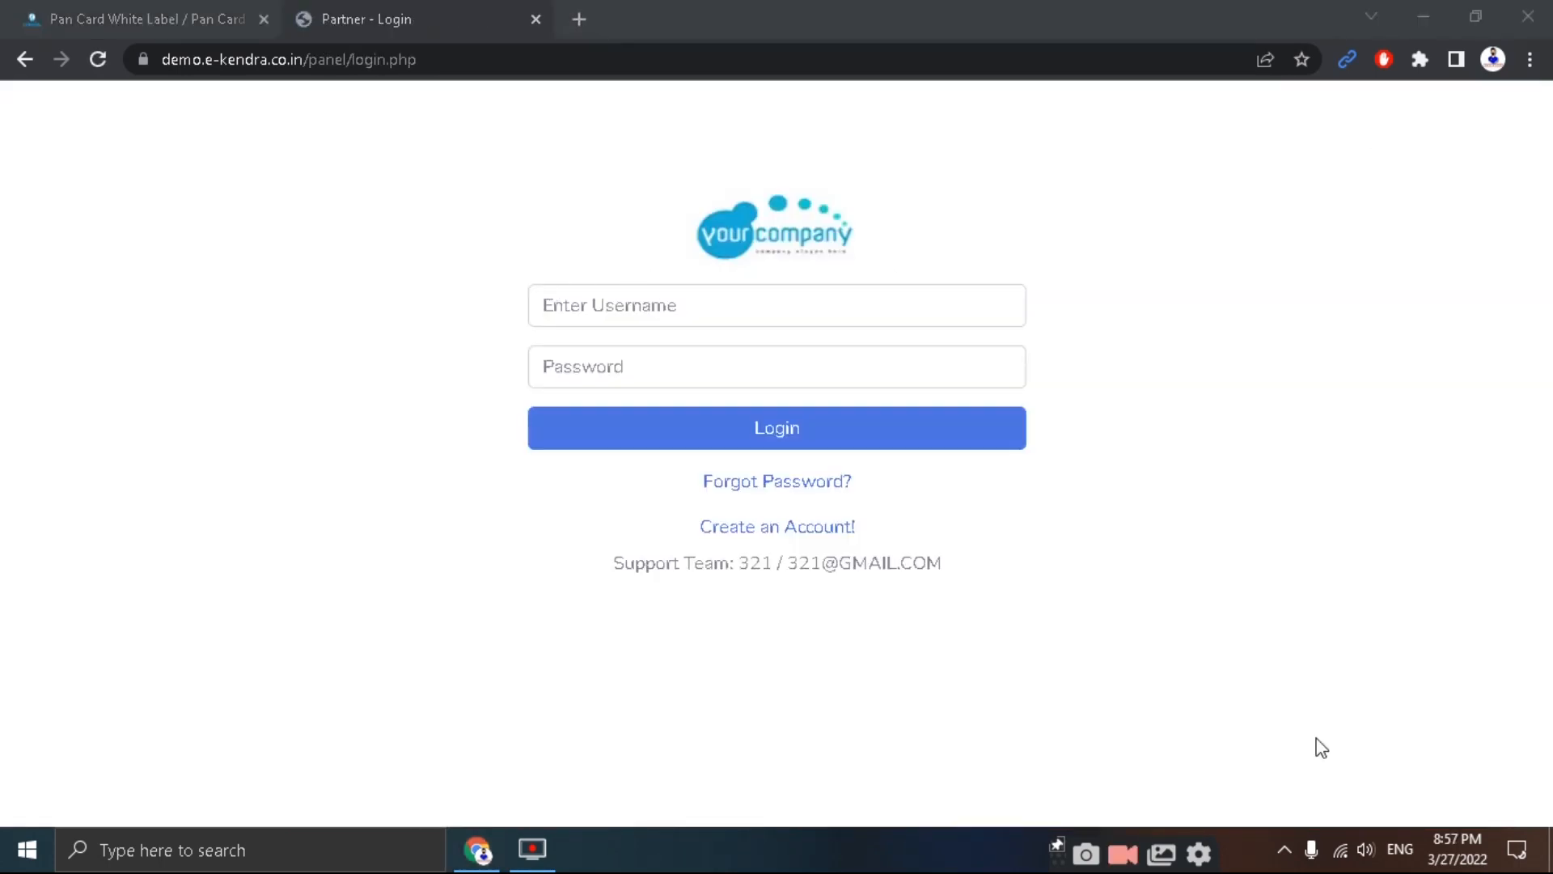
right_click(588, 317)
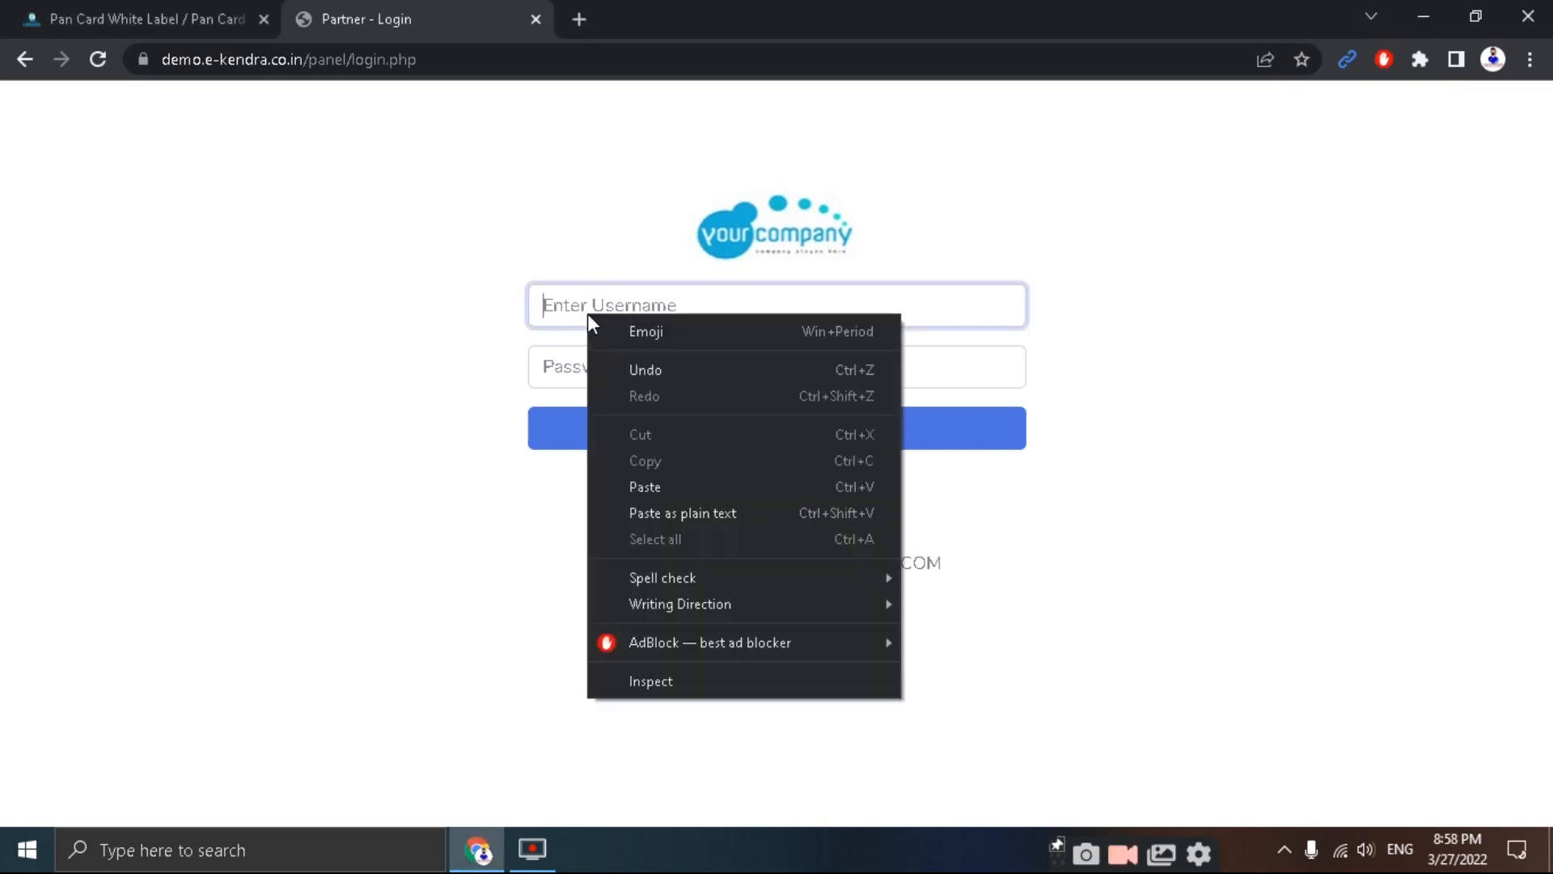
click(658, 486)
right_click(579, 353)
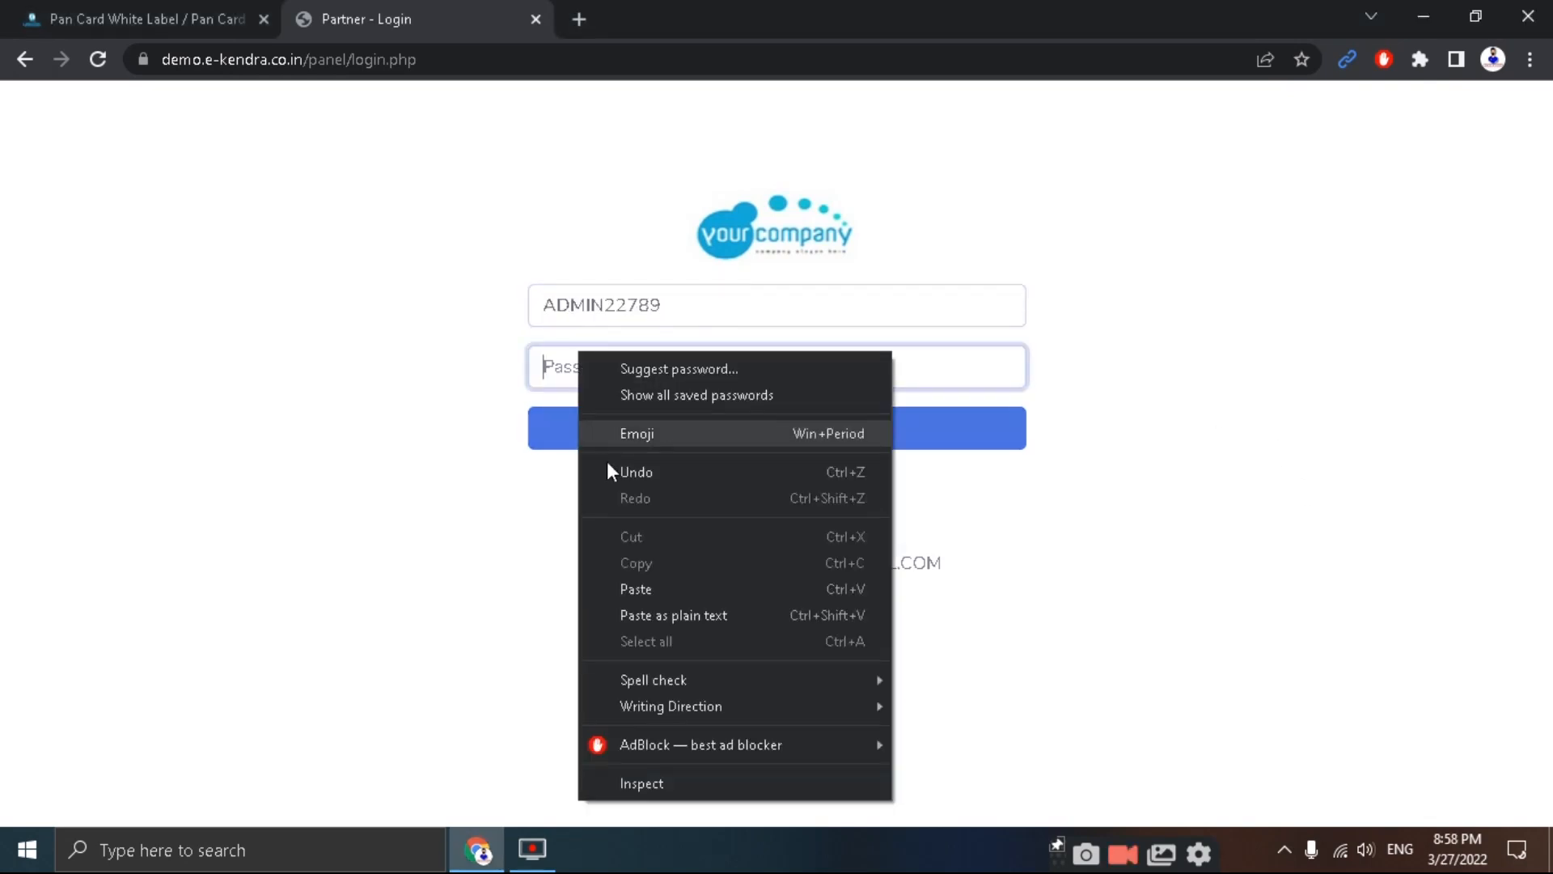
click(662, 590)
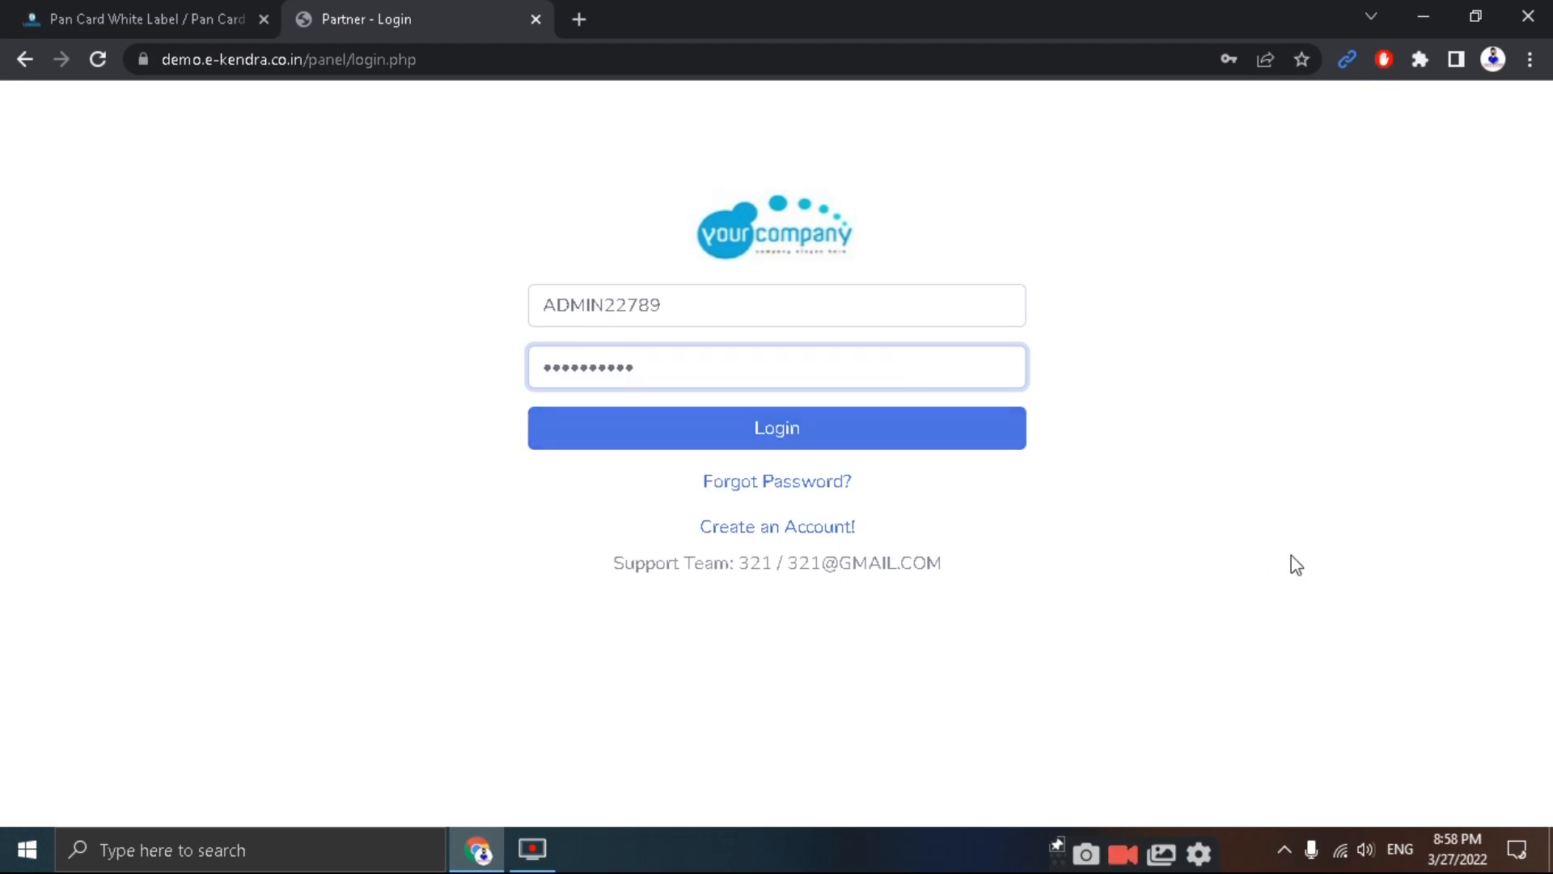
click(797, 437)
click(797, 437)
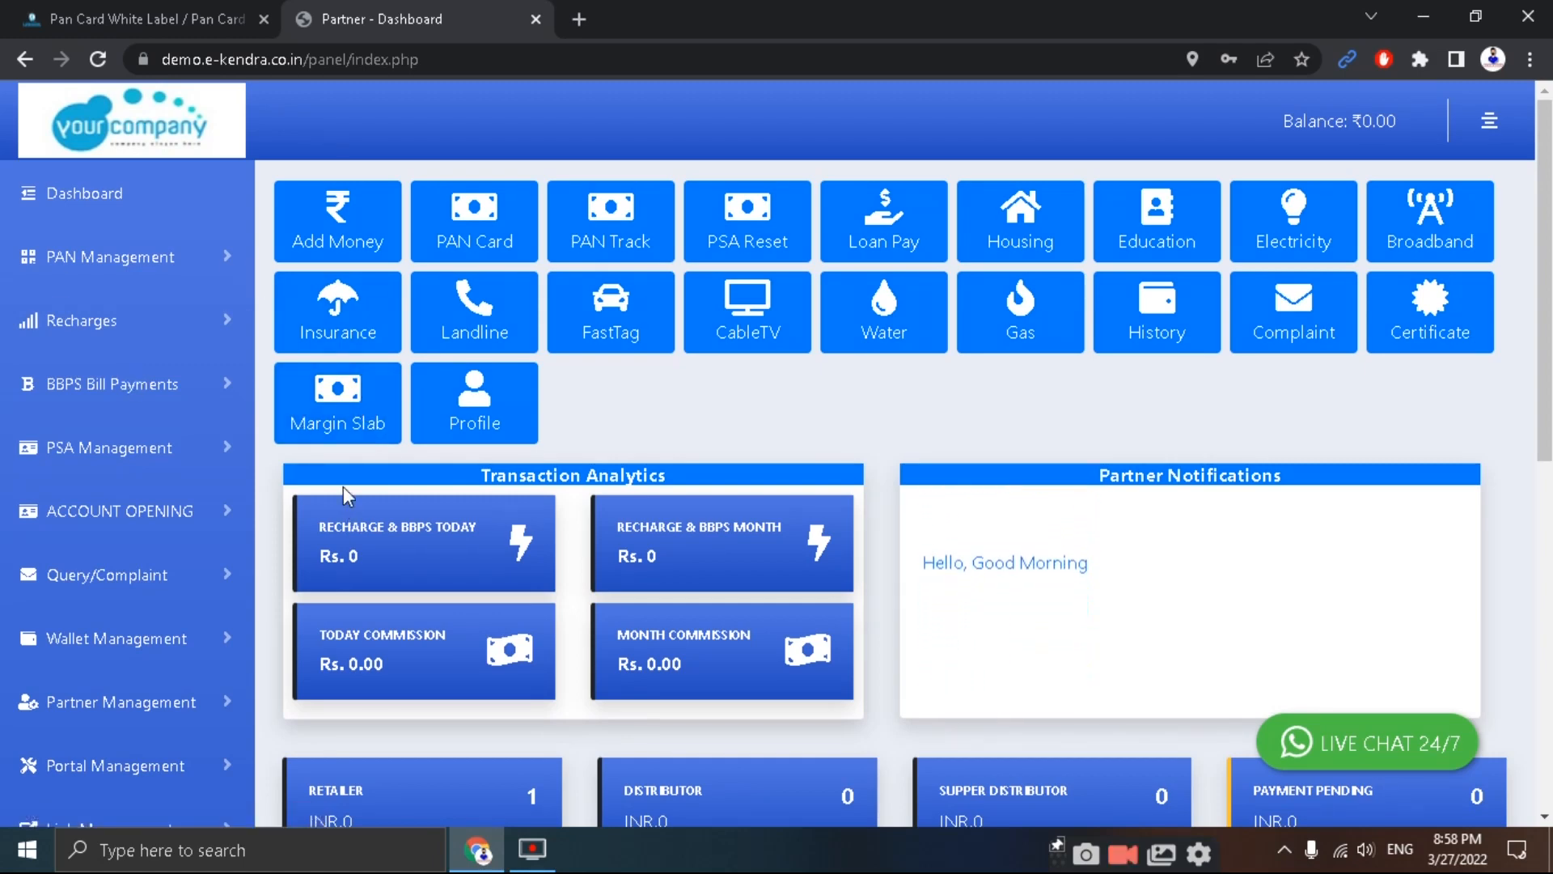
Step: Open the list of margin slabs under Partner Management
scroll(343, 487, down, 2)
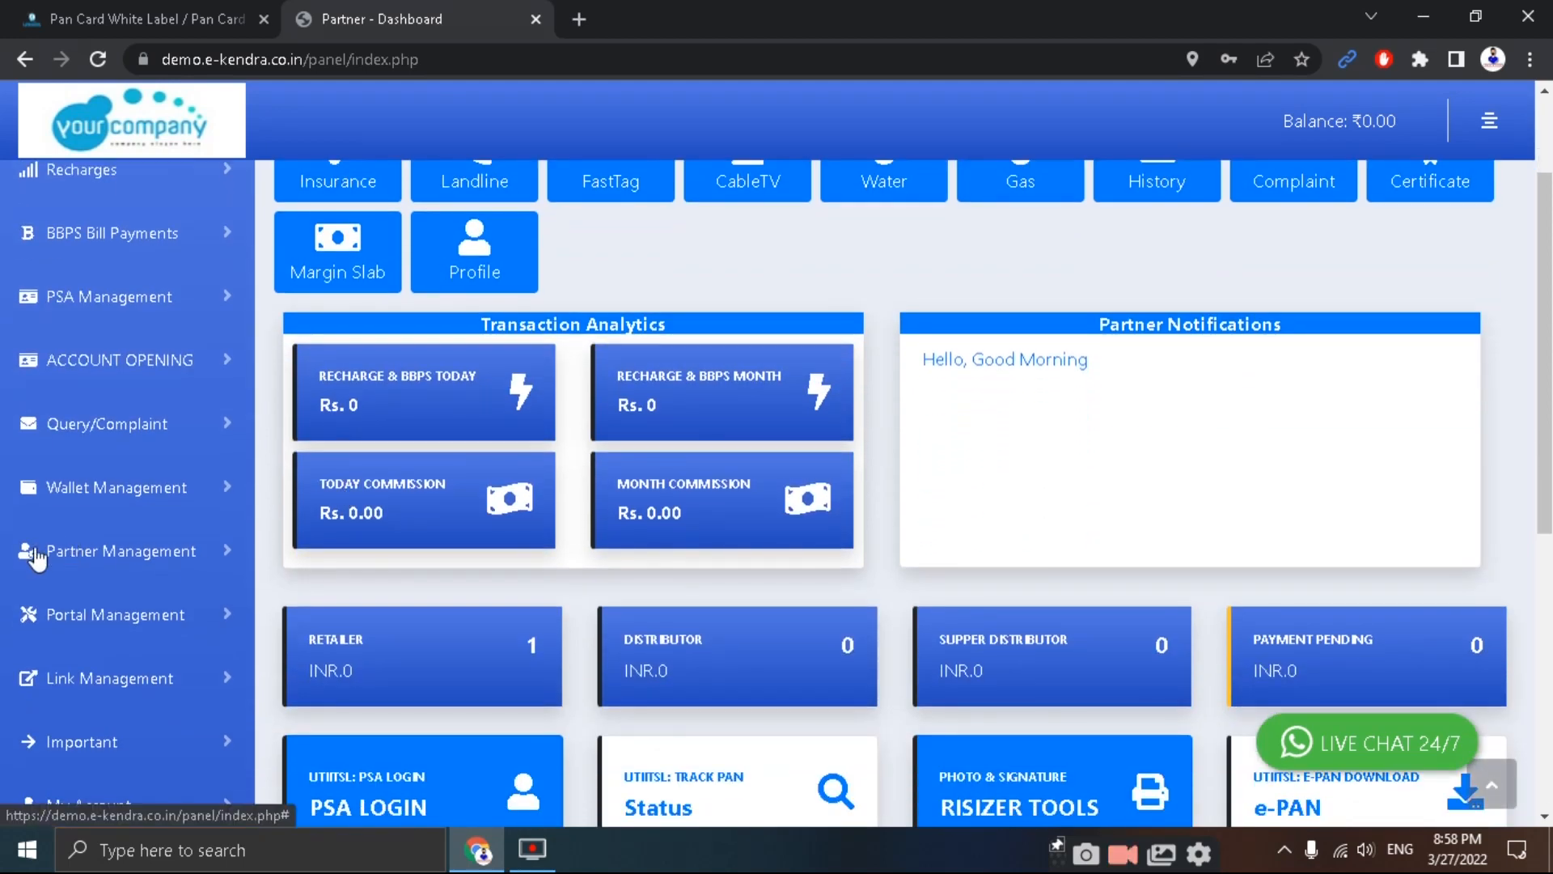
click(161, 564)
scroll(162, 567, down, 2)
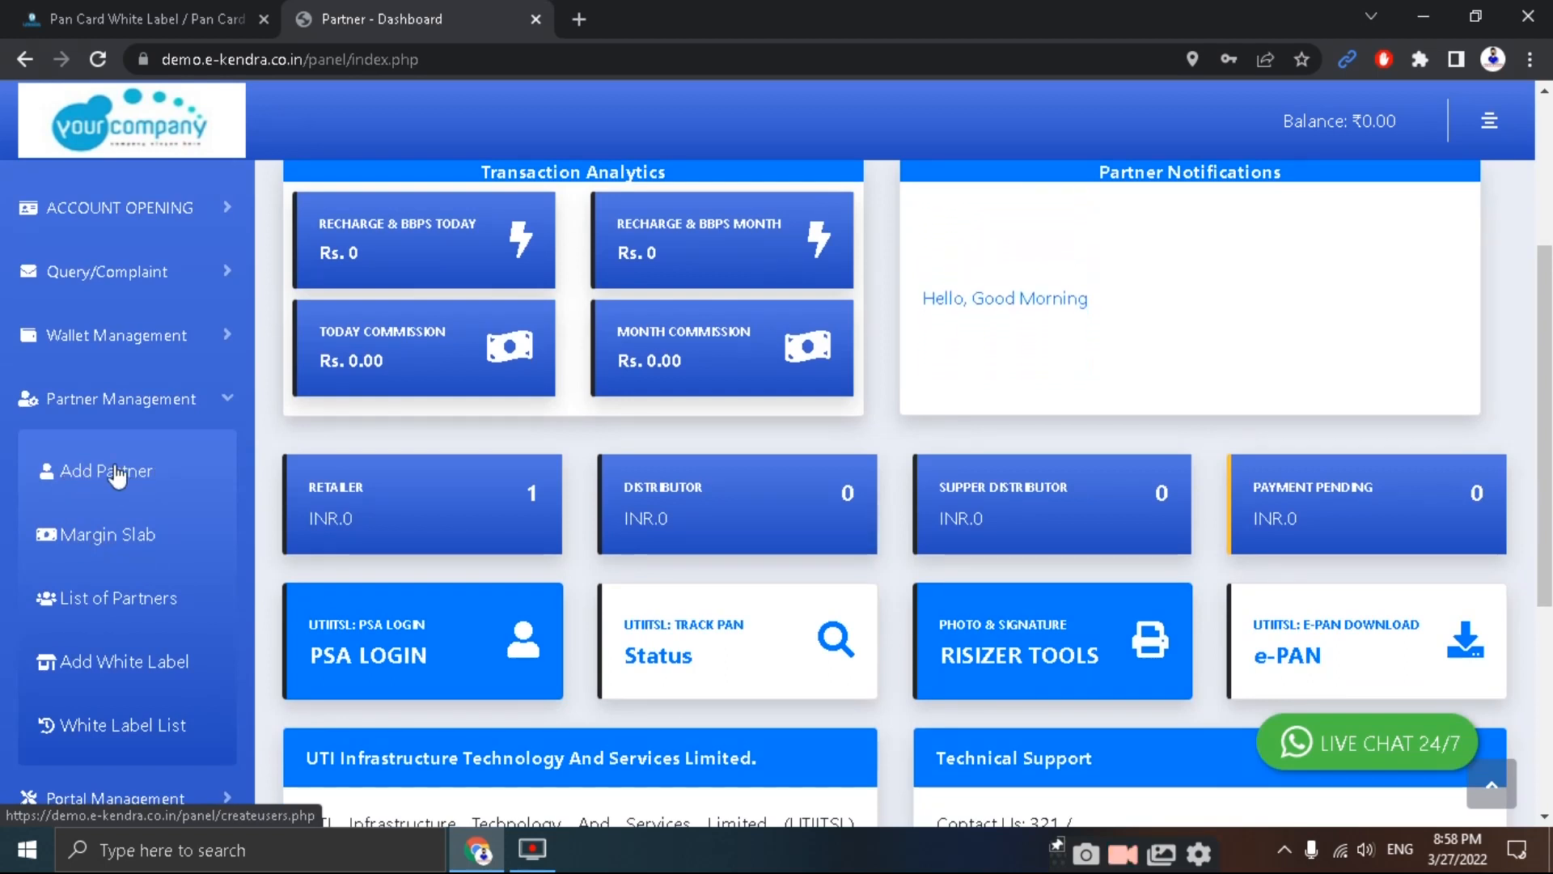
click(133, 535)
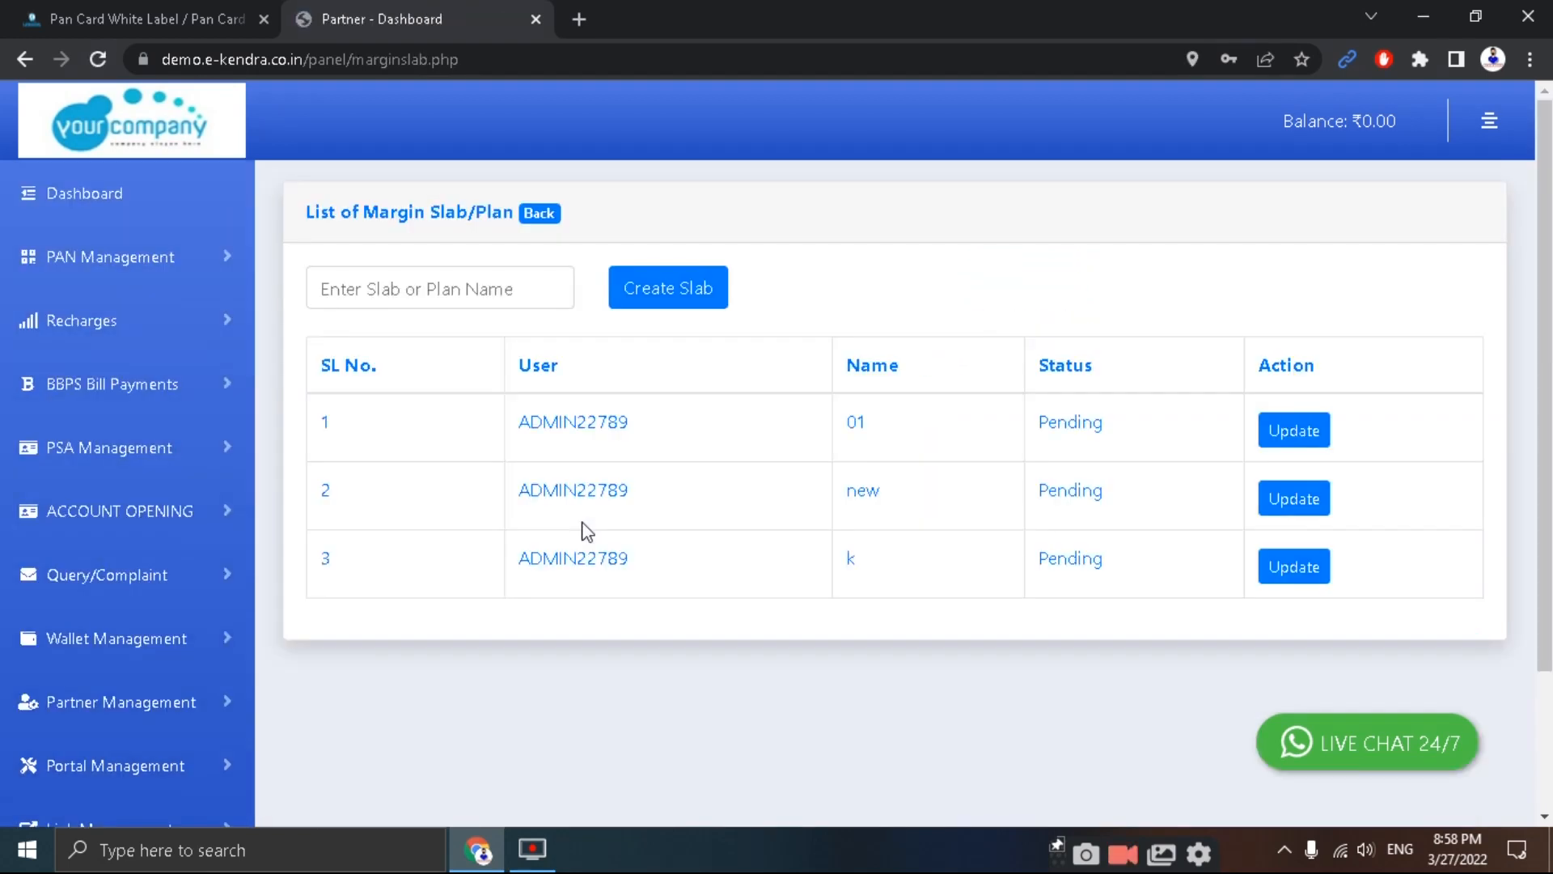
Step: Create a new margin slab named "demo 123"
click(385, 296)
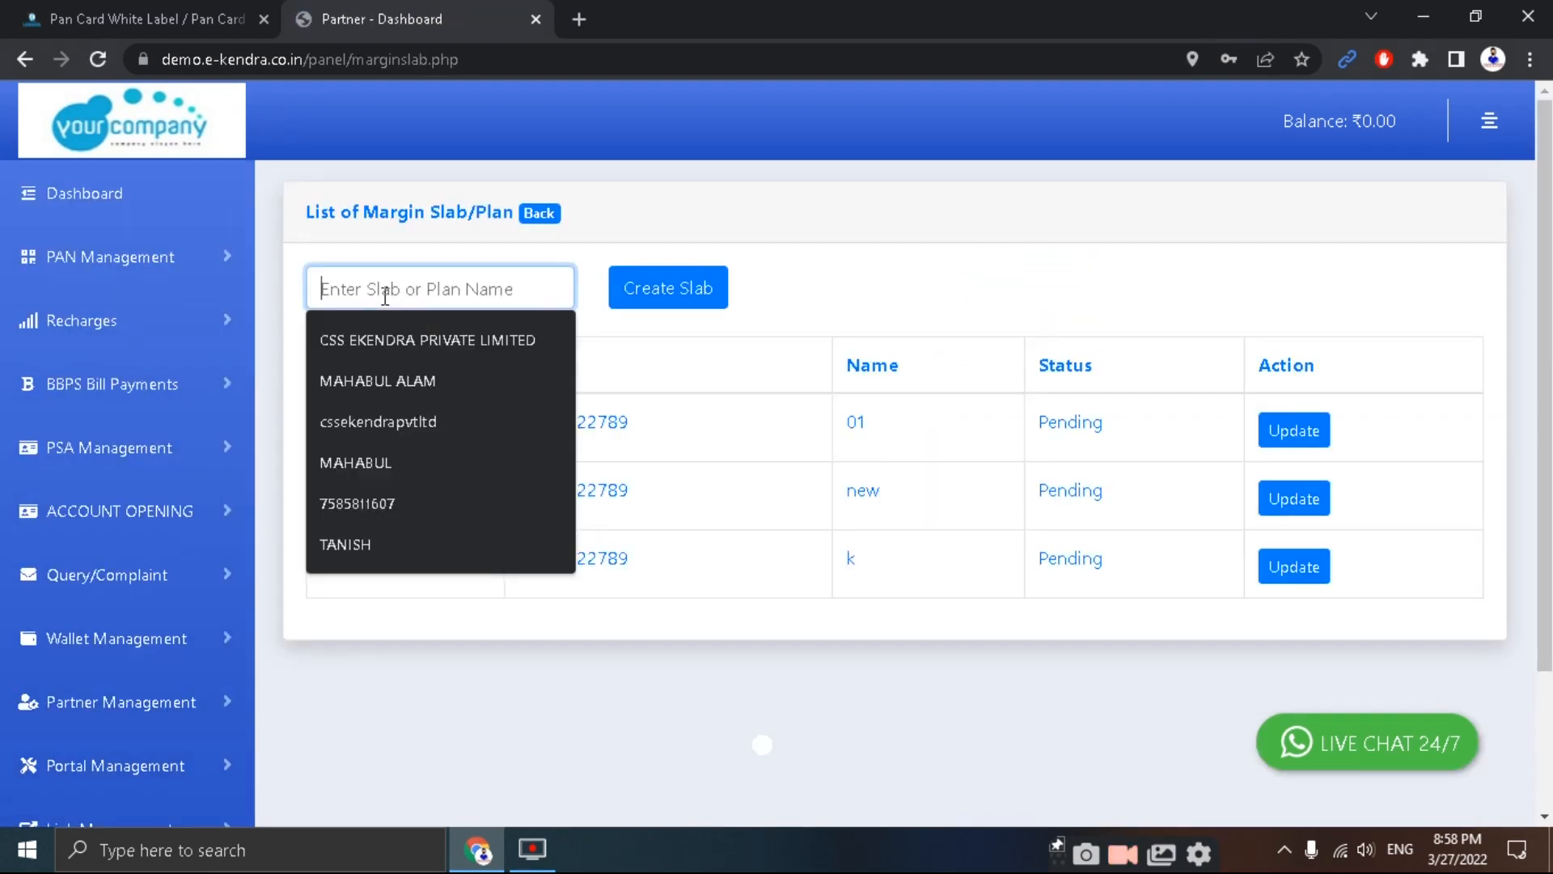
text(de)
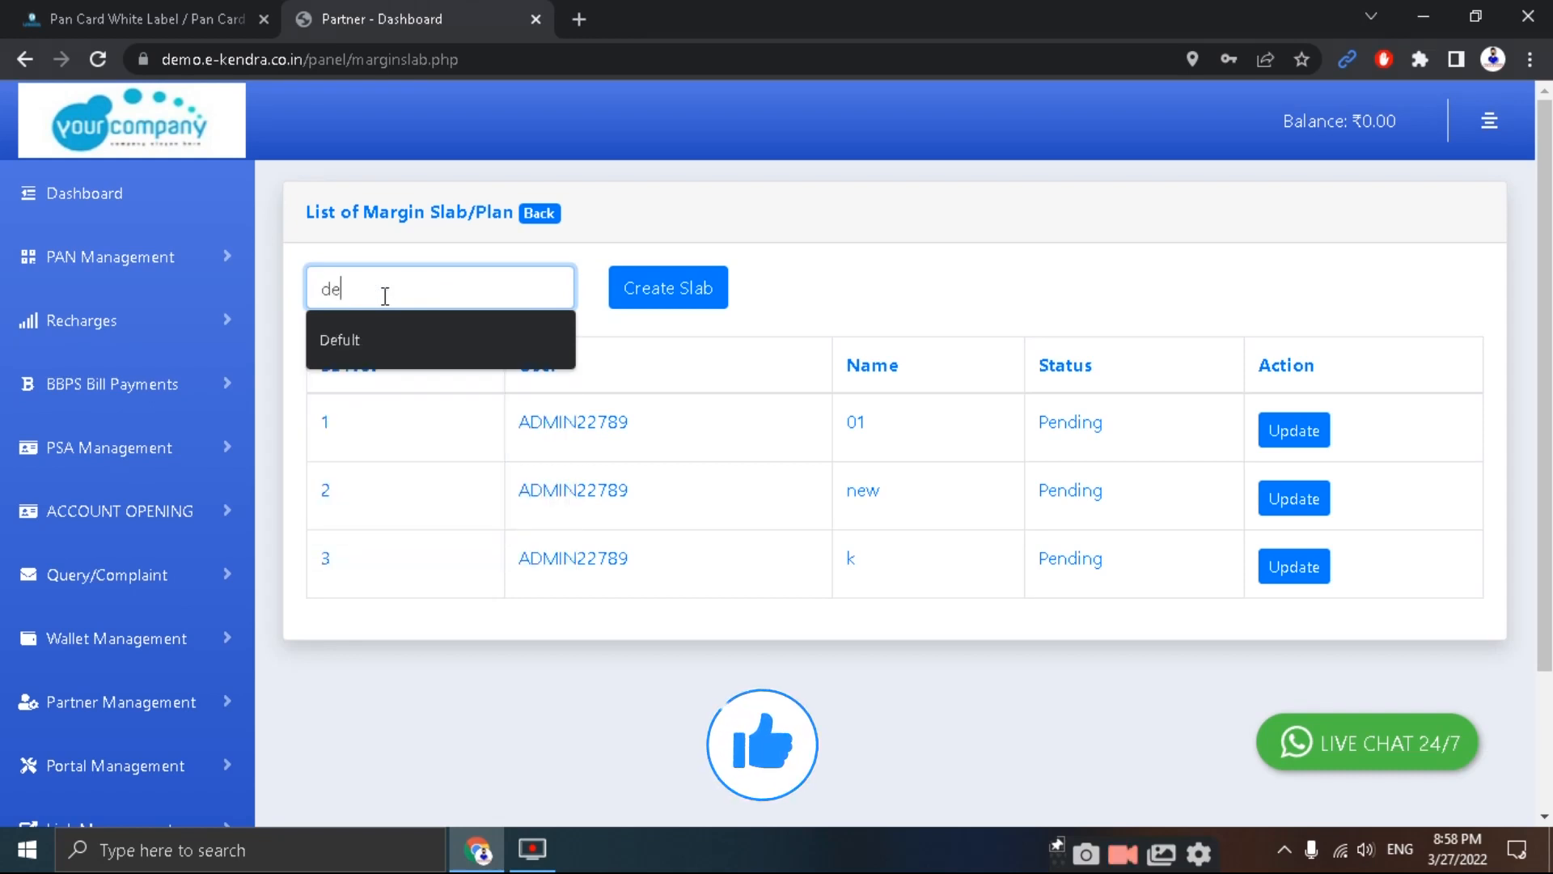
text(mo 123)
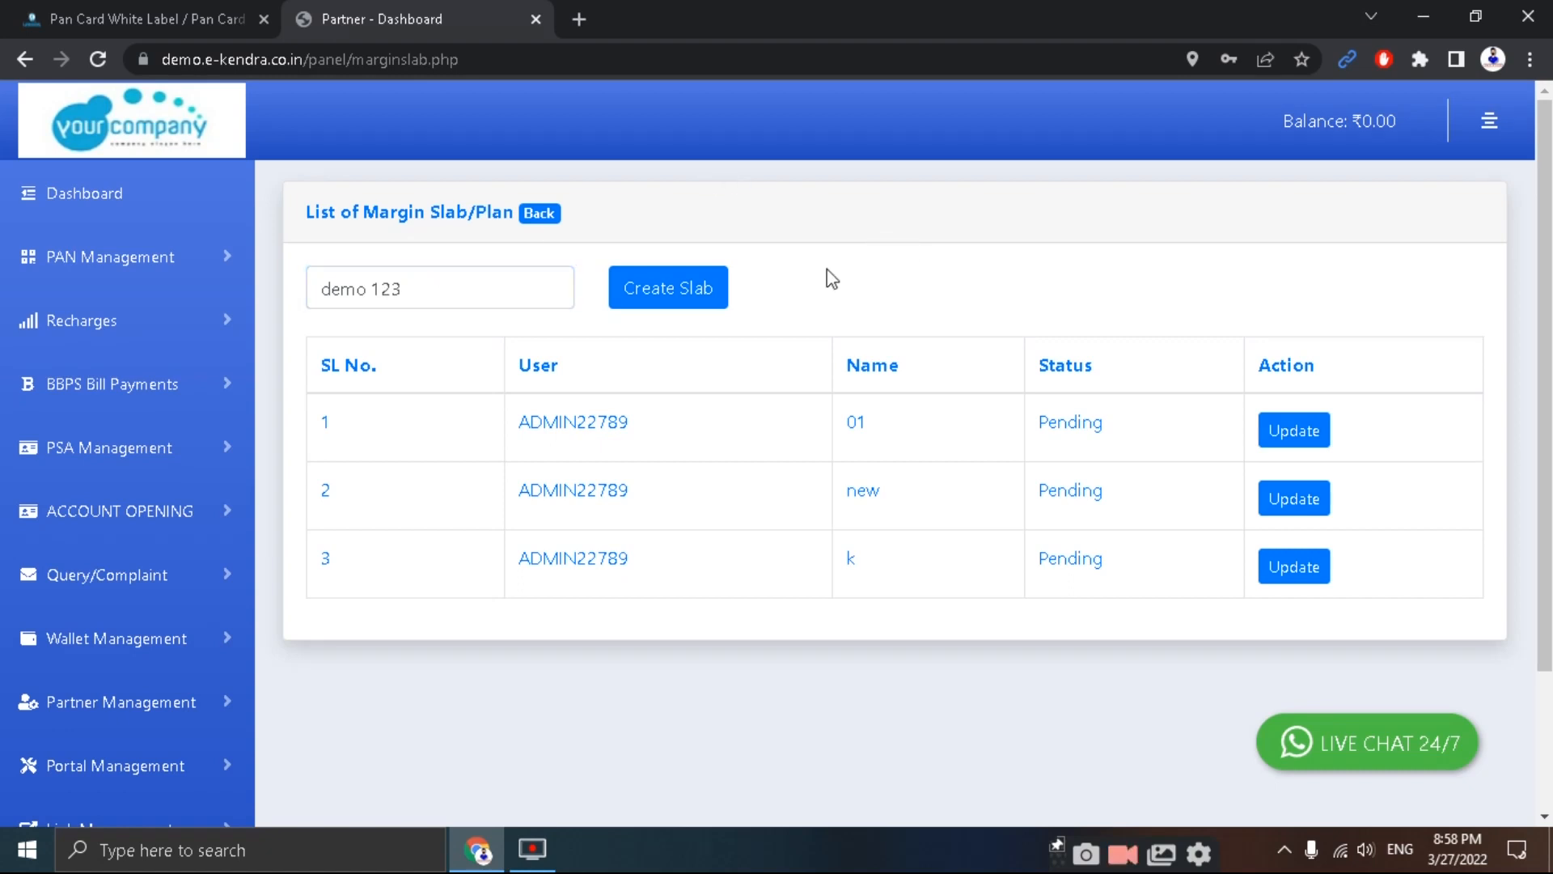
click(682, 303)
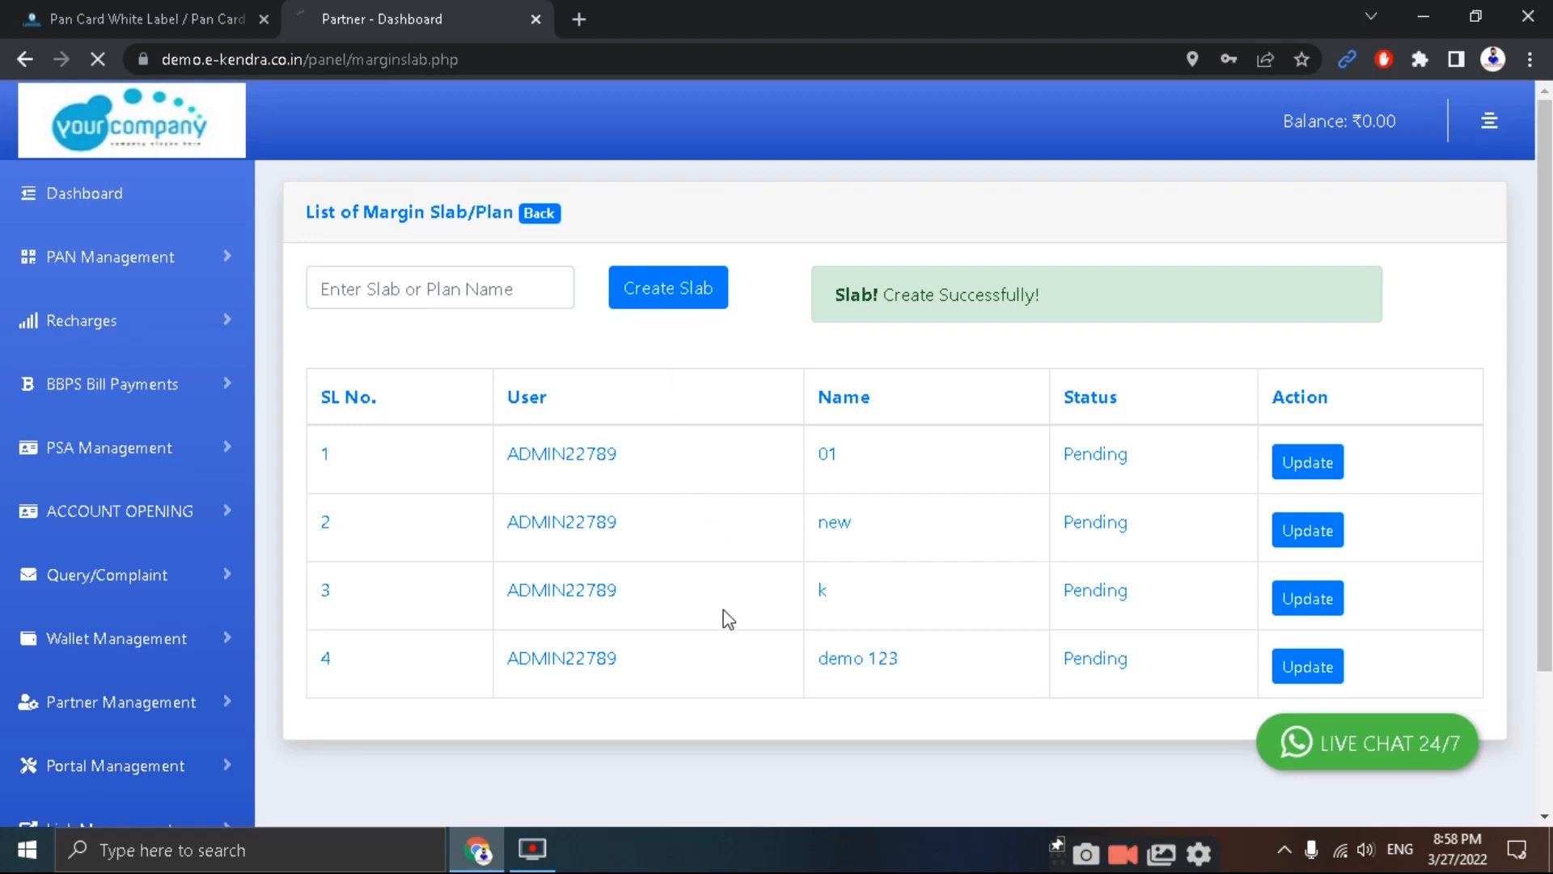
drag(927, 653, 877, 642)
triple_click(882, 639)
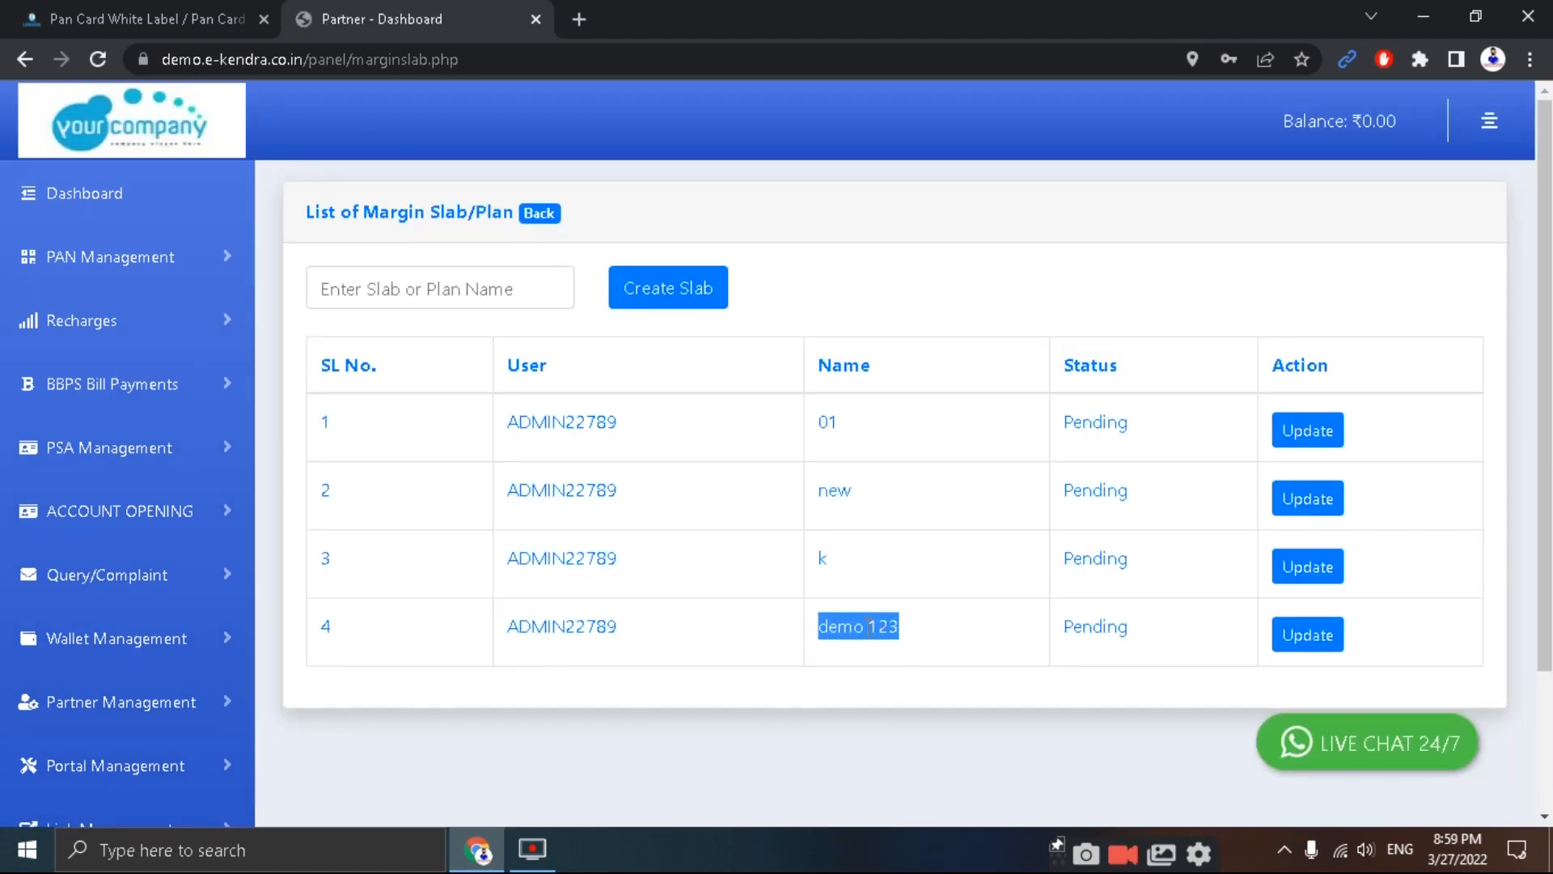
drag(1217, 595, 324, 420)
click(778, 724)
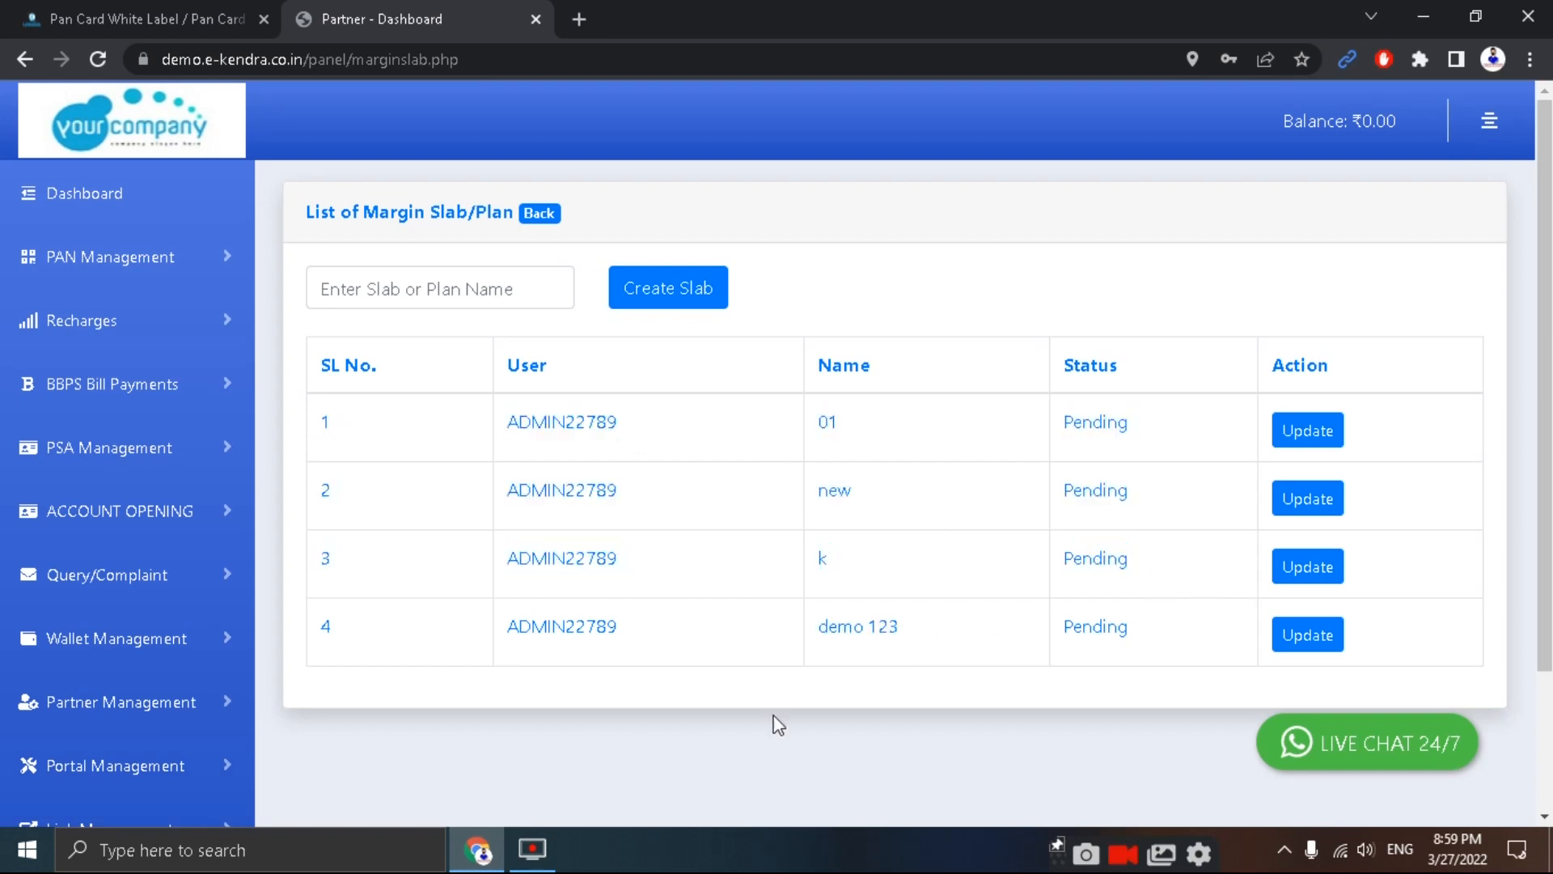
Step: Open the "demo 123" slab for updating and set the slab margins to 2.5 for Airtel and 3 for Idea, Vodafone and Jio
click(1302, 639)
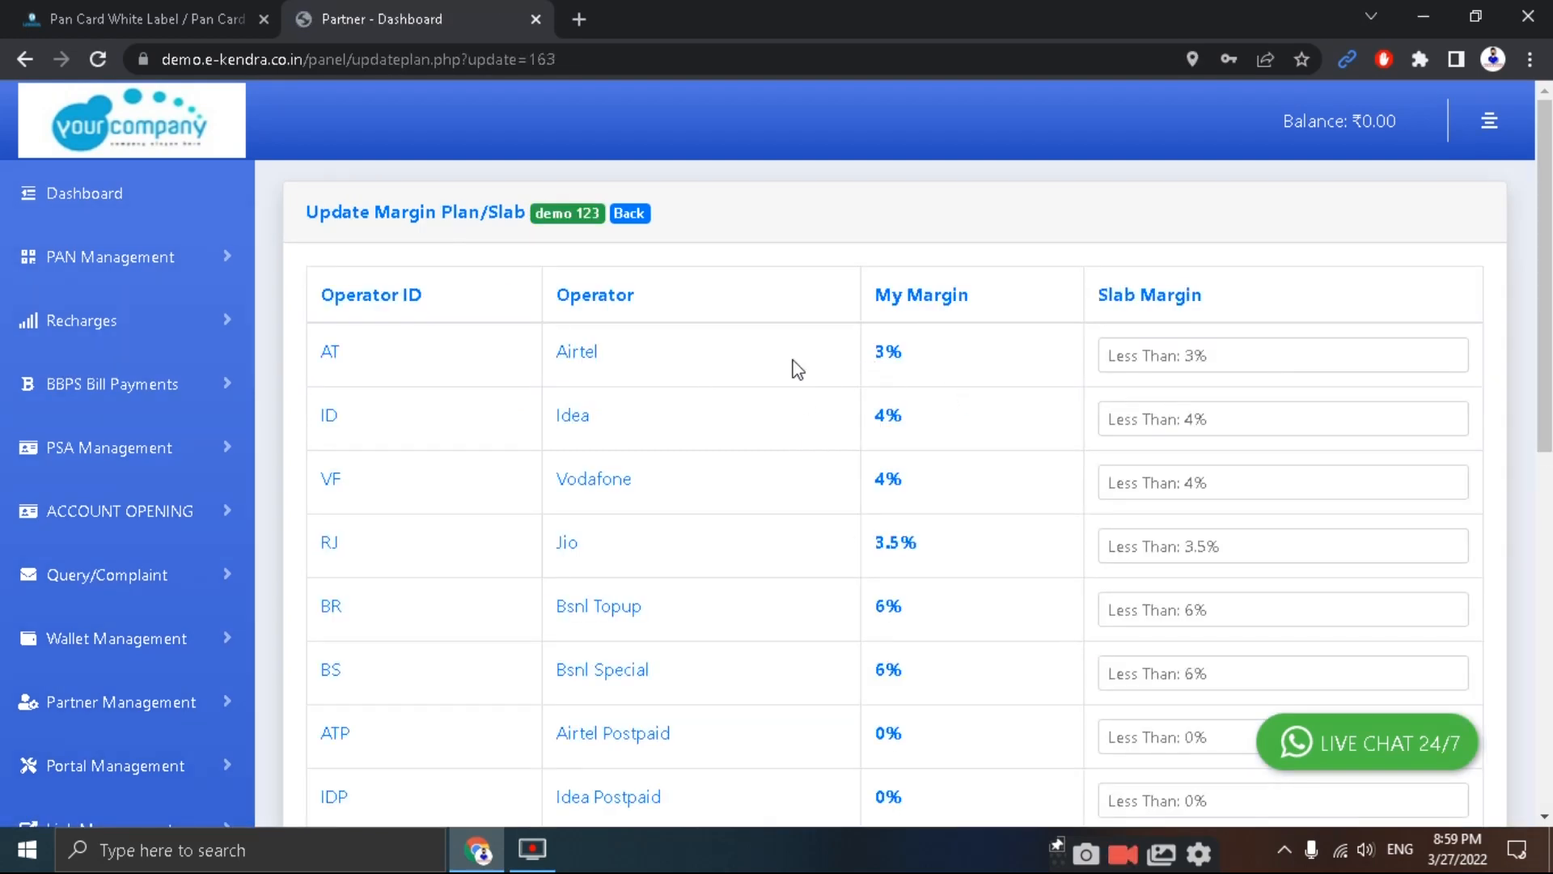
click(1127, 369)
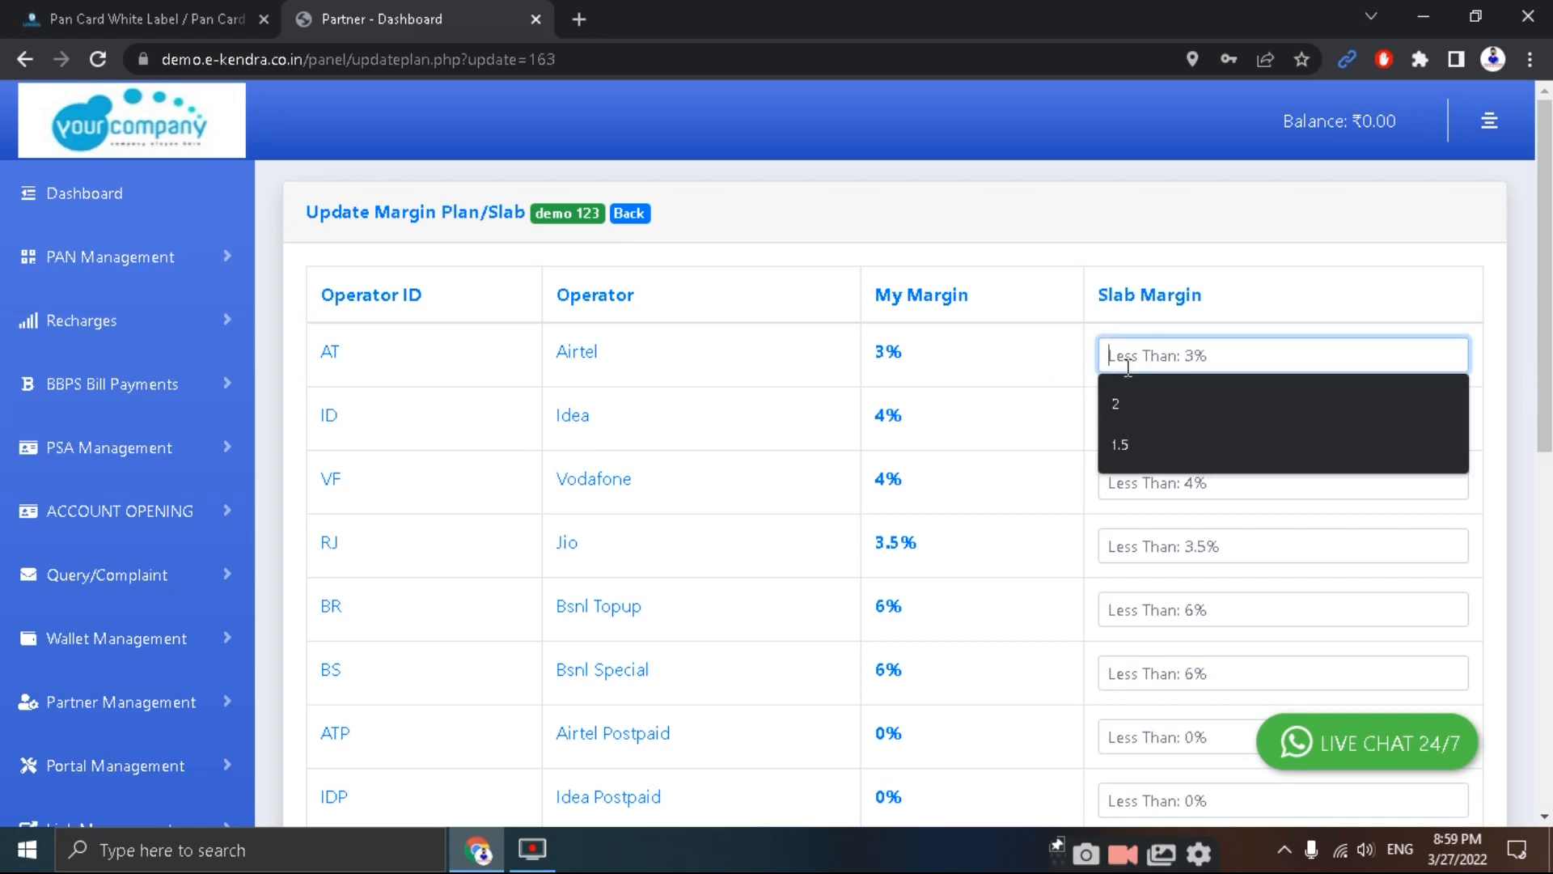
text(2.5)
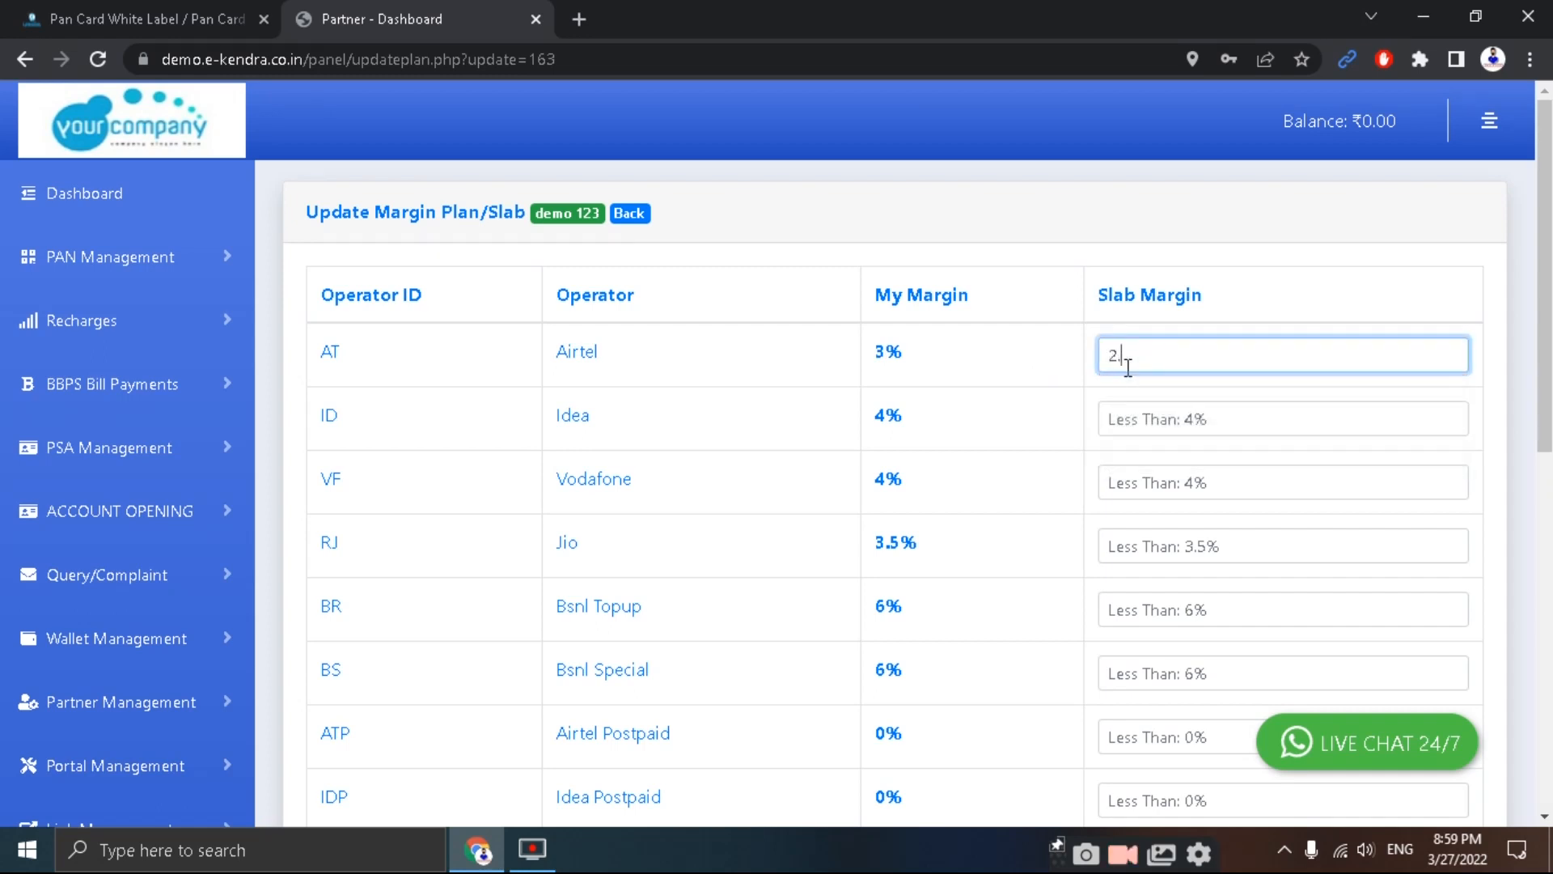
click(1160, 430)
text(3)
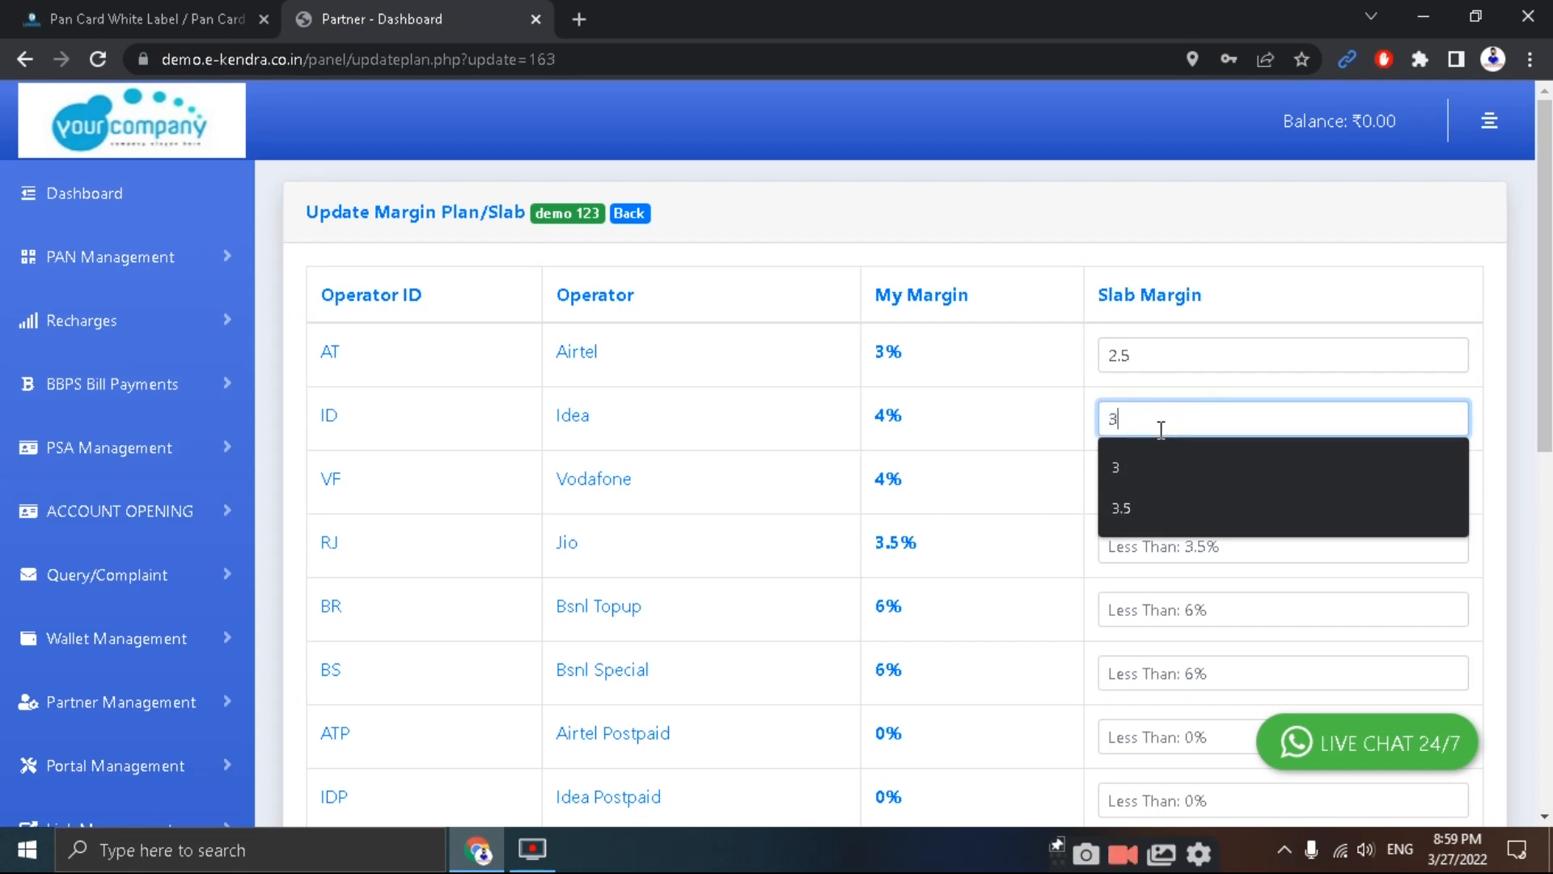
click(1074, 471)
click(1137, 485)
text(3)
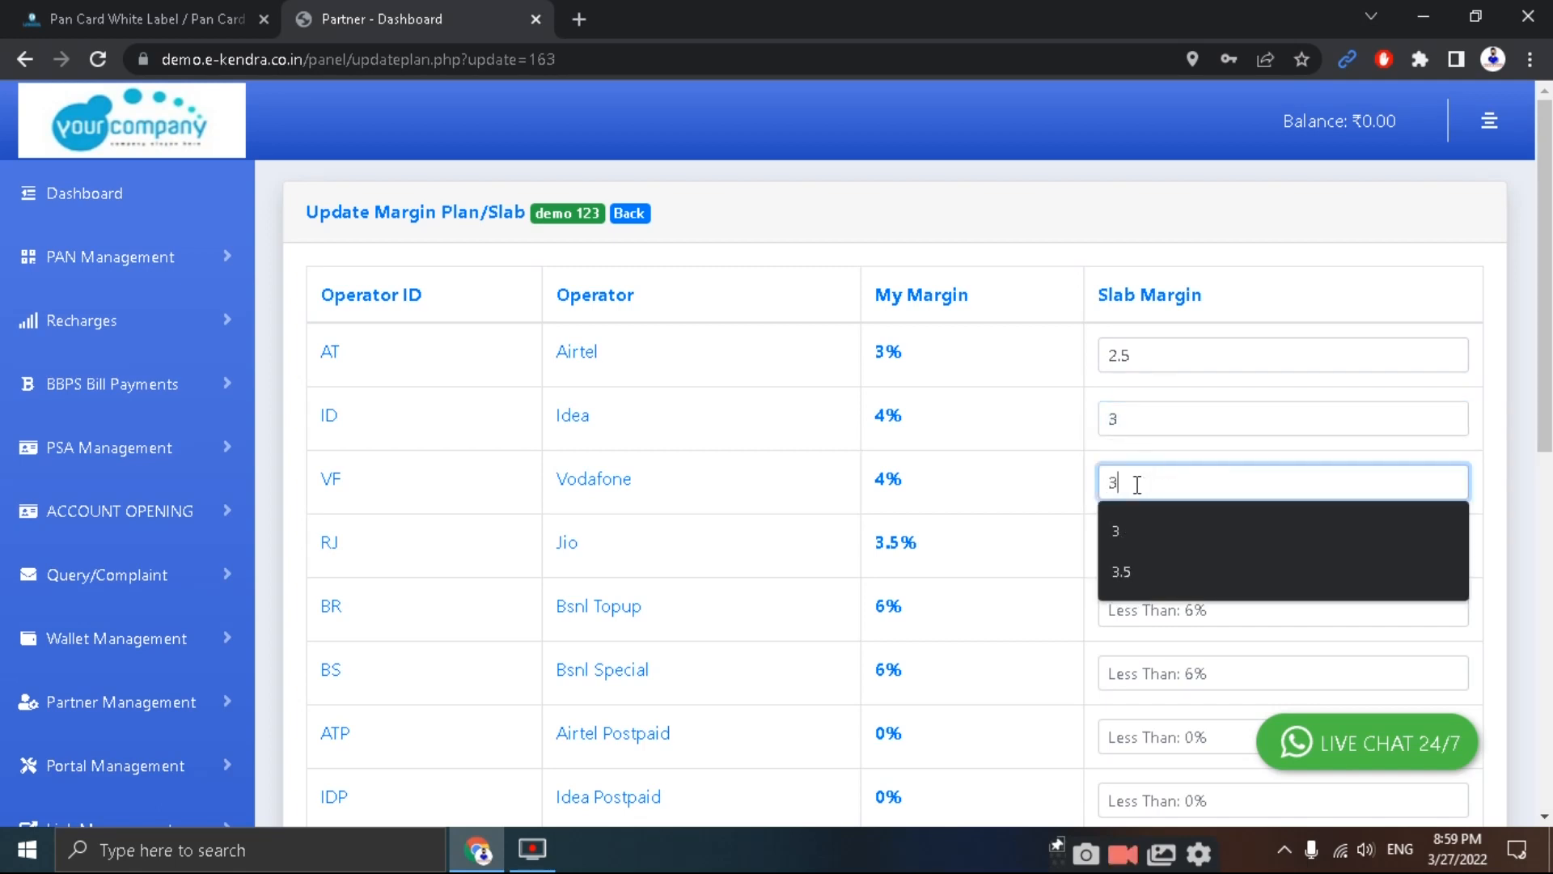
scroll(1120, 523, down, 2)
click(1117, 386)
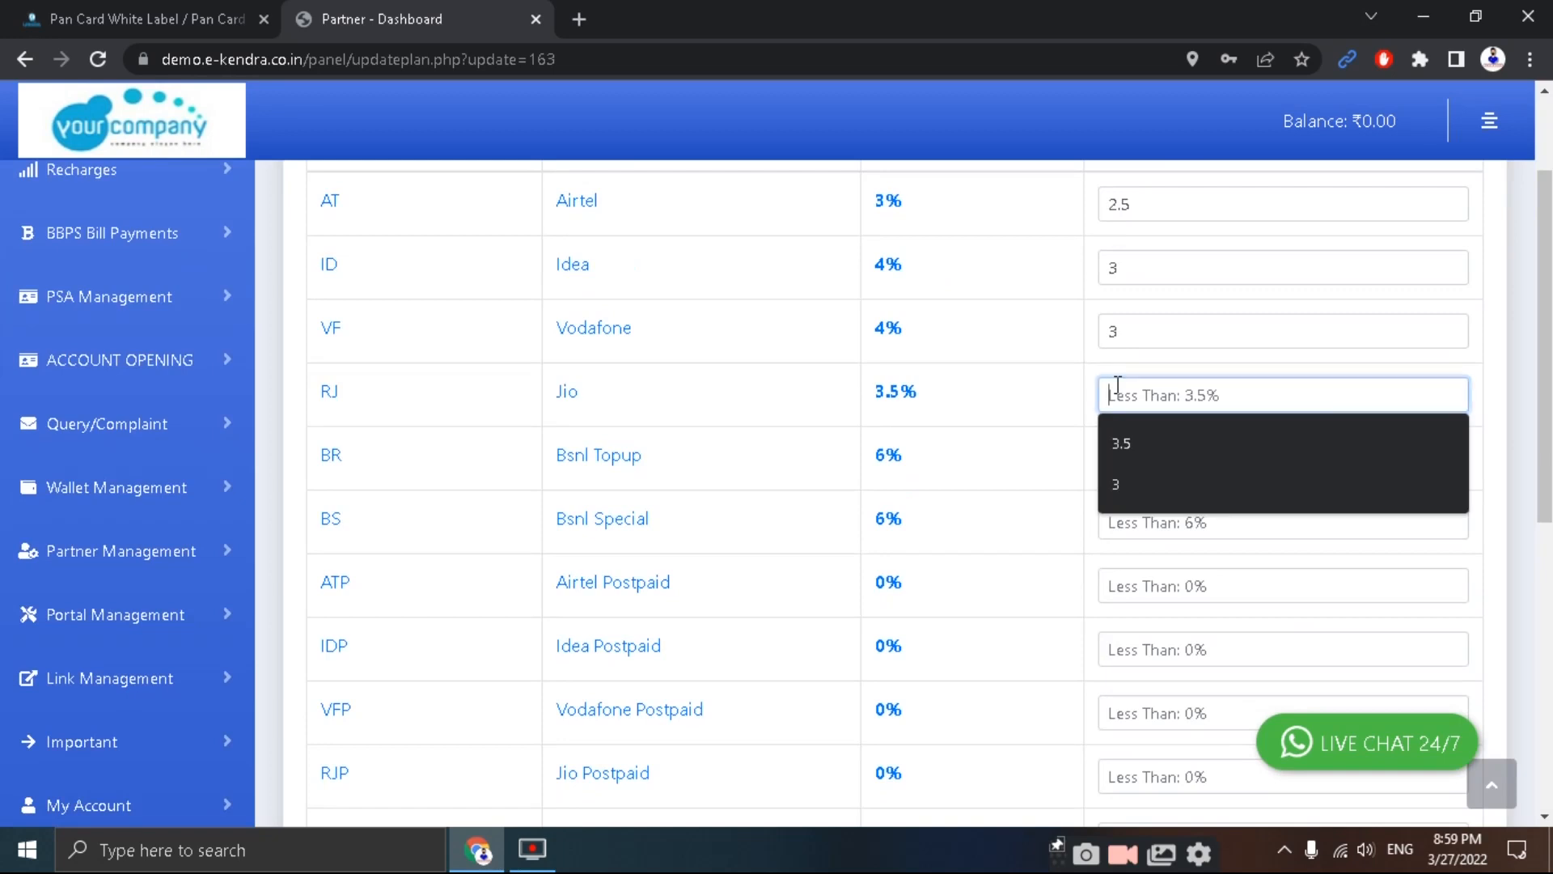
text(3)
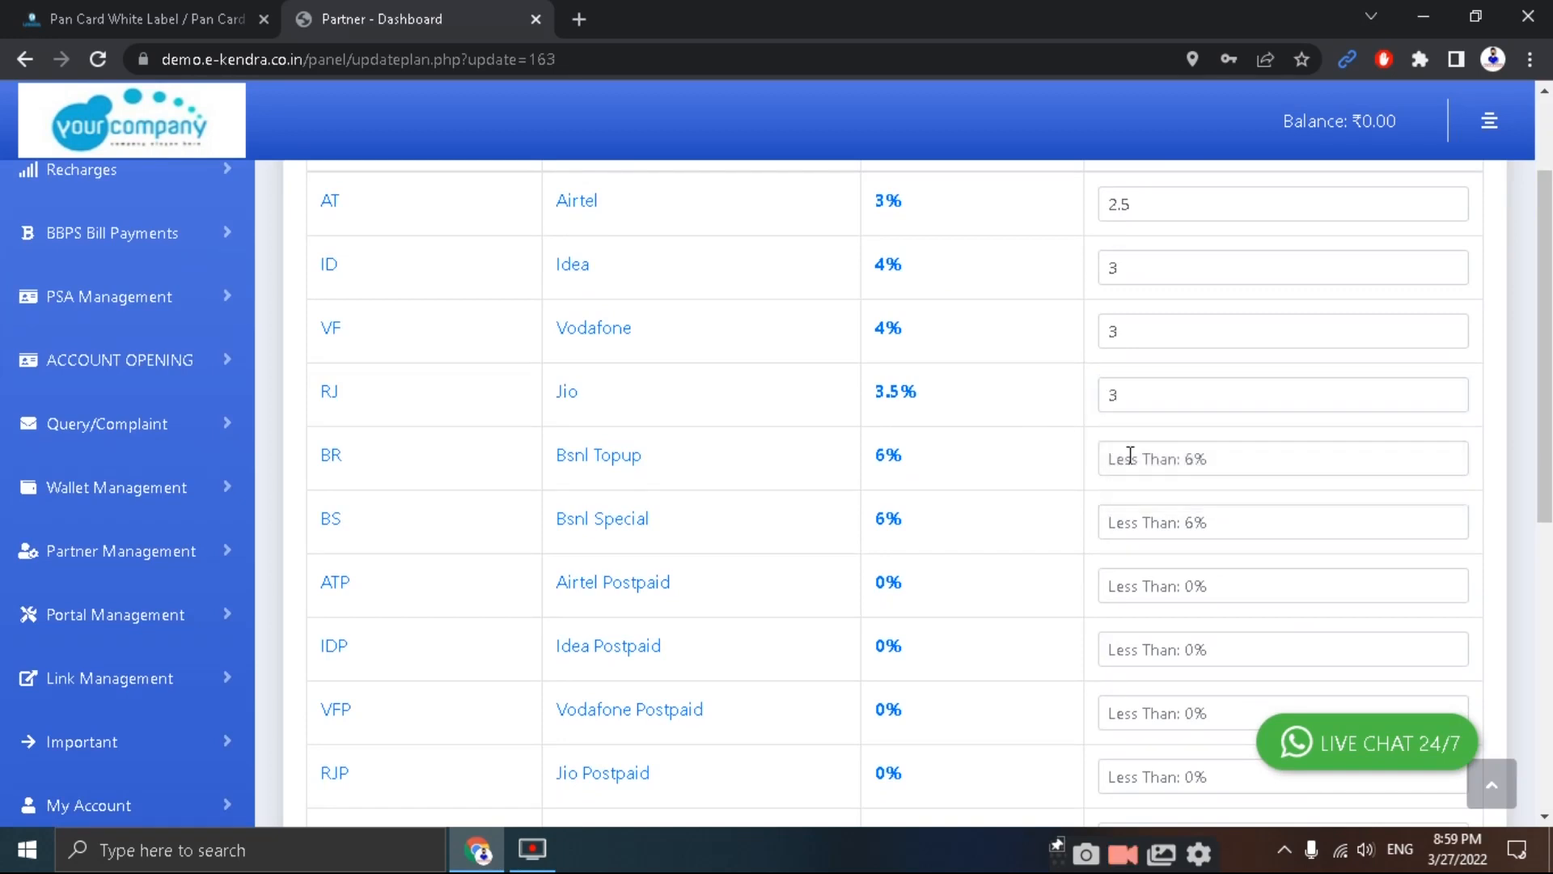
Step: Set the slab margins for Bsnl Topup and Bsnl Special to 5
click(1130, 454)
text(5)
click(1122, 516)
text(5)
Step: Set the slab margins of the Airtel, Idea, Vodafone, Jio and Bsnl postpaid operators to 0
click(1115, 584)
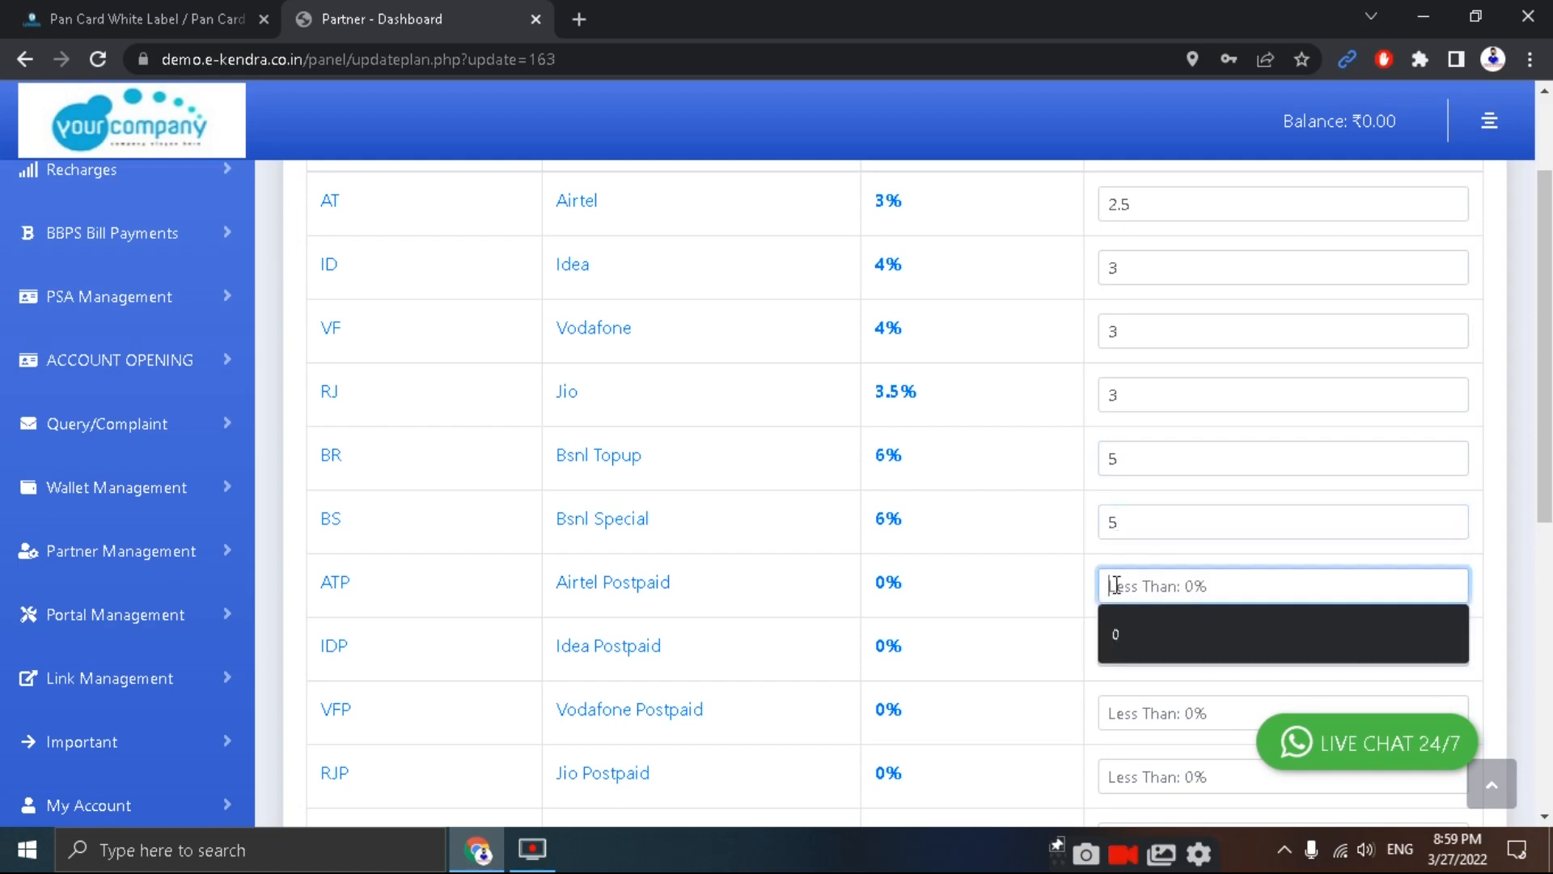
text(0)
scroll(963, 599, down, 3)
click(1112, 346)
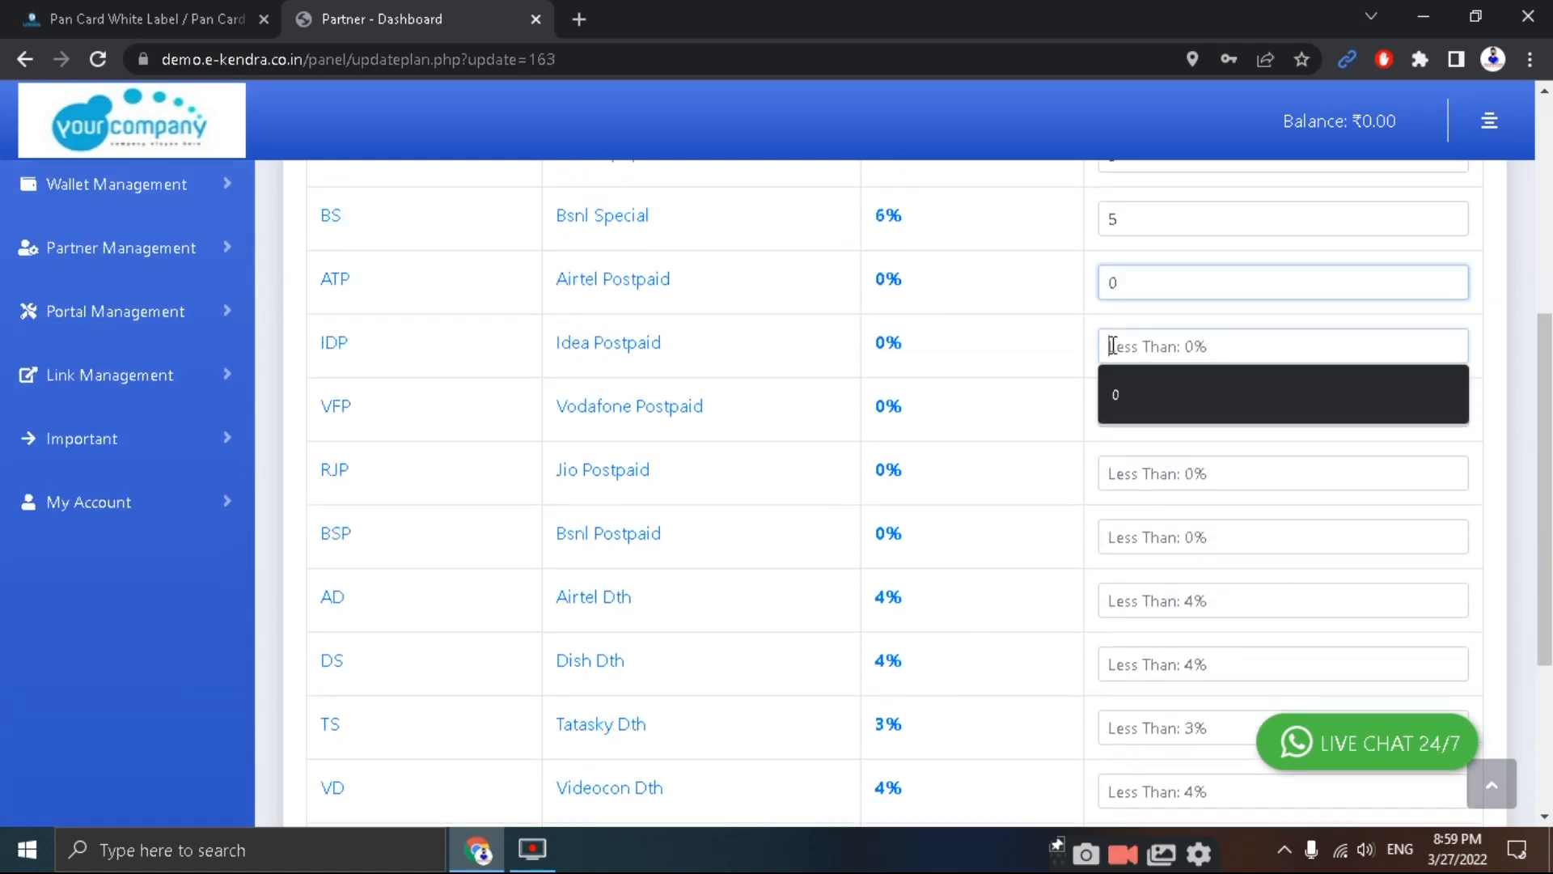
text(0)
click(1111, 396)
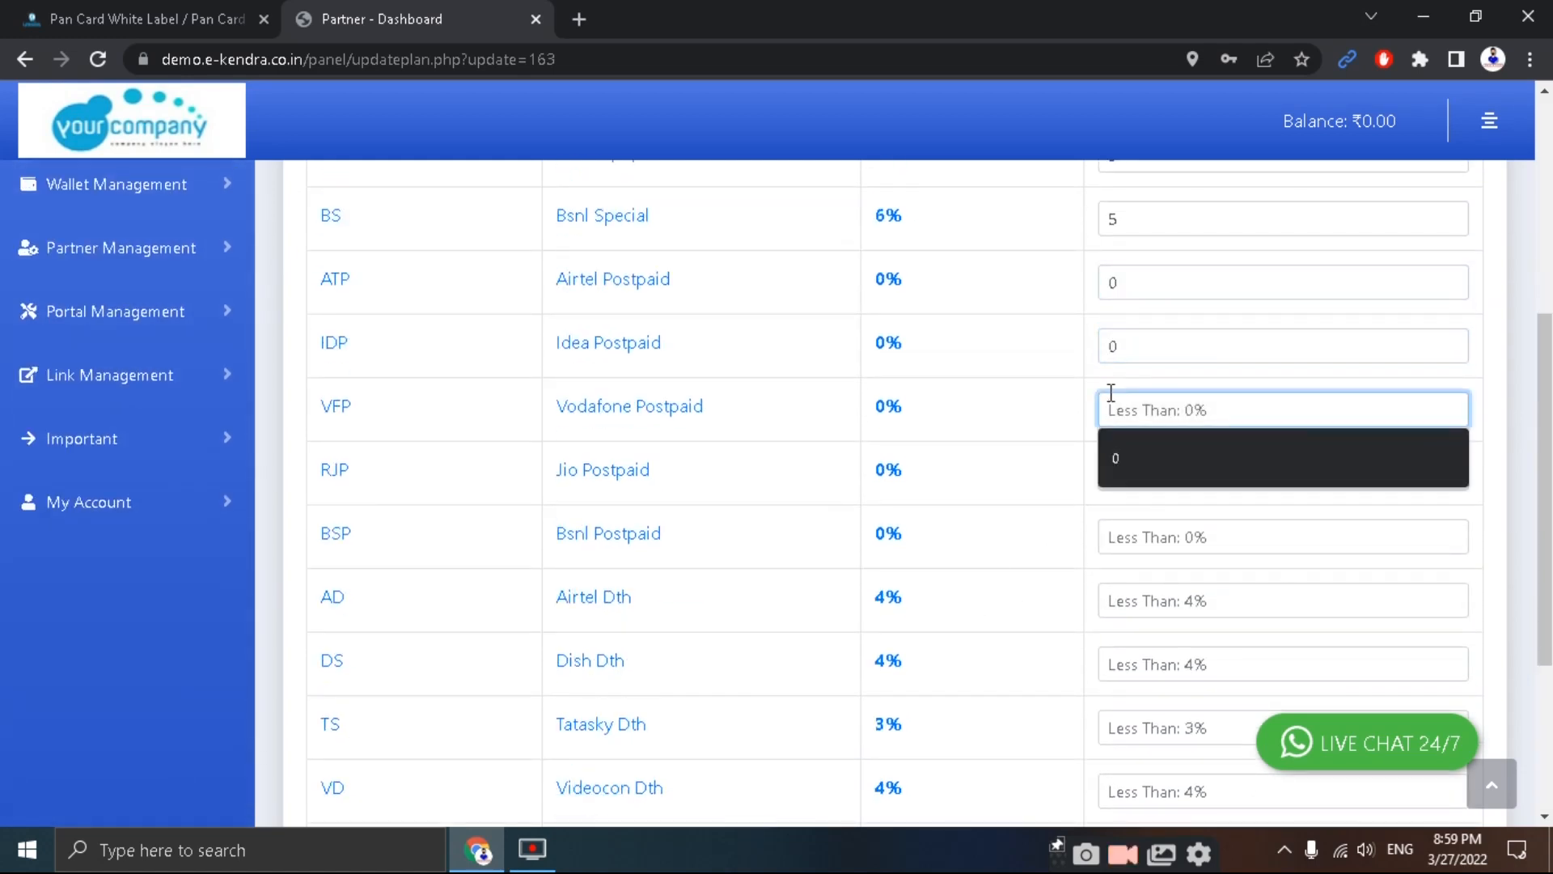
text(0)
click(1115, 481)
text(0)
click(1120, 537)
text(0)
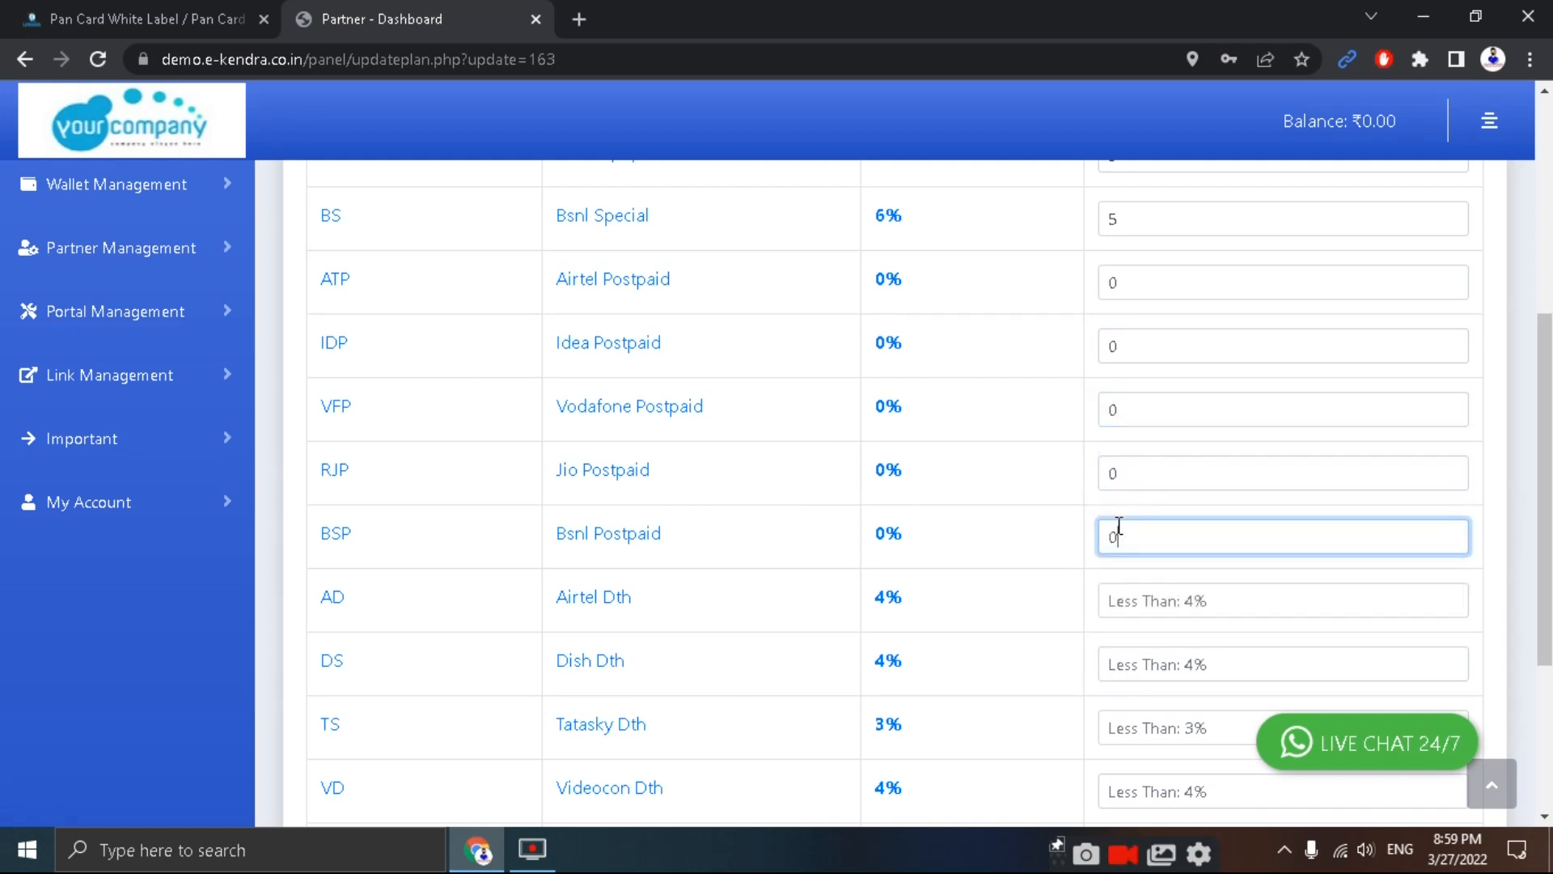
Step: Set the slab margins of the Airtel, Dish, Tatasky, Videocon and Sun Dth operators to 3
scroll(1116, 527, down, 3)
click(1108, 285)
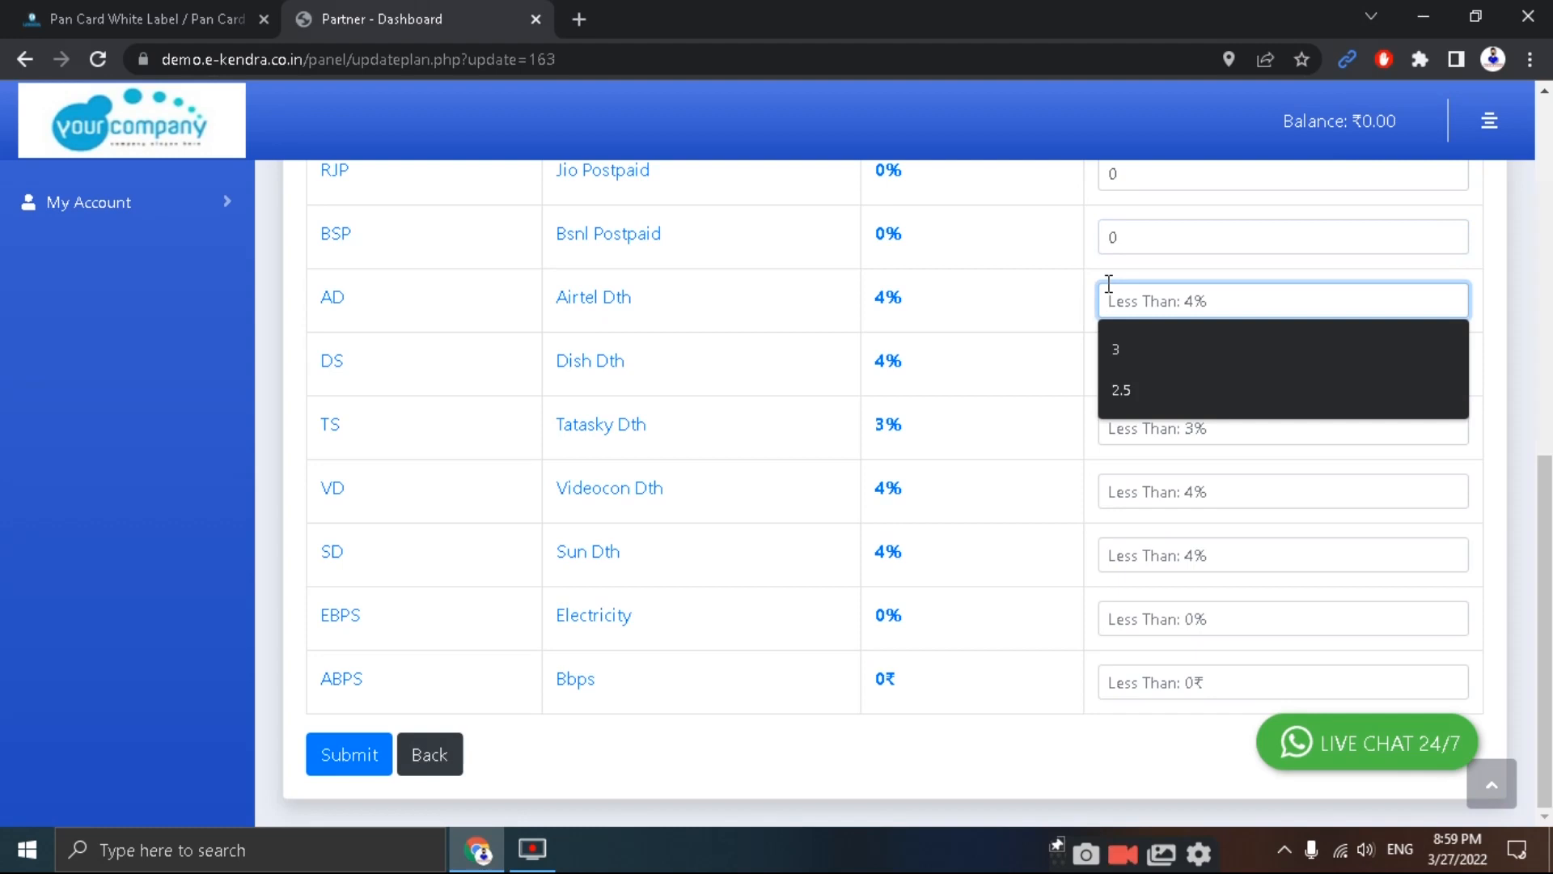
text(3)
click(1124, 365)
text(3)
click(1141, 430)
text(3)
click(1124, 477)
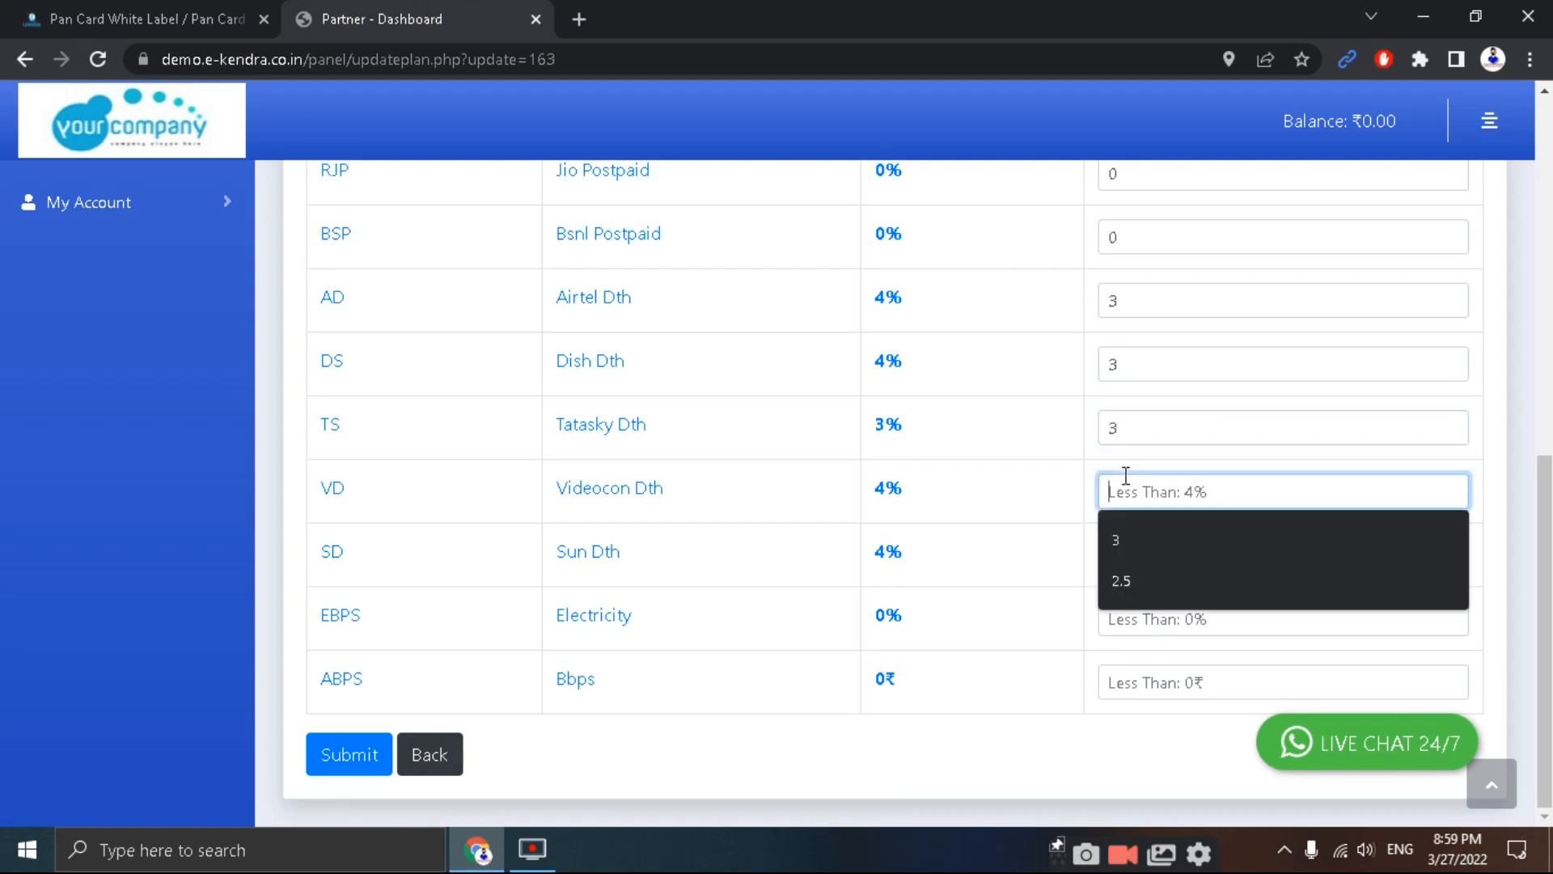
text(3)
click(1116, 556)
text(3)
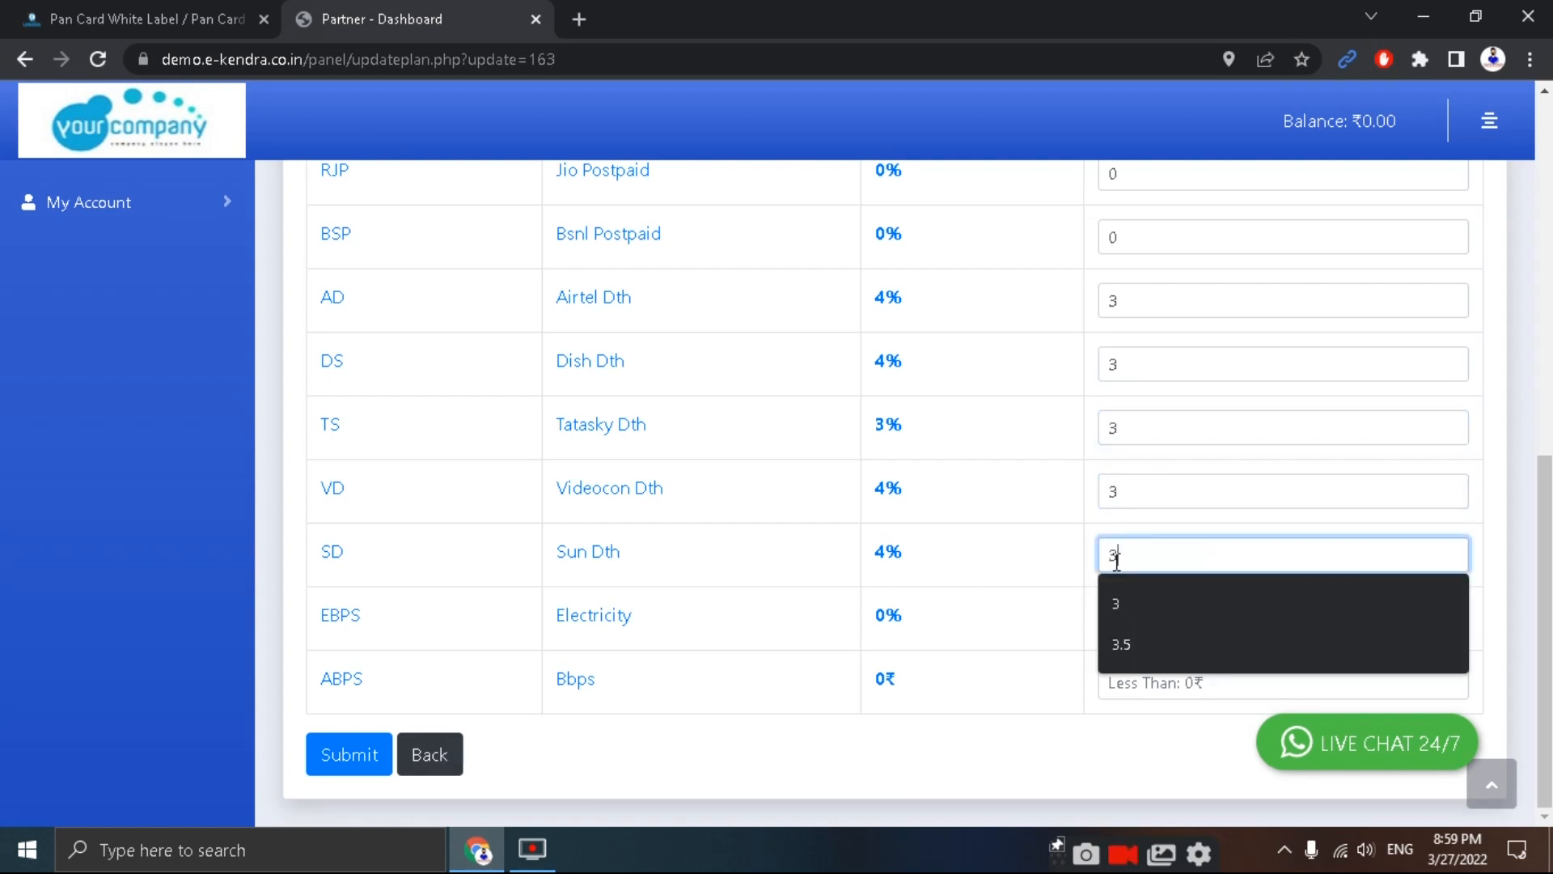
Step: Set the Electricity and Bbps slab margins to 0 and submit the updated plan
click(1129, 625)
text(0)
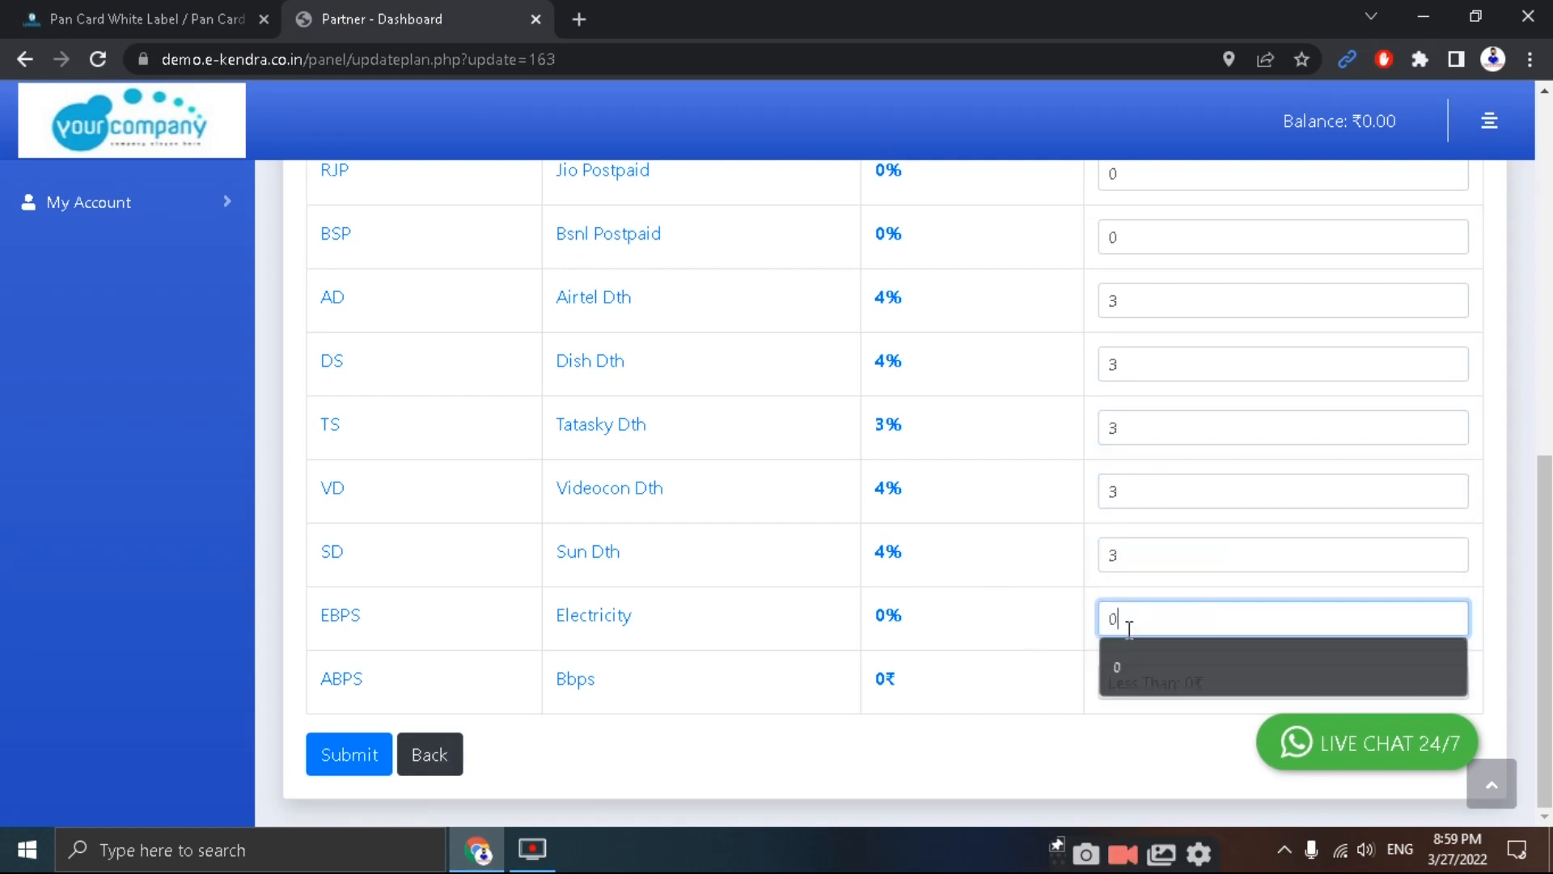
click(1133, 682)
text(0)
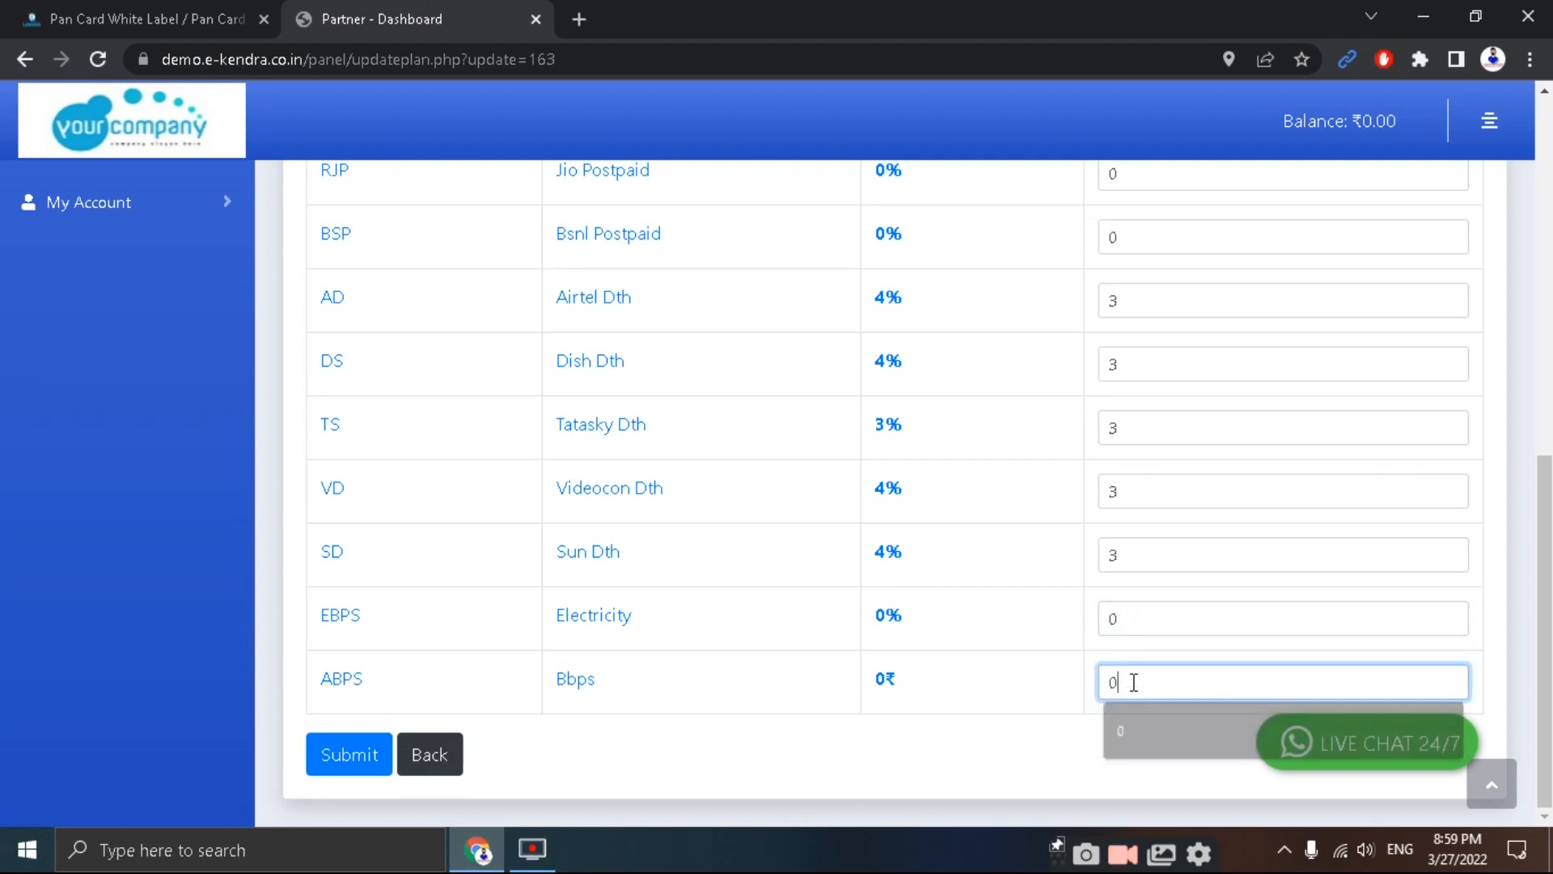
click(331, 748)
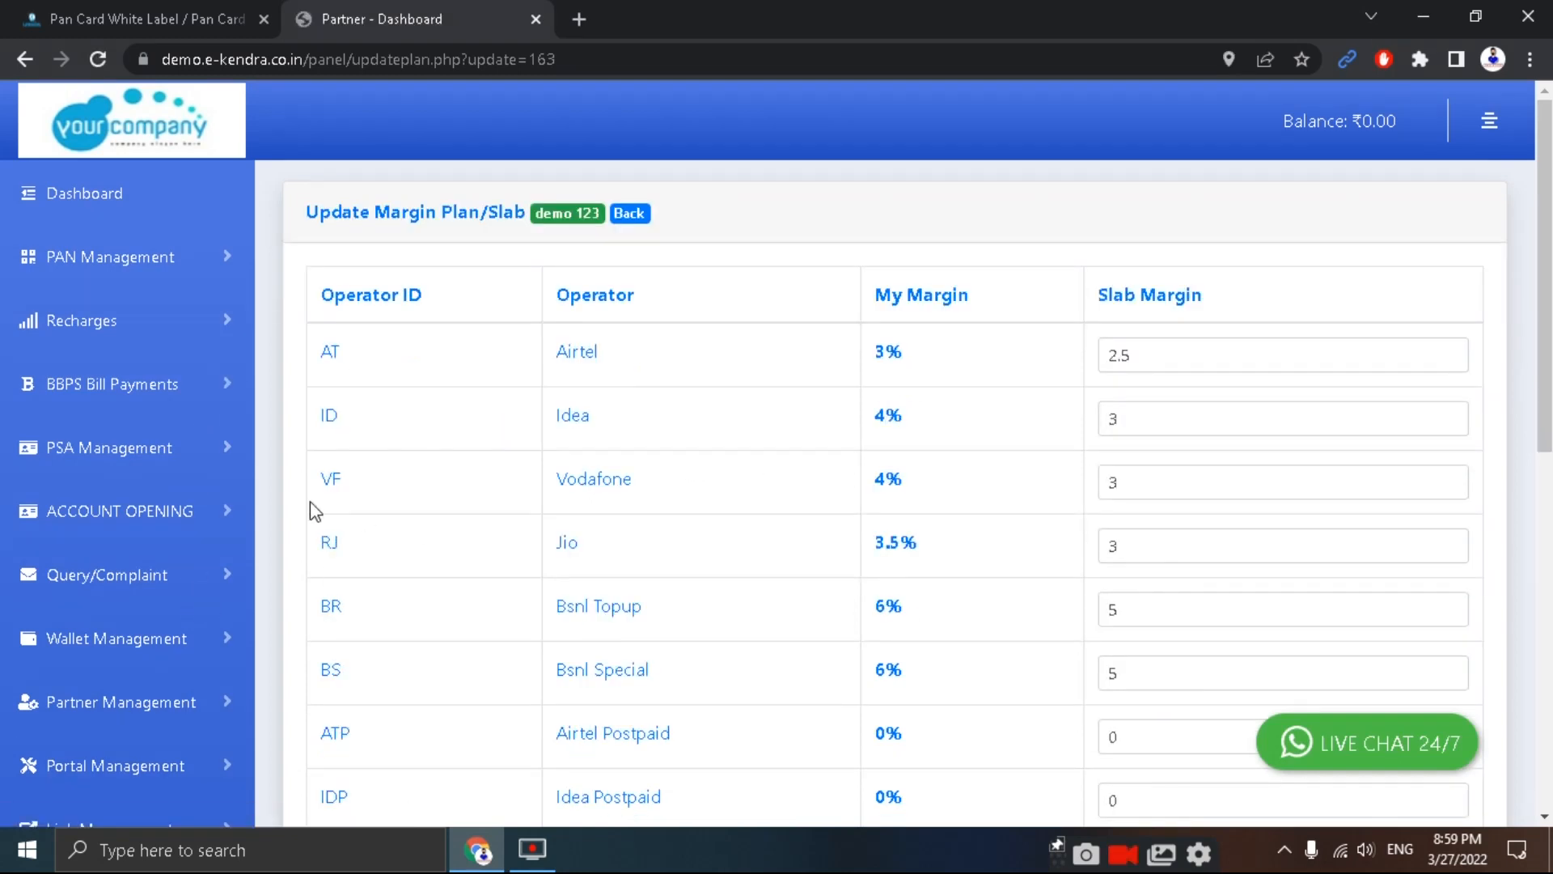
Step: Return to the margin slab list and check the status of the "demo 123" slab
scroll(186, 566, down, 2)
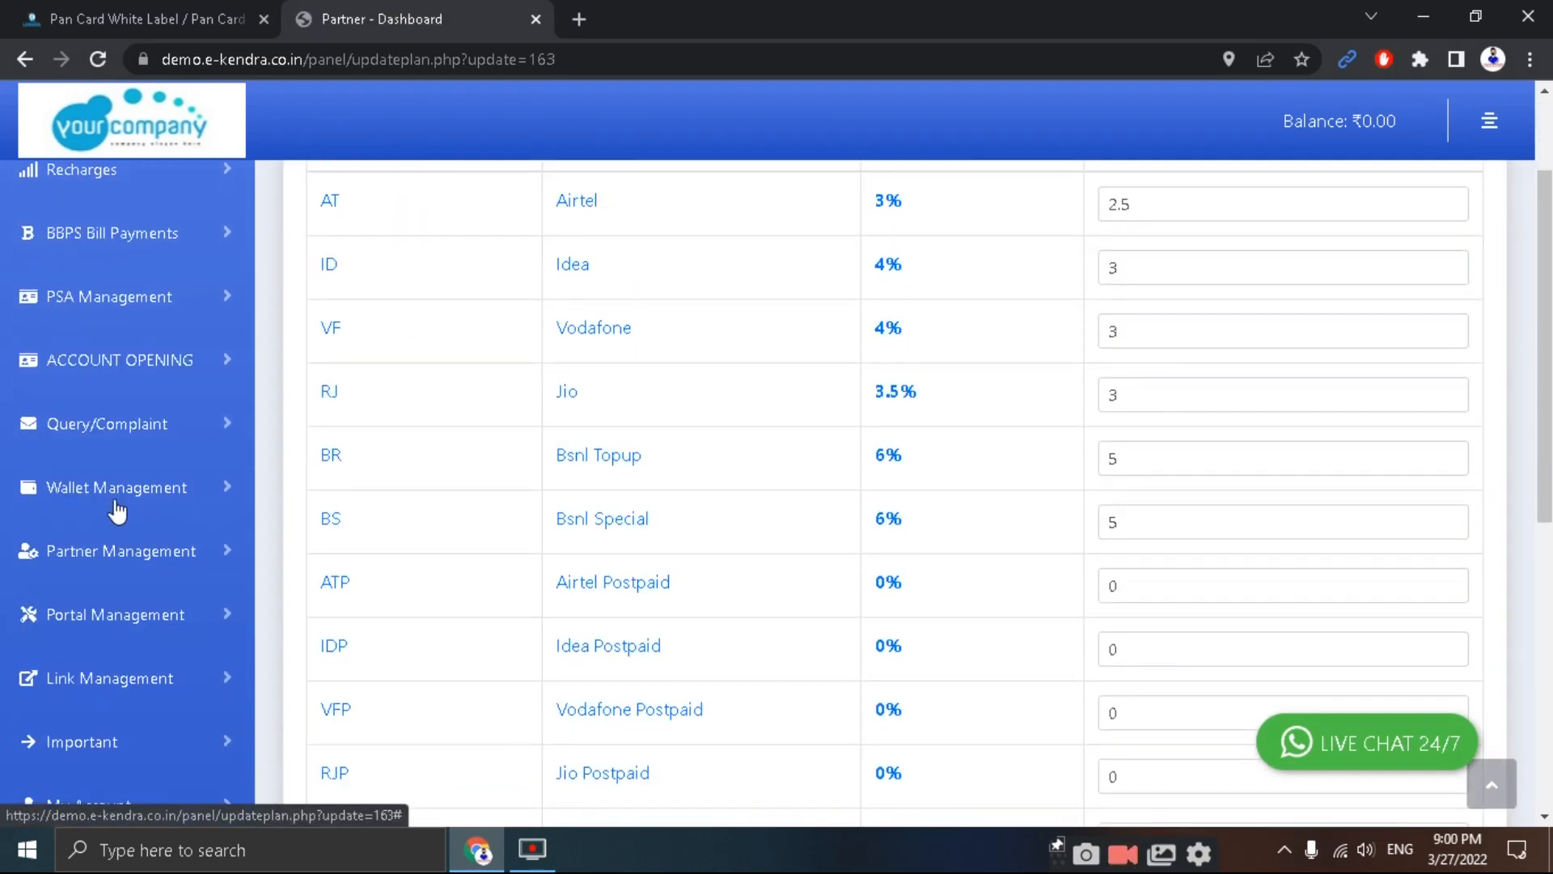
click(123, 552)
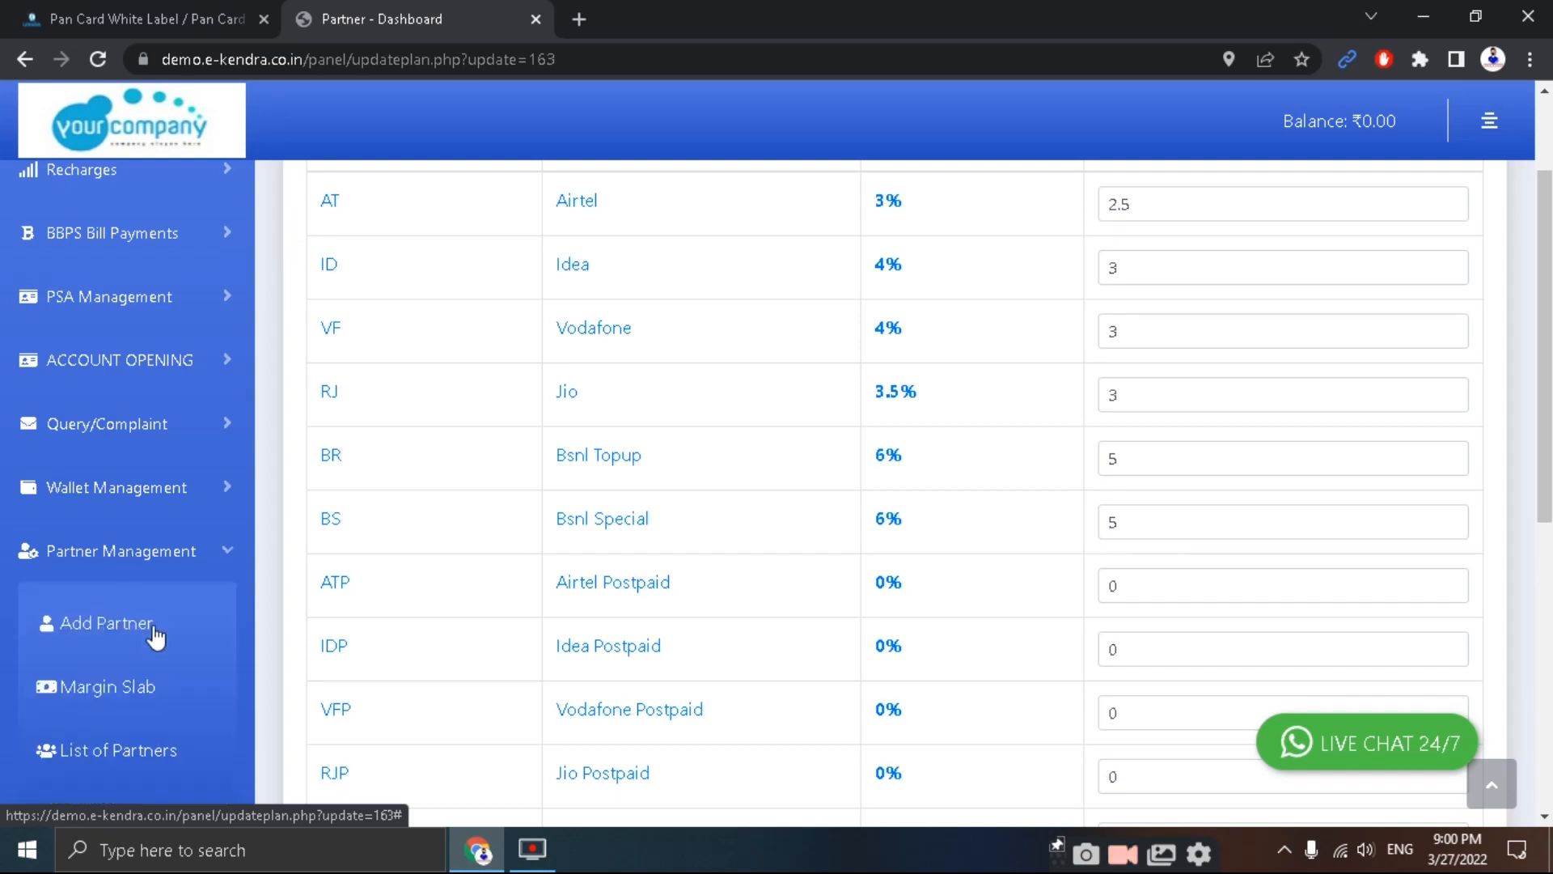
click(47, 686)
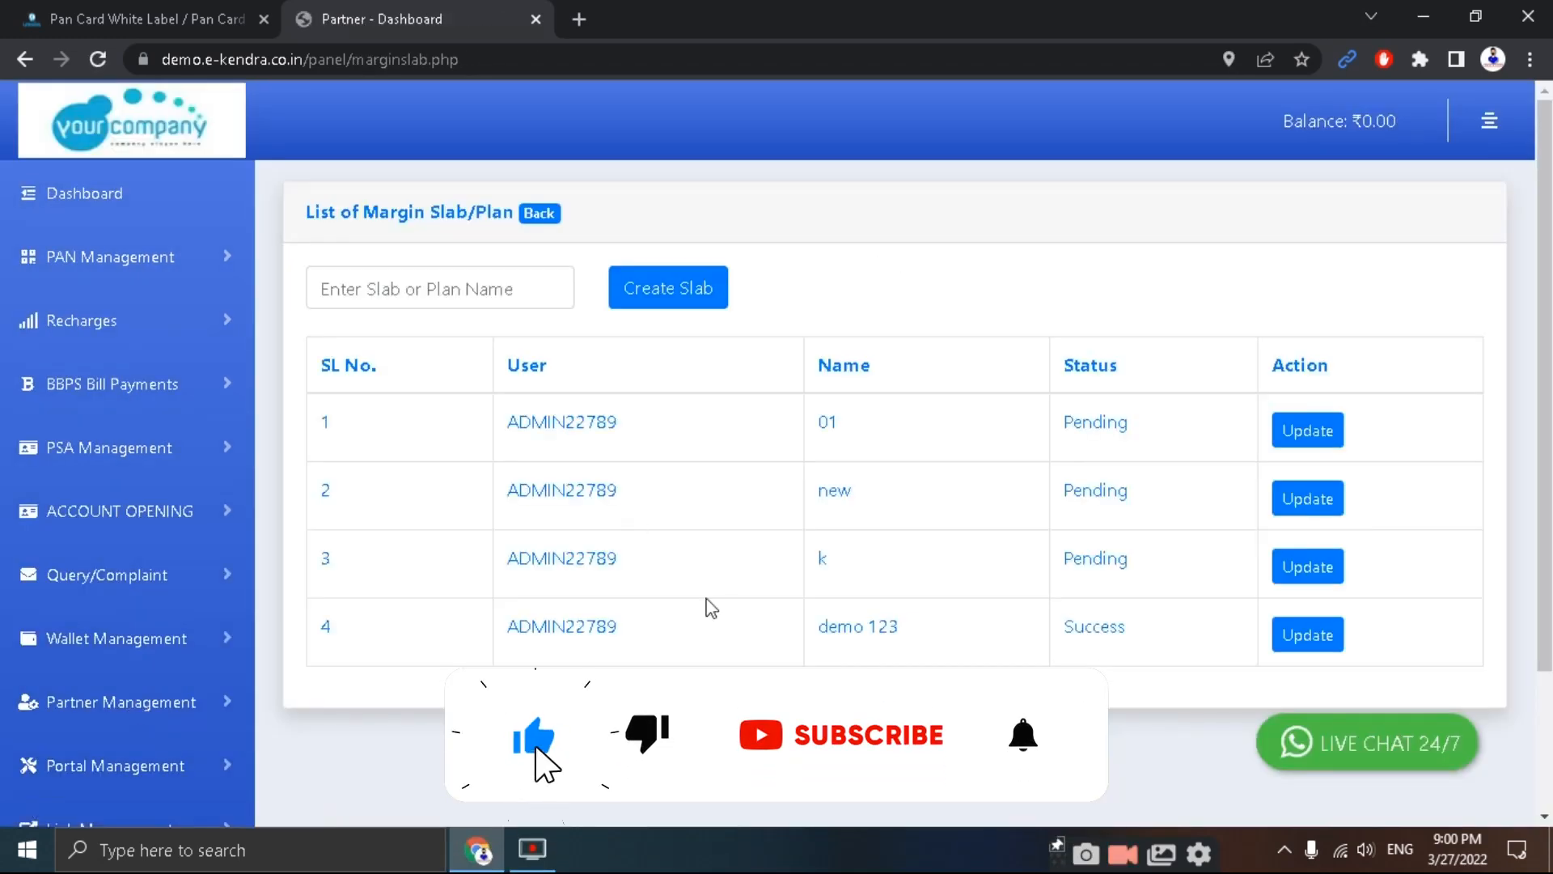
drag(1126, 632, 1052, 646)
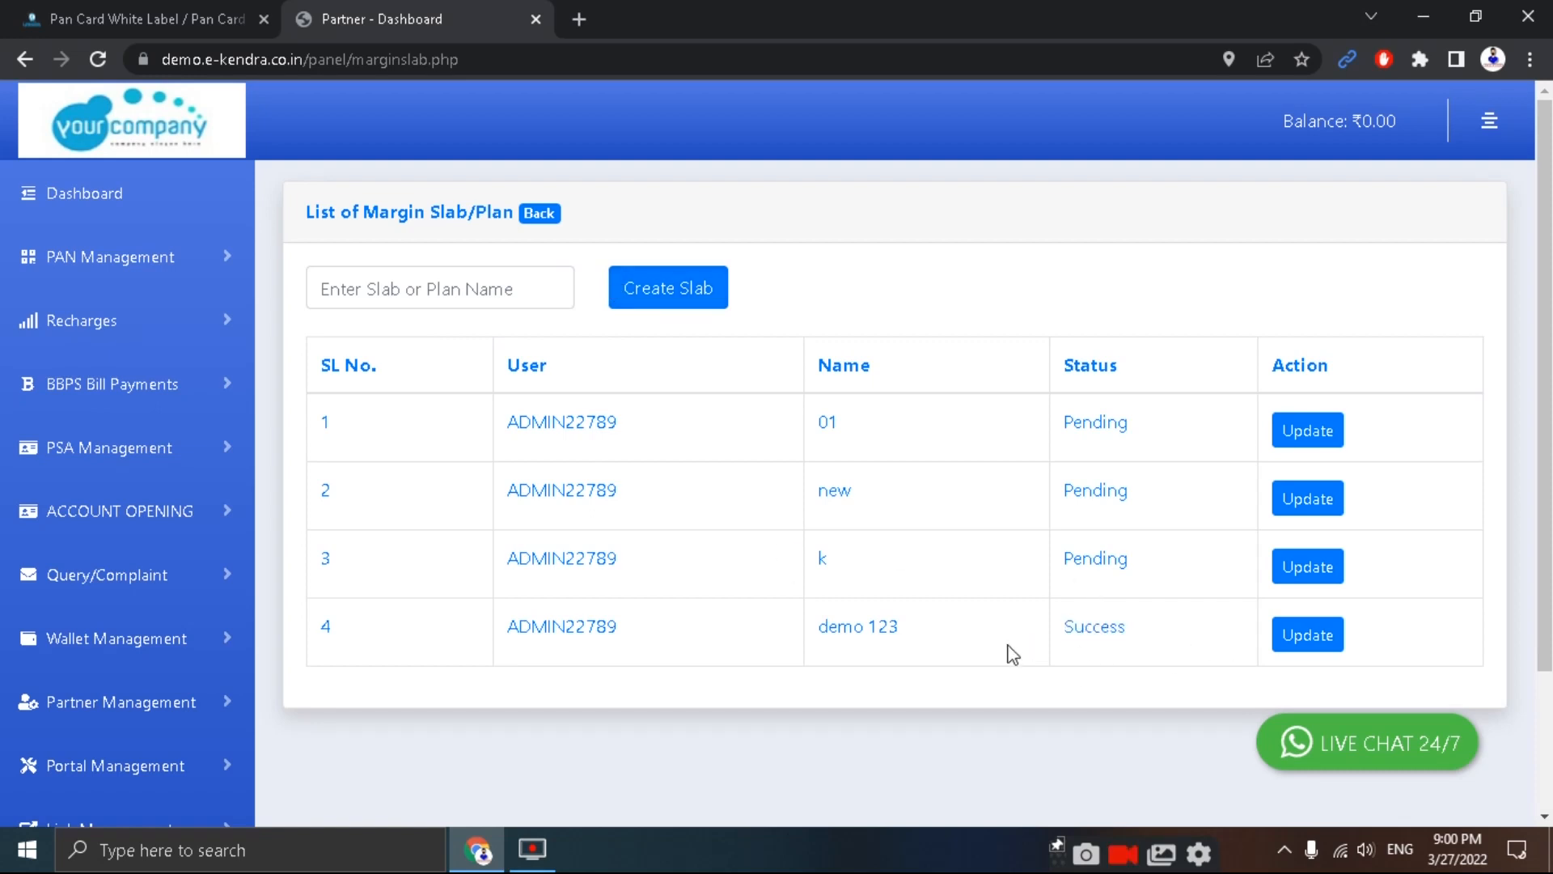
Step: Open the form for adding a new partner under Partner Management and look over its fields
click(140, 701)
scroll(141, 701, down, 2)
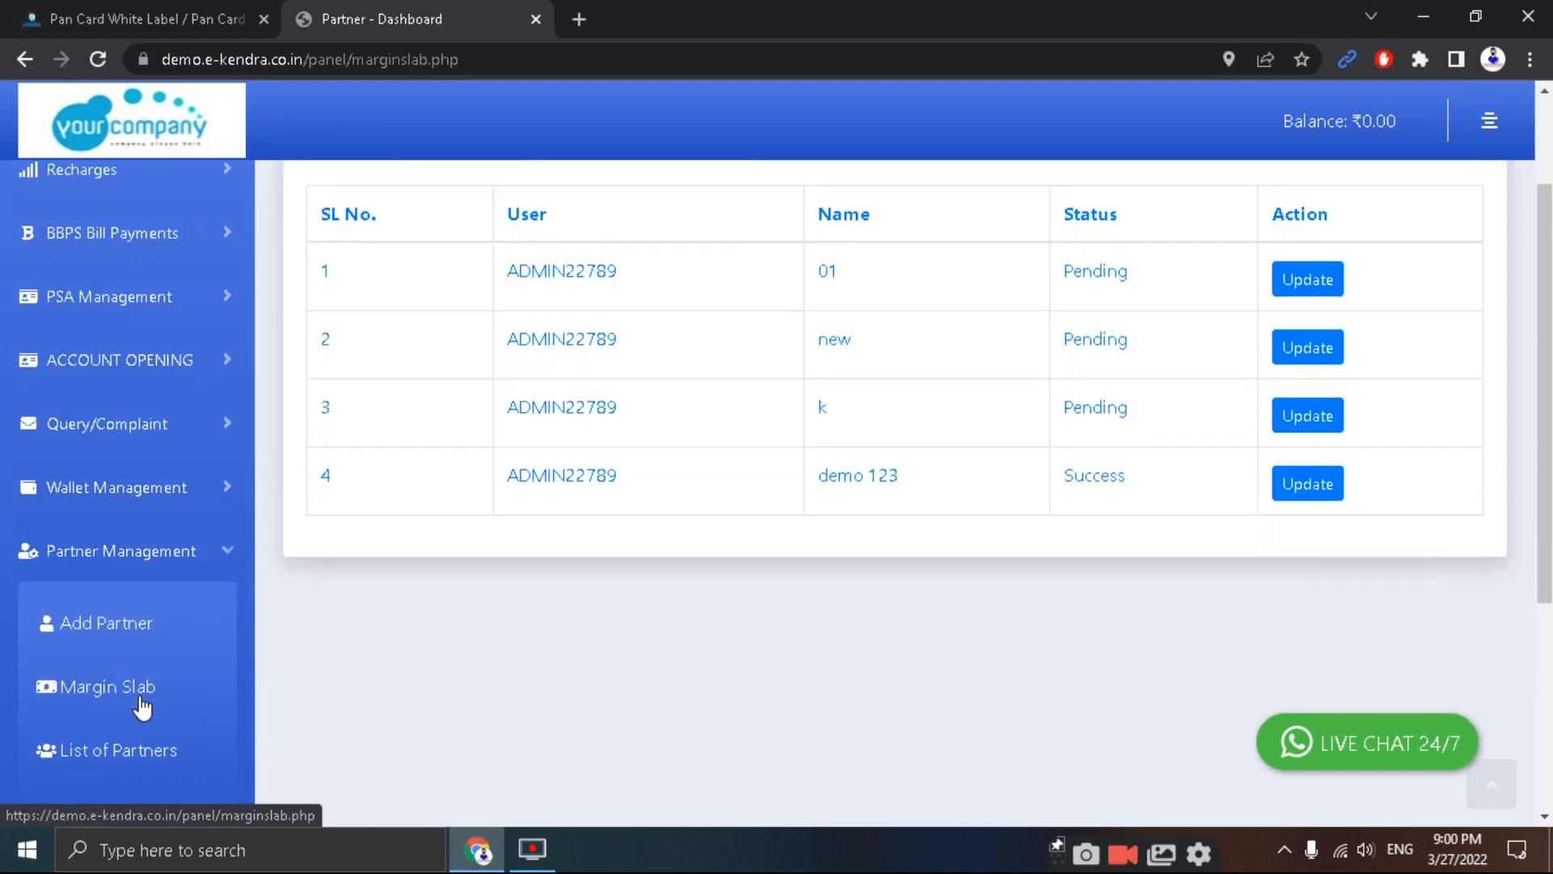
click(117, 623)
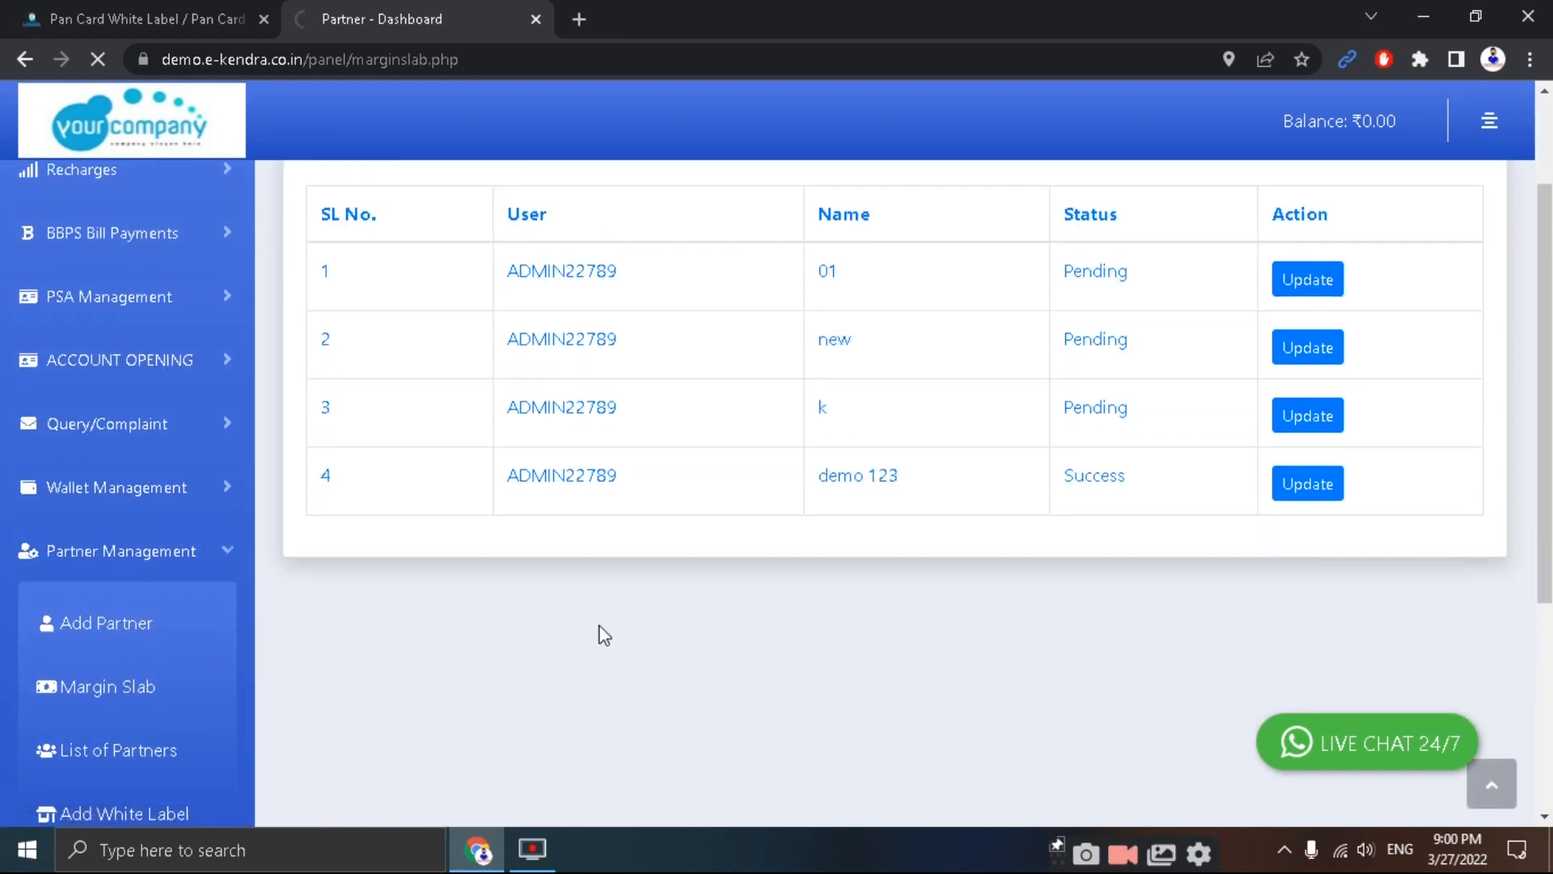
scroll(604, 634, down, 2)
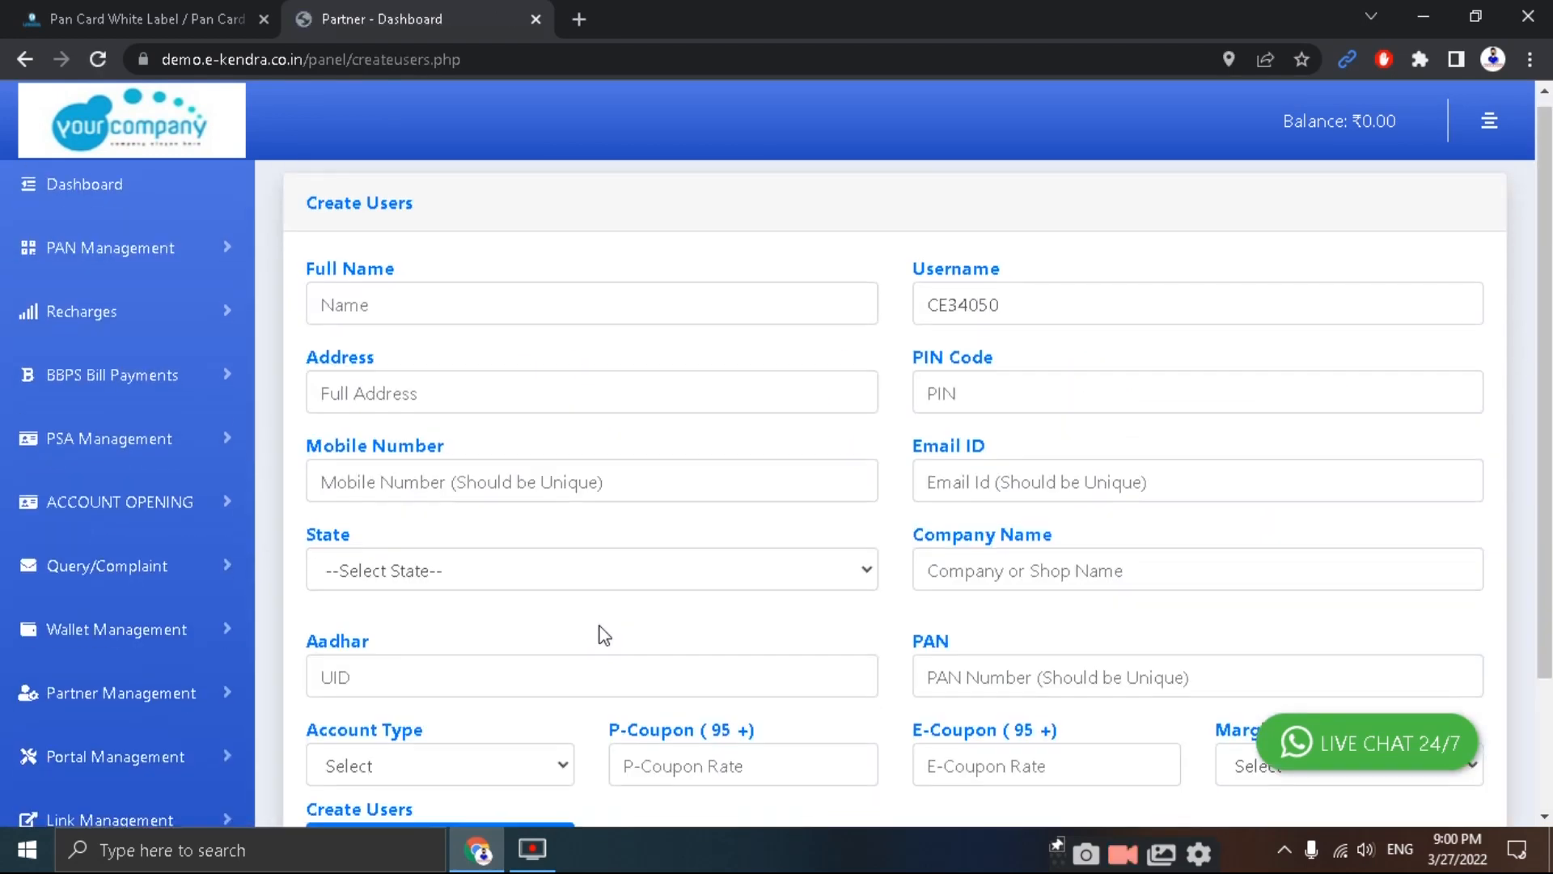
scroll(583, 606, up, 2)
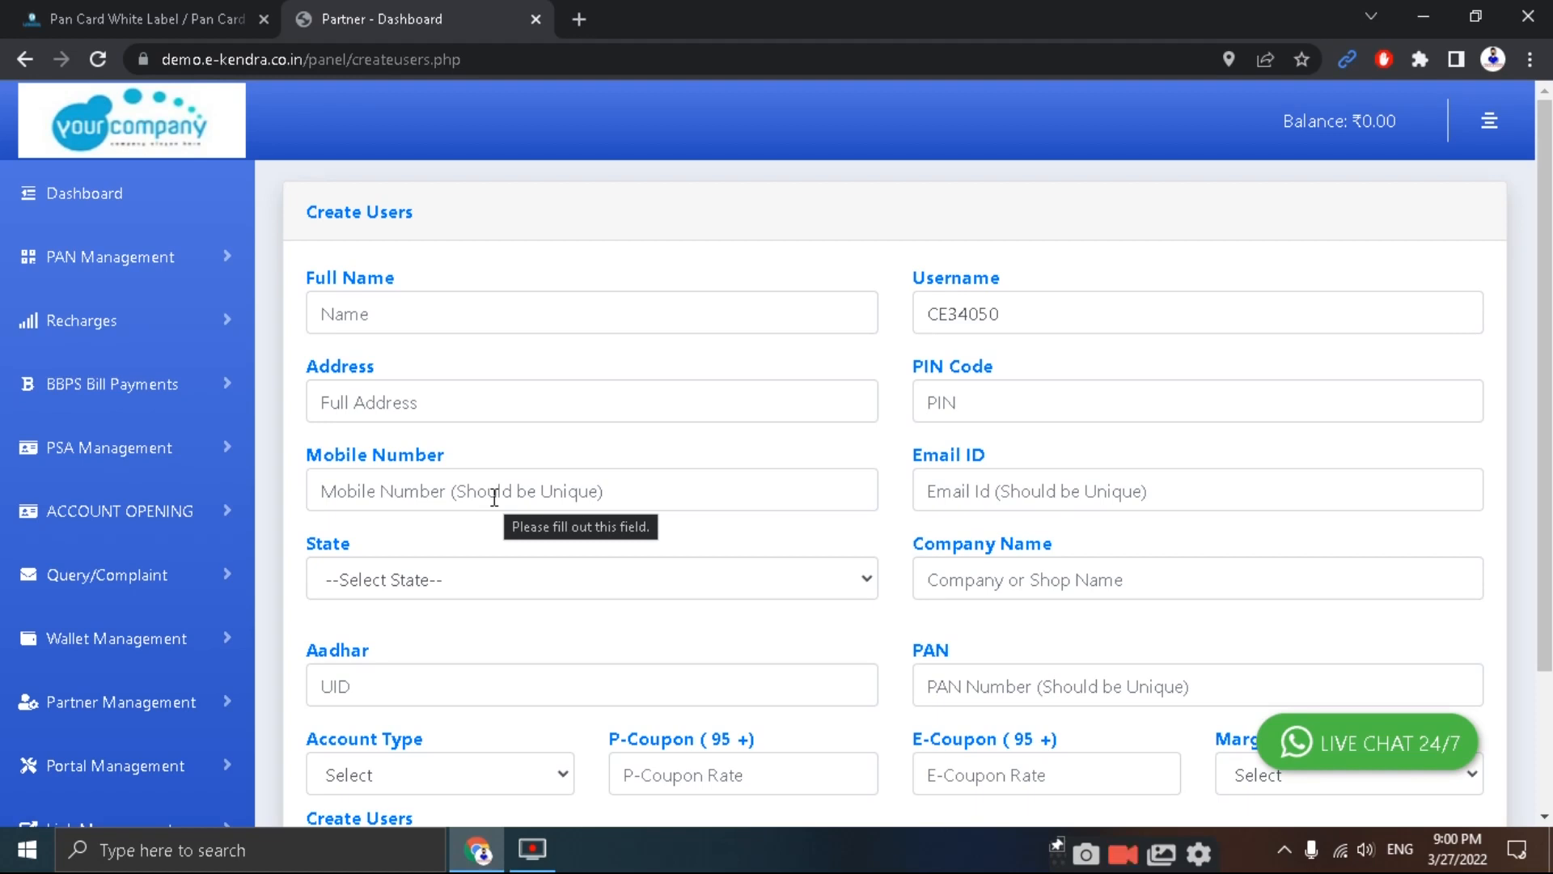
Step: Set the new user's state to JHARKHAND and the account type to Retailer
click(516, 577)
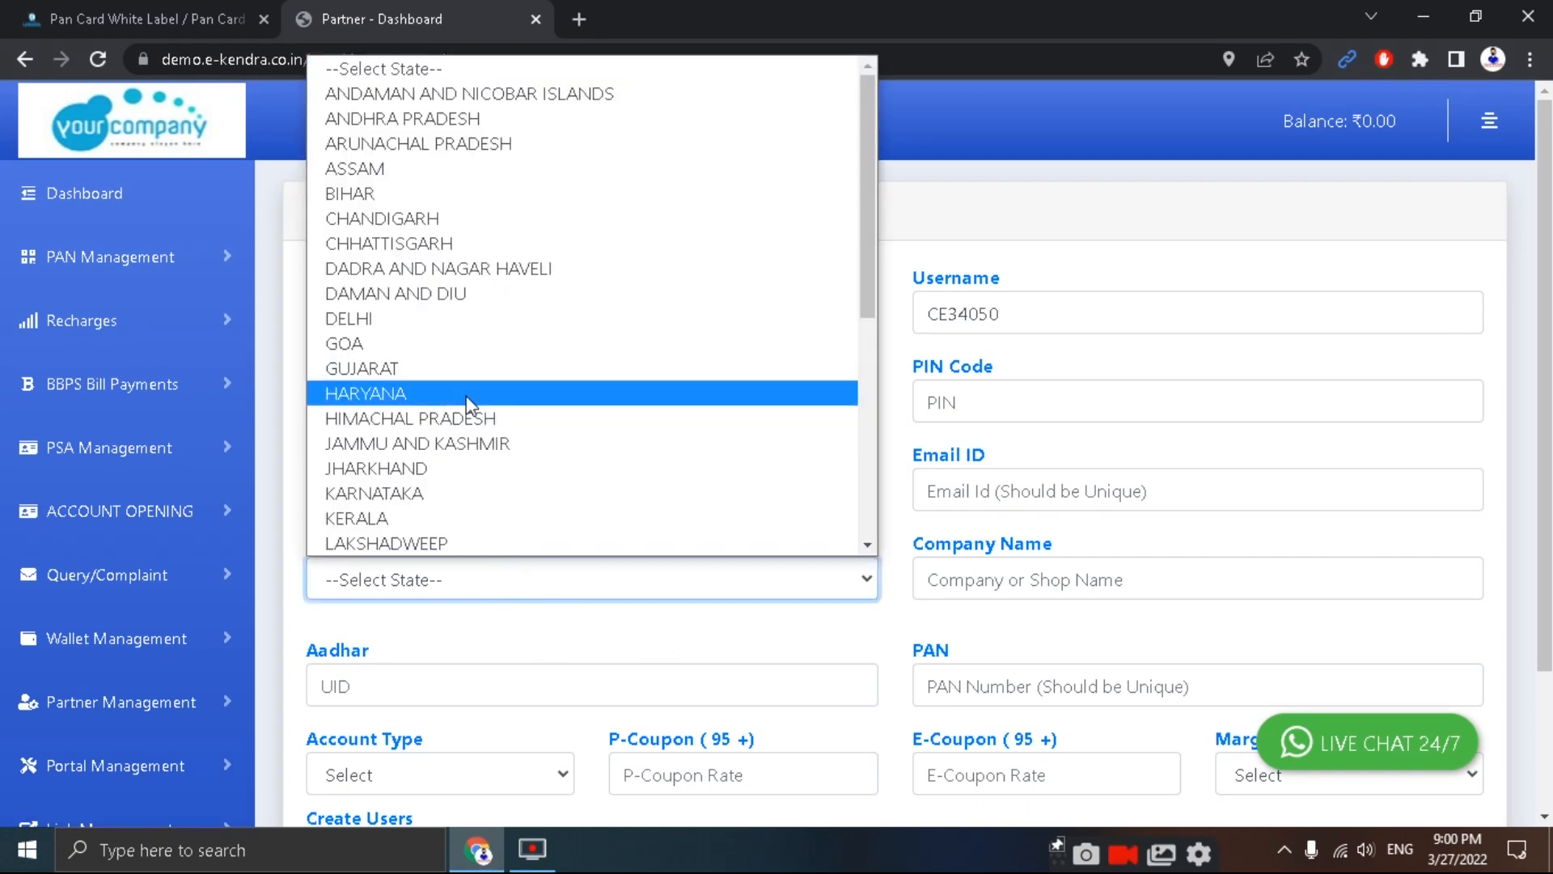
click(482, 469)
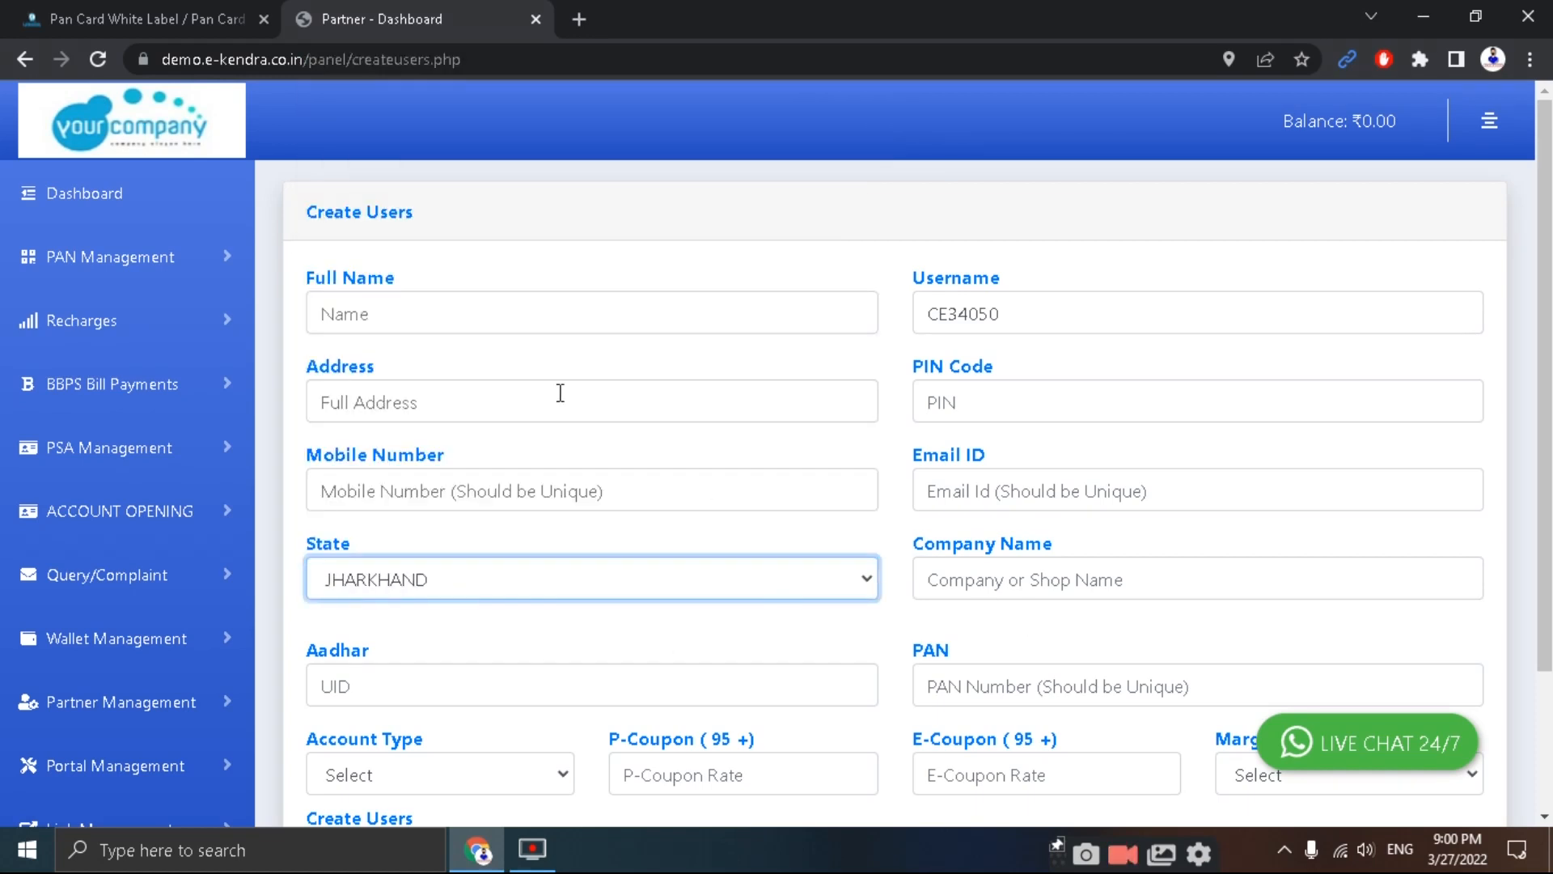
scroll(971, 591, down, 2)
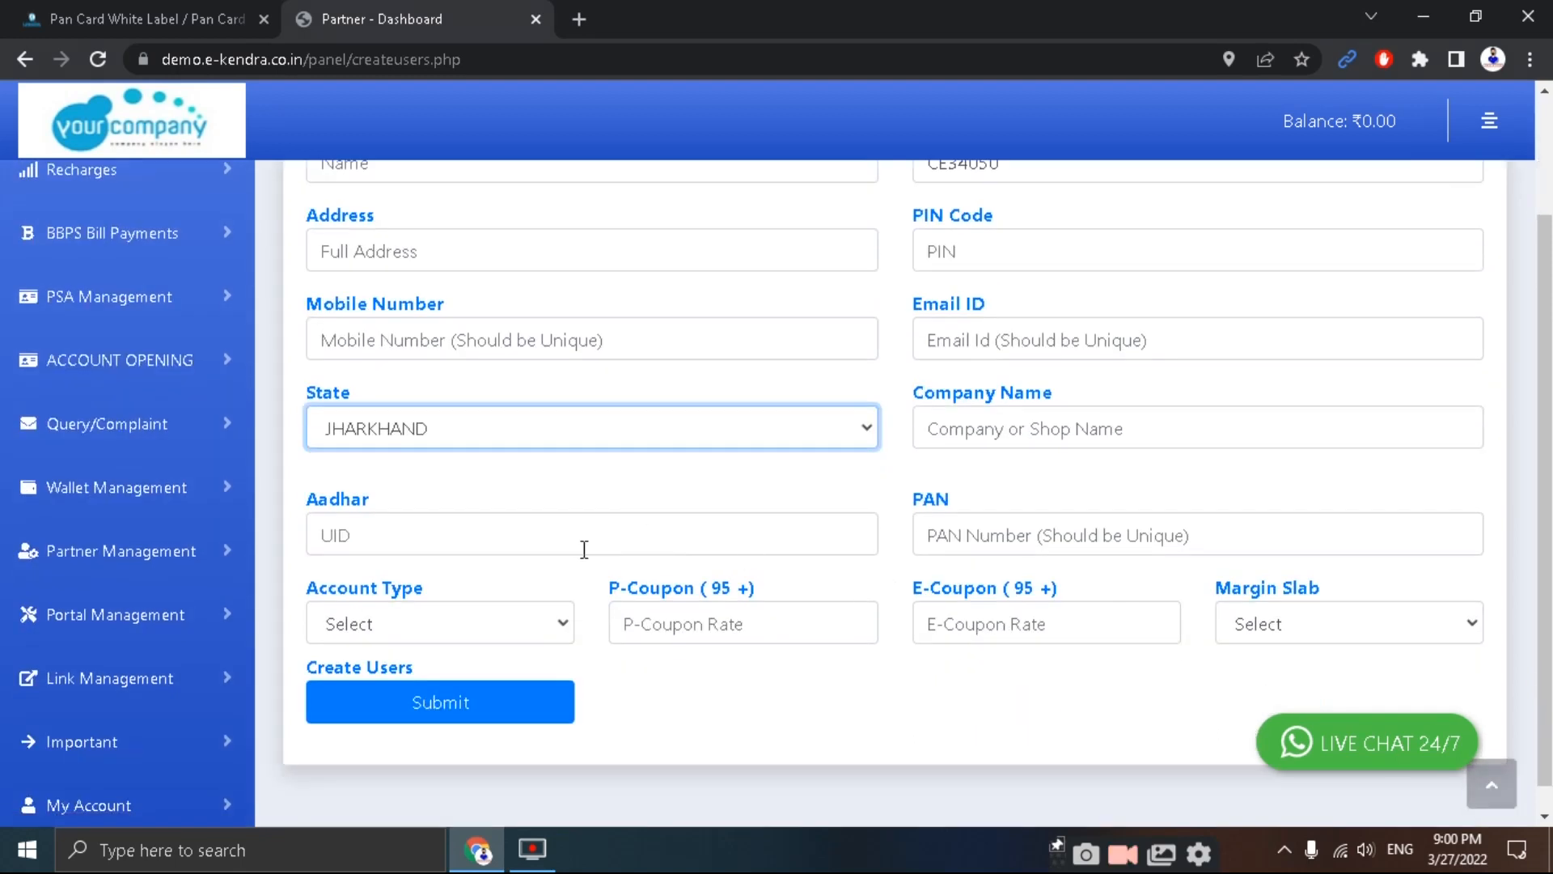
click(553, 629)
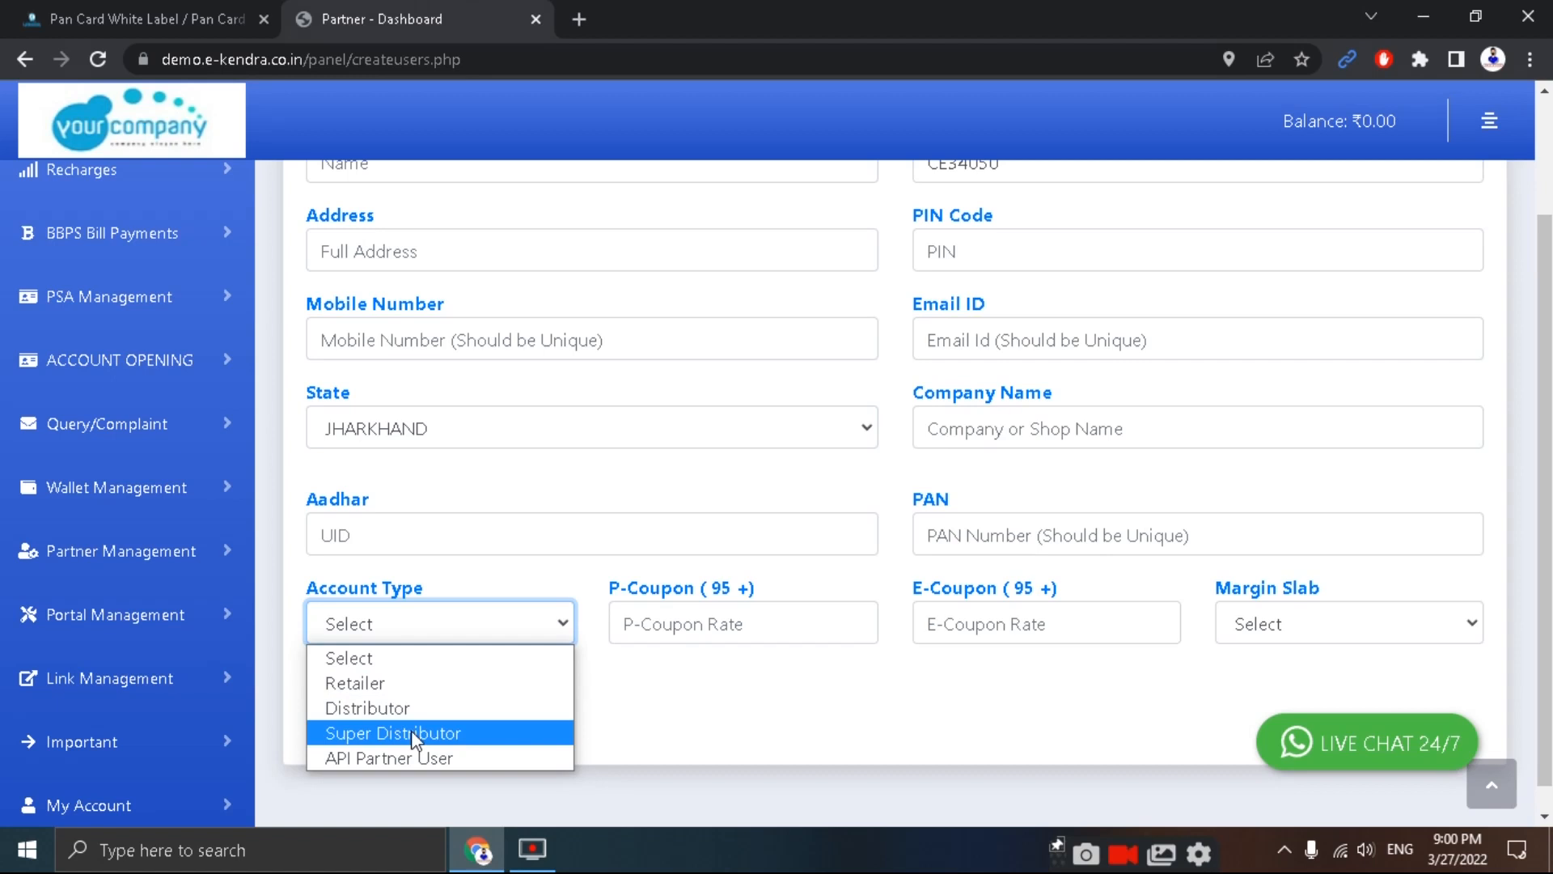
click(404, 683)
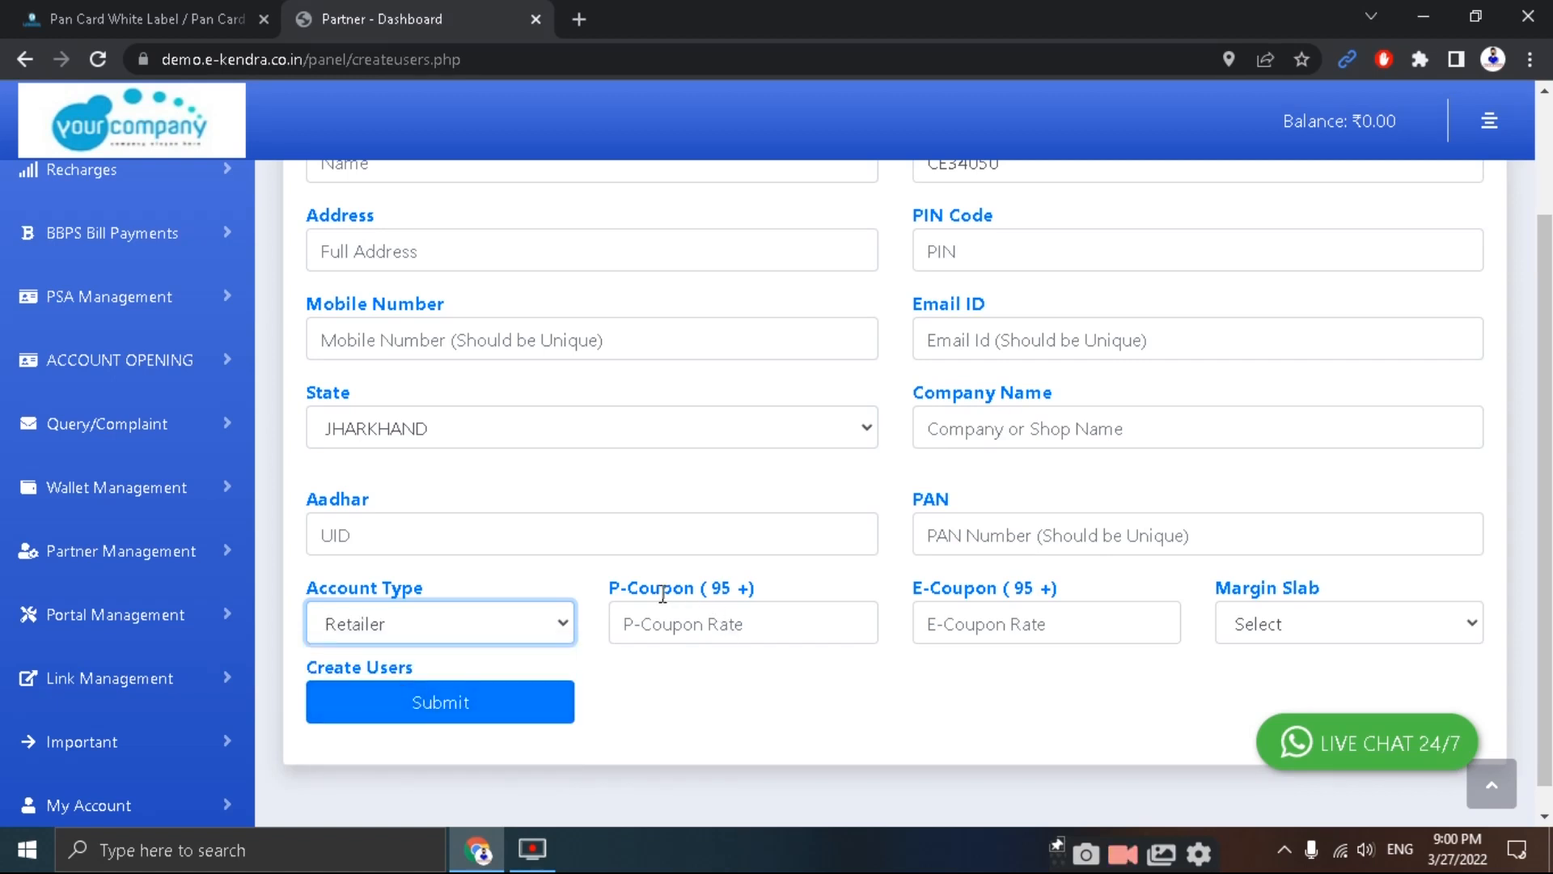
Step: Set both the P-Coupon rate and the E-Coupon rate of the new user to 100
drag(703, 586, 797, 593)
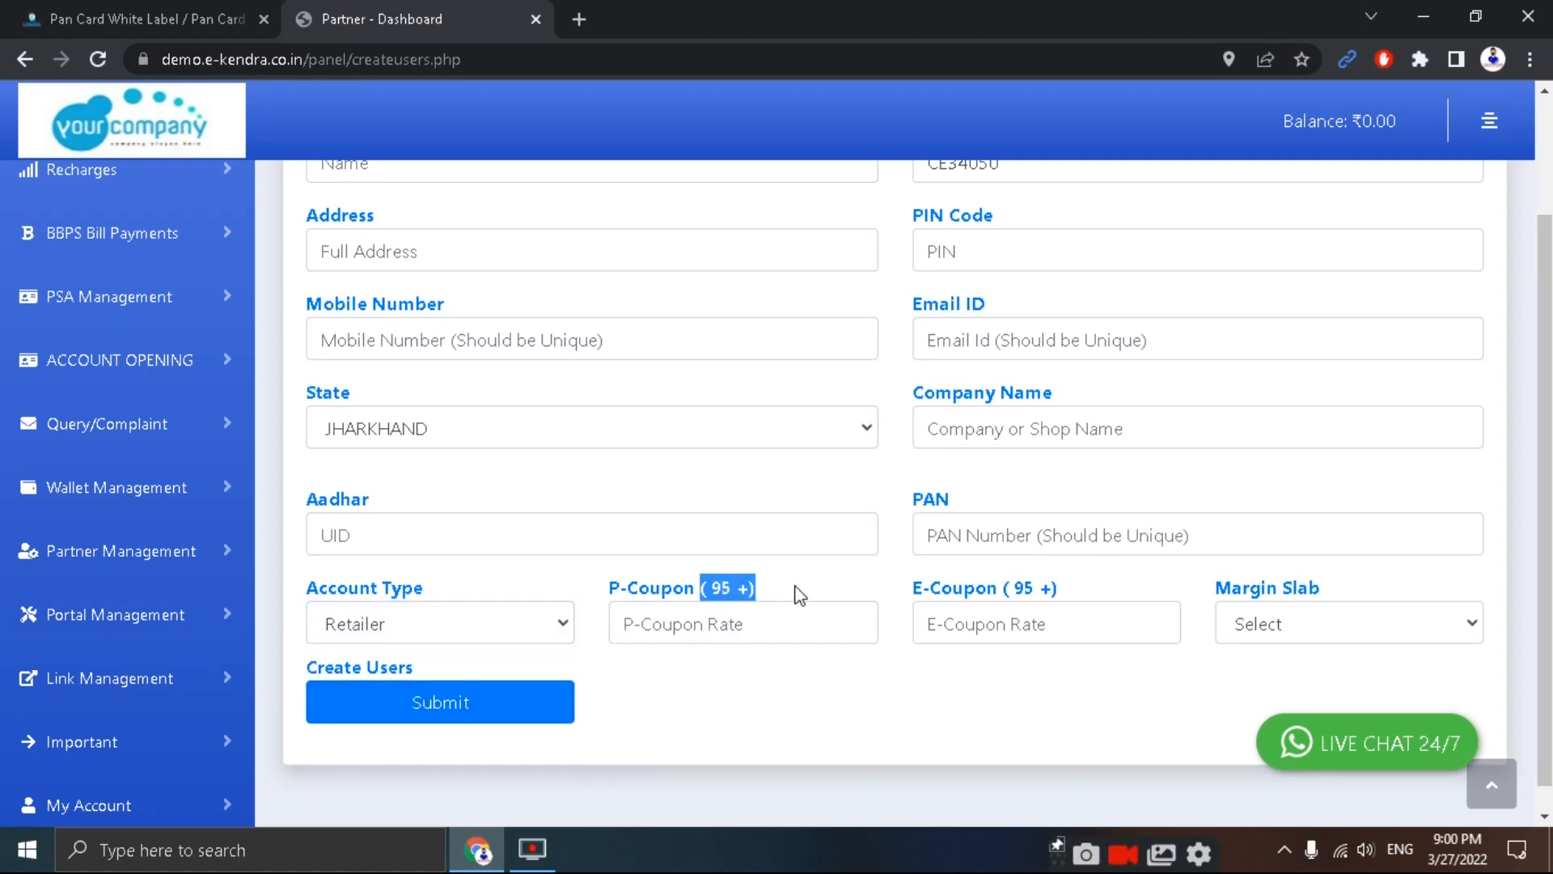
click(685, 625)
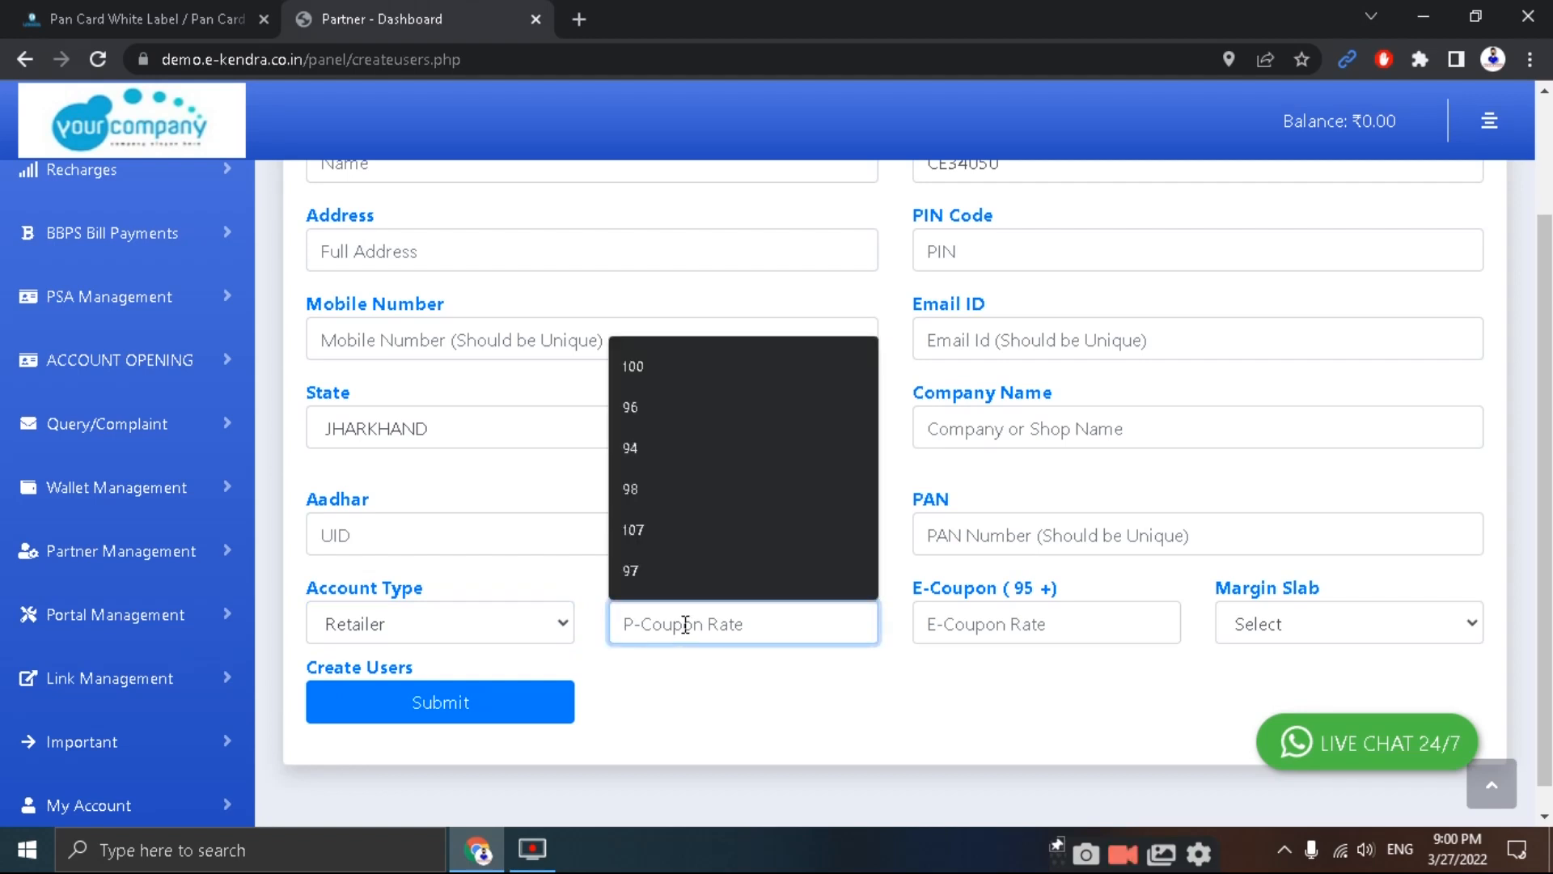
text(100)
click(658, 687)
click(1006, 621)
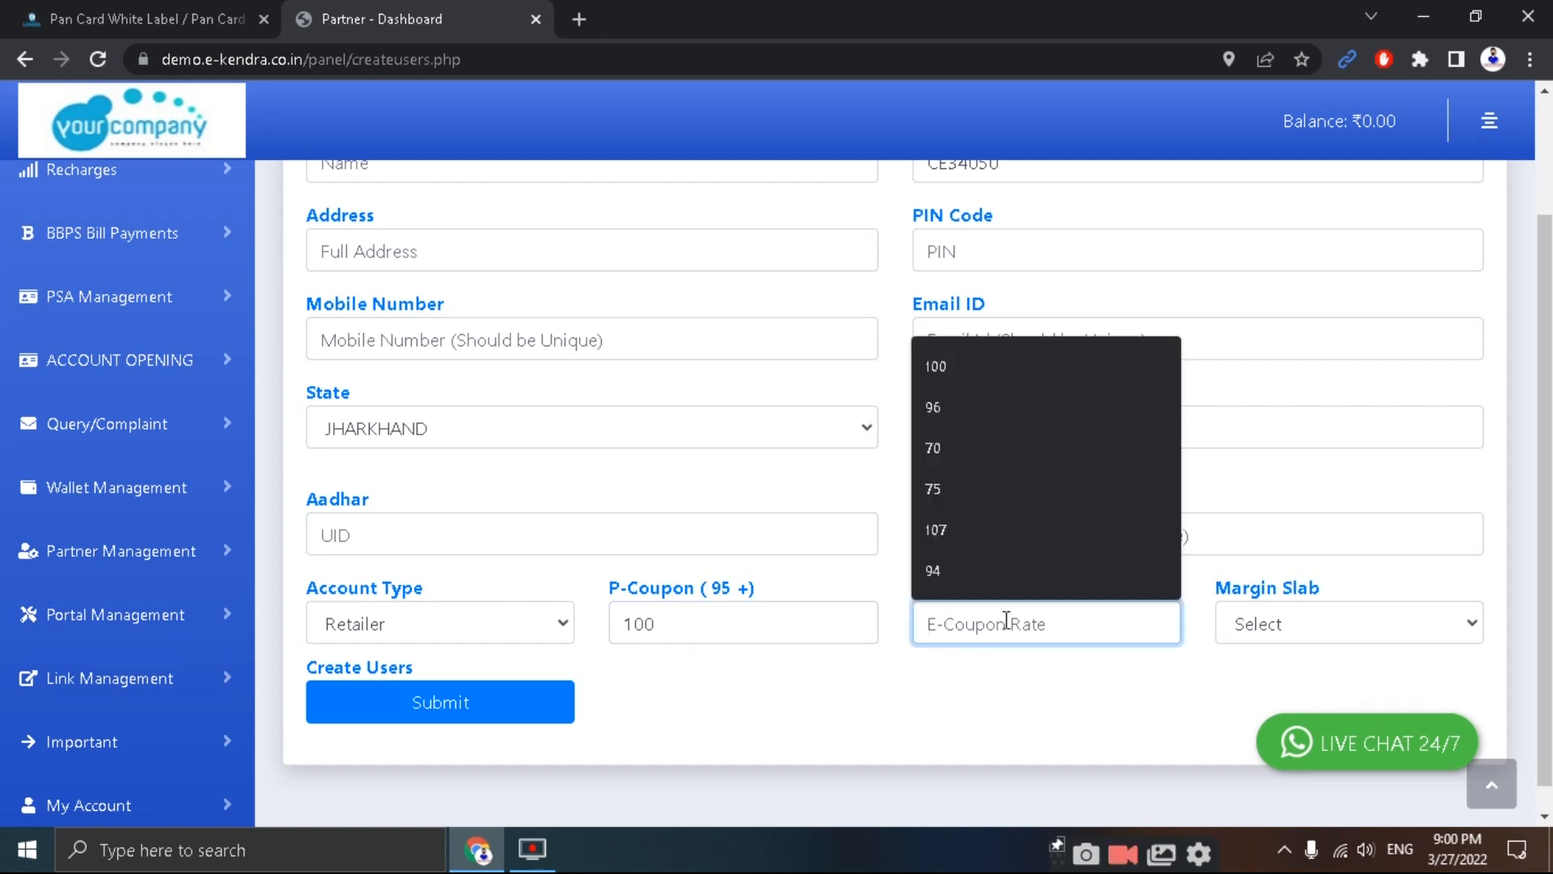
text(100)
click(692, 655)
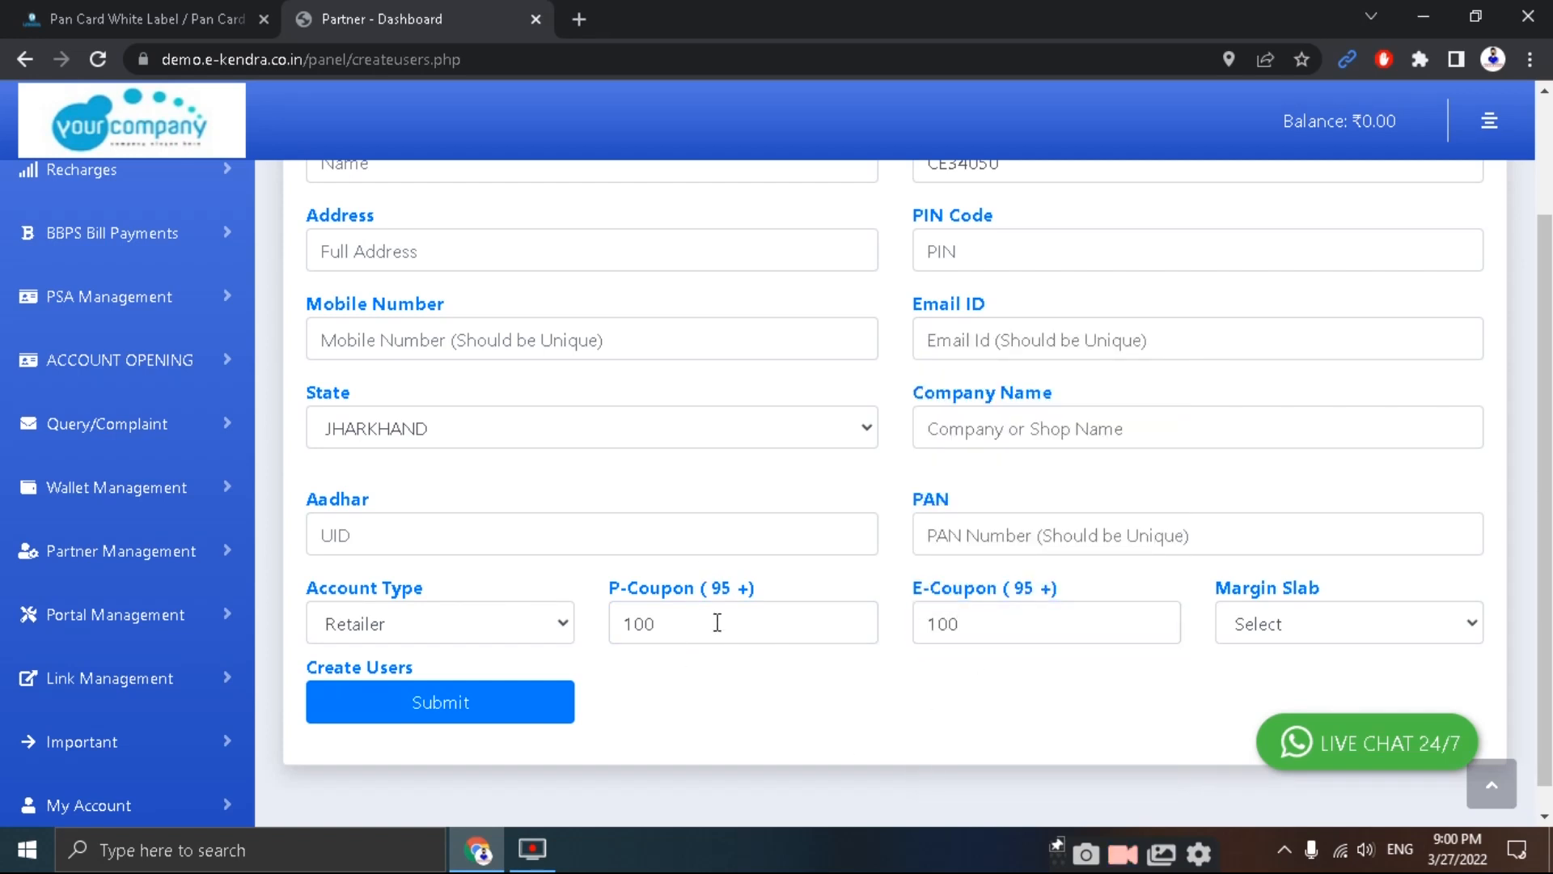
Step: Assign the margin slab "demo 123" to the new user and look over the Create Users form
click(1432, 639)
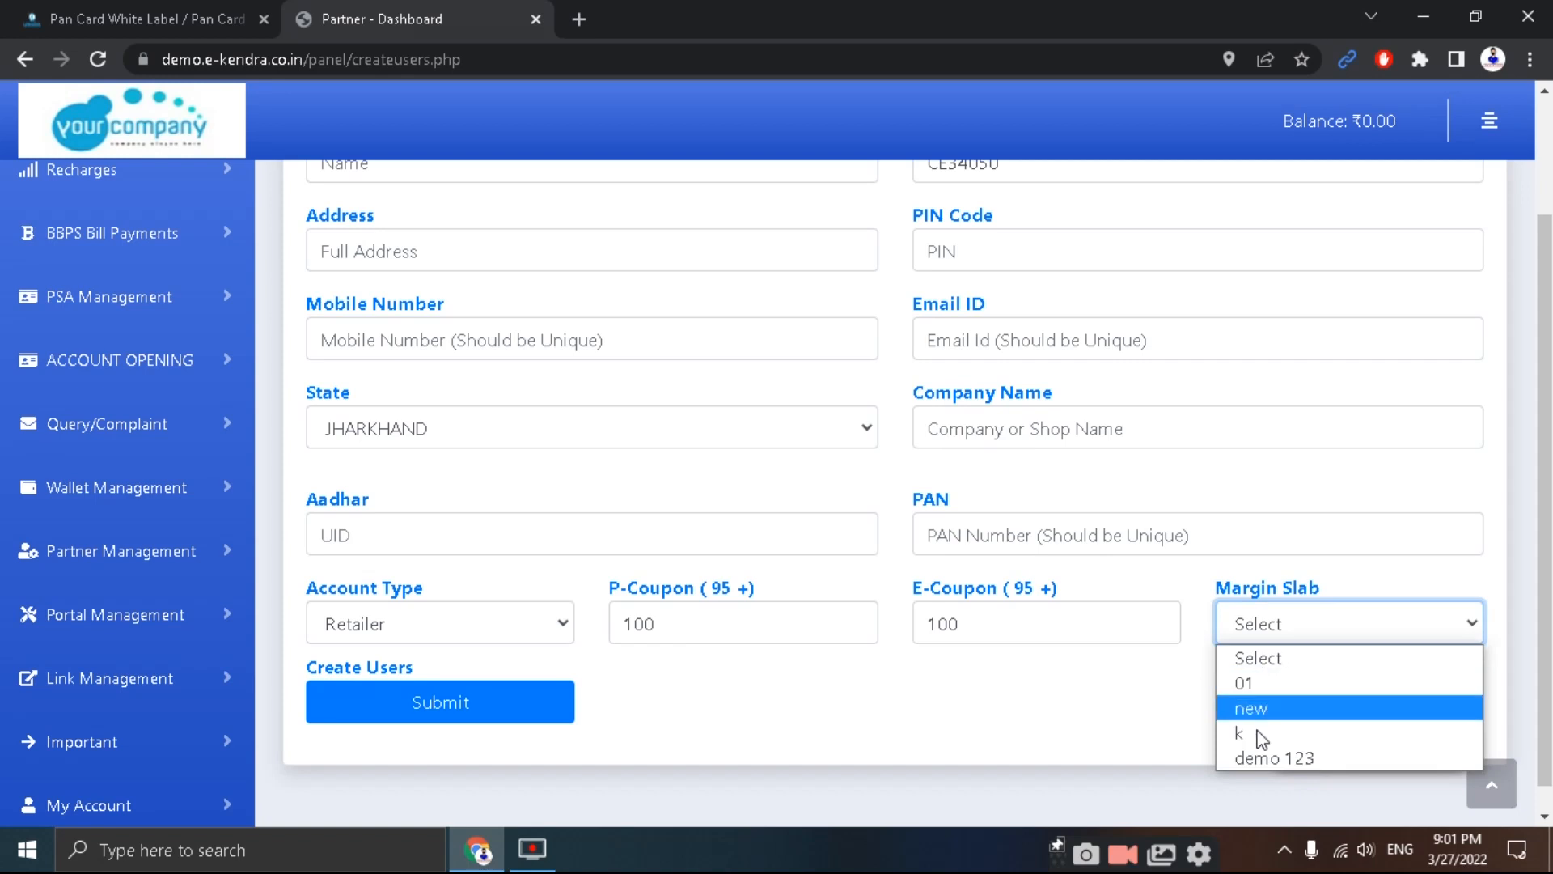
click(1262, 757)
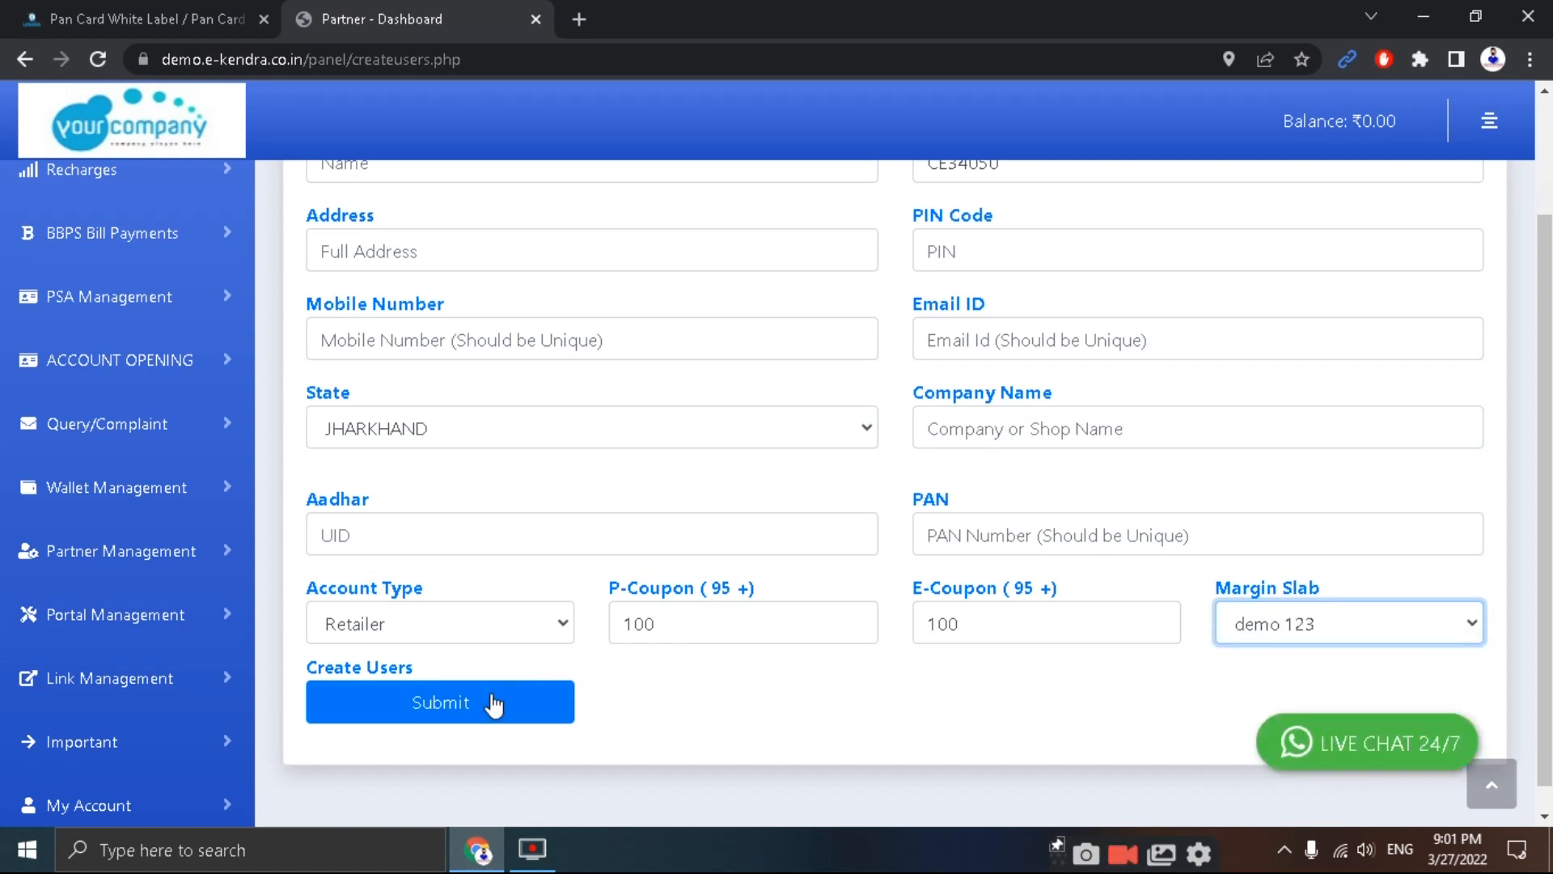
scroll(470, 711, up, 2)
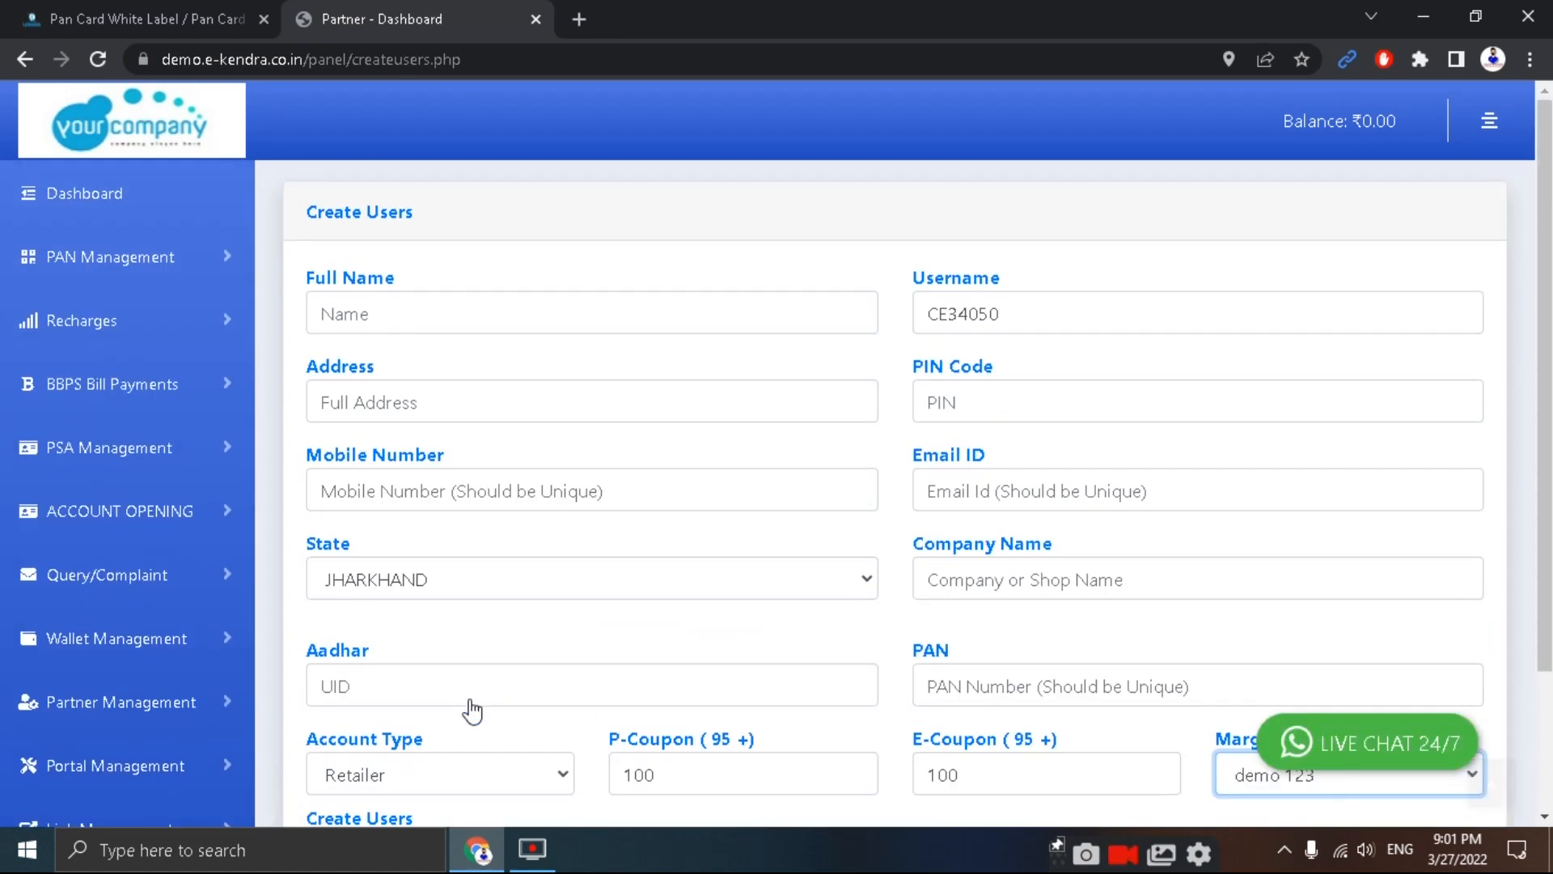
scroll(181, 590, down, 2)
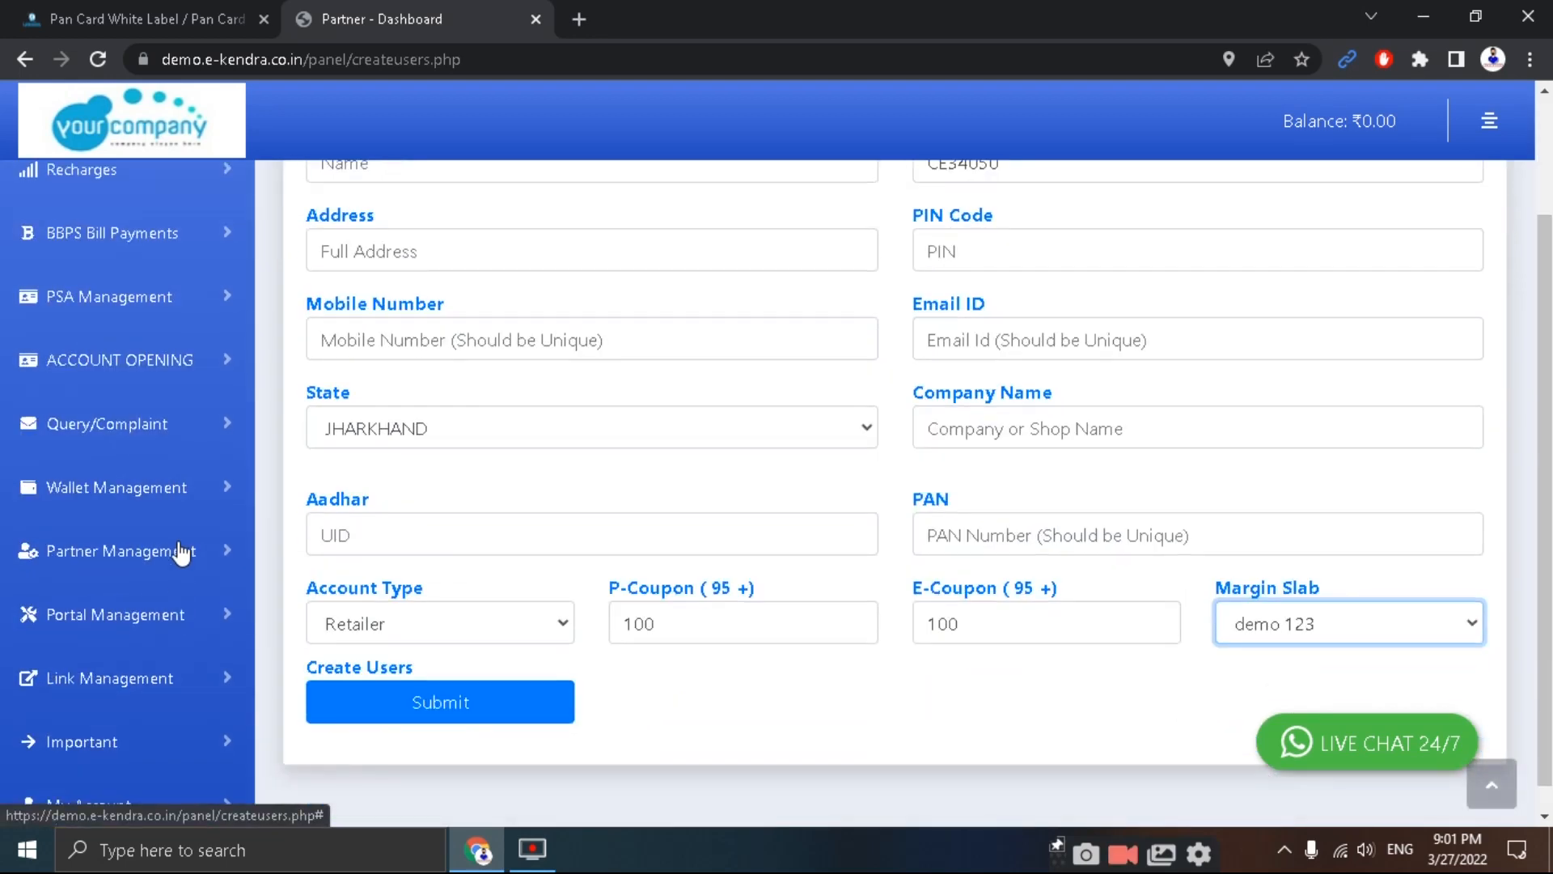
Step: Try to open the Add White Label page under Partner Management, highlight the alert's wallet balance requirement, and dismiss the alert
click(181, 551)
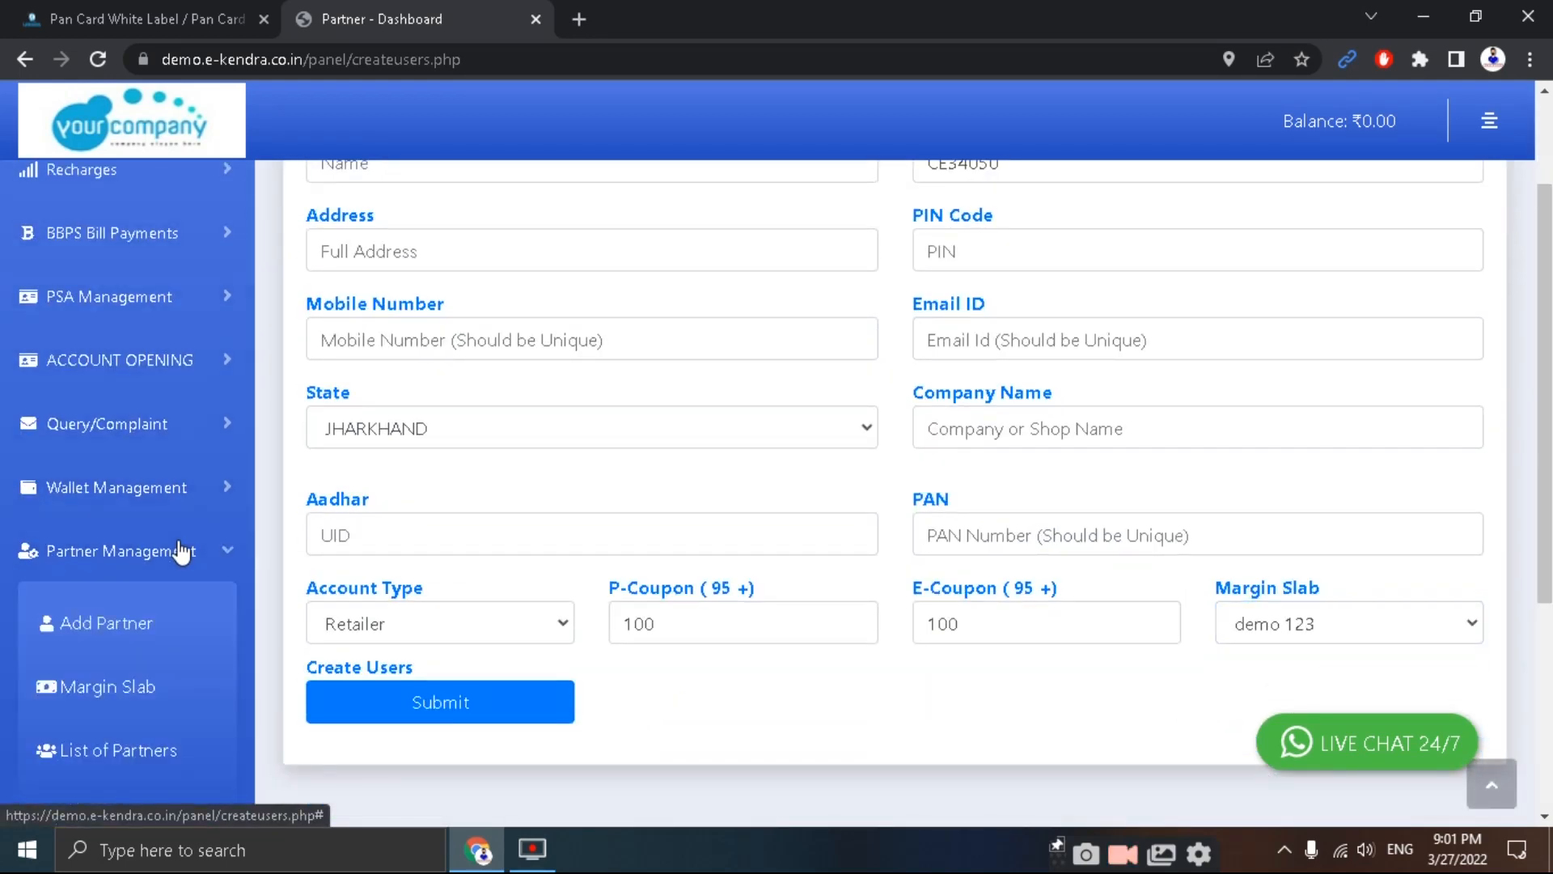
scroll(182, 550, down, 2)
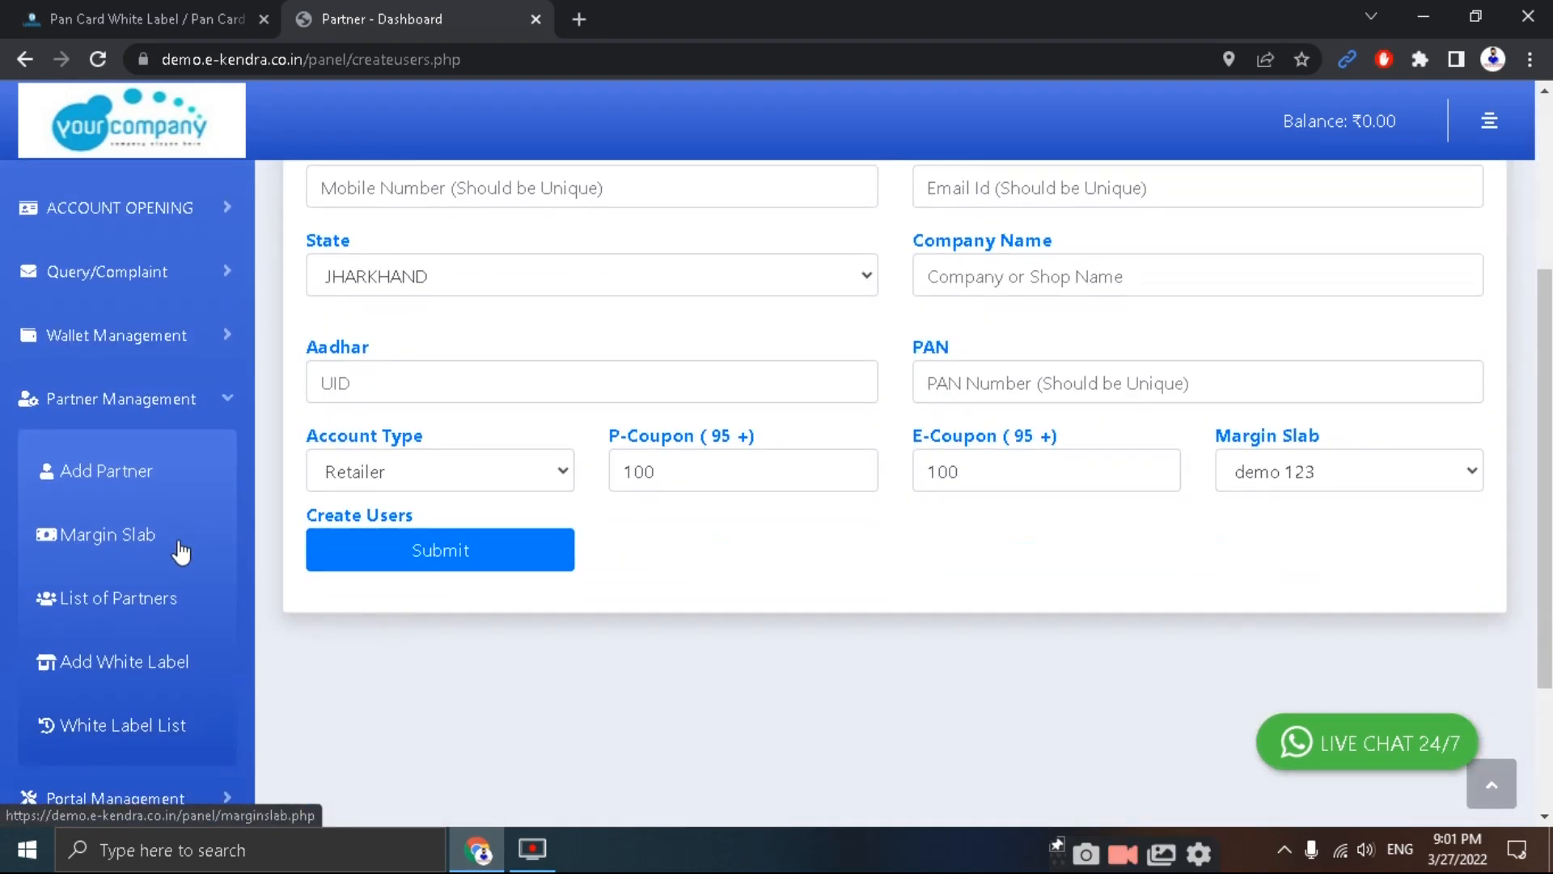
scroll(181, 550, up, 2)
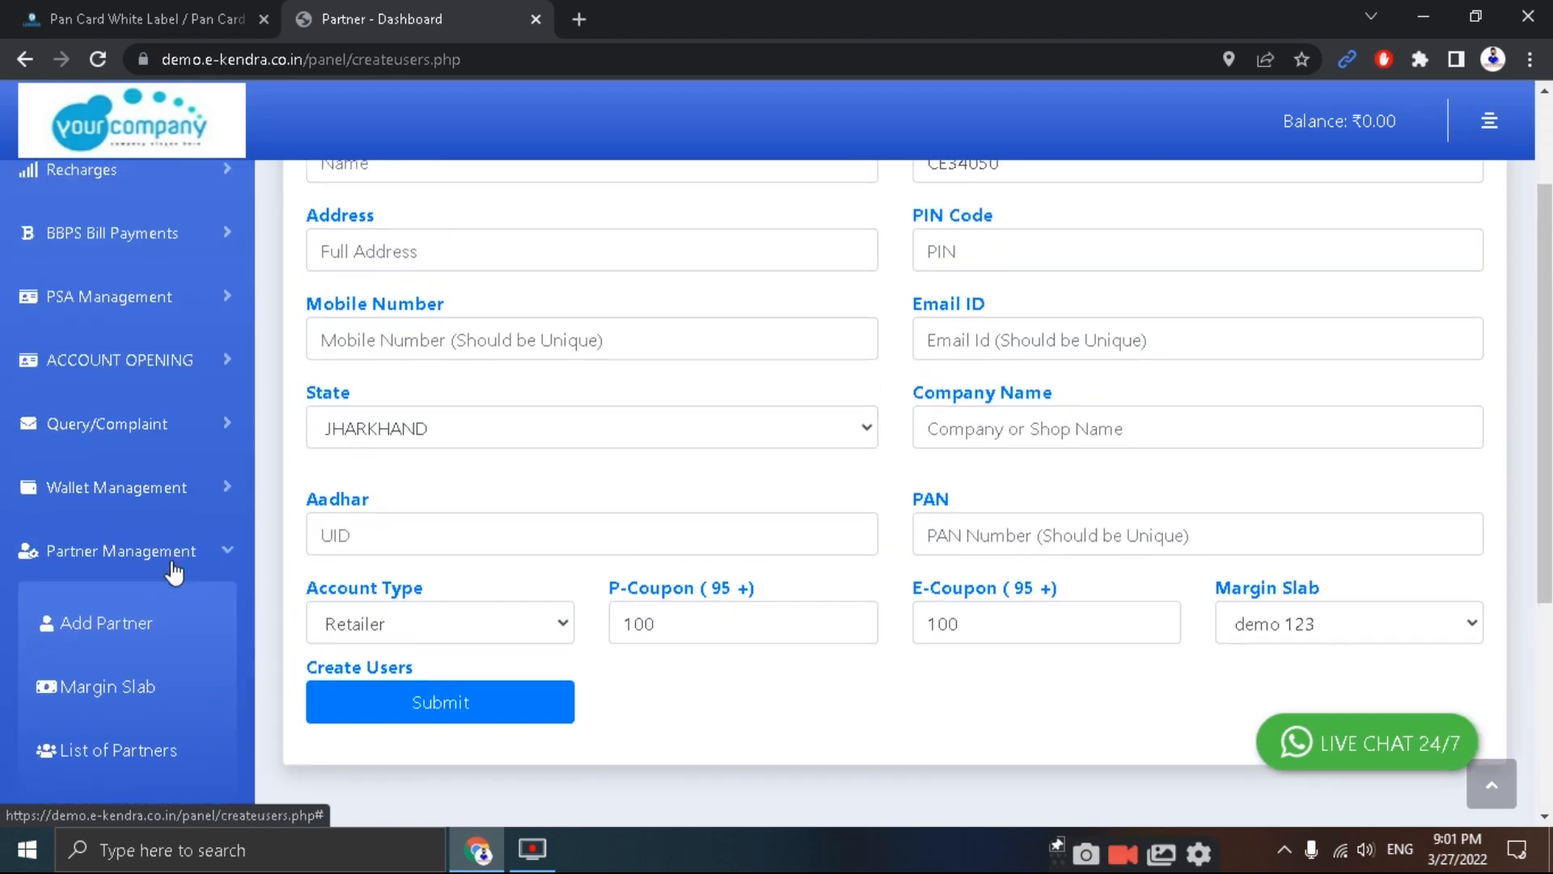
click(174, 558)
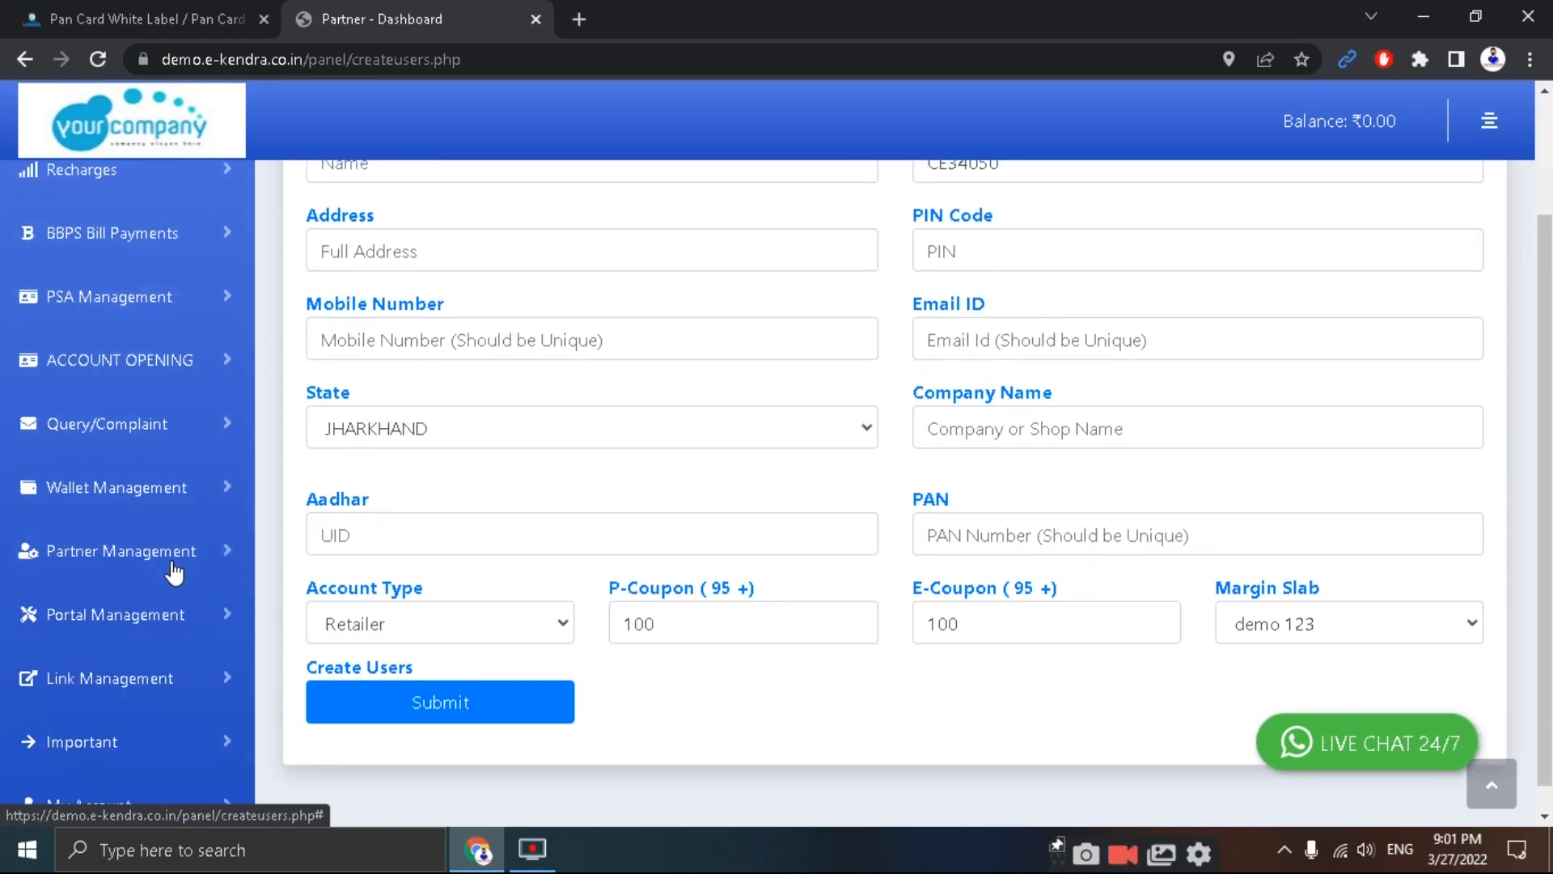
click(172, 566)
scroll(170, 574, down, 2)
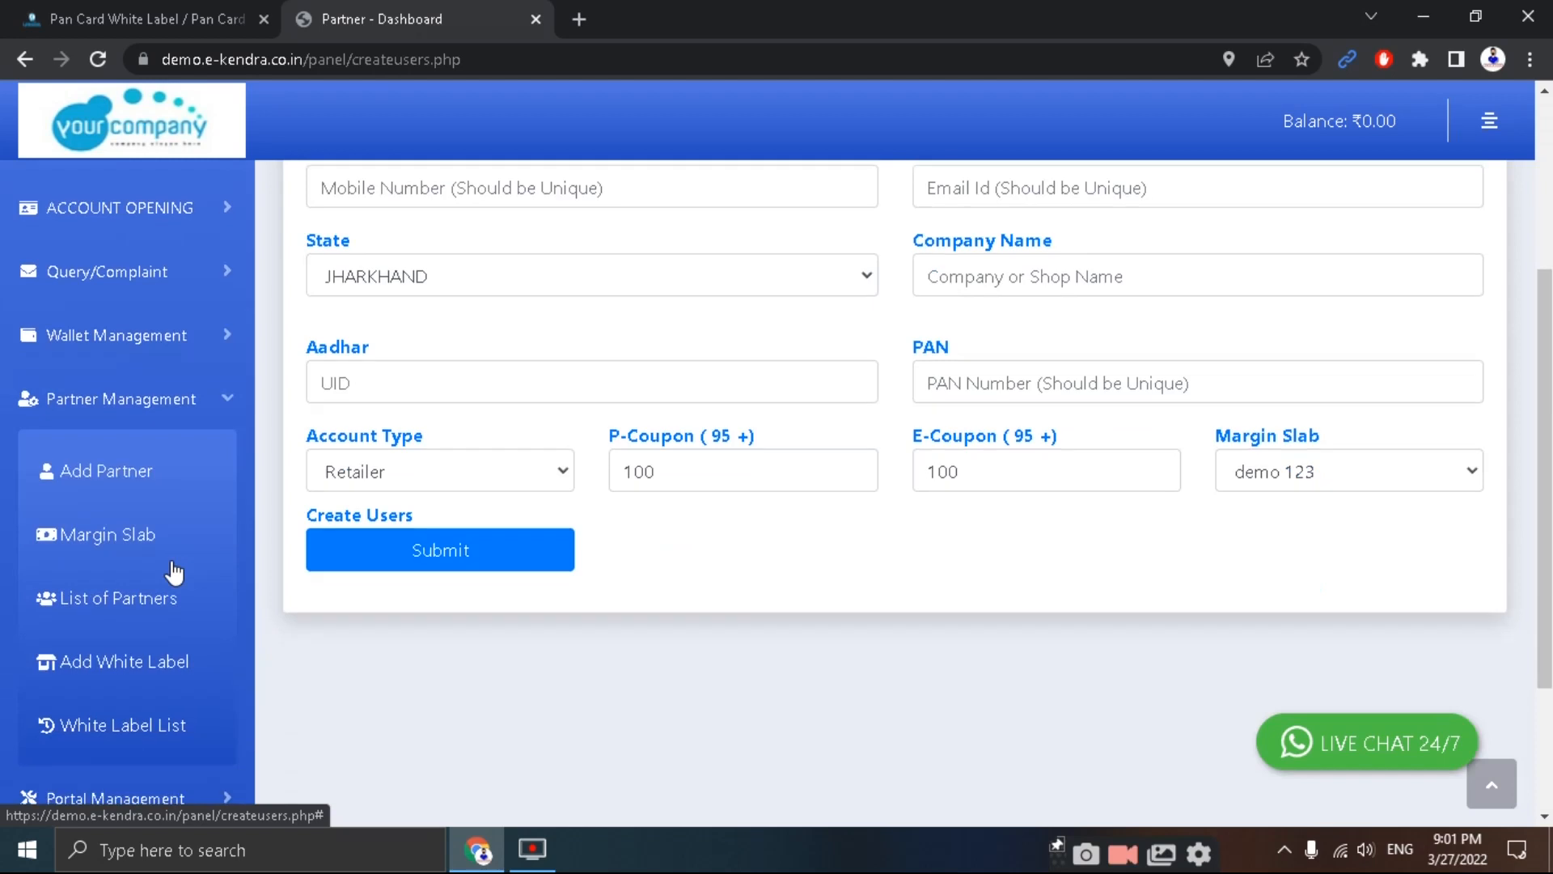
click(145, 668)
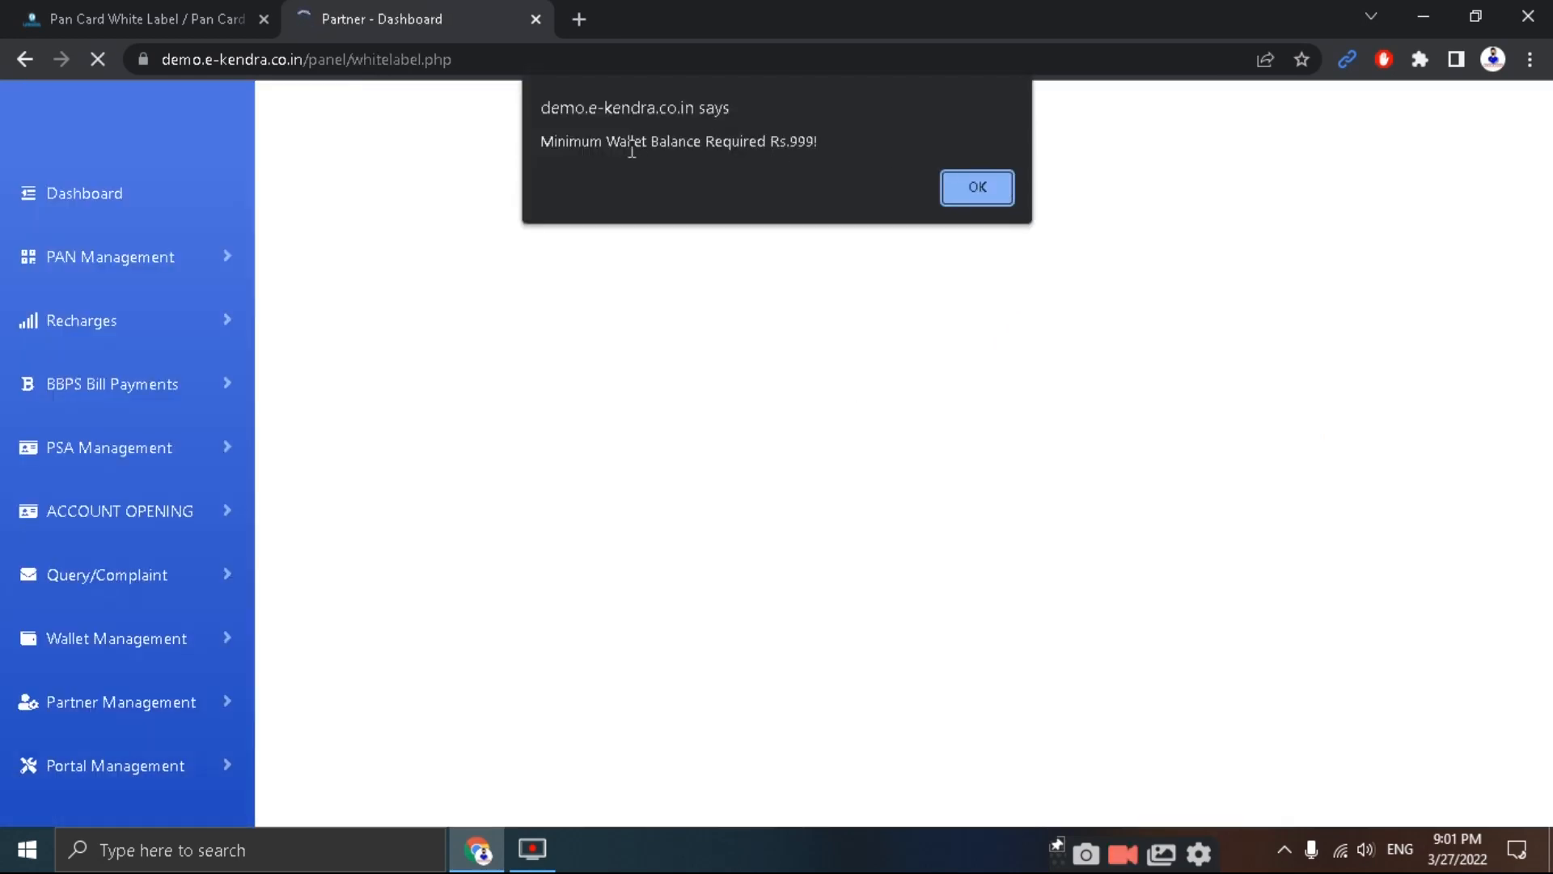
drag(825, 144, 537, 133)
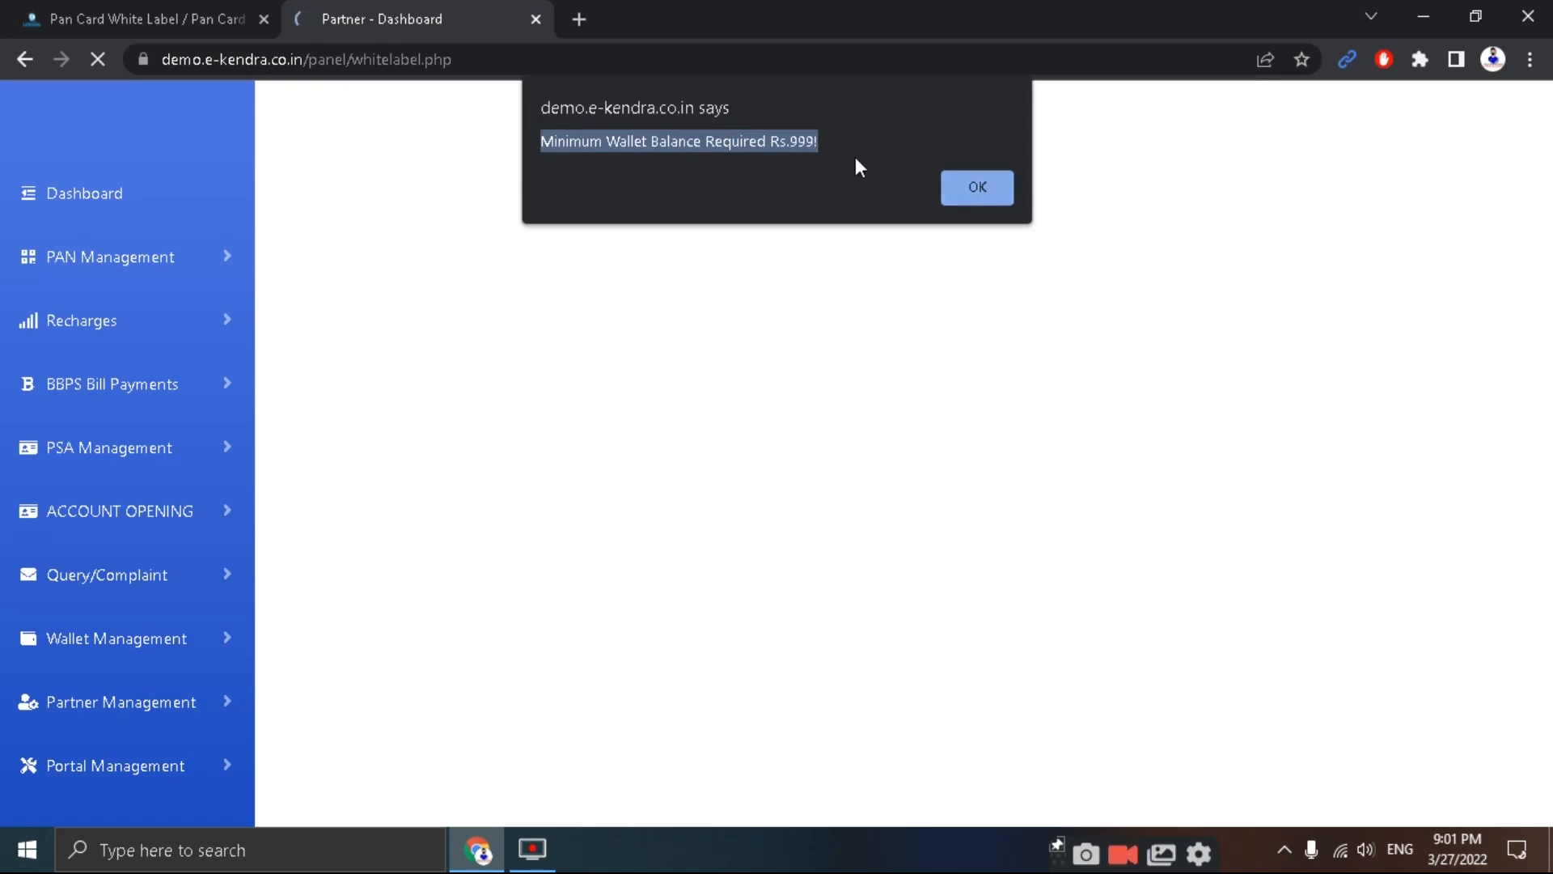
triple_click(745, 139)
click(979, 188)
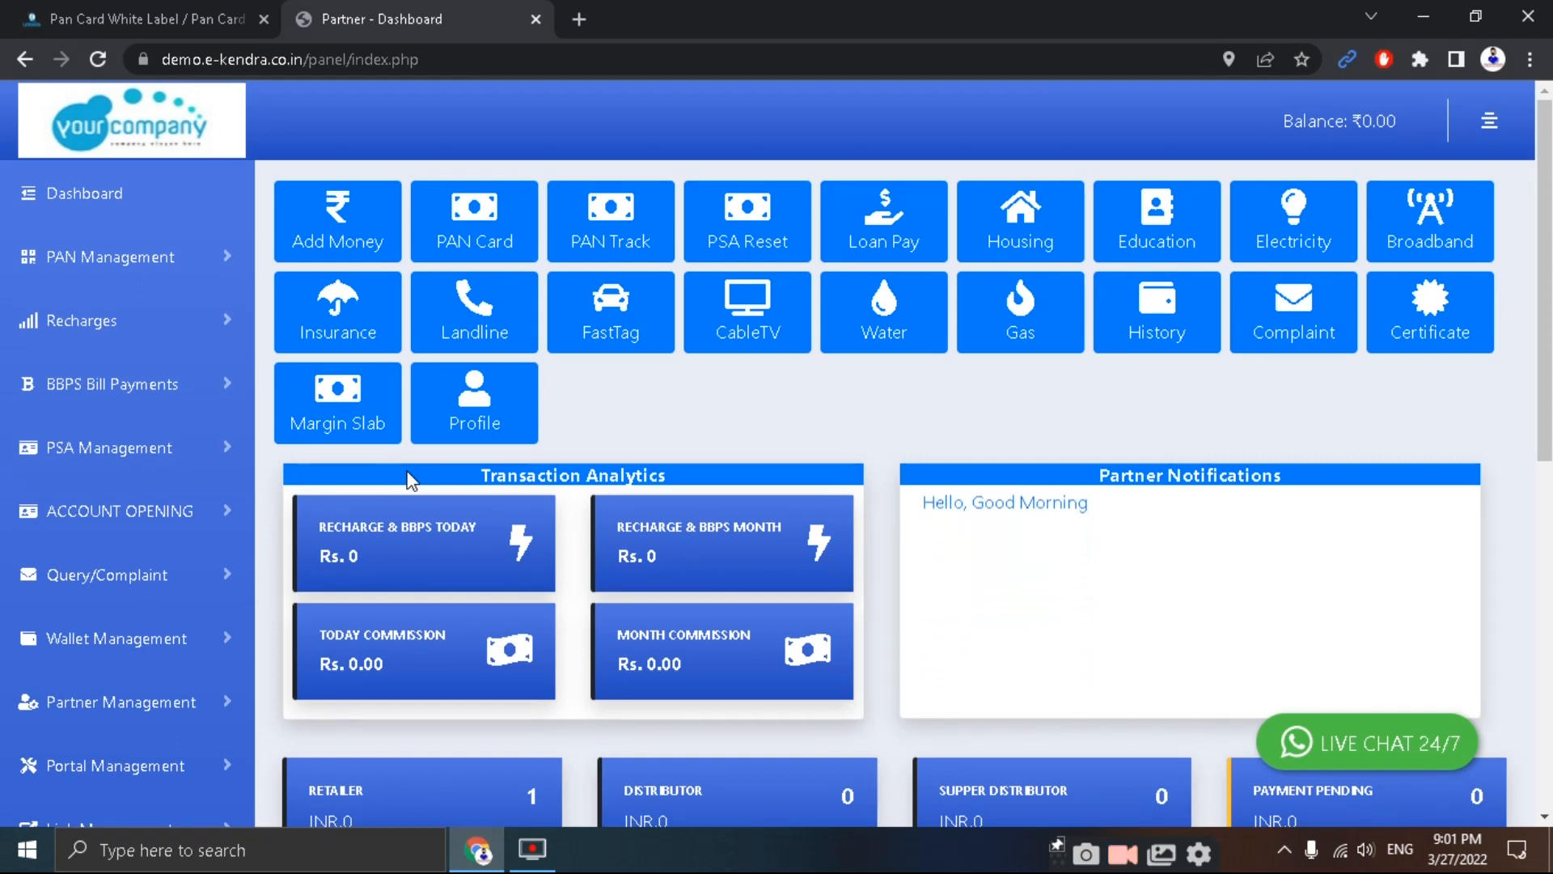
Step: Switch to the Pan Card White Label web page and review its monthly terms, coupon rate and document list
click(105, 12)
scroll(369, 633, down, 15)
scroll(369, 634, down, 7)
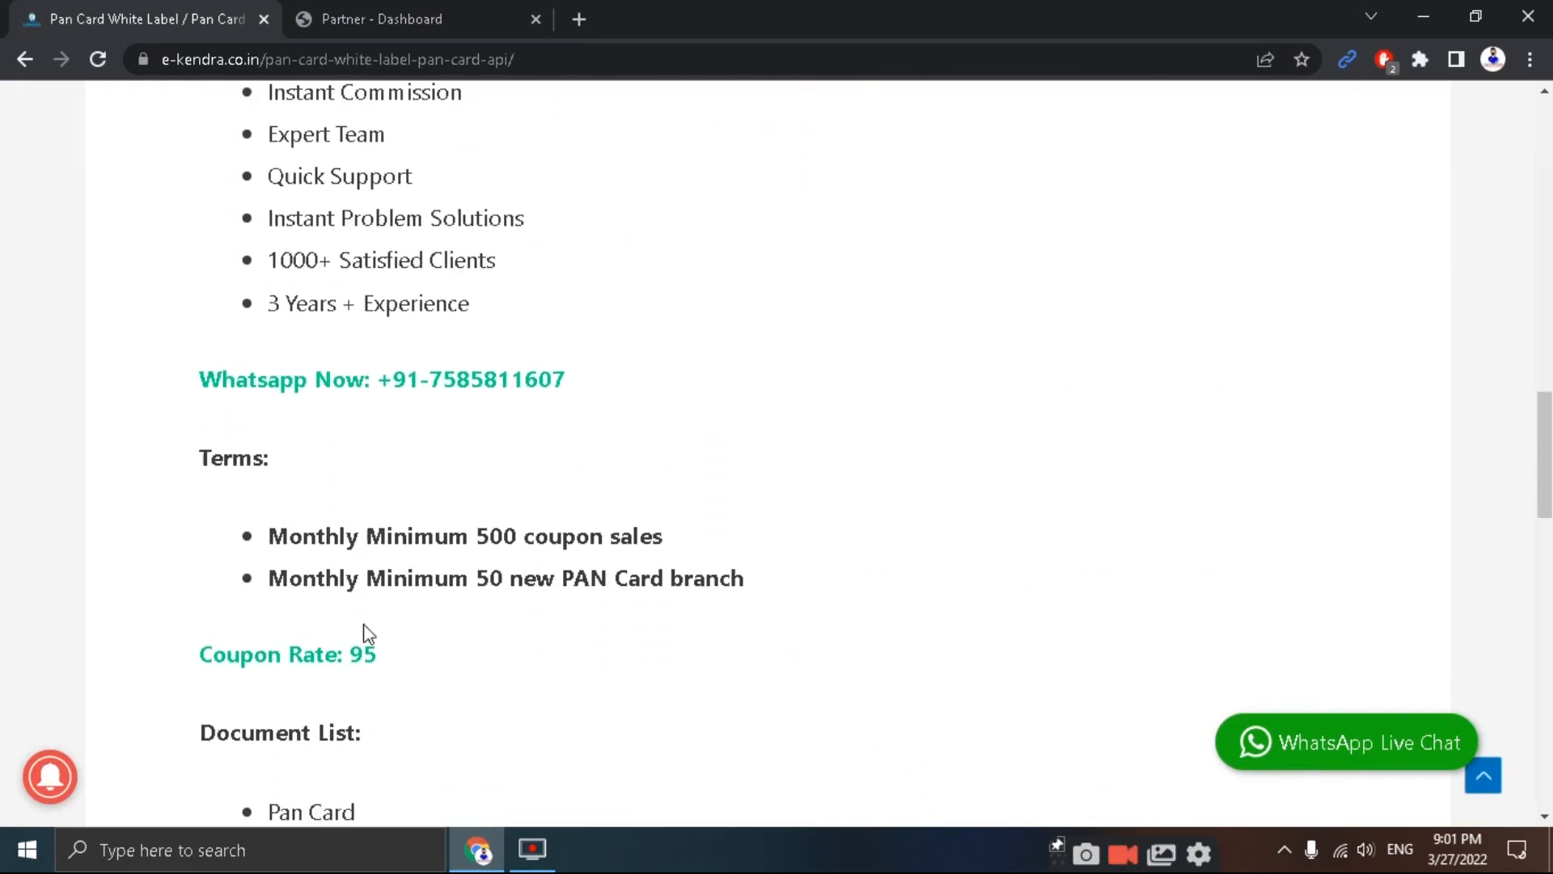
scroll(364, 634, up, 2)
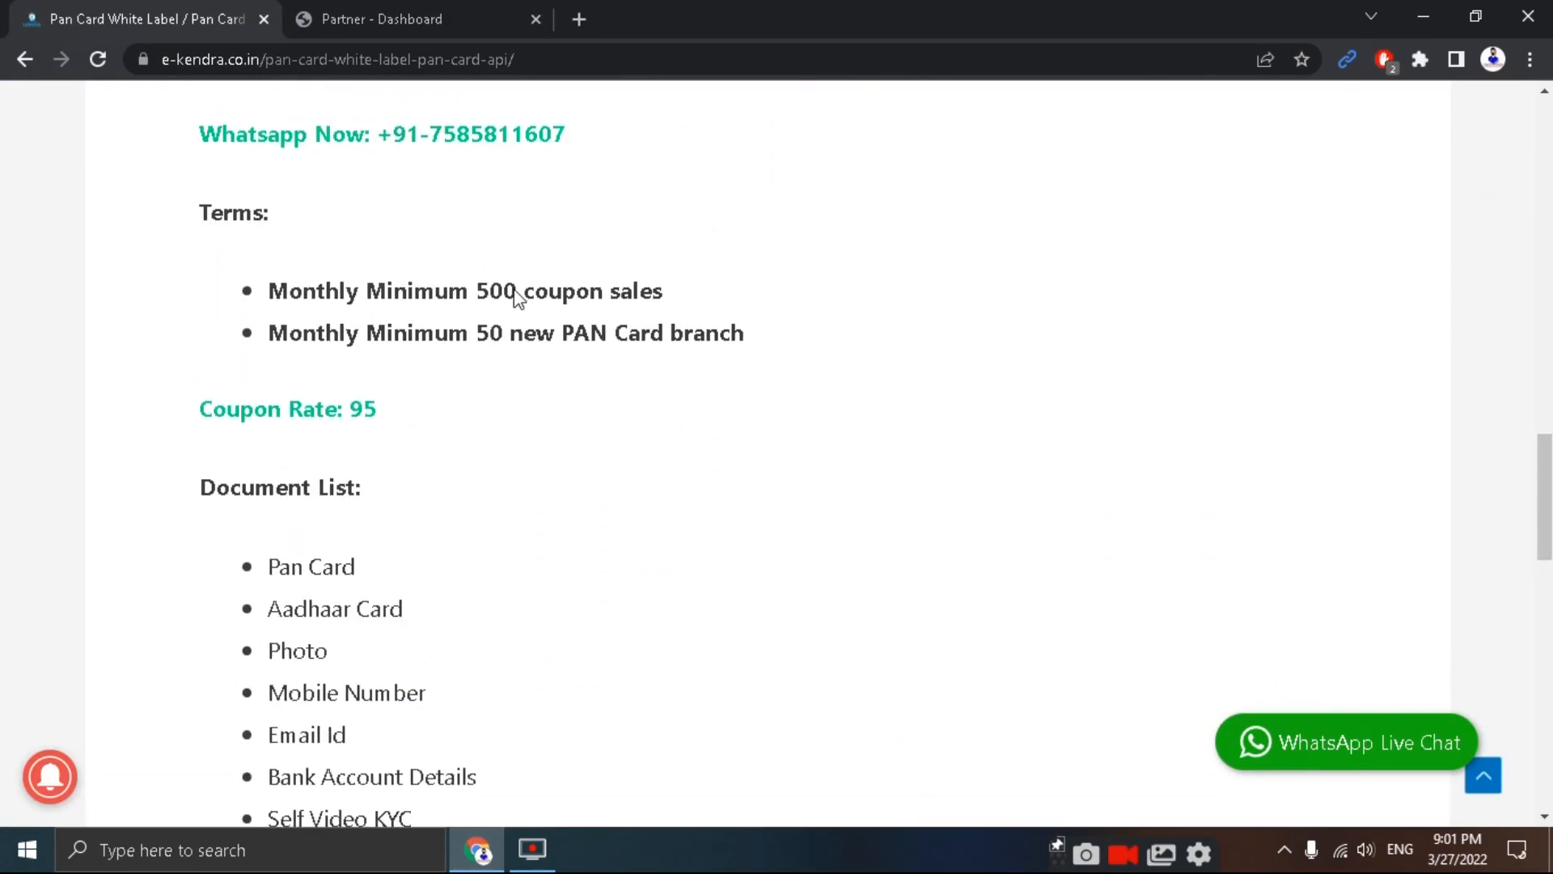
Step: Return to the partner dashboard, open the List of Partners under Partner Management, and view the table through its Action column
click(381, 2)
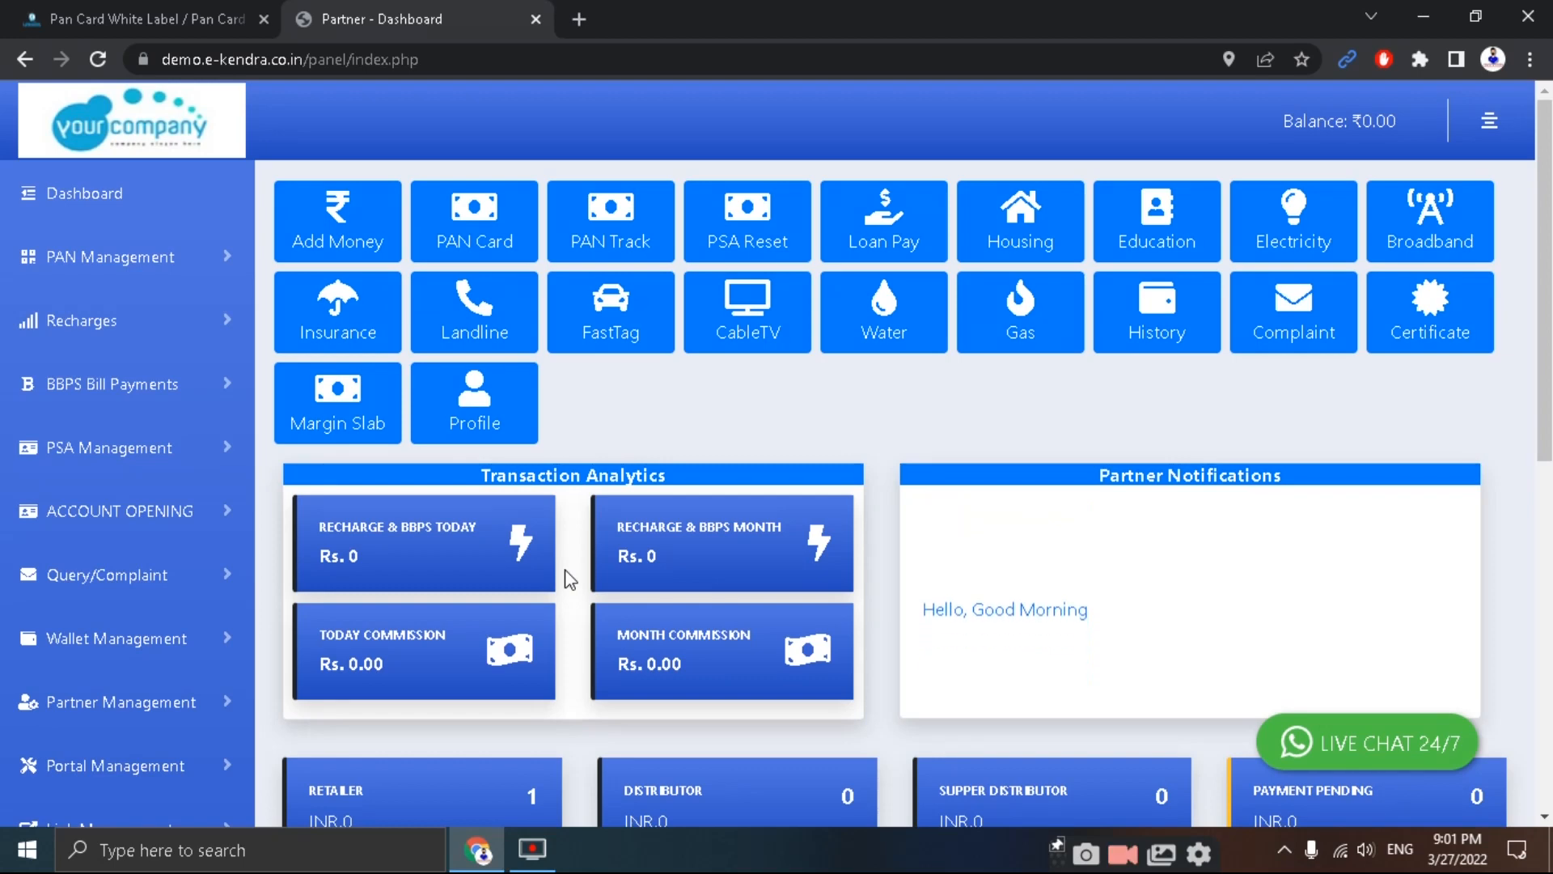
scroll(565, 571, down, 4)
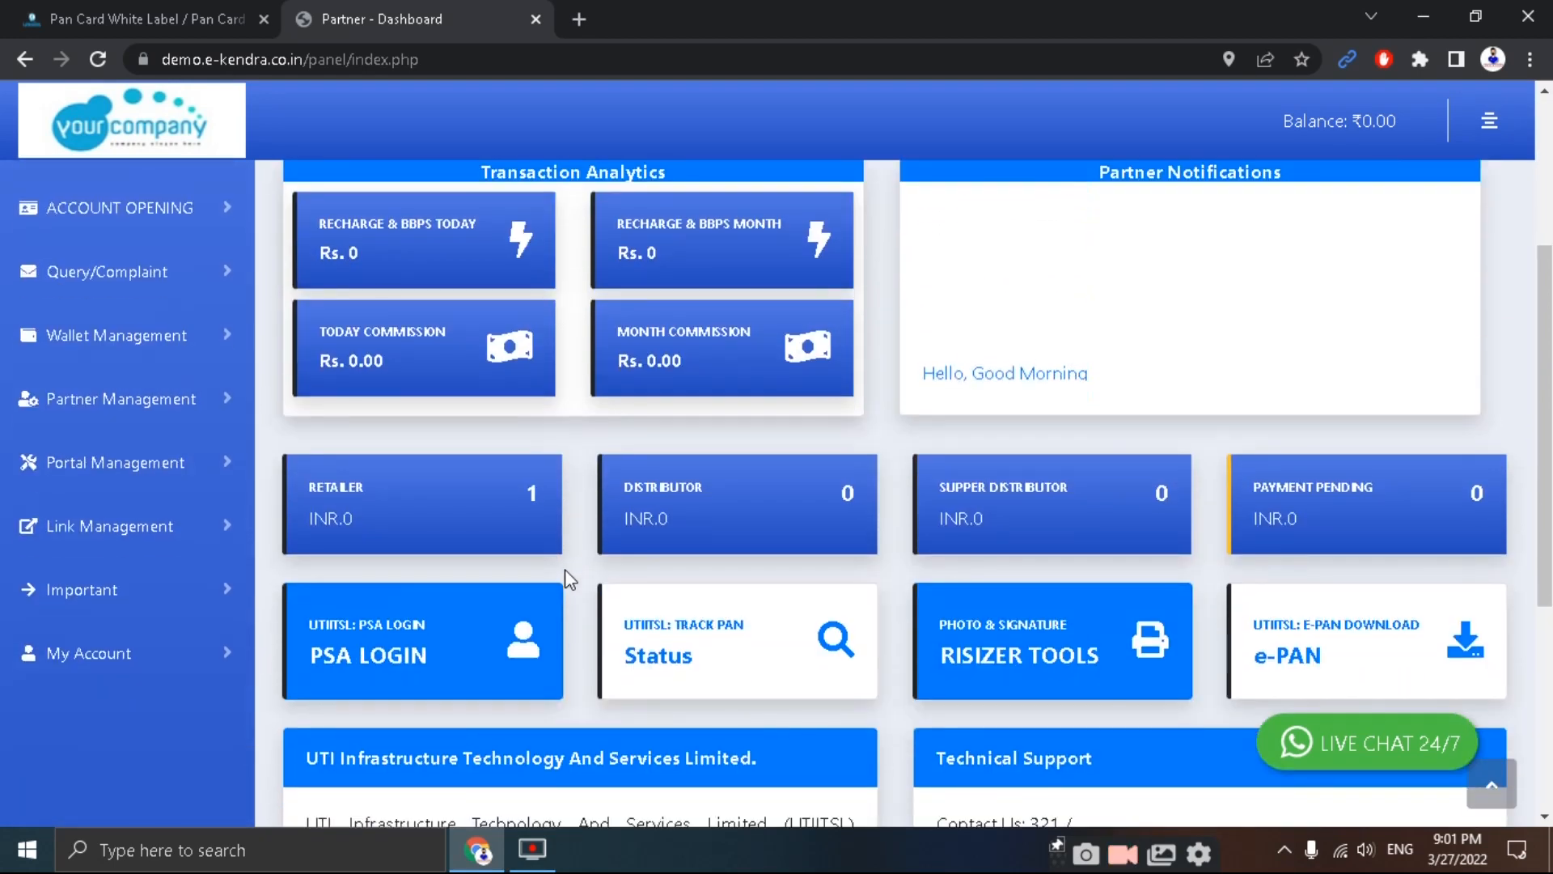
click(206, 402)
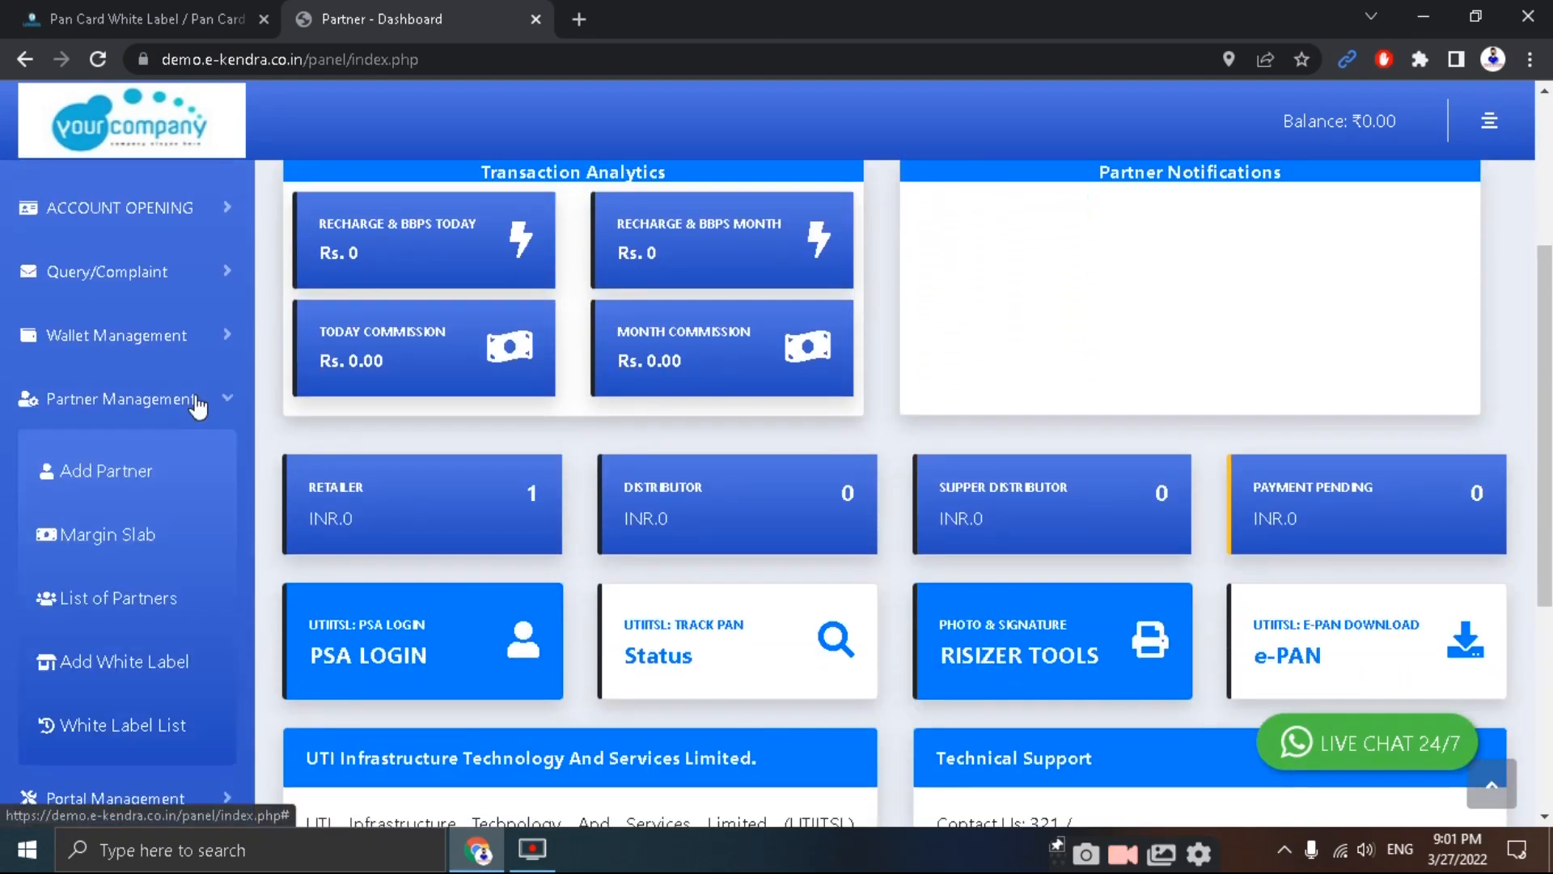
click(123, 600)
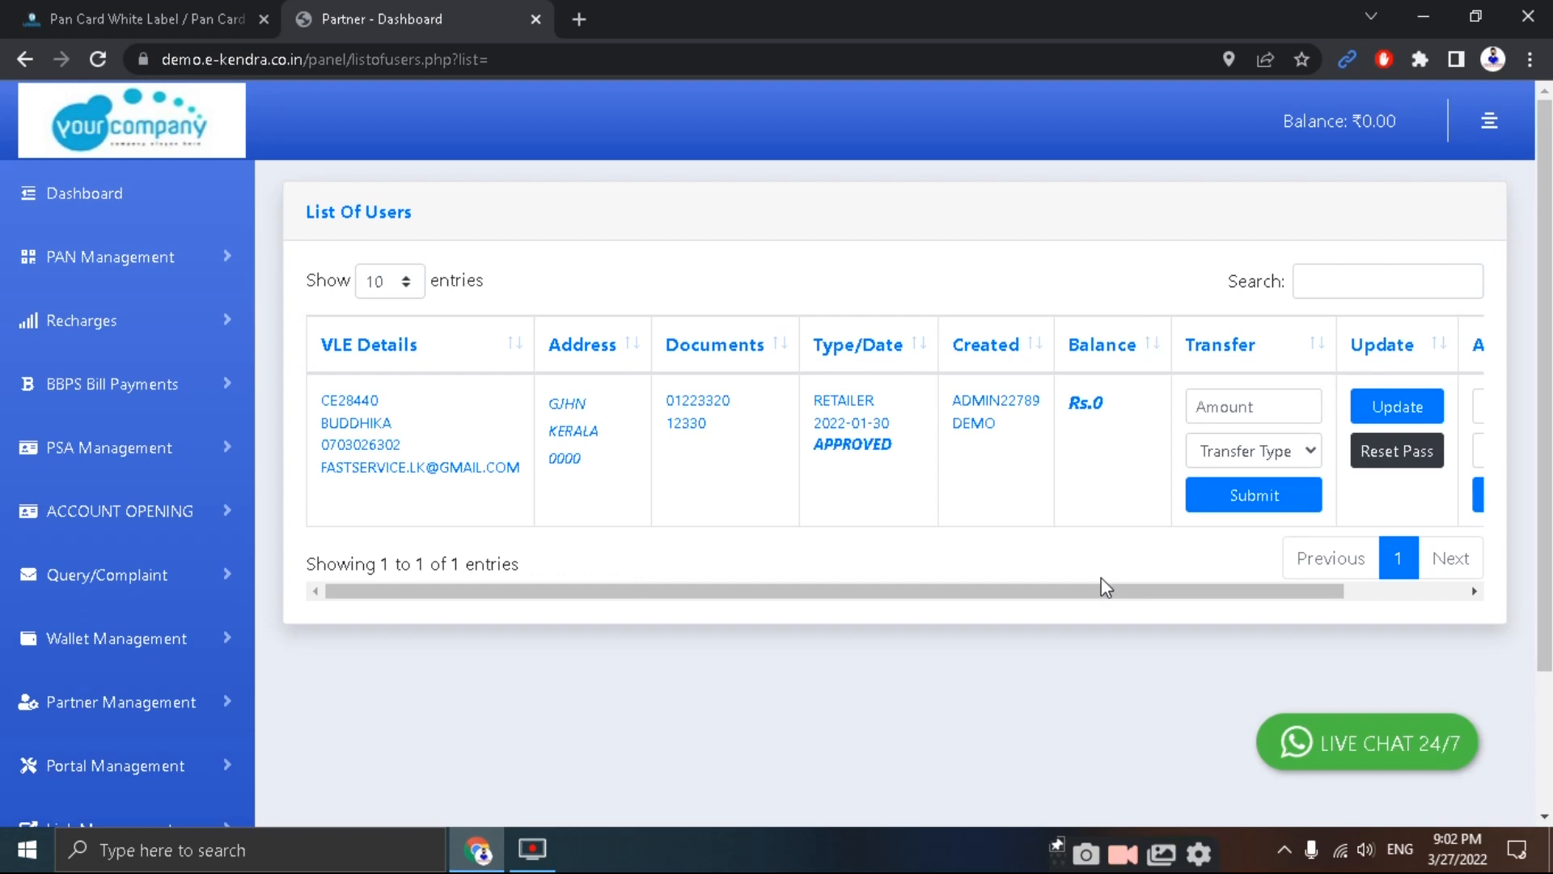
scroll(599, 596, right, 1)
drag(579, 600, 1027, 592)
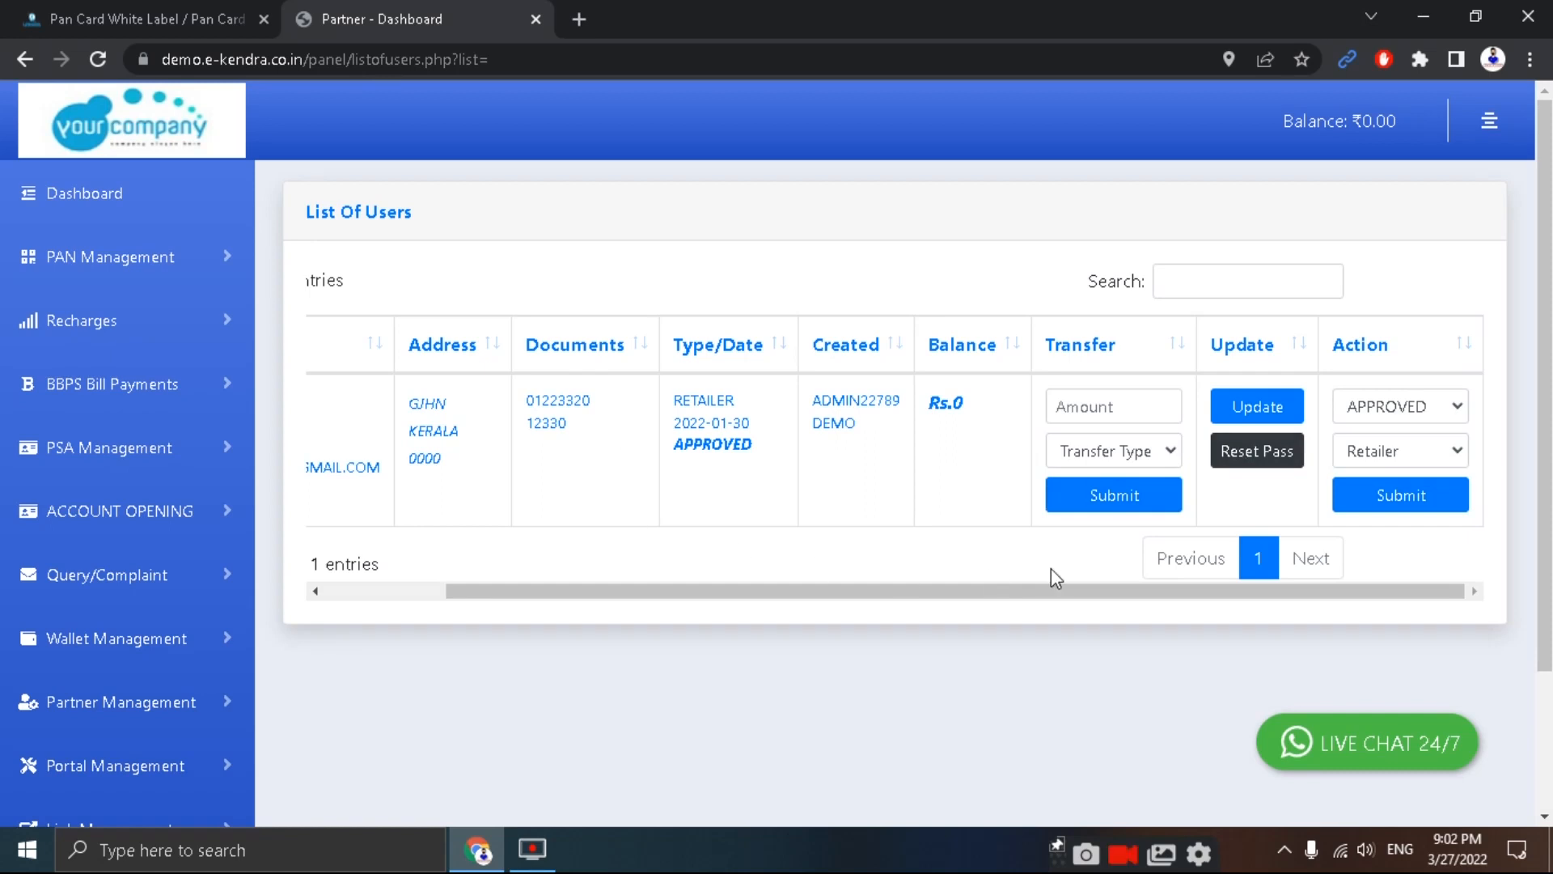
Step: In the listed retailer's row, choose the status APPROVED and enter a transfer of 10 with the type Credit
click(1389, 408)
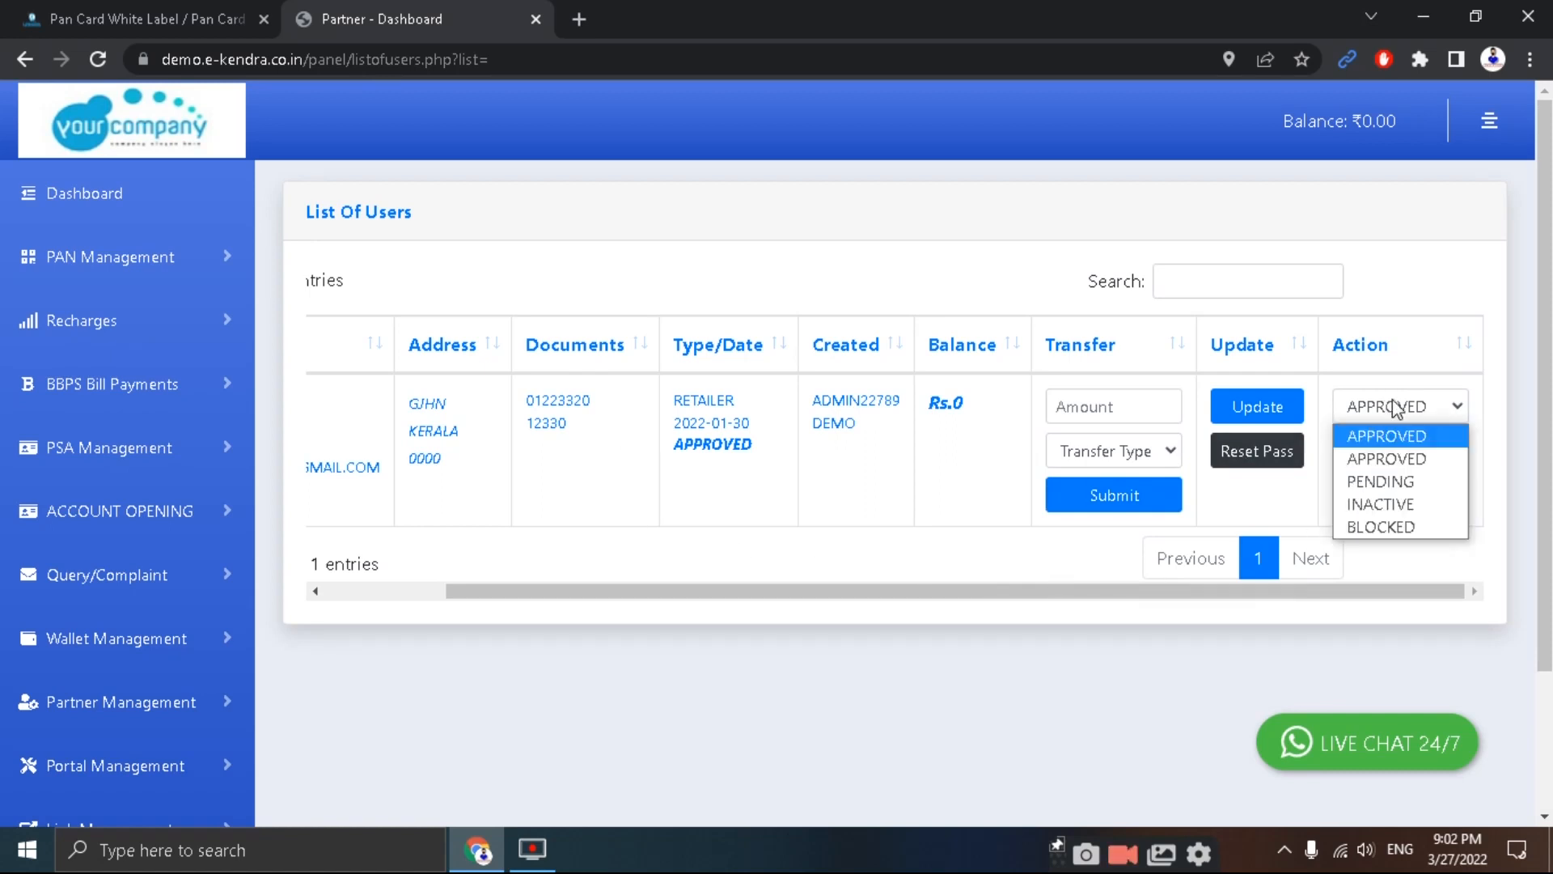
click(1365, 437)
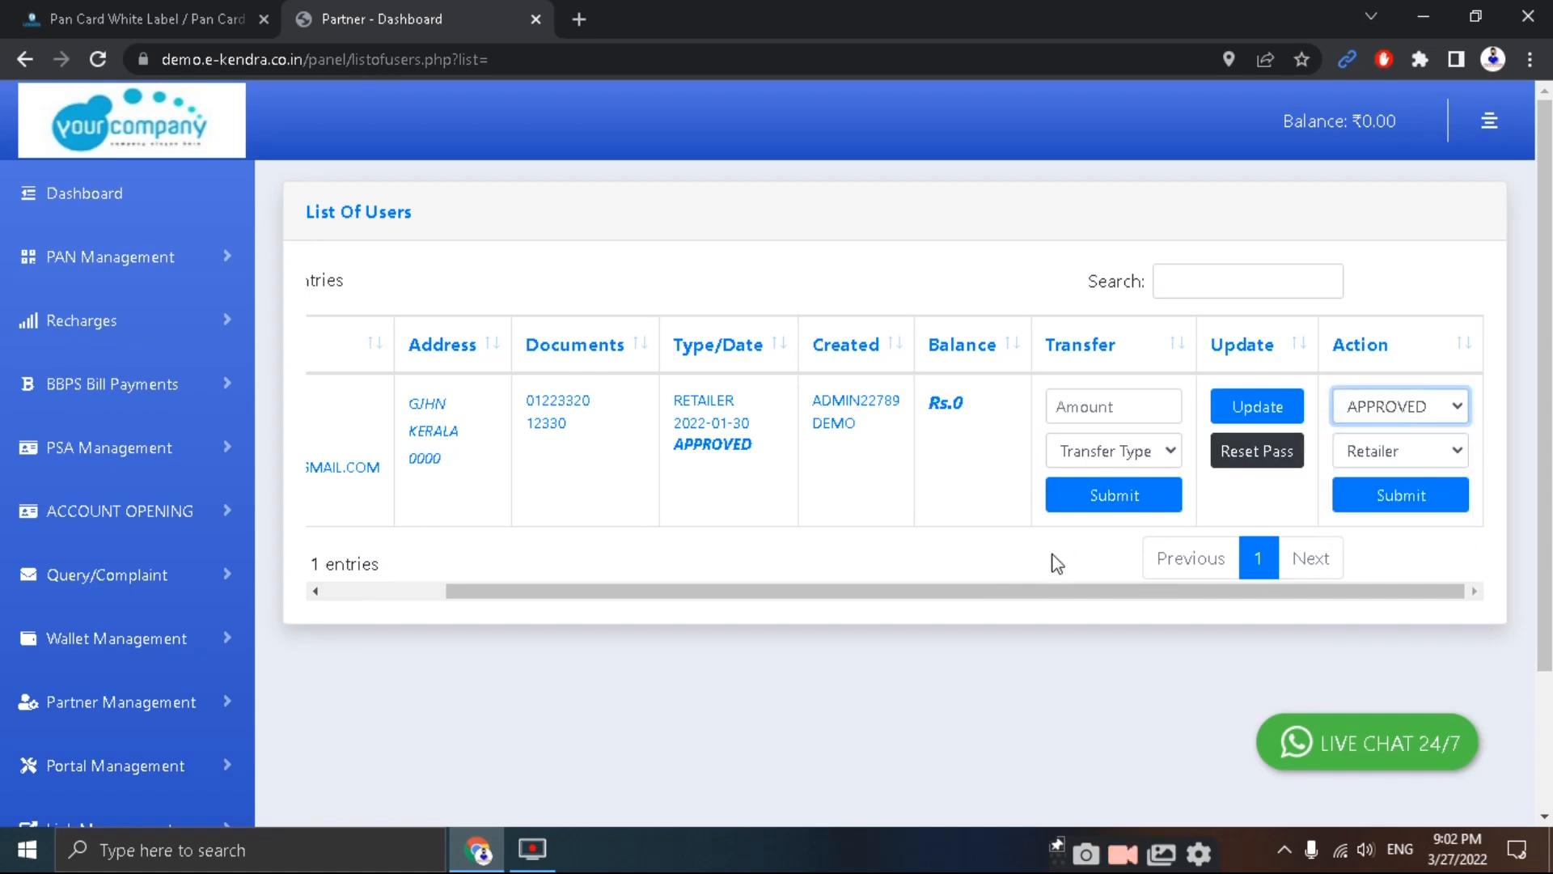
click(1080, 415)
click(1084, 454)
click(1166, 461)
click(1083, 502)
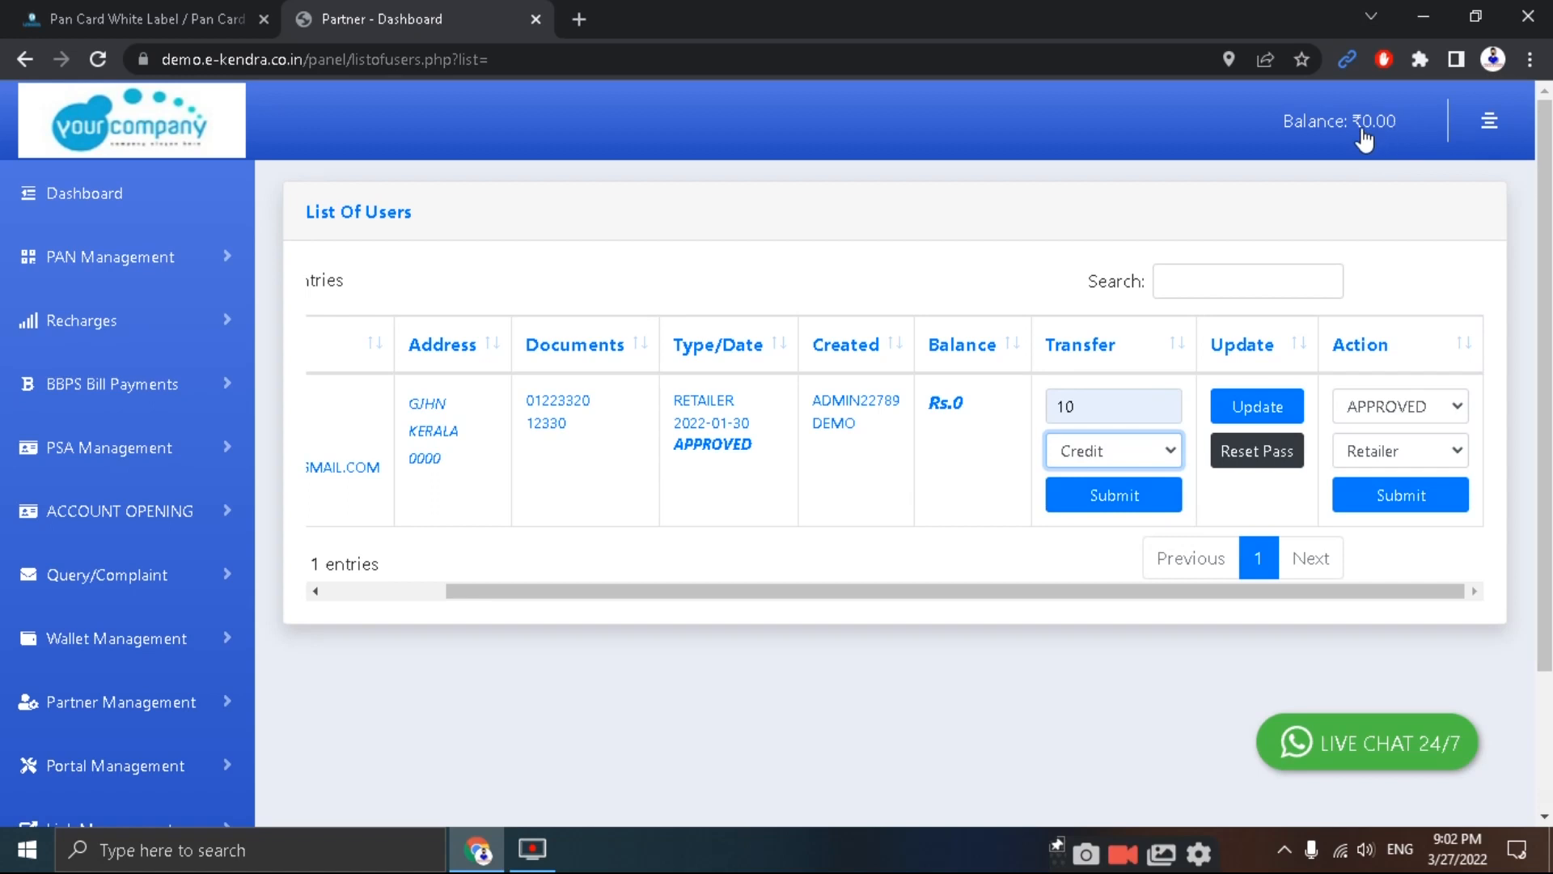
drag(753, 592, 444, 615)
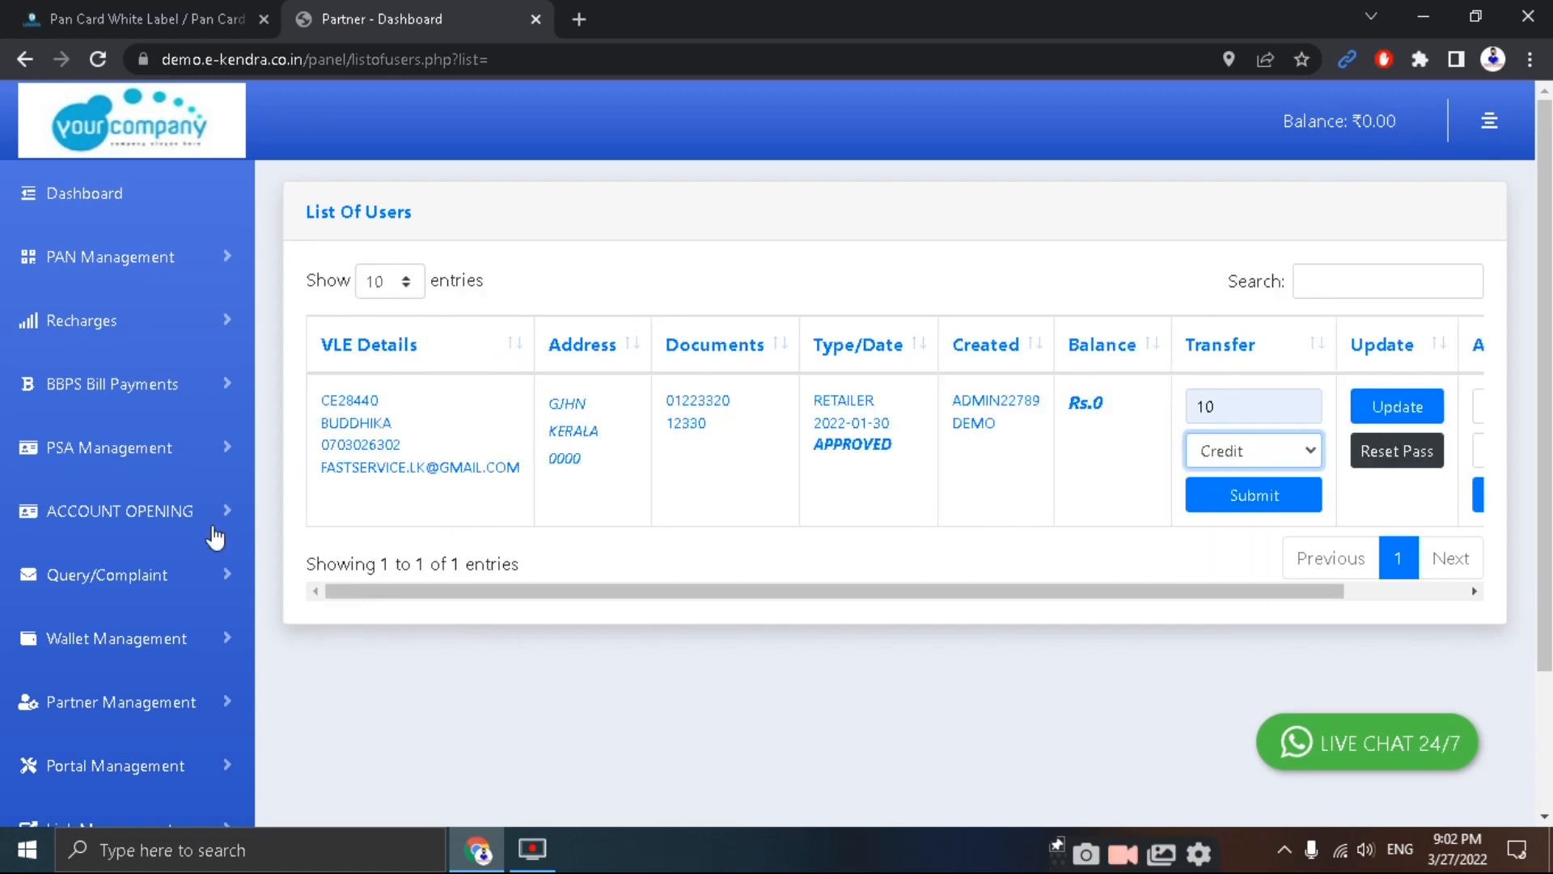
Step: Look through the Wallet Management options and open the instant top-up page that uses a UPI QR code
scroll(400, 647, down, 2)
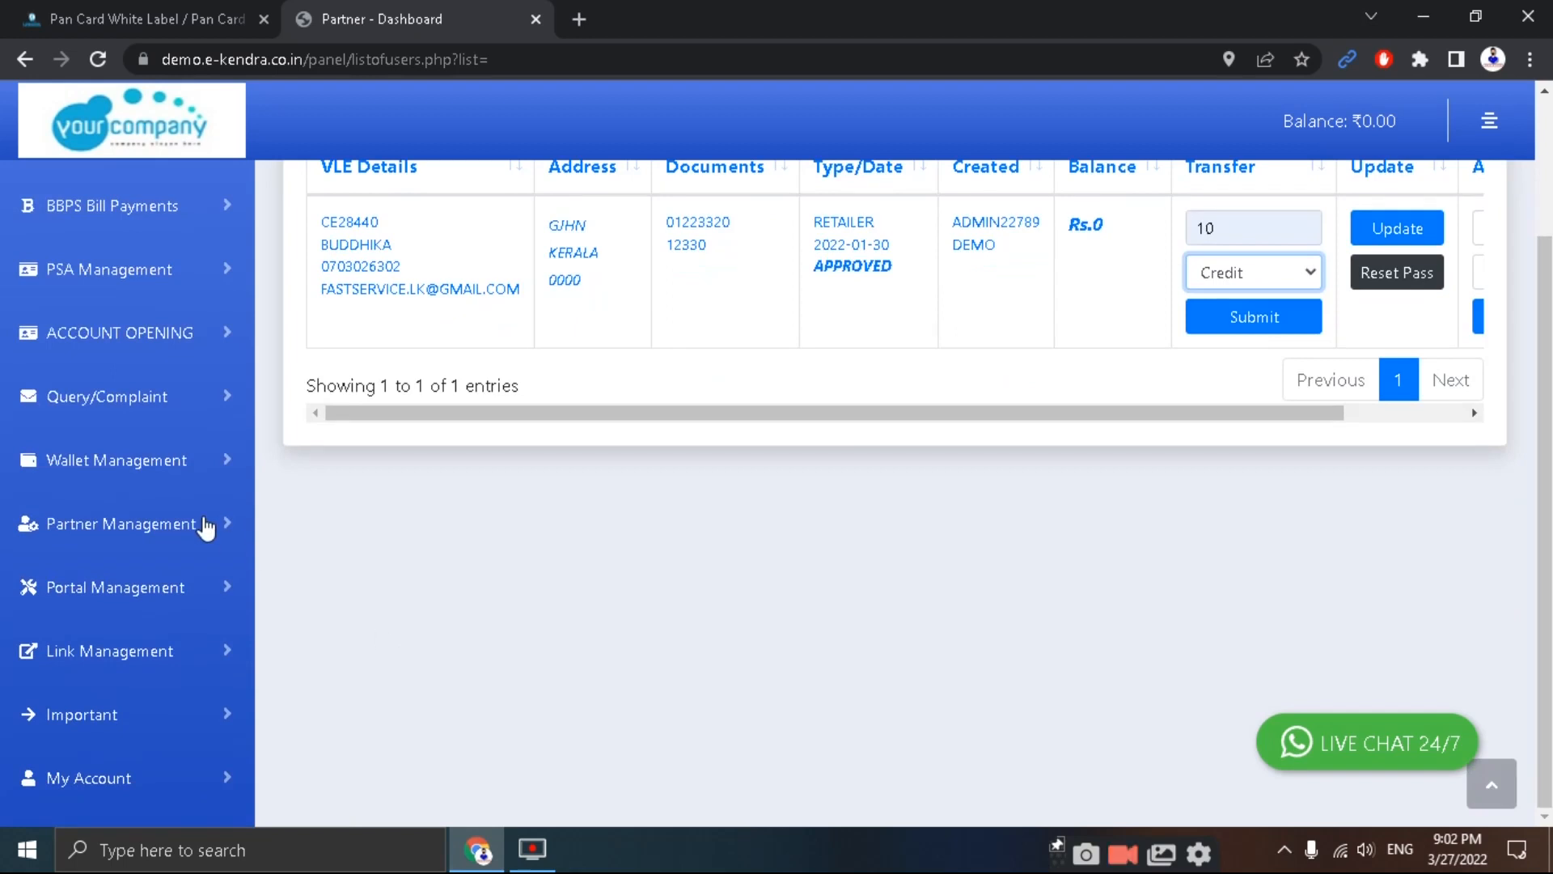
click(179, 477)
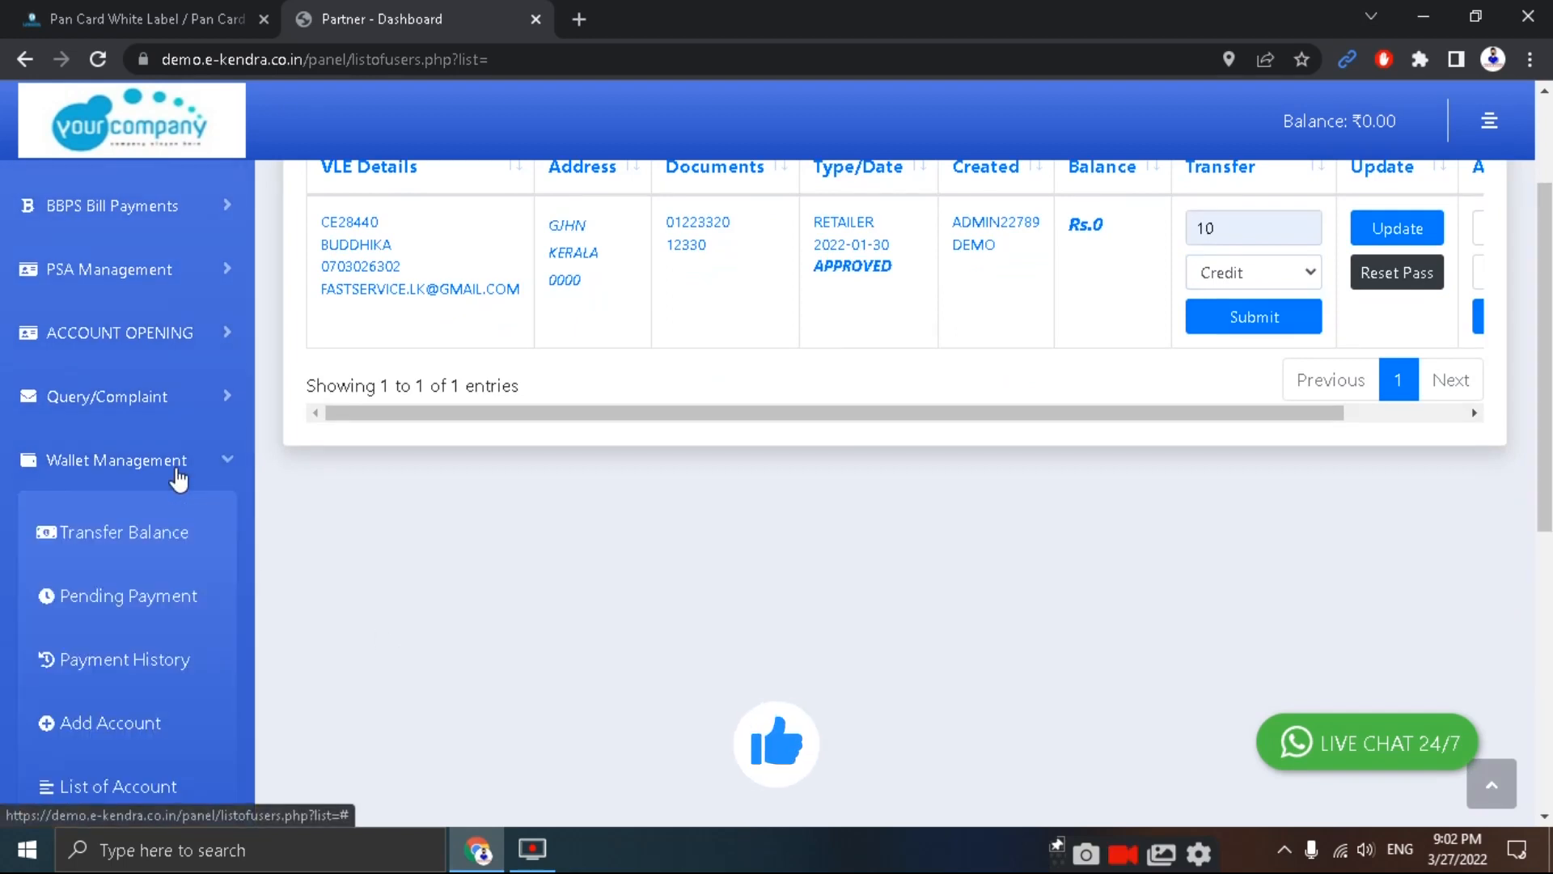
scroll(170, 555, down, 2)
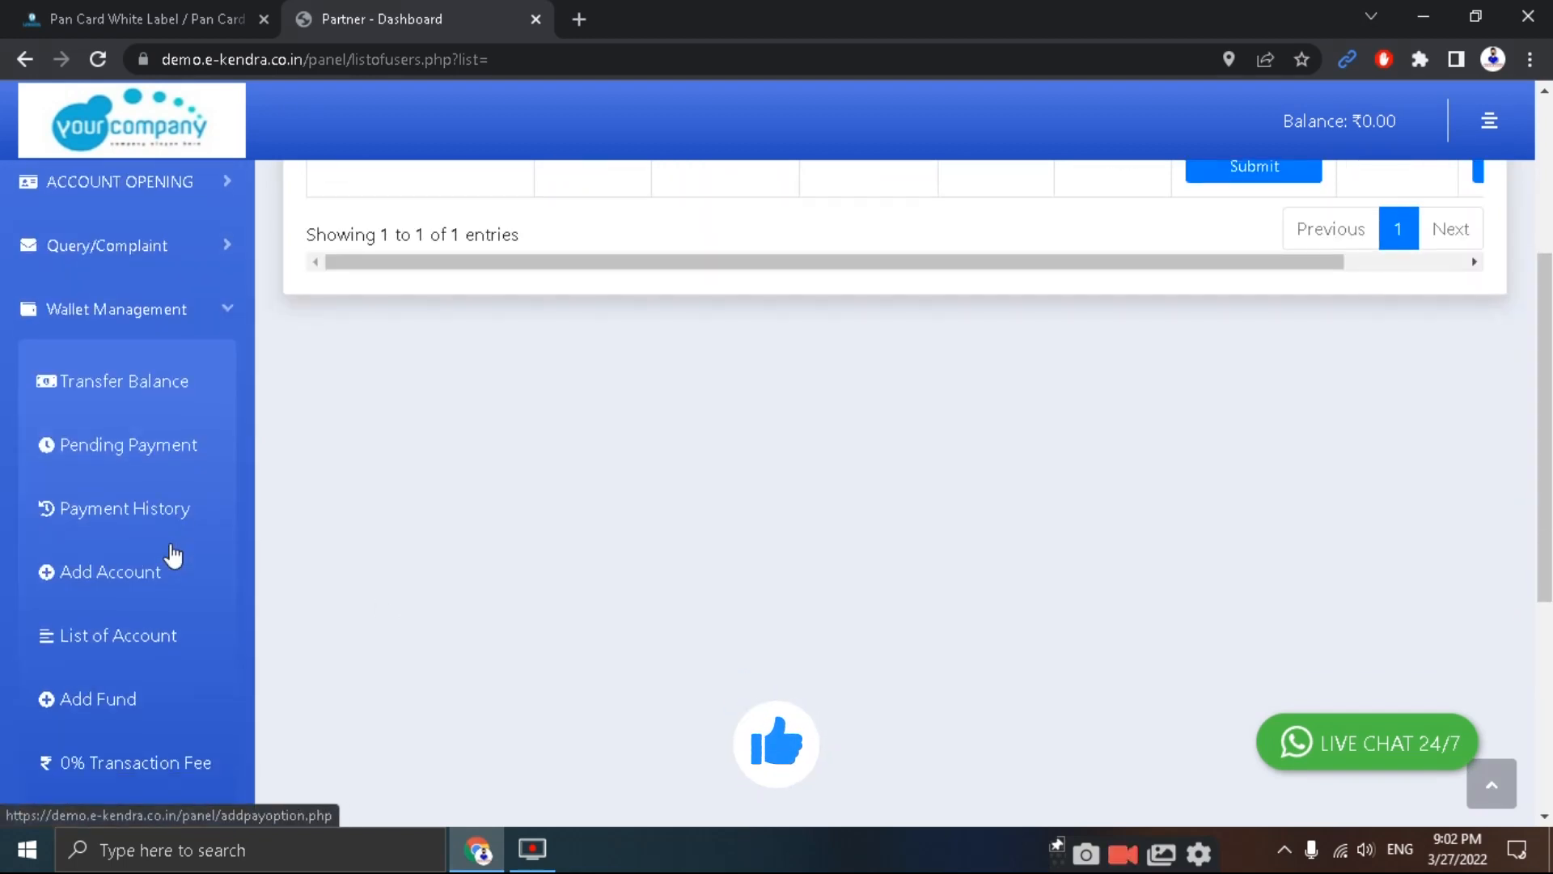
scroll(172, 555, down, 2)
scroll(172, 555, up, 2)
scroll(172, 555, down, 2)
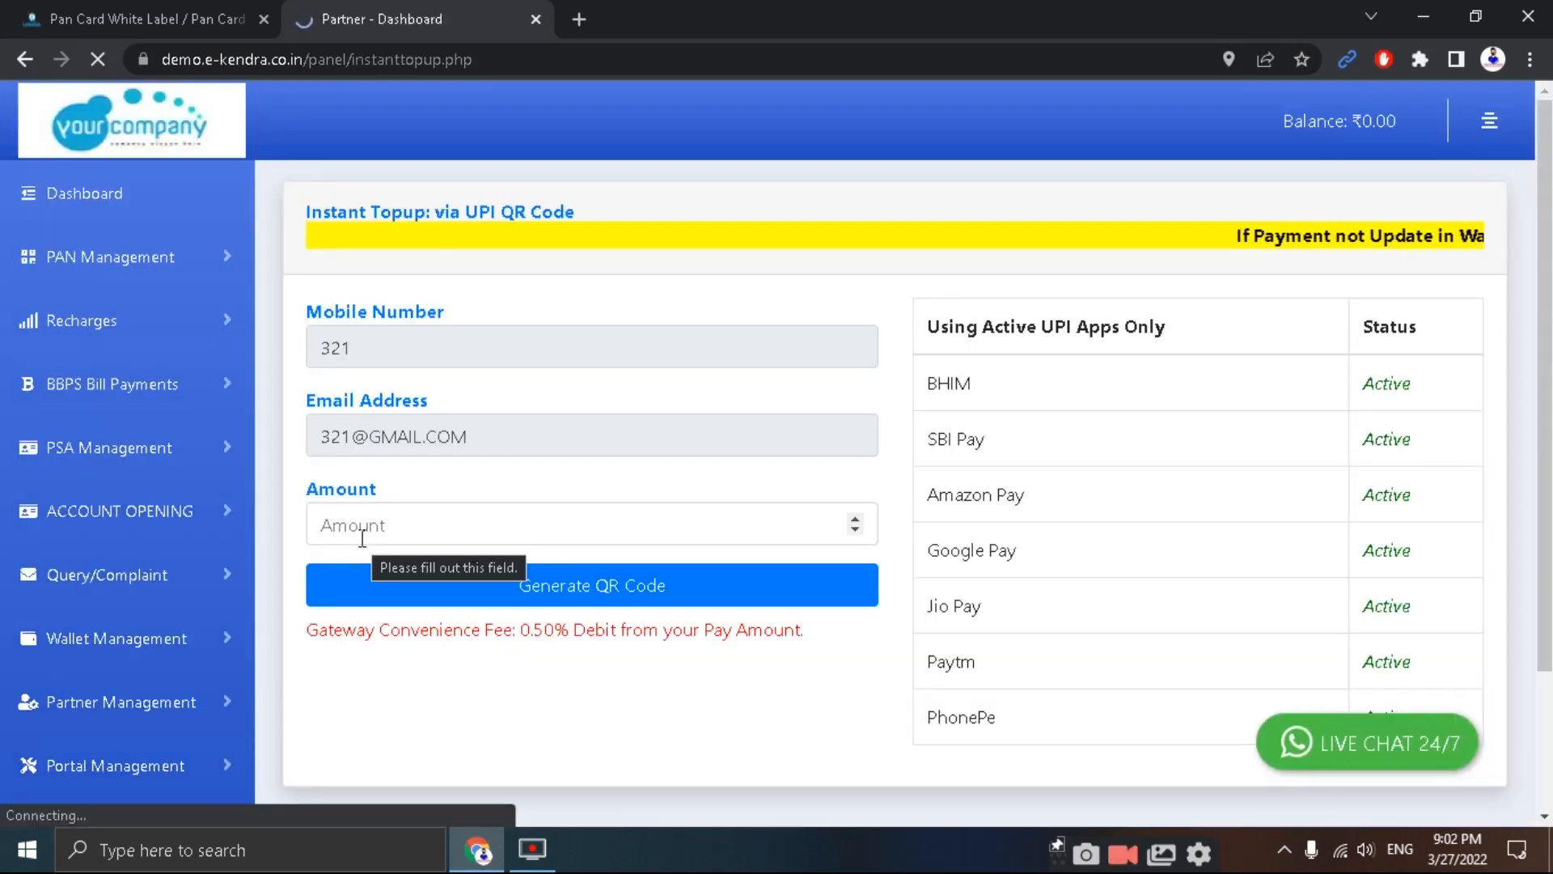
Step: Generate a UPI QR code for a wallet top-up of 1000 and close it
click(362, 538)
click(348, 651)
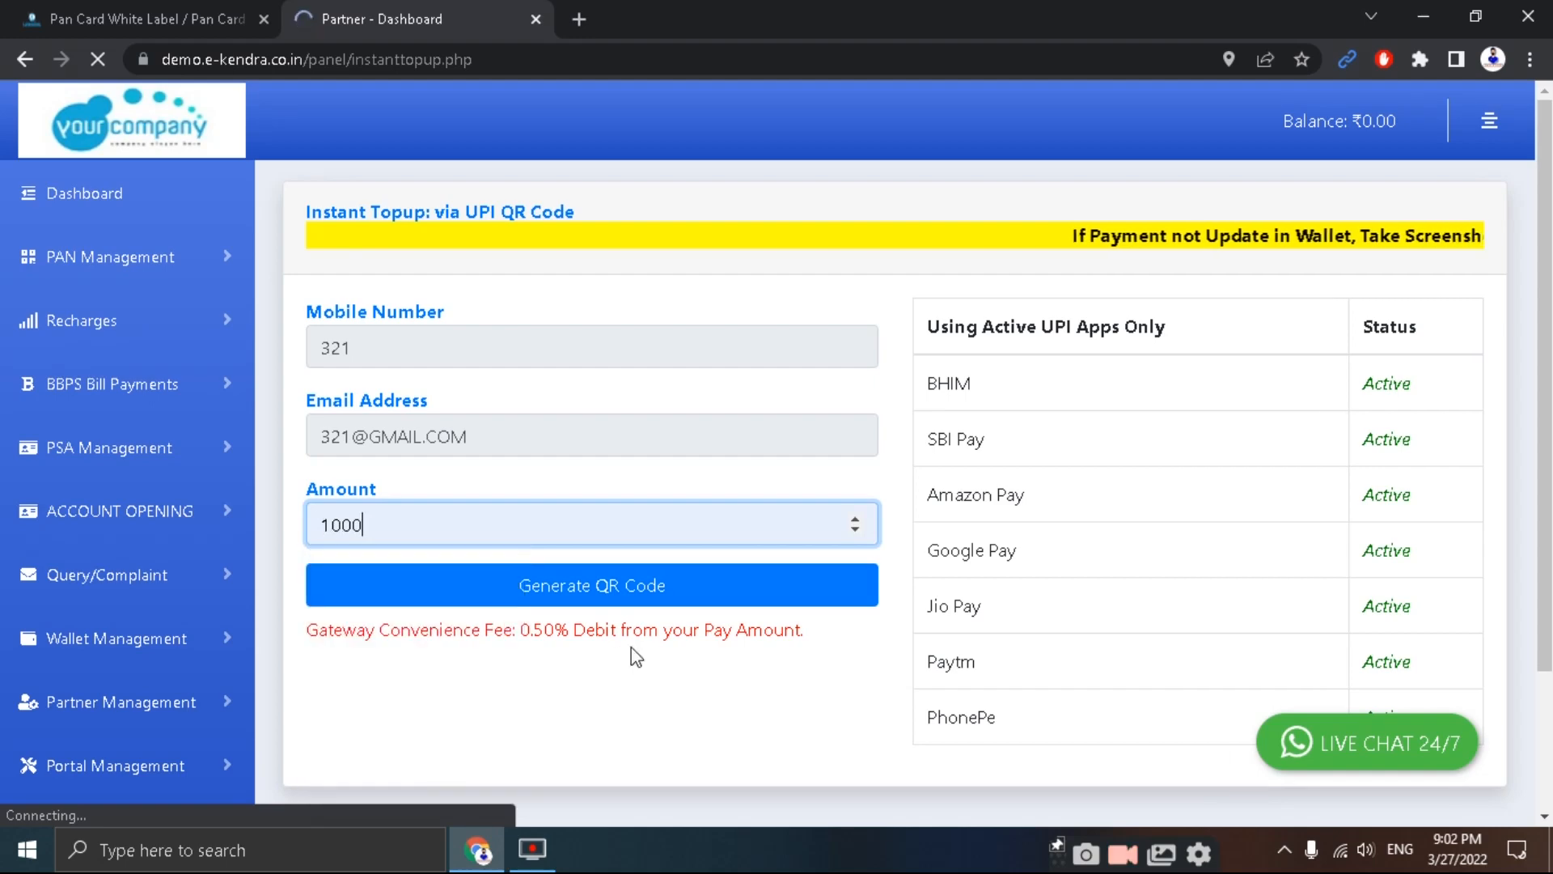
click(584, 597)
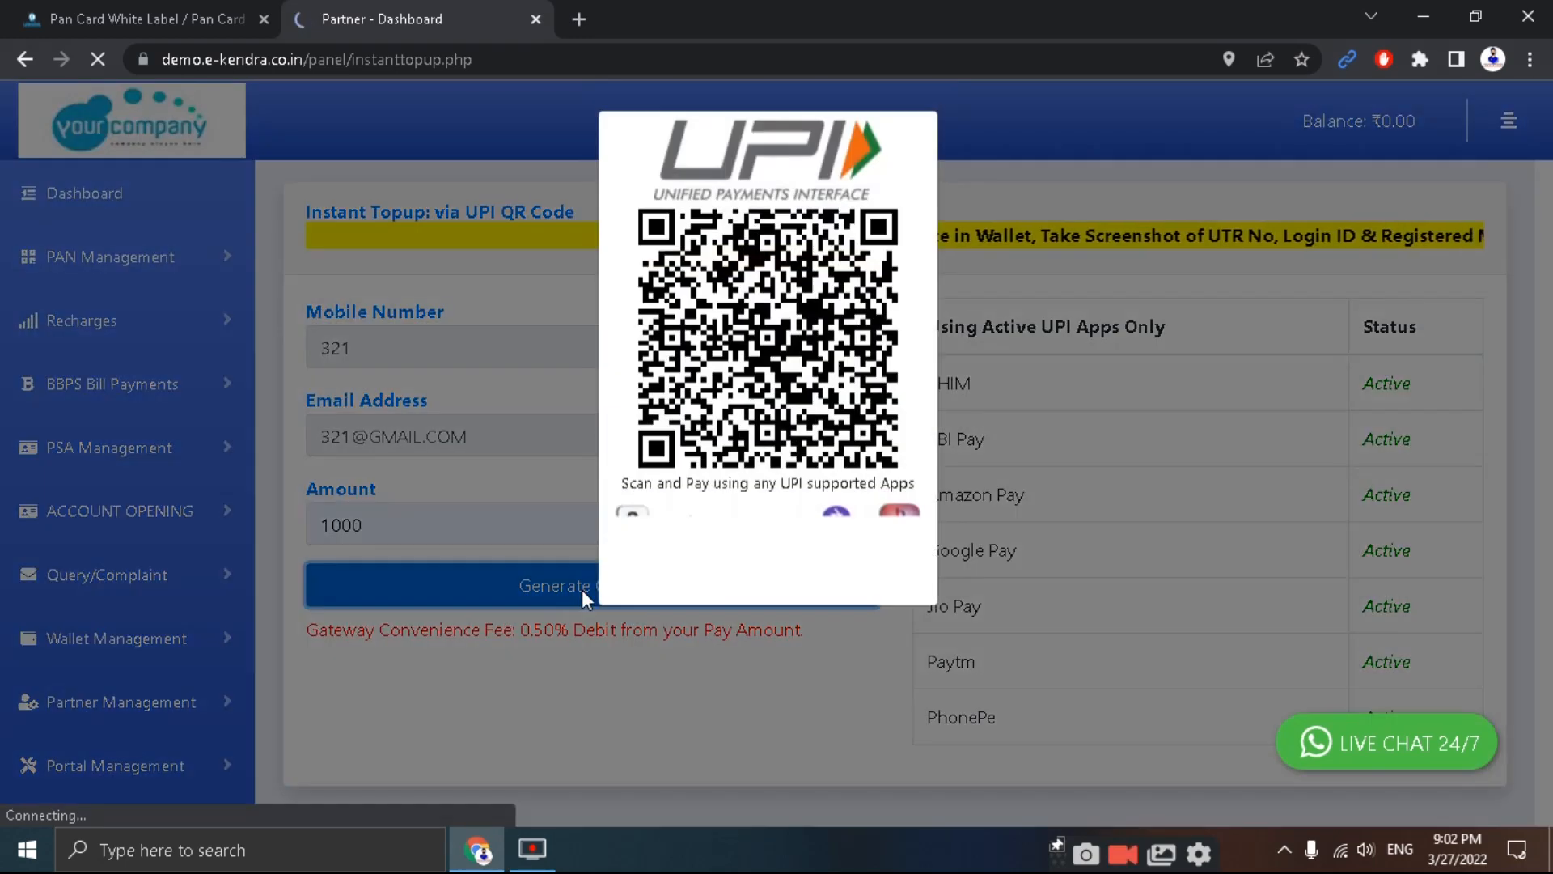
click(842, 657)
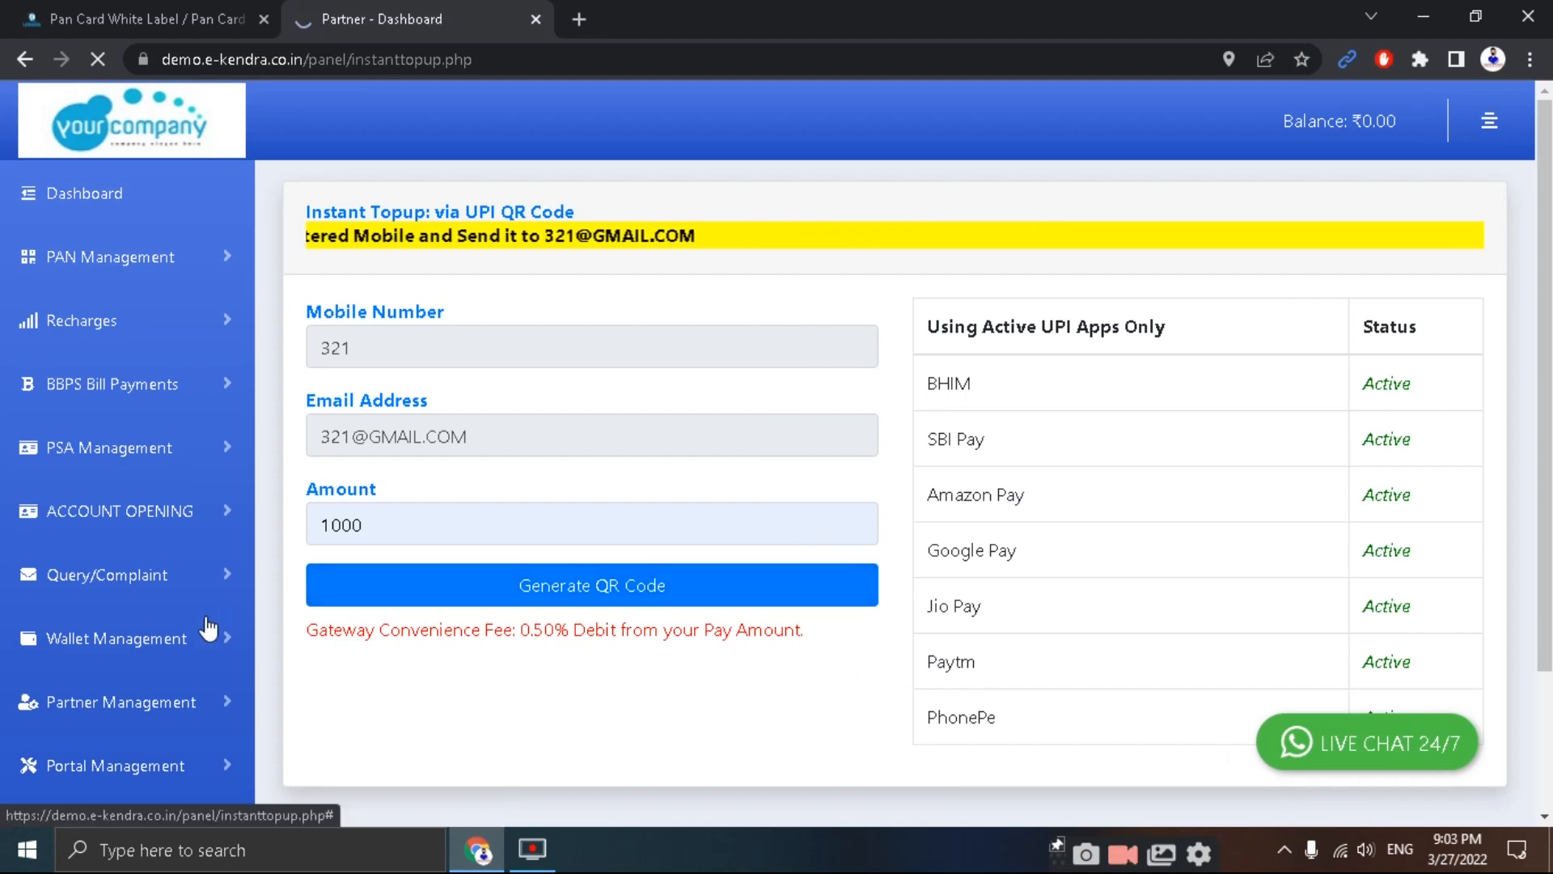
Step: Open the Paytm Gateway top-up page under Wallet Management and examine the charge for UPI payments
scroll(211, 627, down, 2)
click(114, 490)
scroll(114, 496, down, 4)
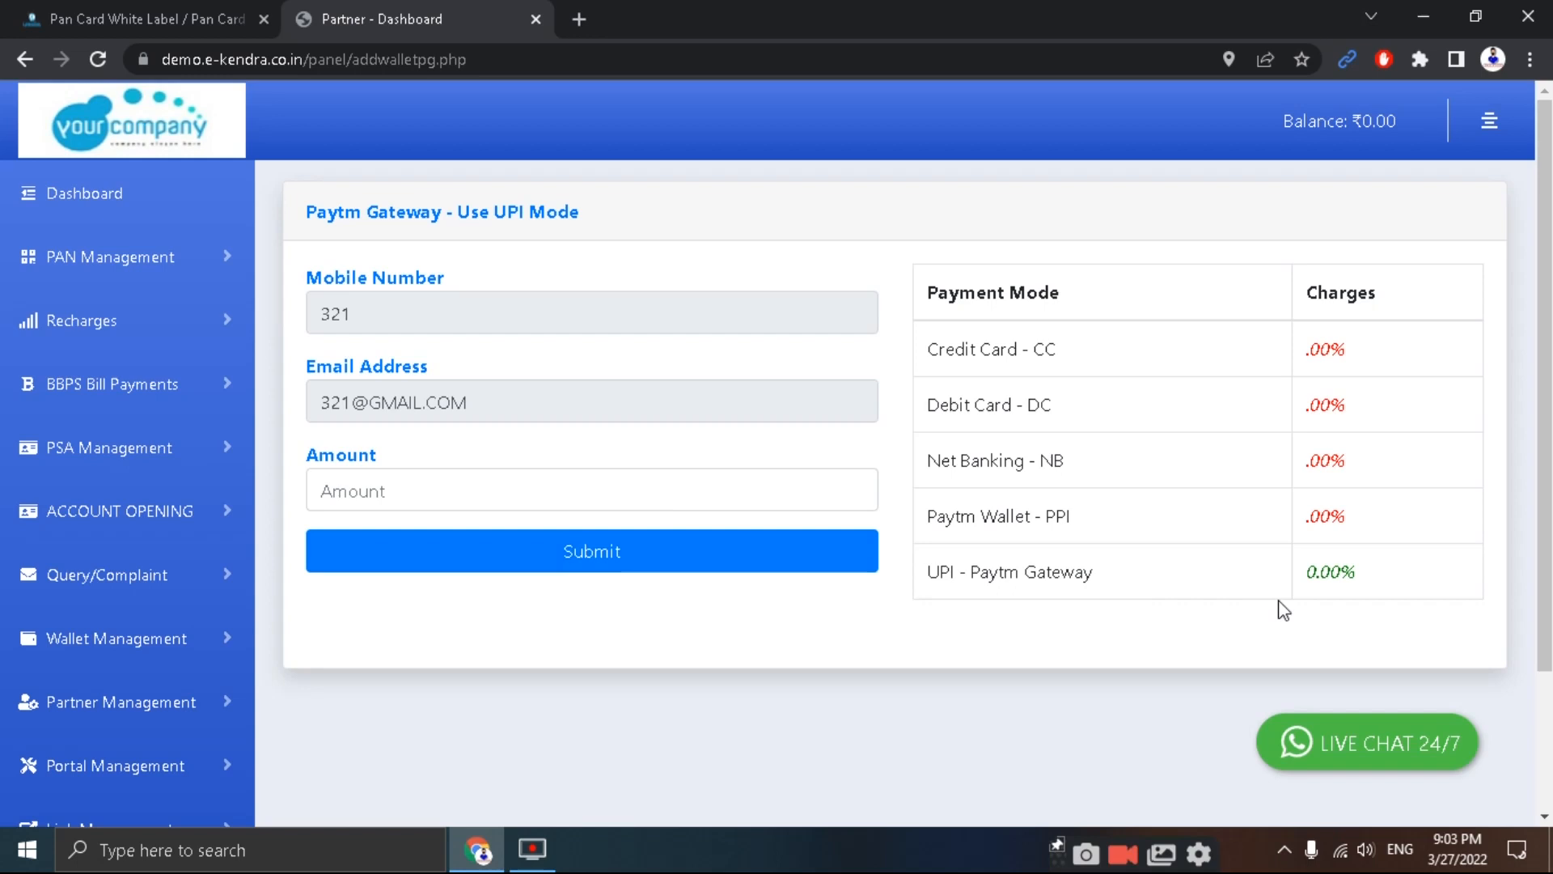
drag(1370, 571, 922, 580)
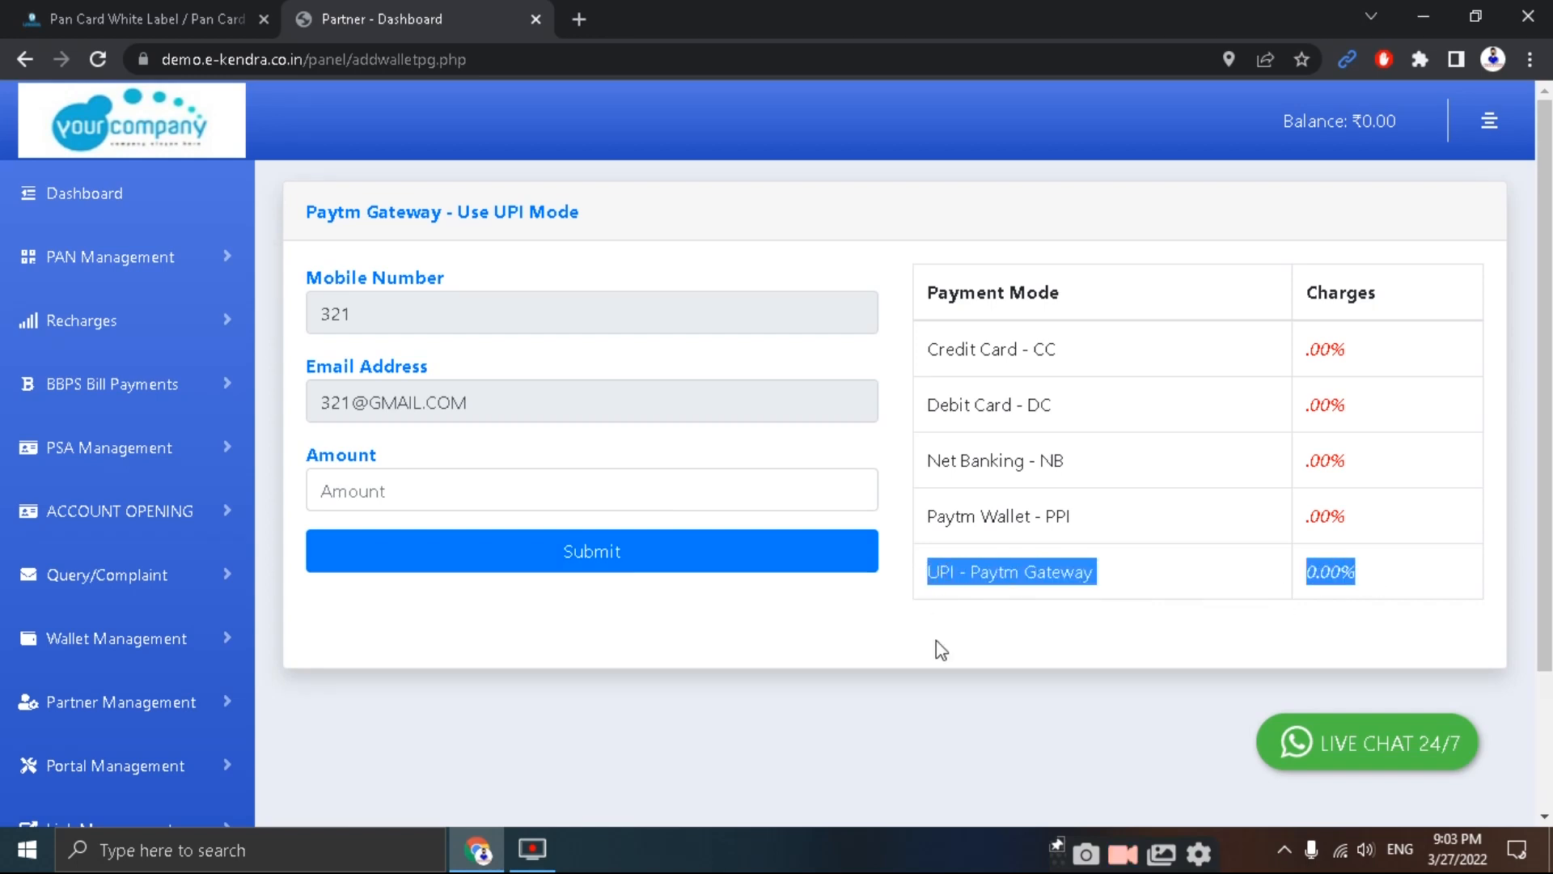
click(917, 653)
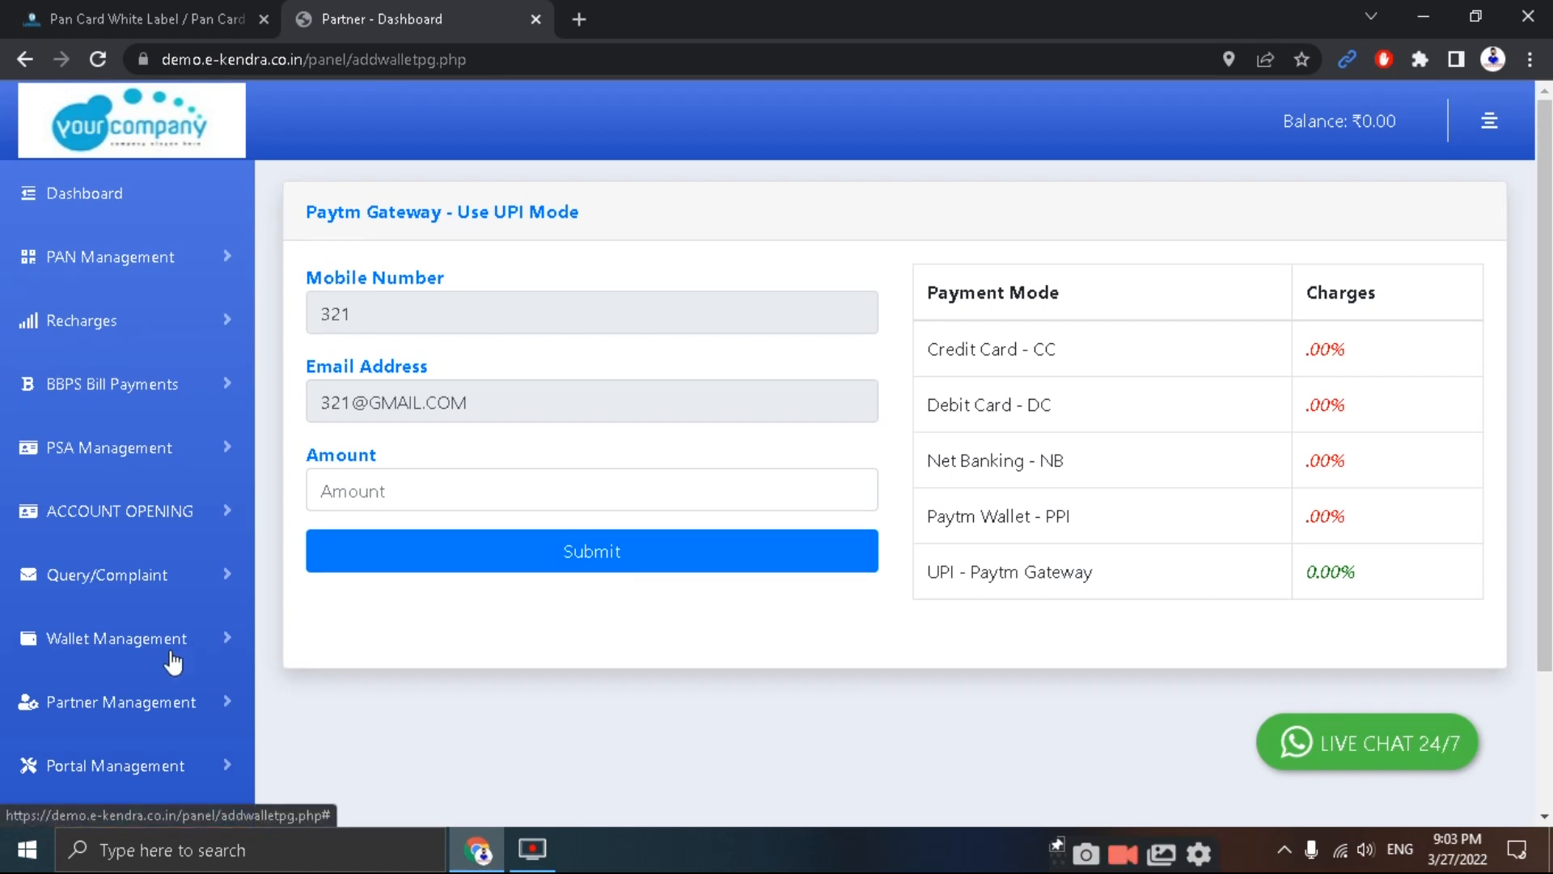
Step: Reopen the instant UPI QR code top-up page from the Wallet Management options and examine its gateway convenience fee
scroll(121, 655, down, 2)
scroll(485, 437, up, 2)
scroll(212, 639, down, 2)
scroll(213, 640, down, 1)
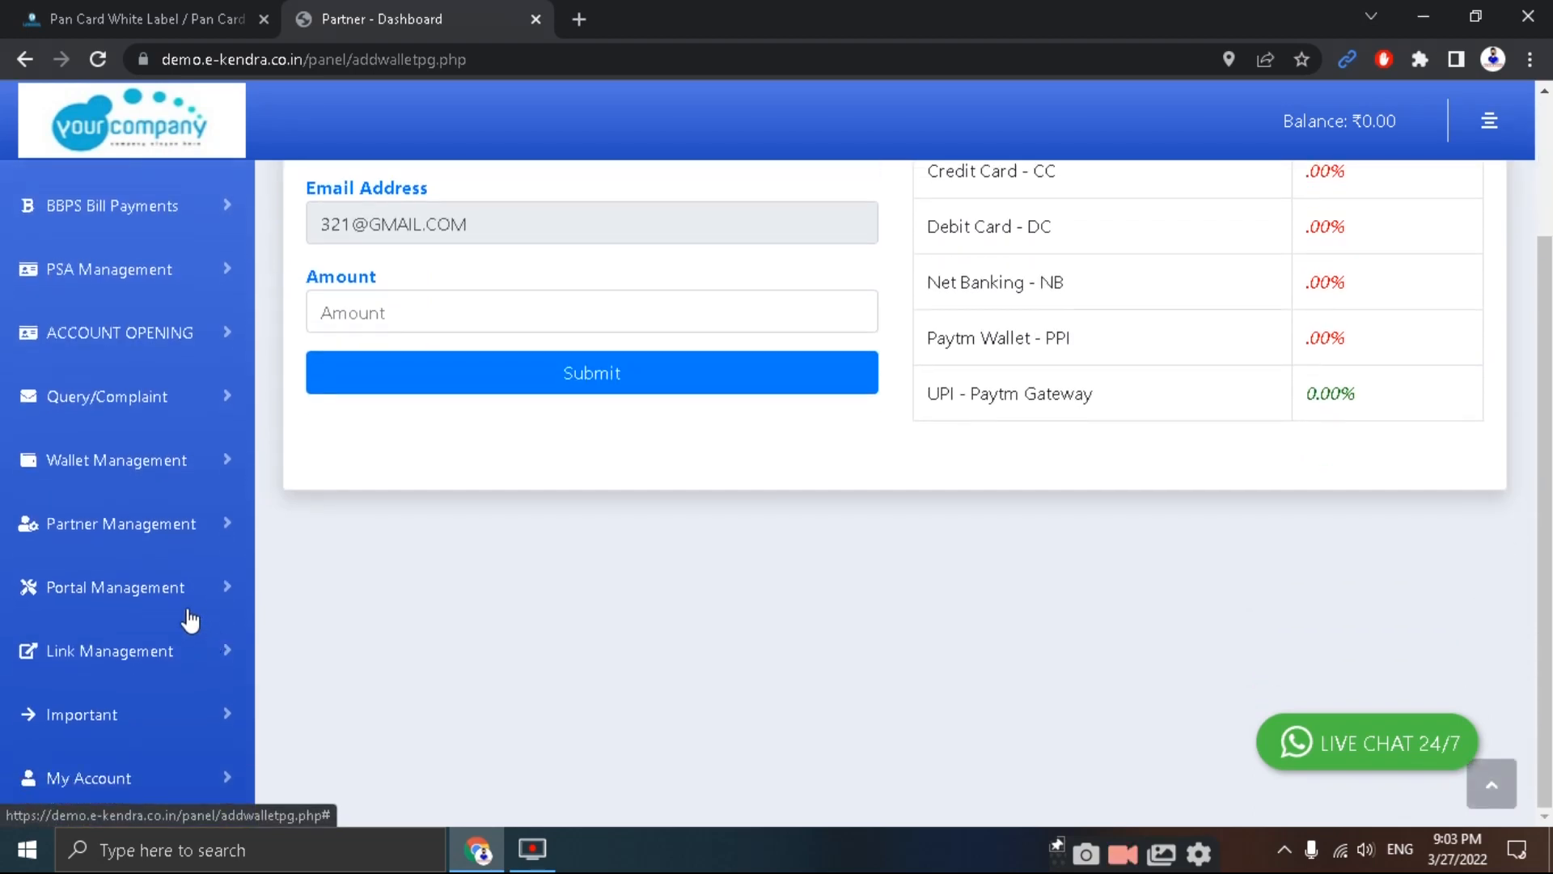
click(139, 534)
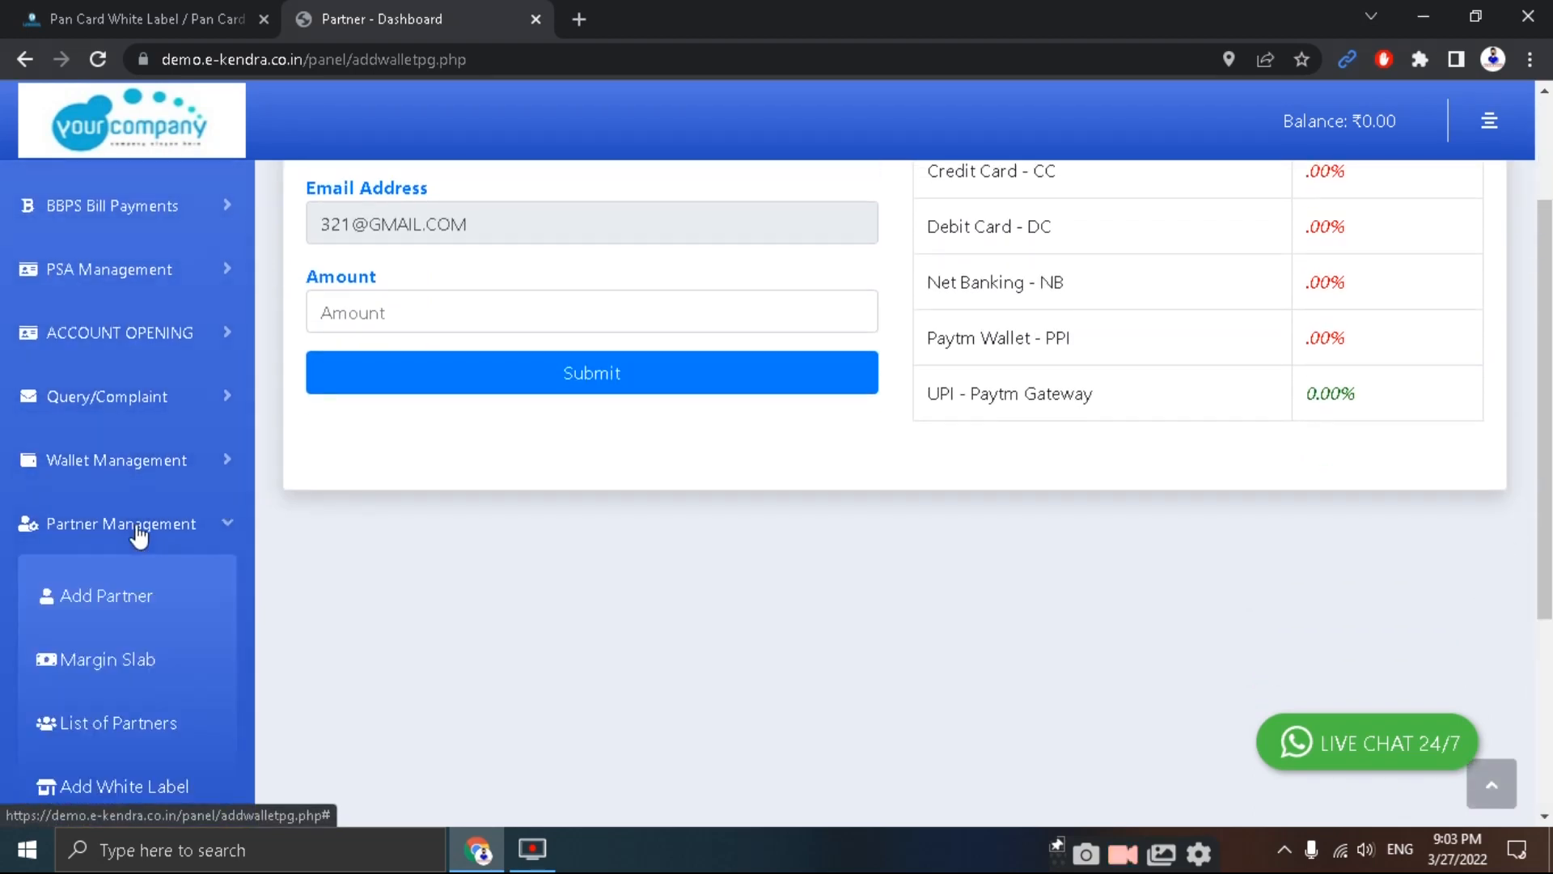
click(139, 534)
click(150, 473)
scroll(146, 687, down, 4)
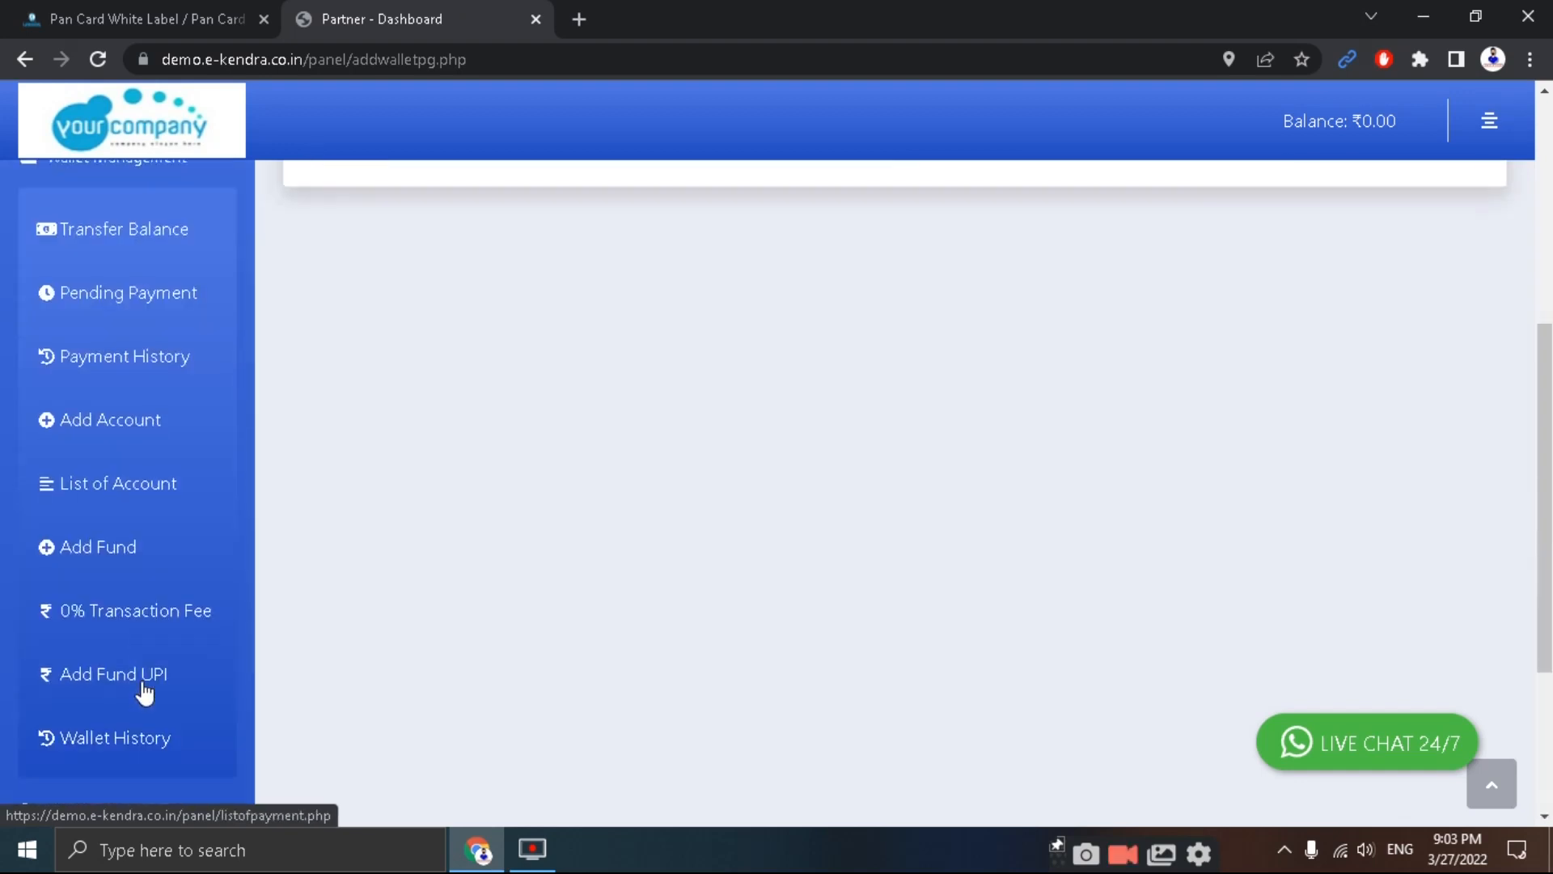
click(124, 671)
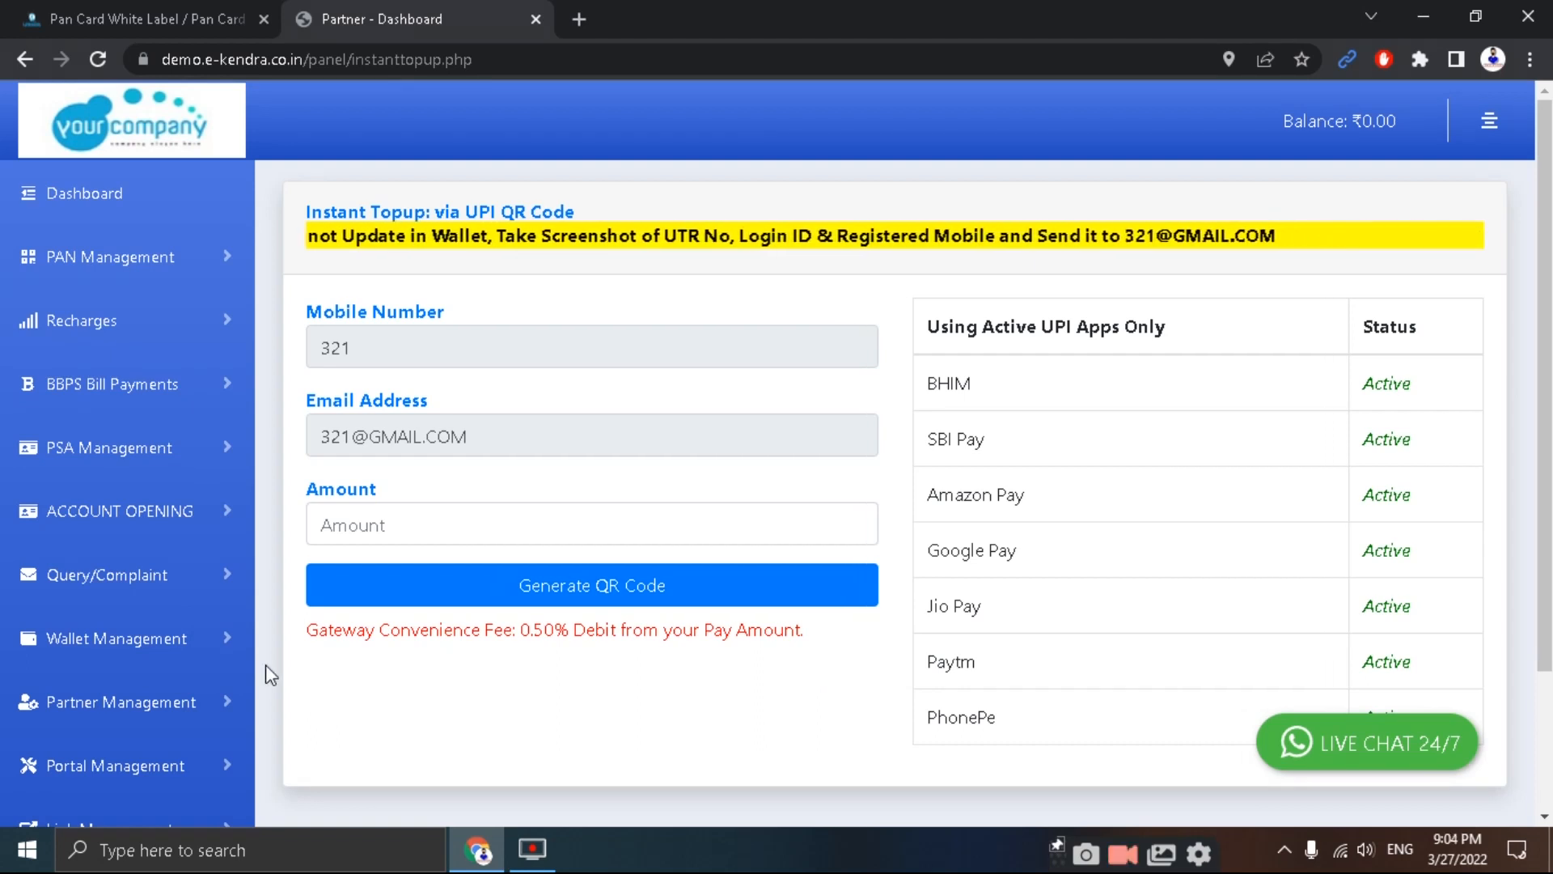
Step: Return to the Paytm Gateway top-up page under Wallet Management and compare its payment mode charges
click(139, 639)
scroll(139, 639, down, 5)
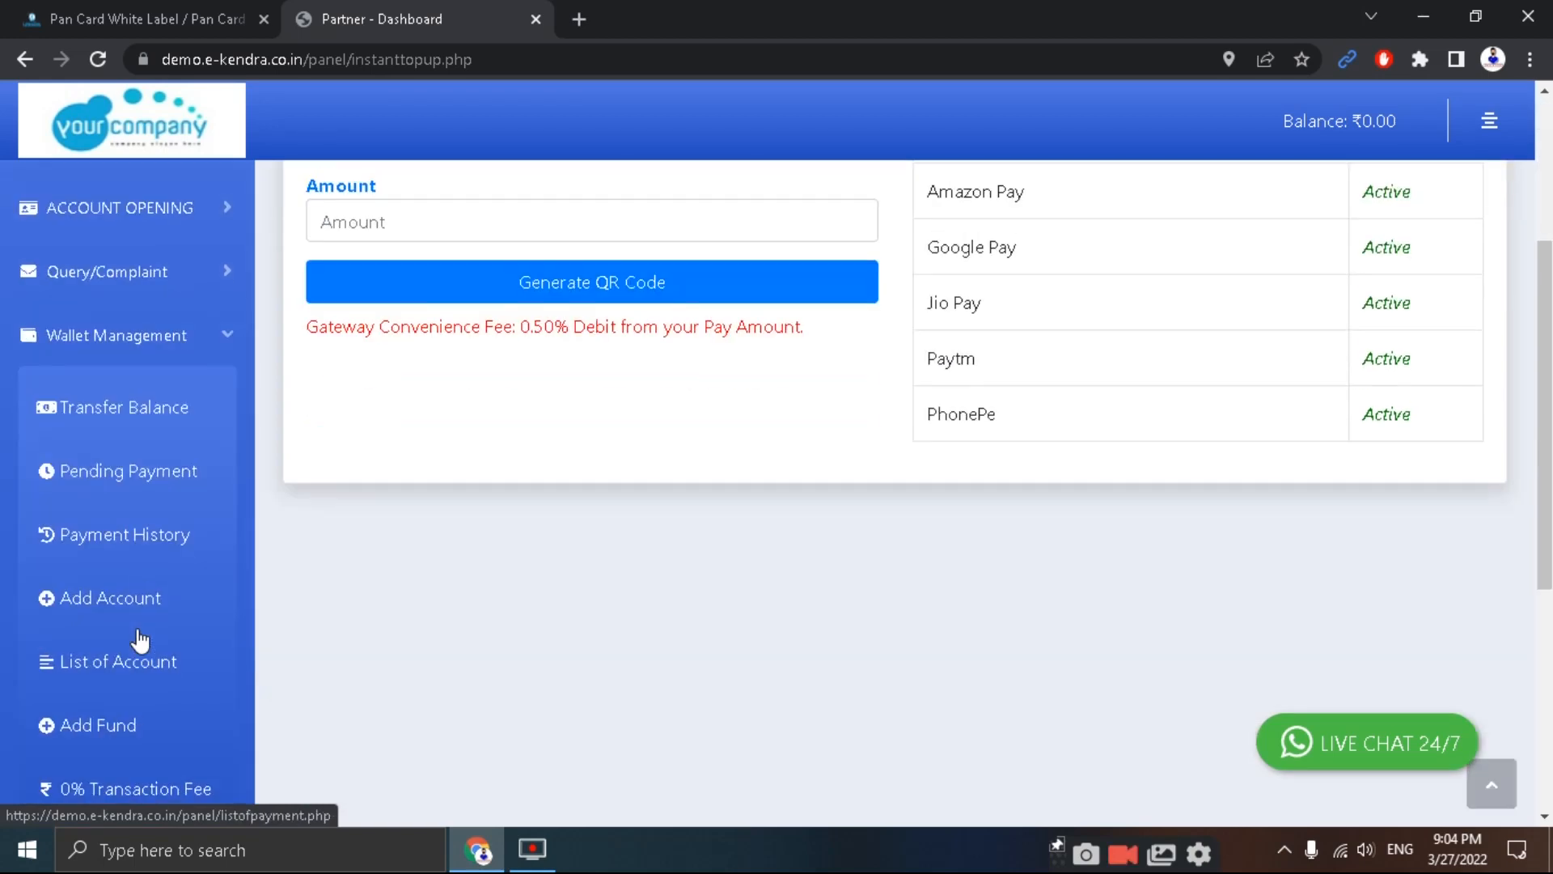
click(139, 631)
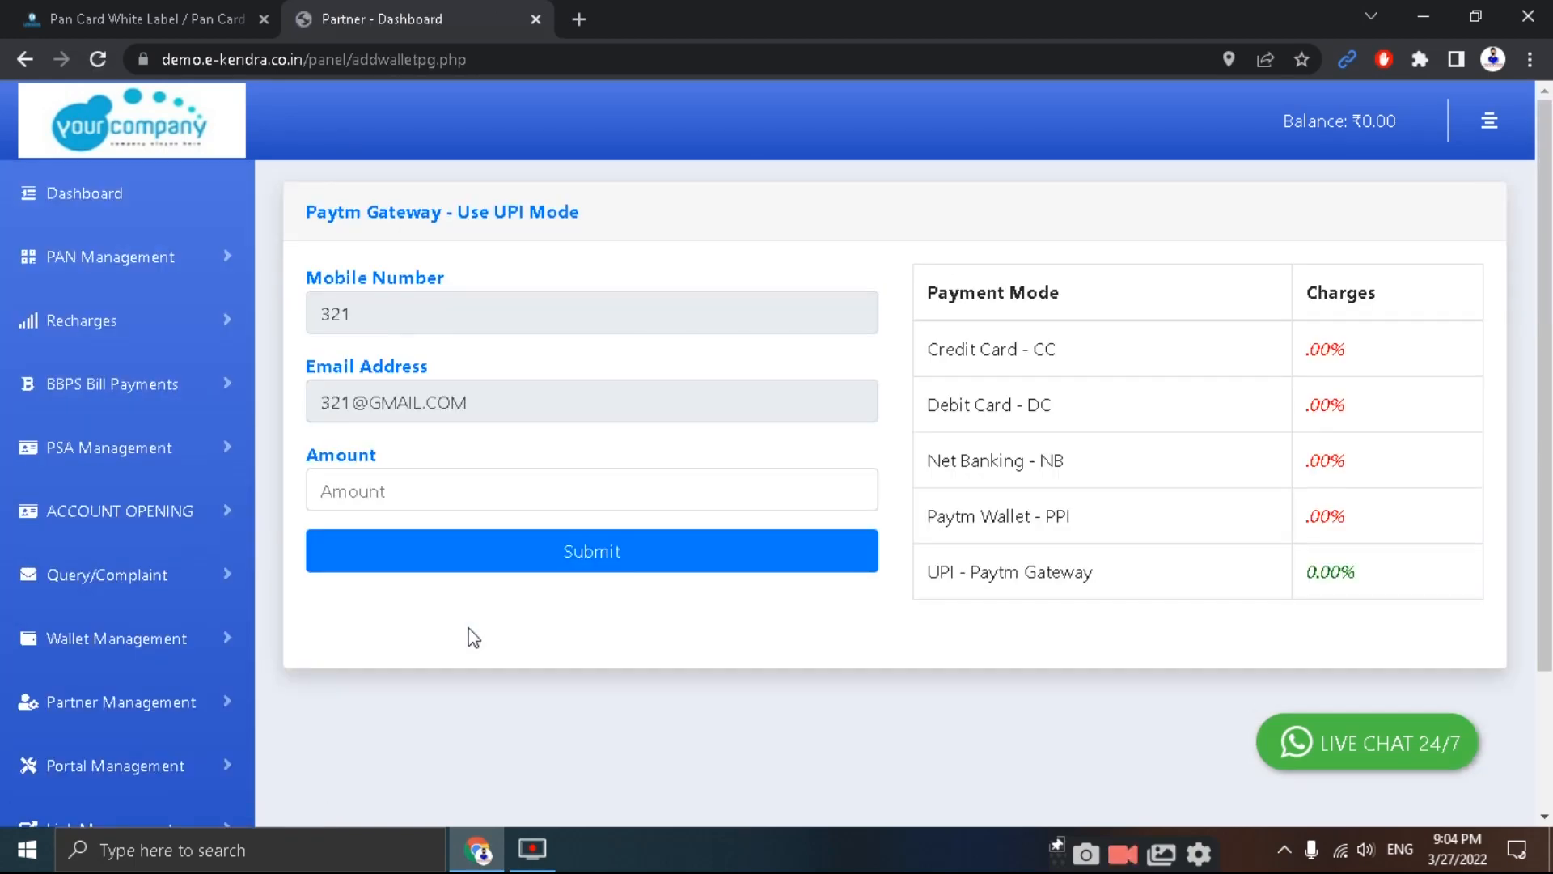
Step: Look through the Partner Management and Portal Management options and open the portal's notification editor
scroll(474, 637, down, 2)
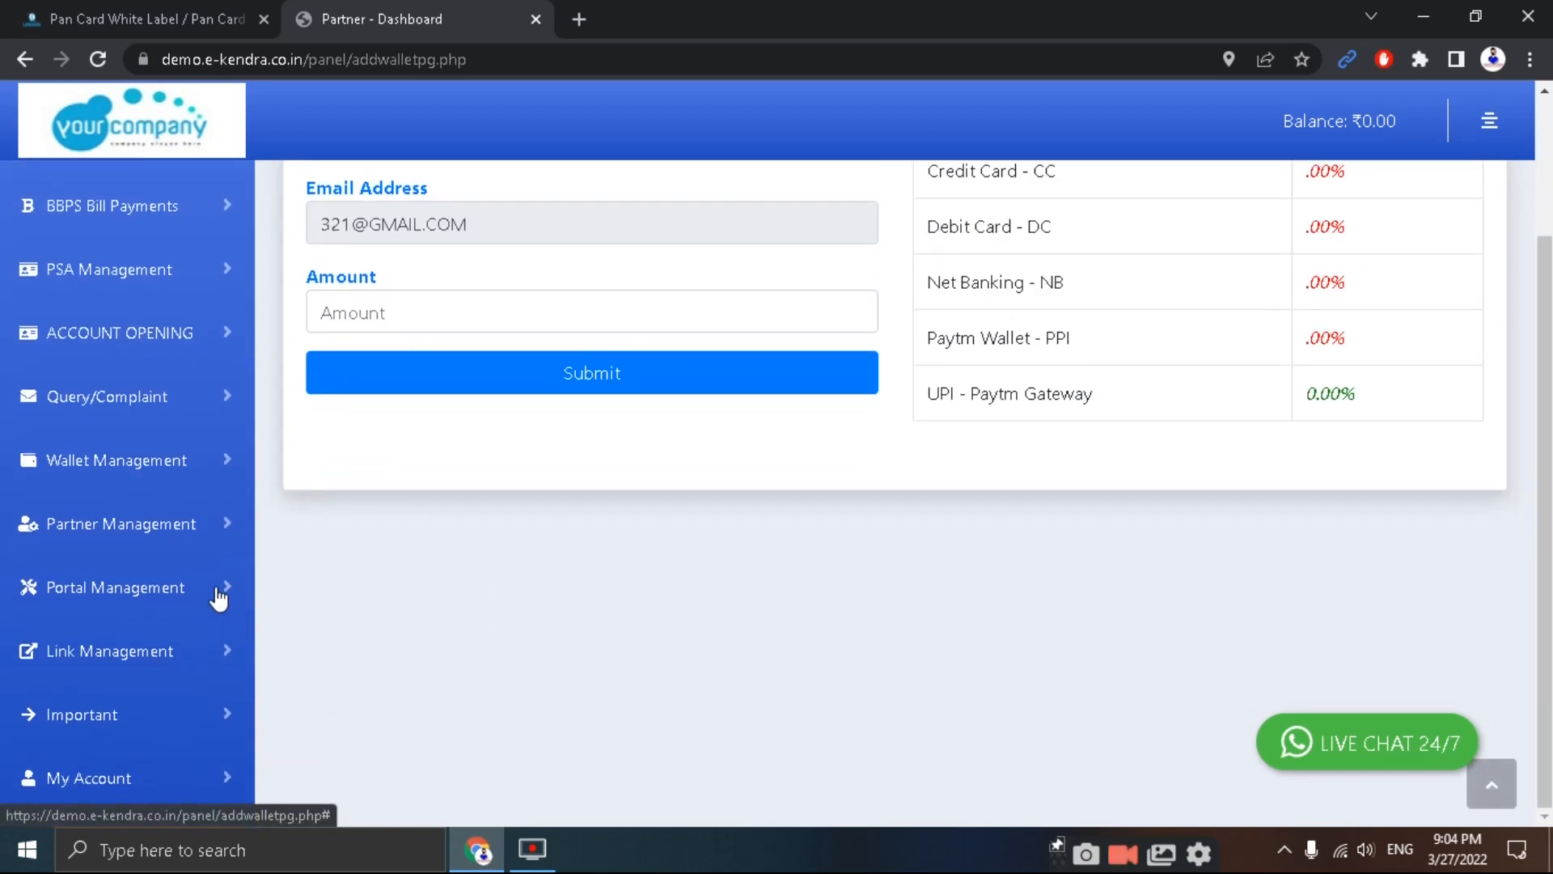
click(197, 536)
scroll(197, 544, down, 2)
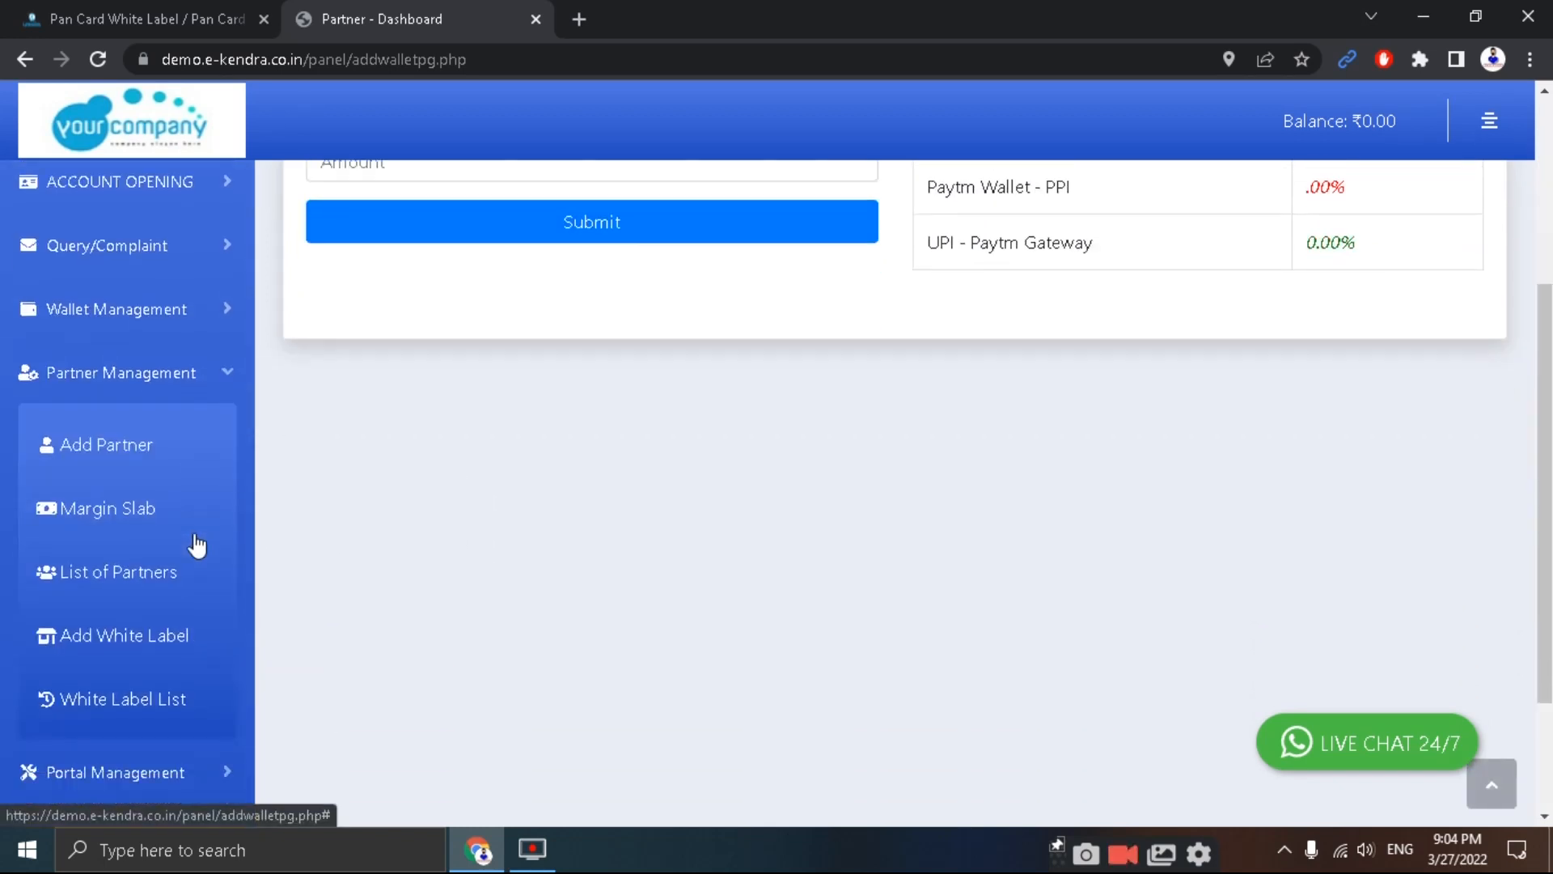
click(197, 387)
click(167, 595)
scroll(167, 599, down, 2)
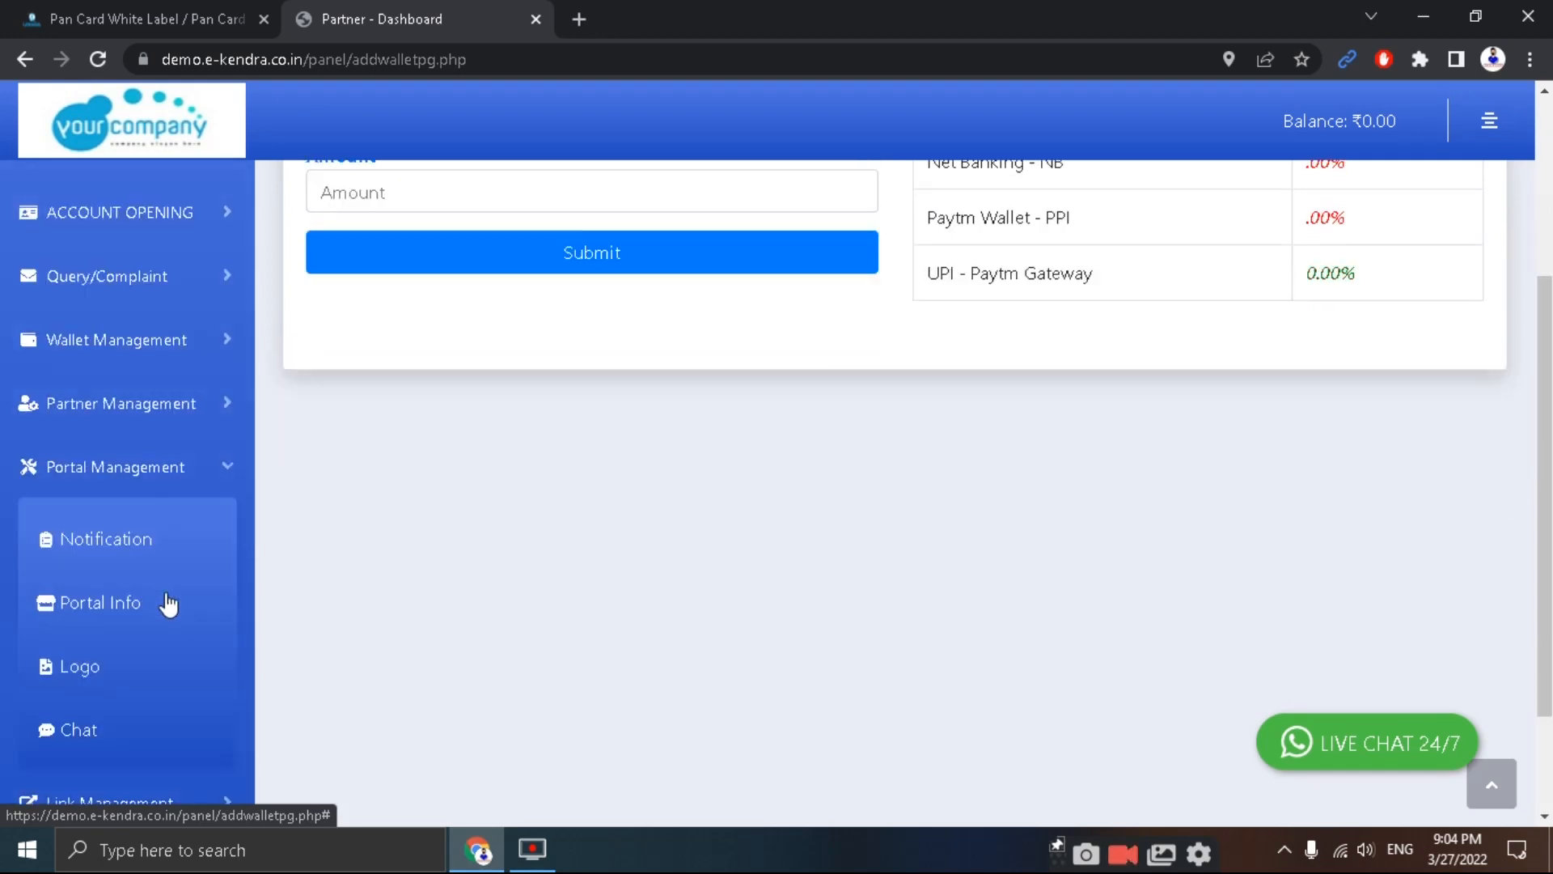
click(121, 523)
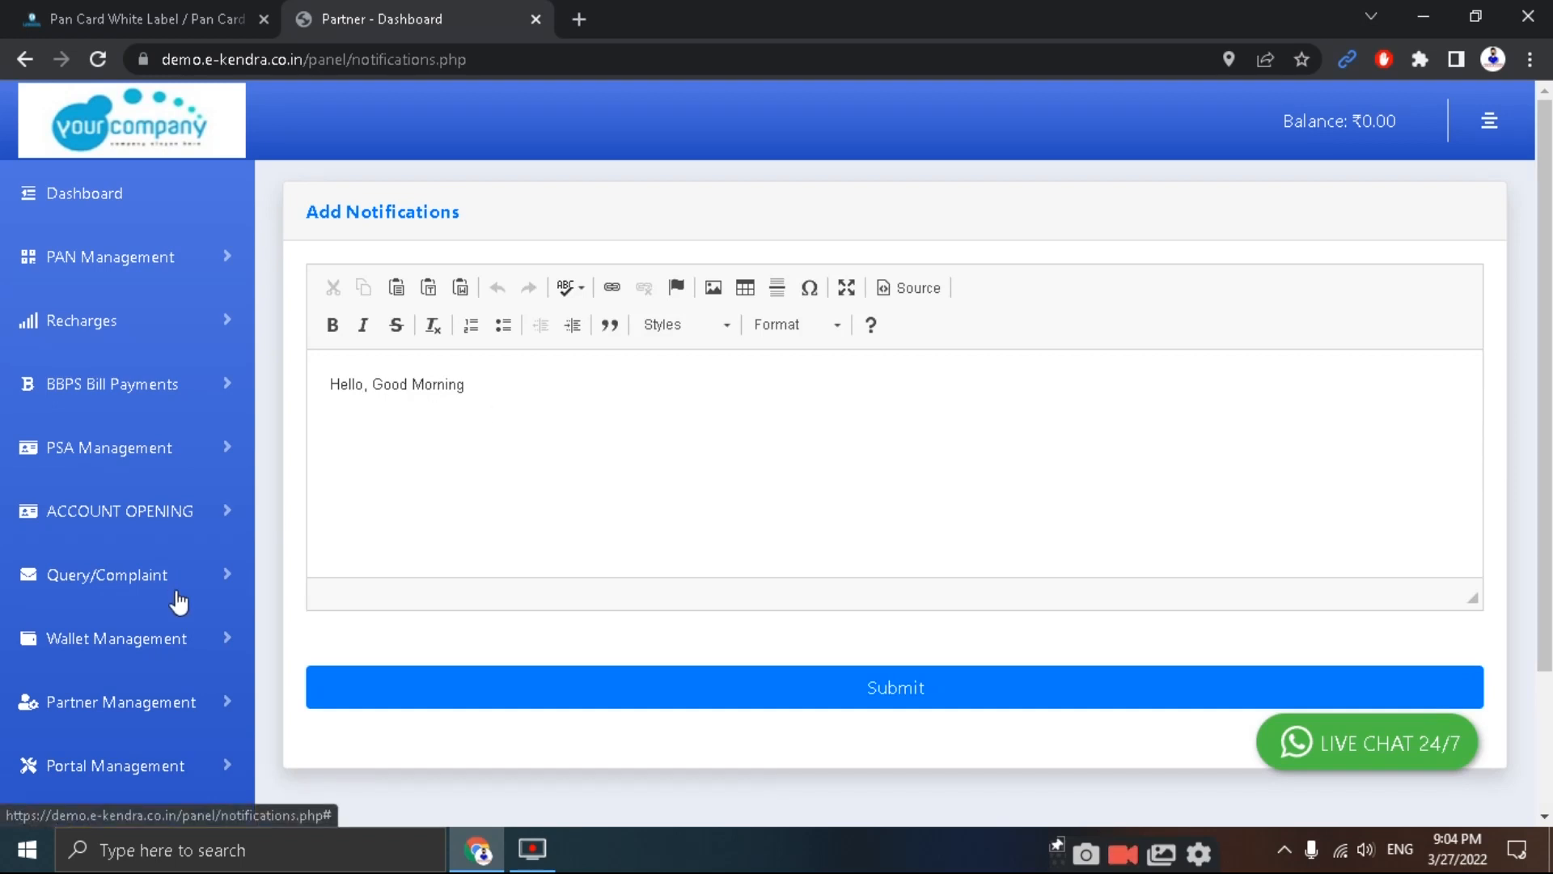
Step: Open the Portal Info form and examine its company details, registration rates and SMS API credential fields
scroll(284, 624, down, 2)
click(215, 613)
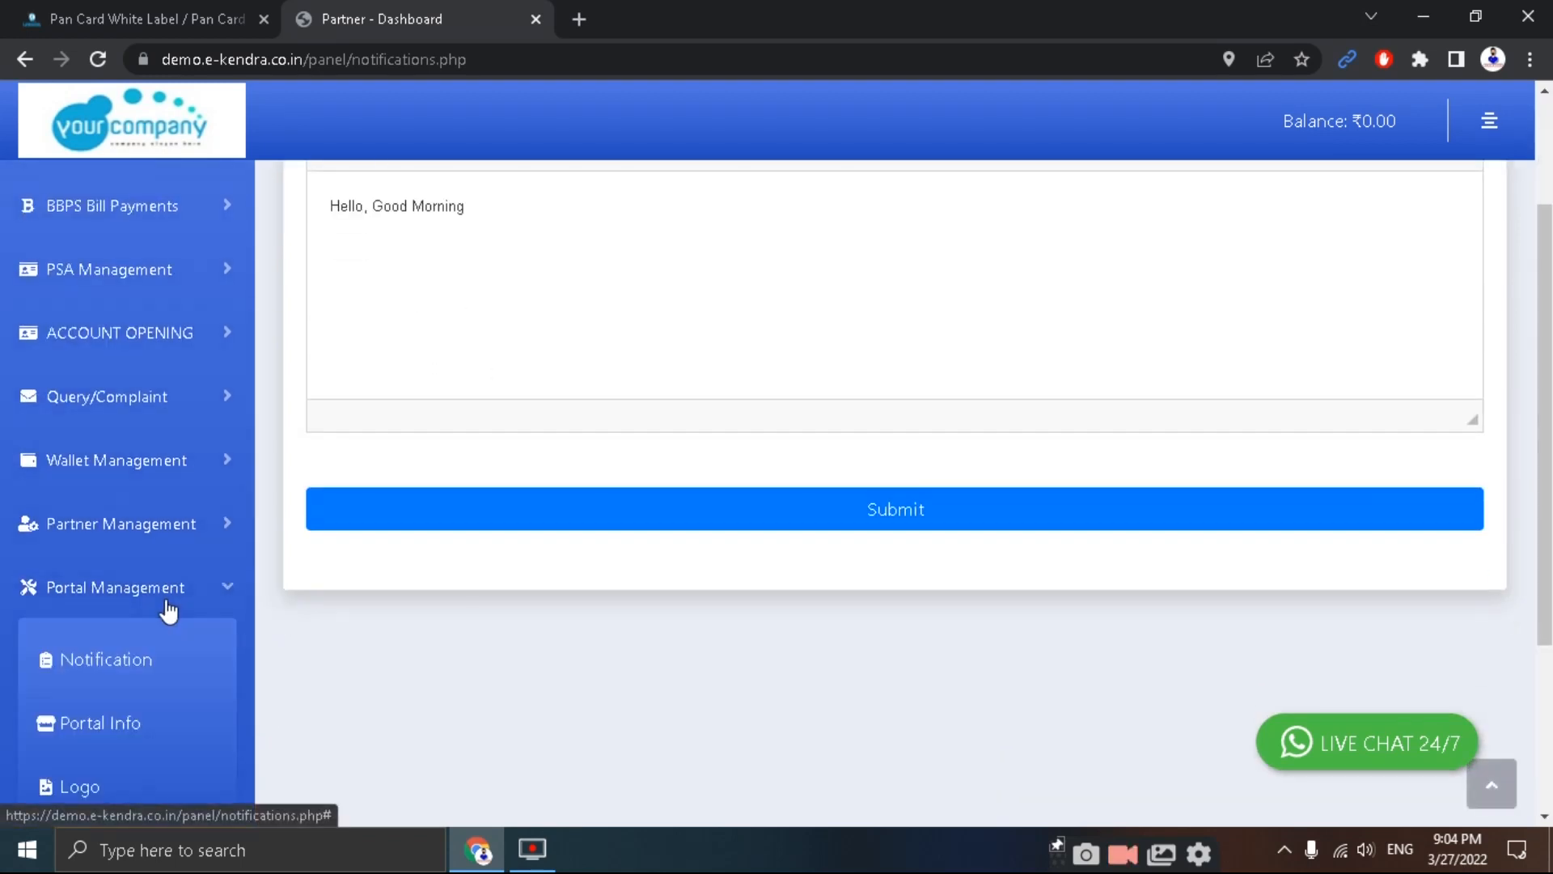
scroll(167, 613, down, 1)
click(128, 588)
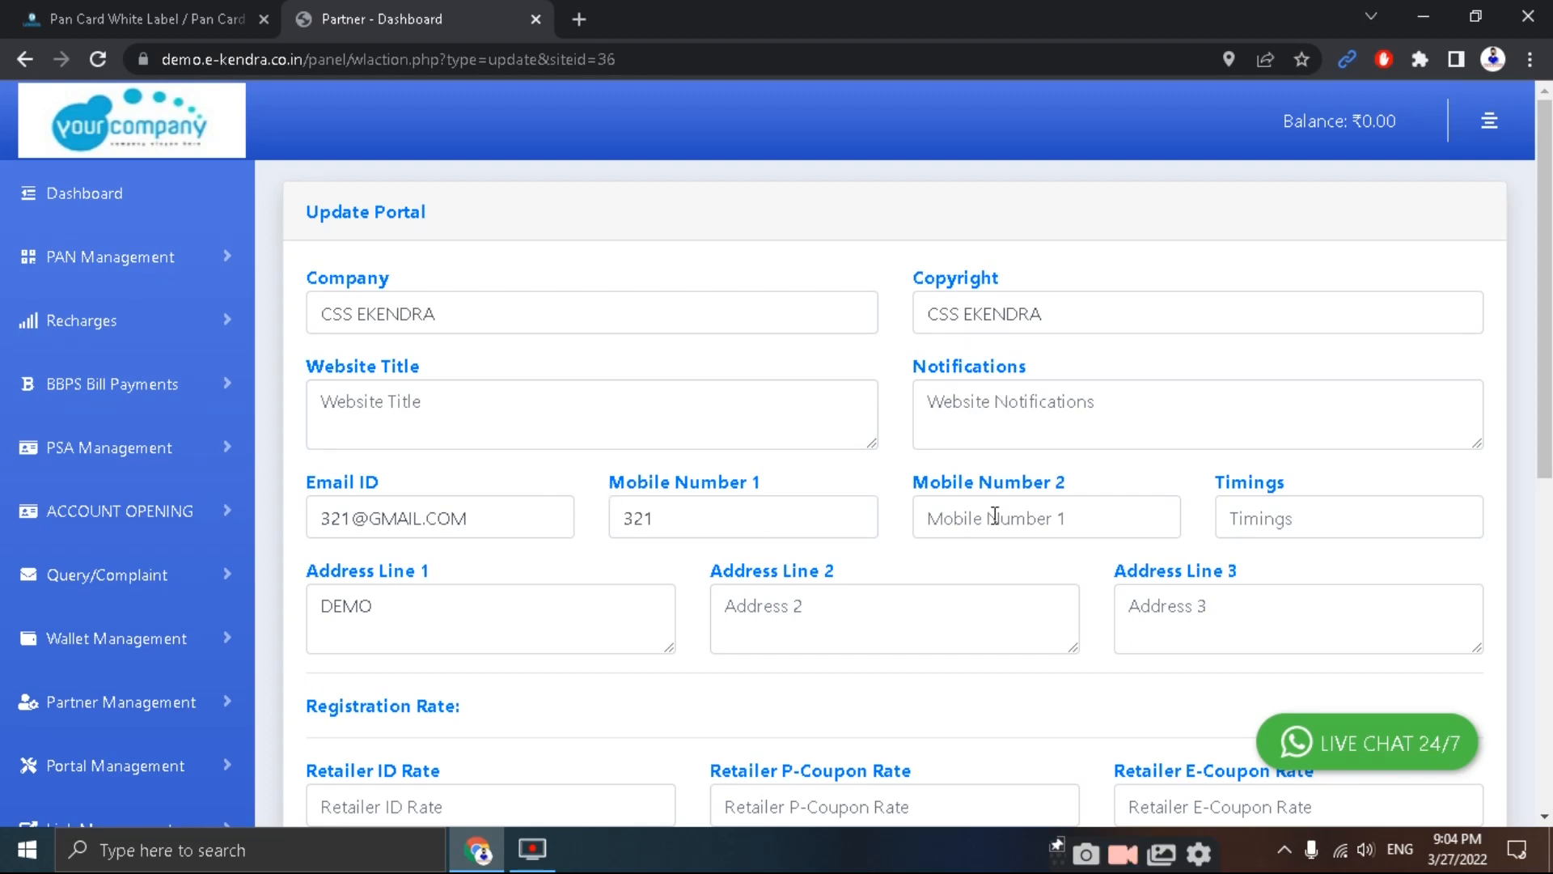
scroll(582, 566, down, 2)
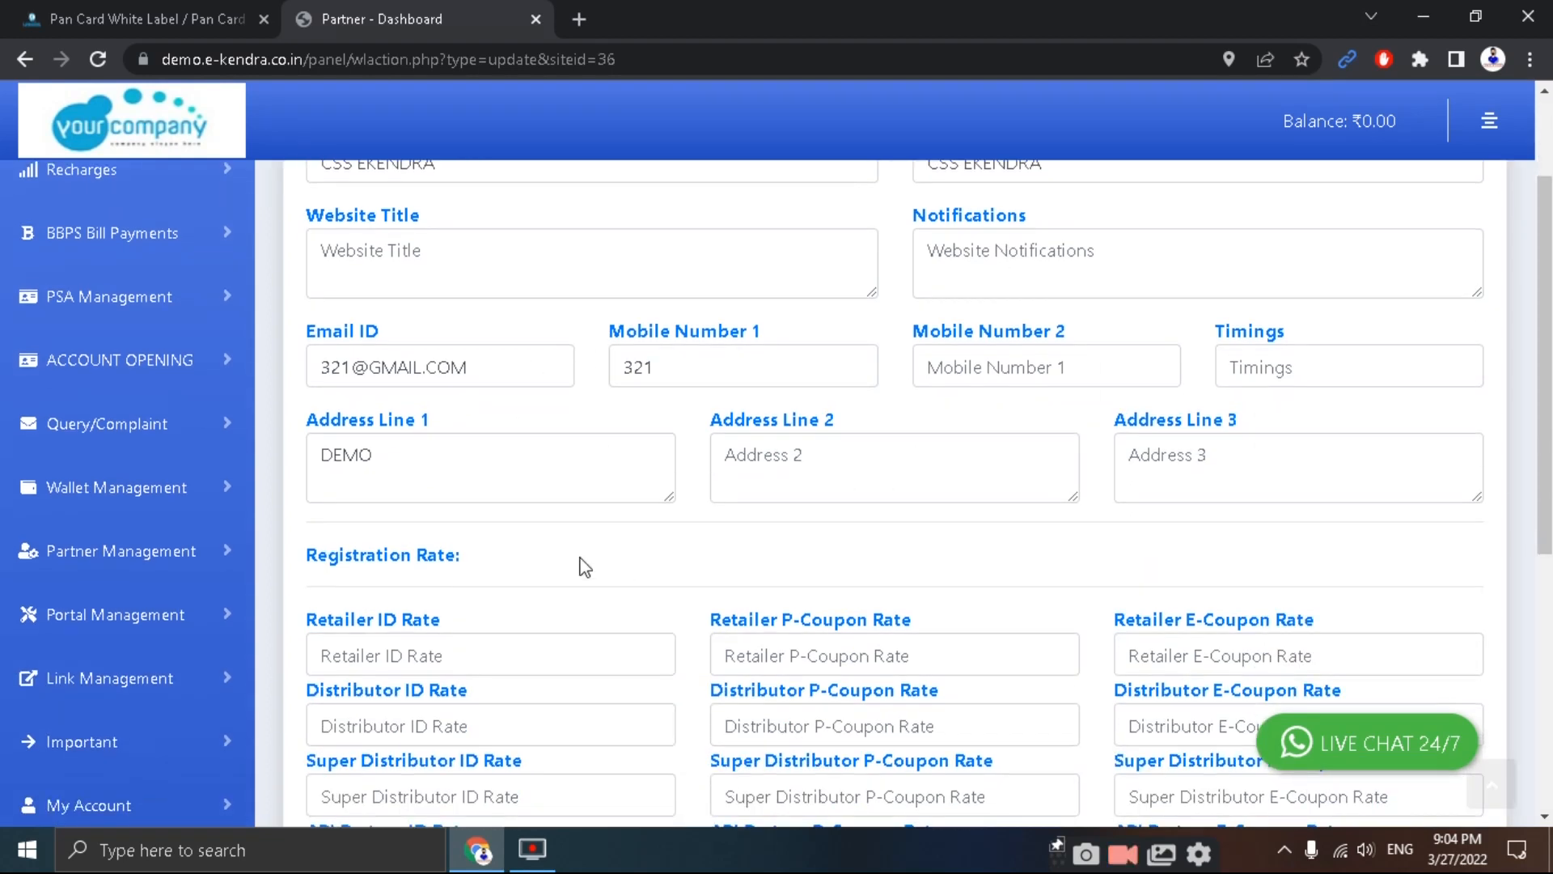
scroll(1129, 489, down, 4)
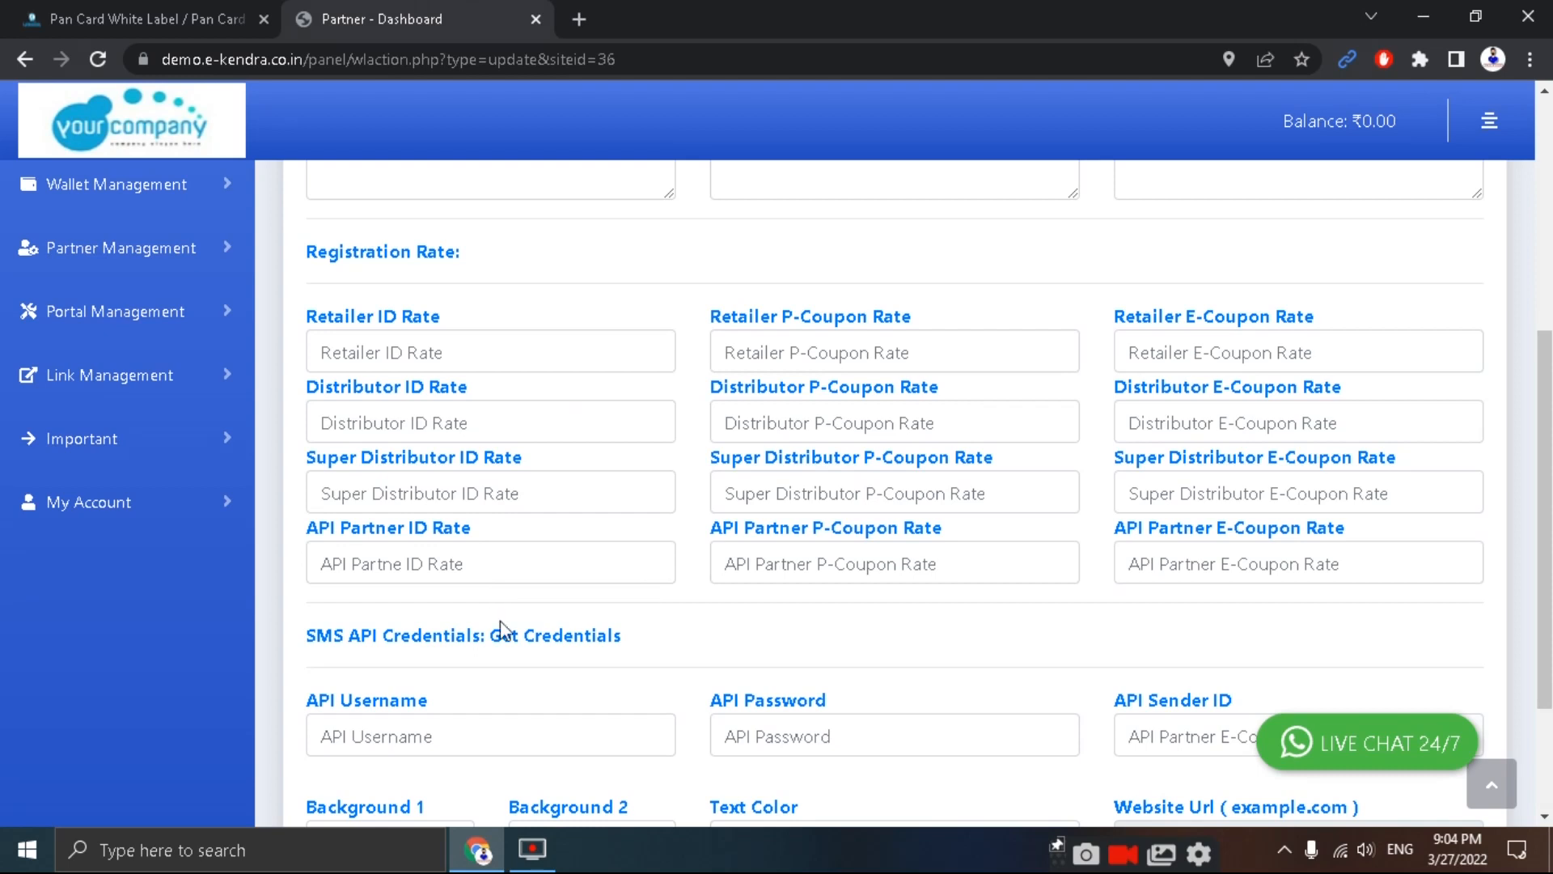
scroll(503, 630, down, 1)
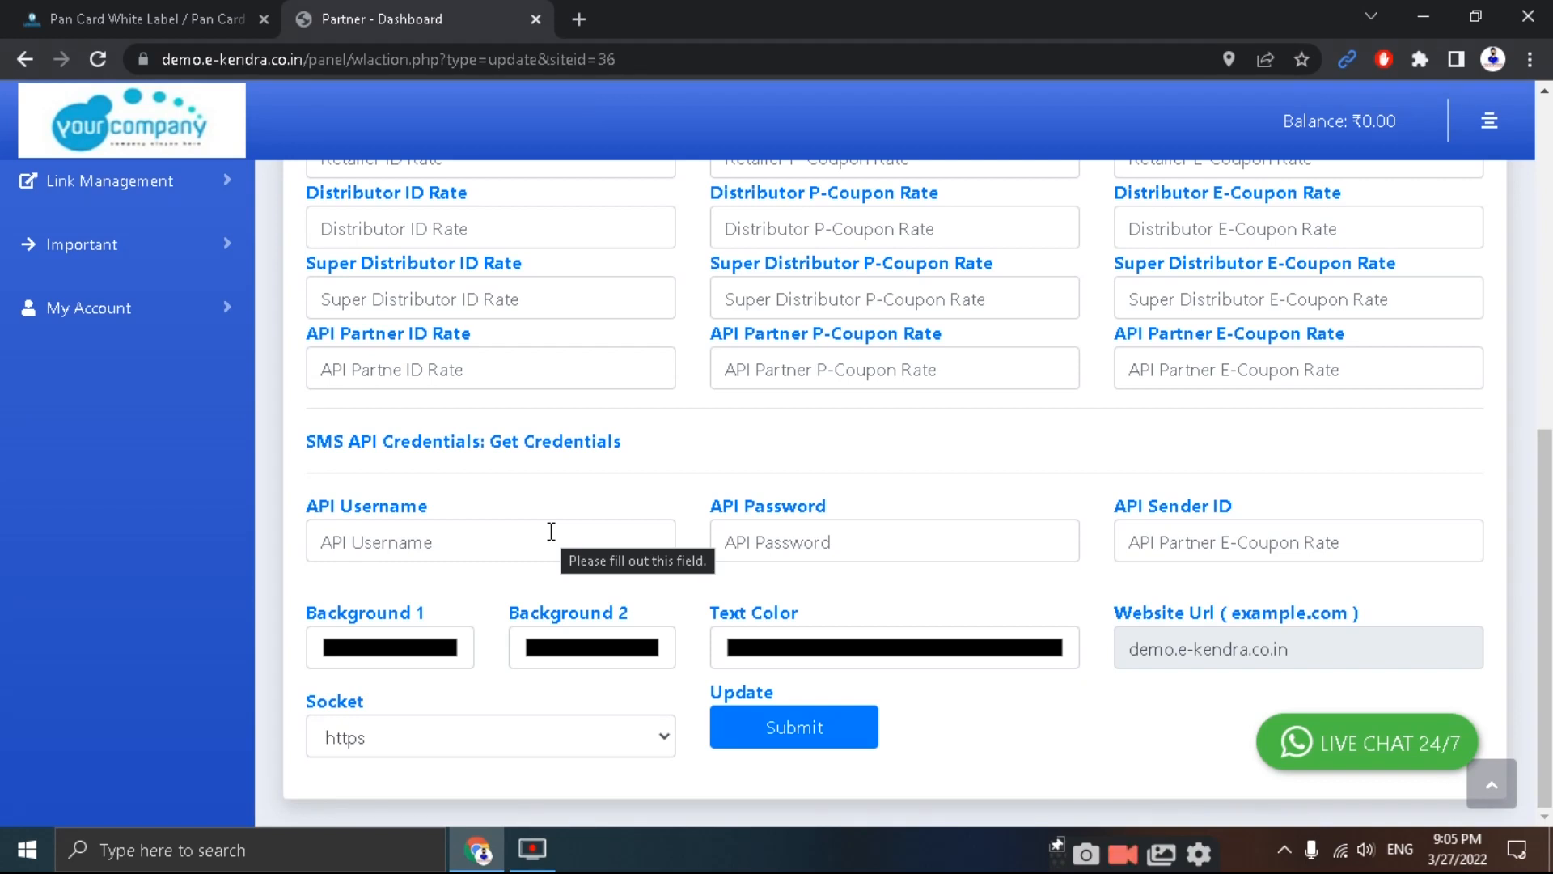
Step: Review the whole Update Portal form again, including the colour choices for Background 1
scroll(551, 531, up, 8)
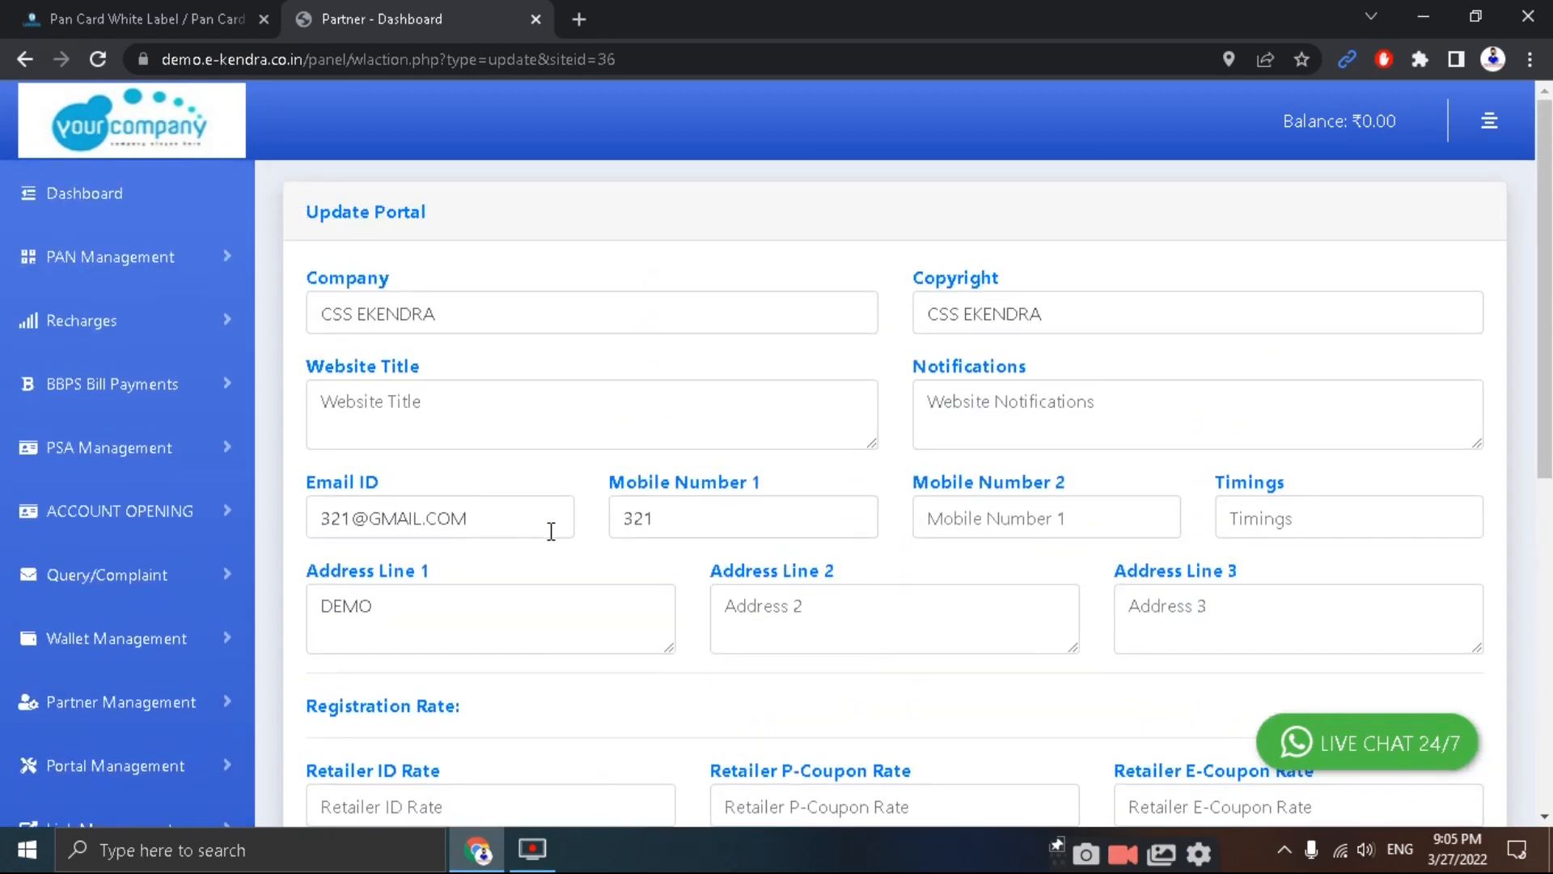
scroll(550, 531, down, 7)
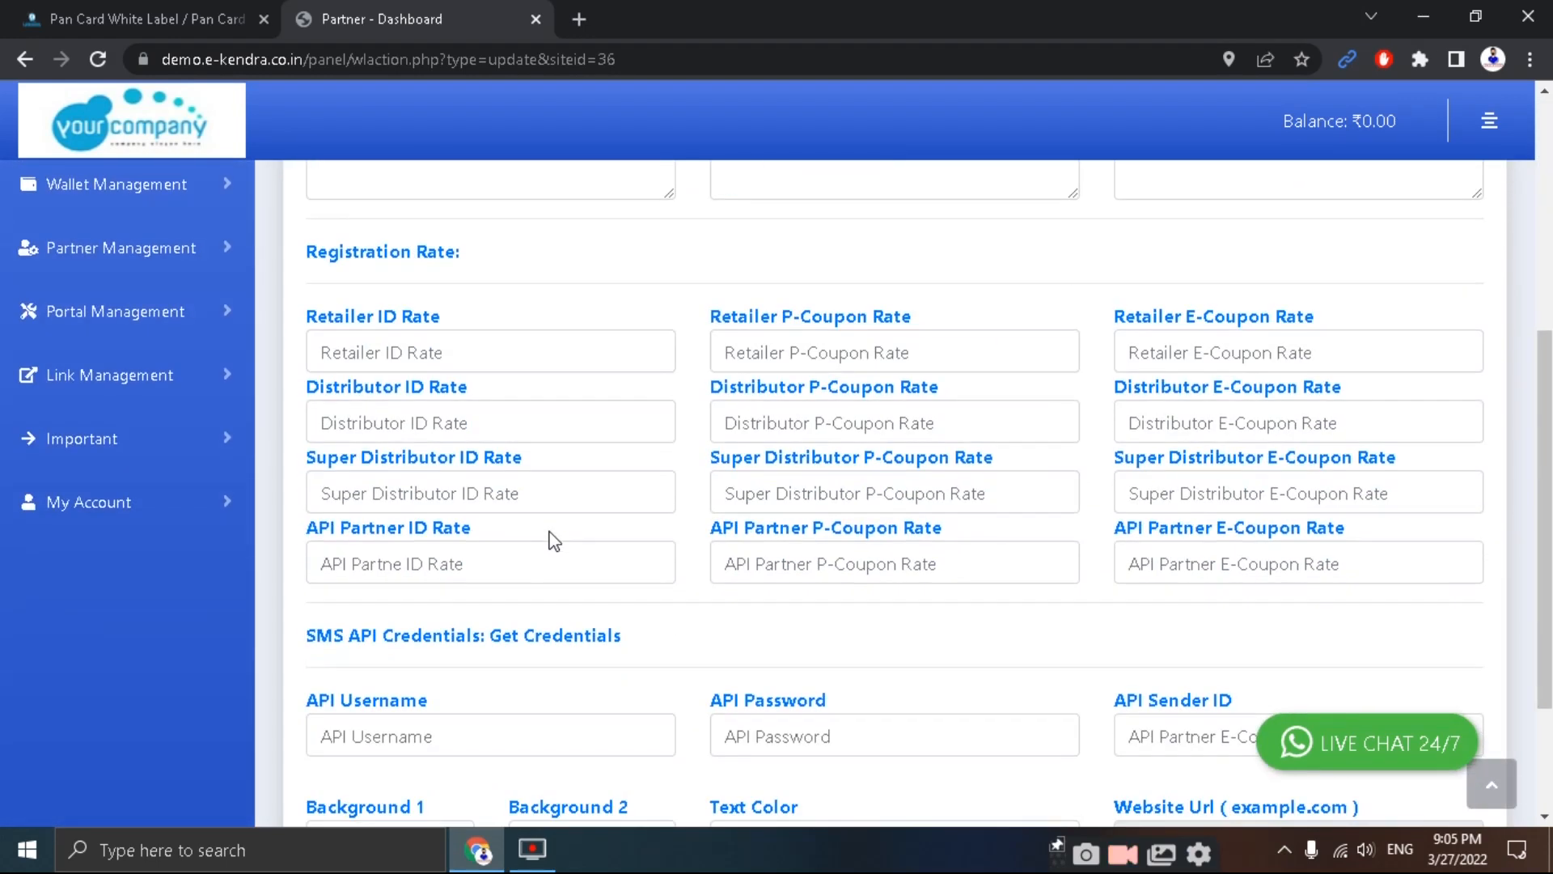
scroll(550, 532, down, 1)
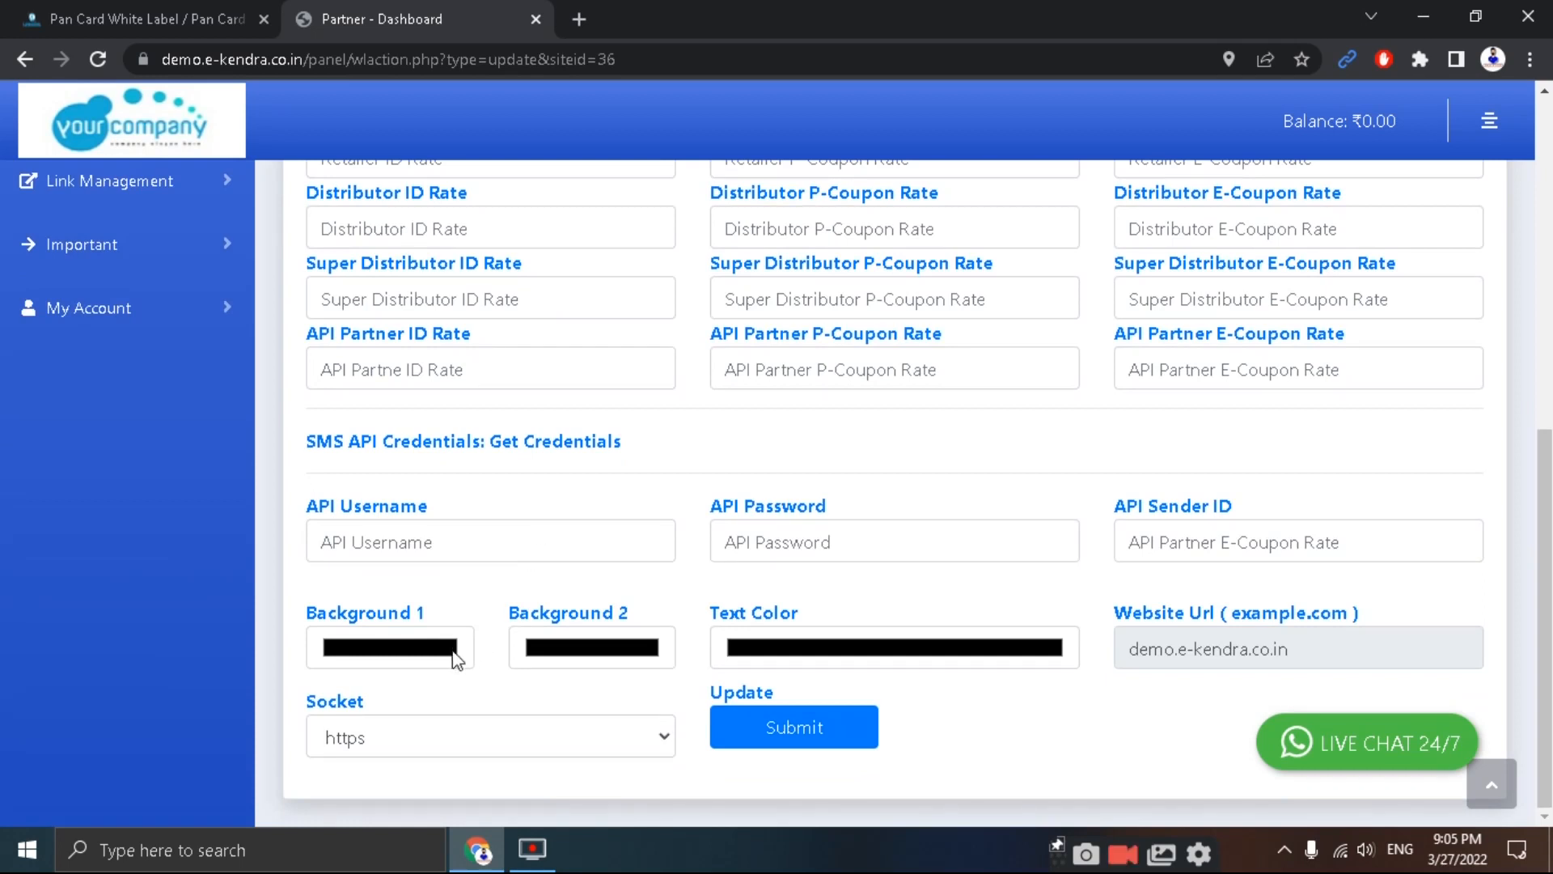
click(386, 651)
click(623, 609)
scroll(596, 634, up, 6)
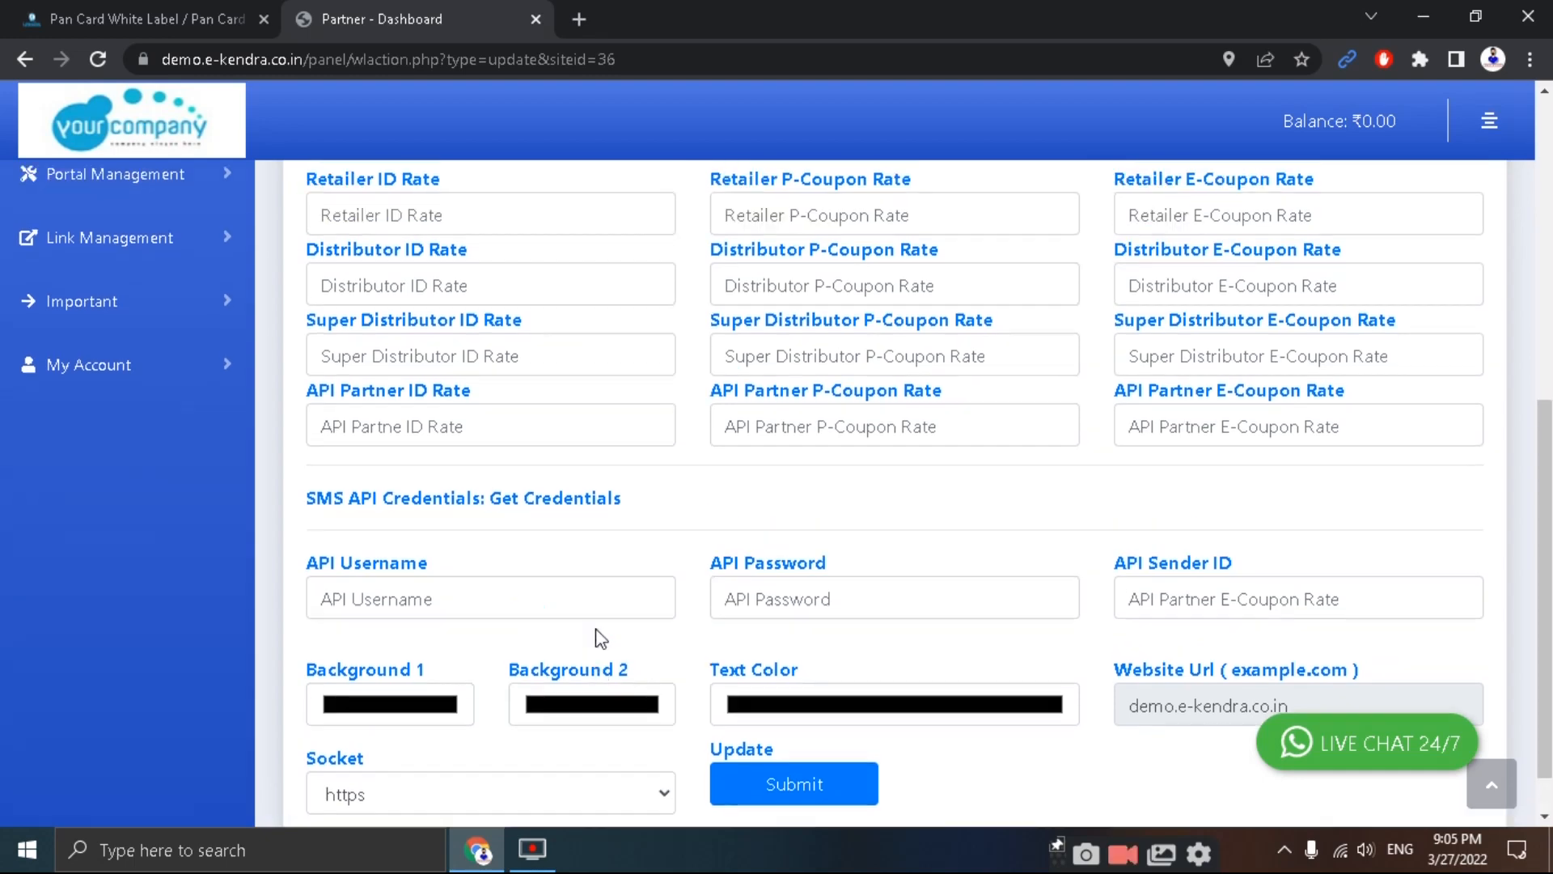
scroll(598, 630, up, 2)
scroll(597, 629, down, 2)
scroll(598, 629, up, 3)
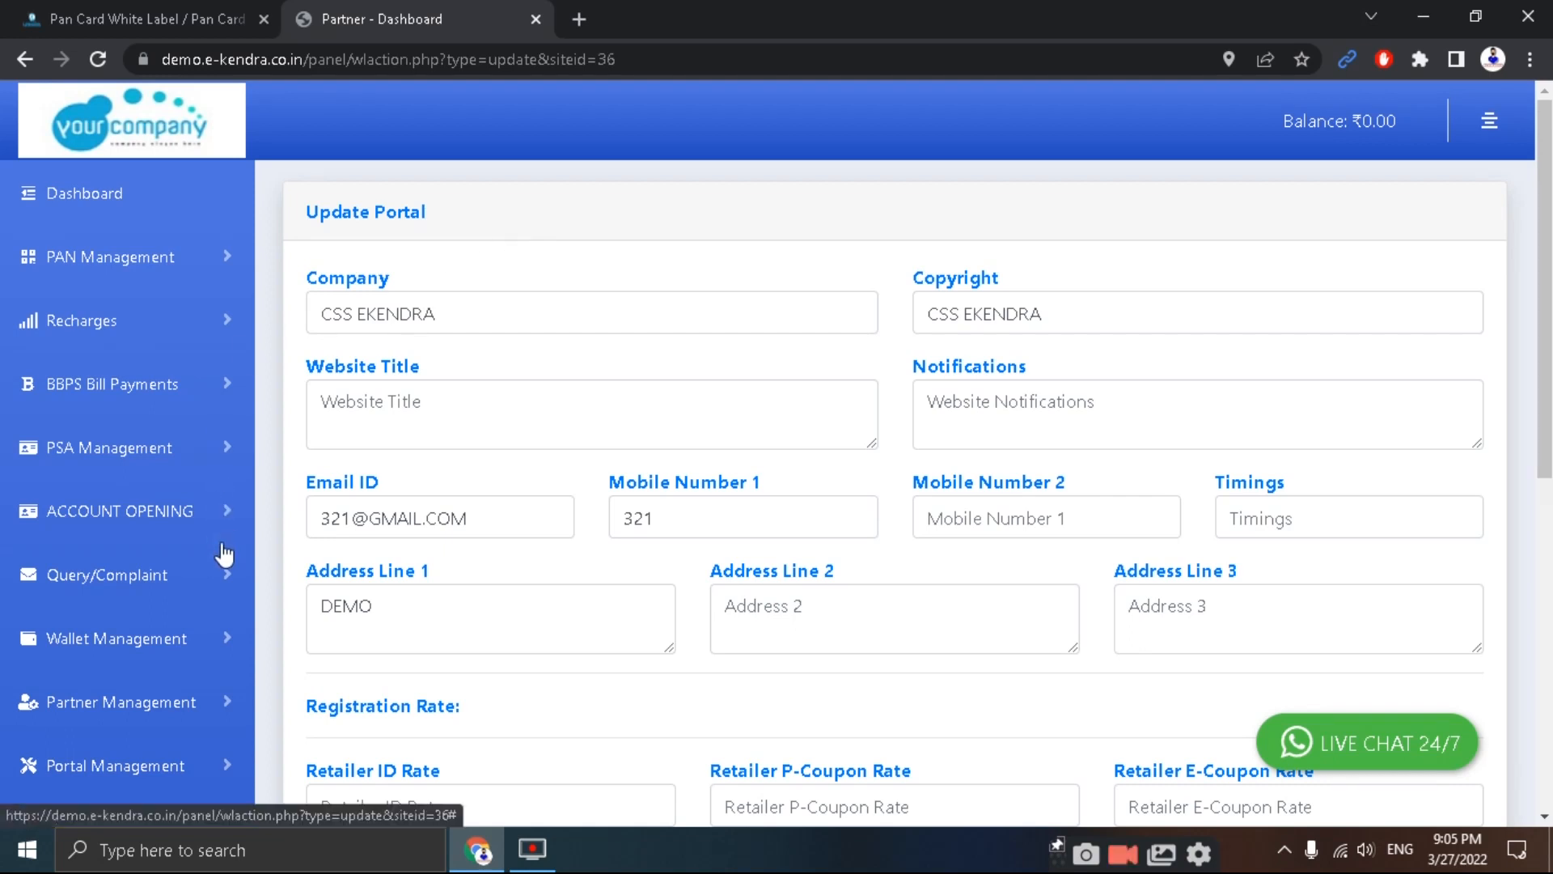
Step: Open the Vle Manage page under PSA Management
scroll(224, 555, down, 4)
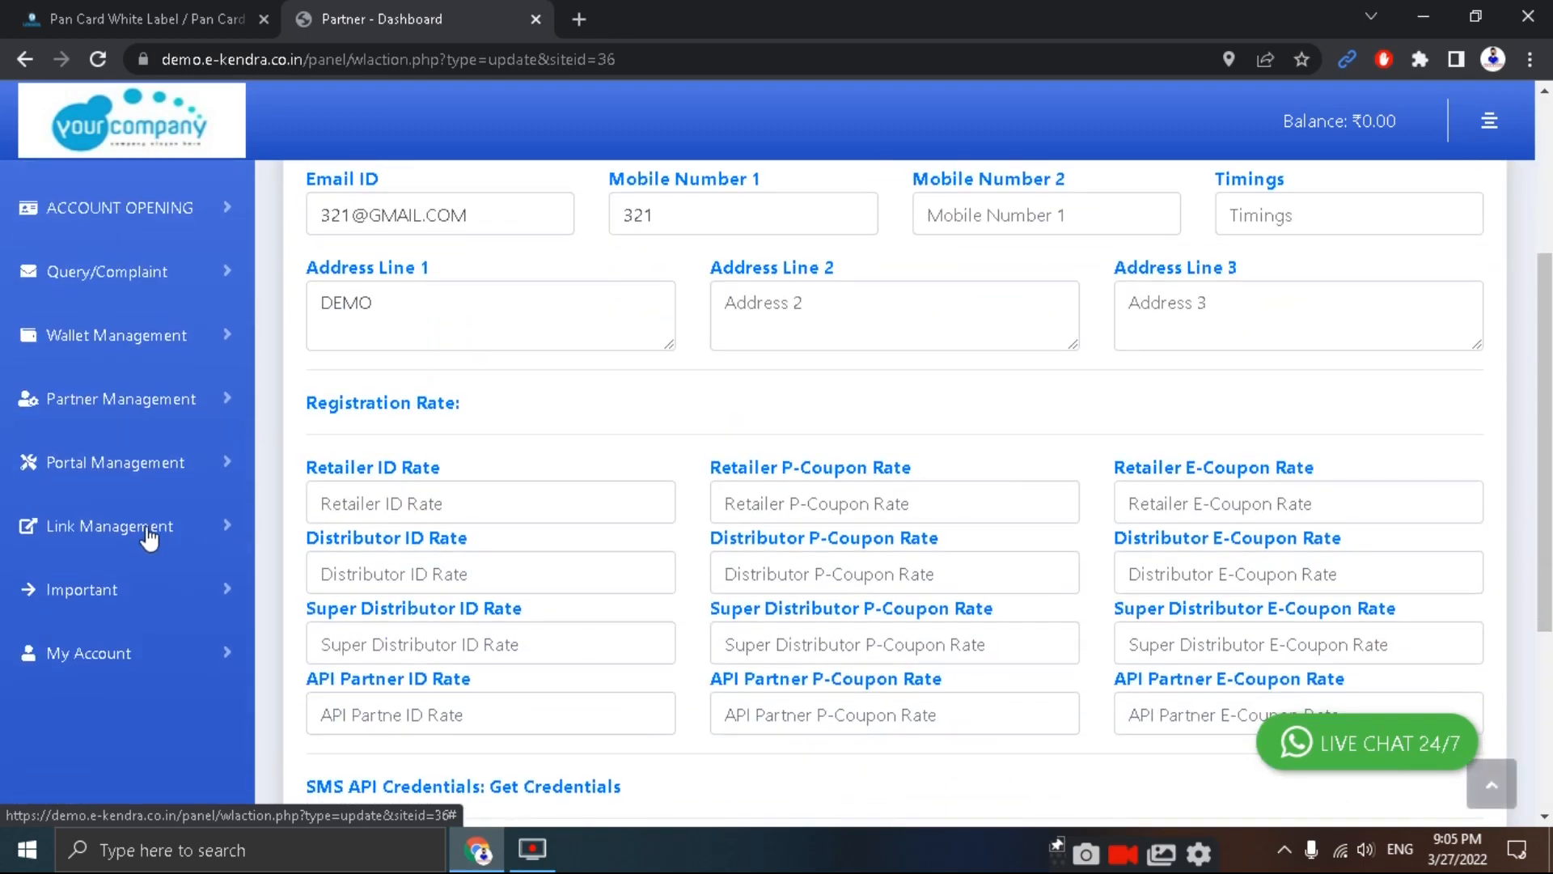
scroll(156, 577, up, 4)
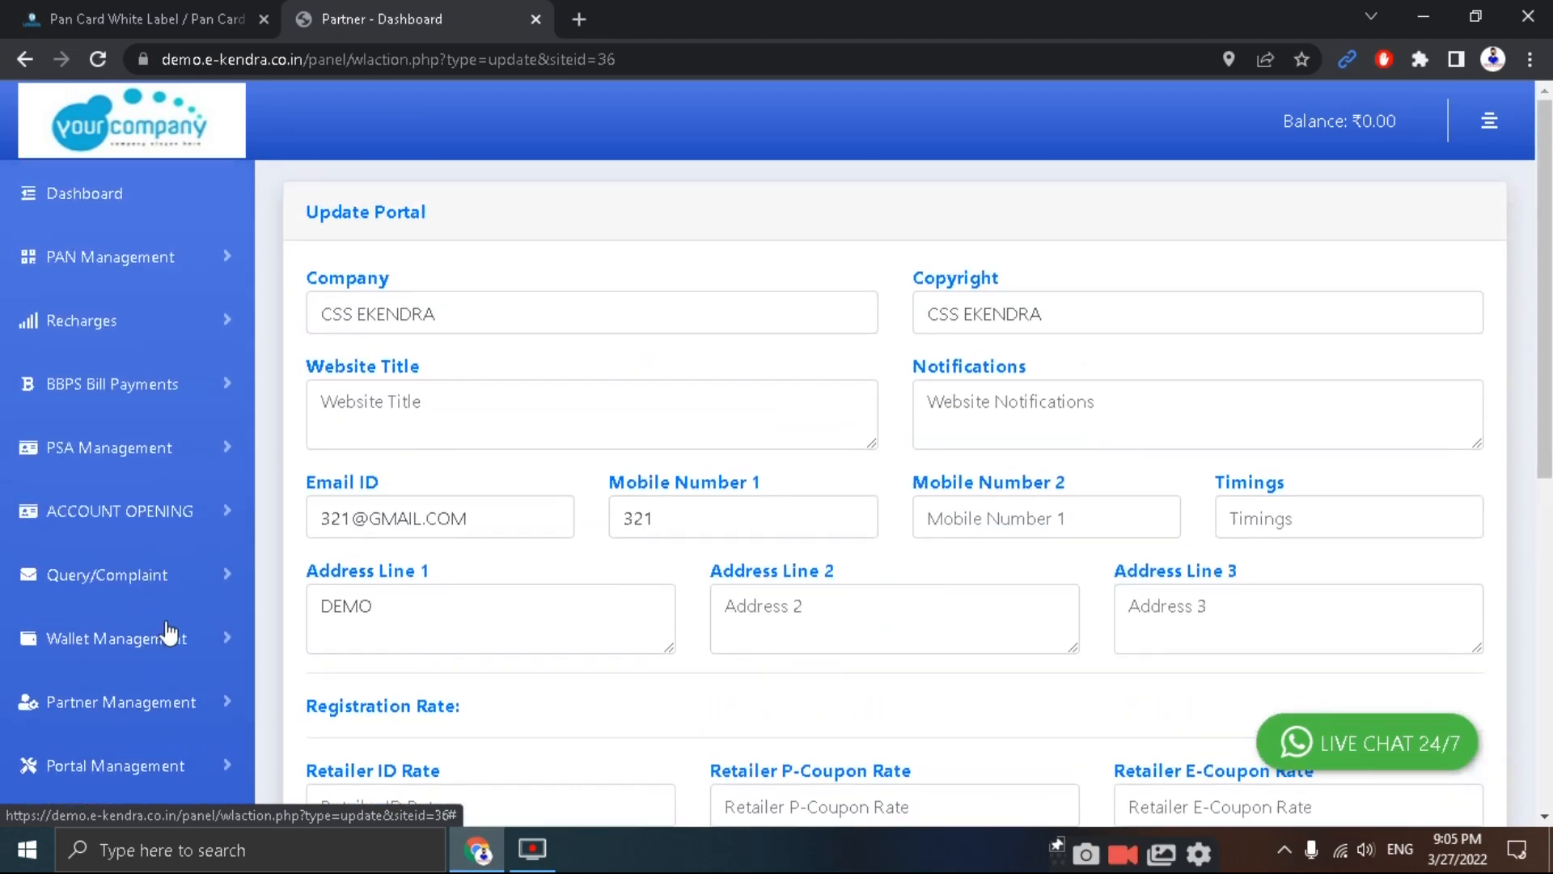
click(123, 452)
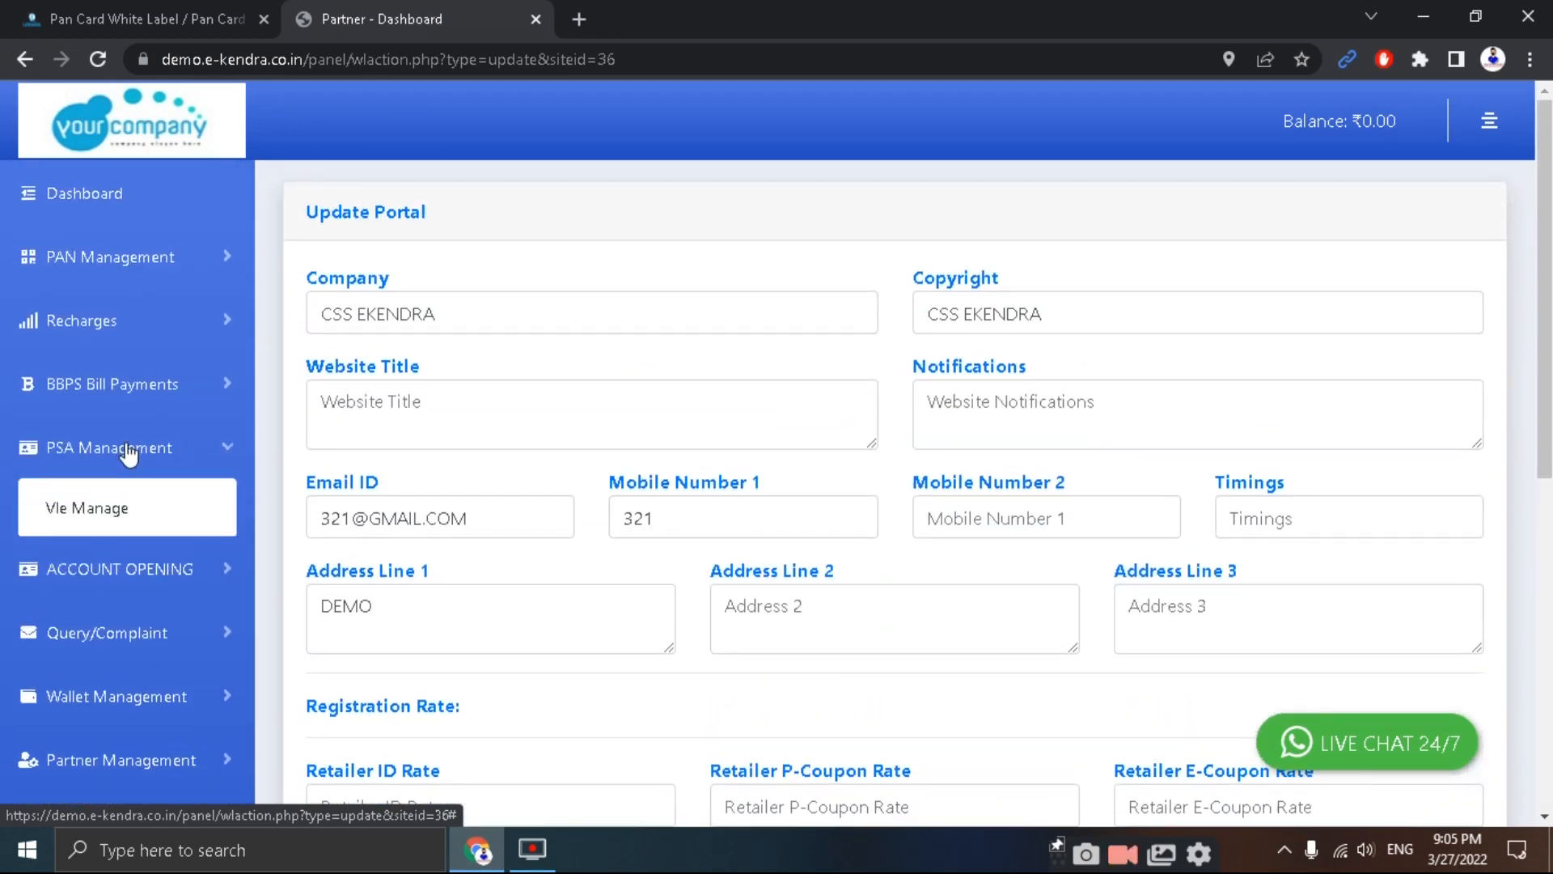
click(107, 517)
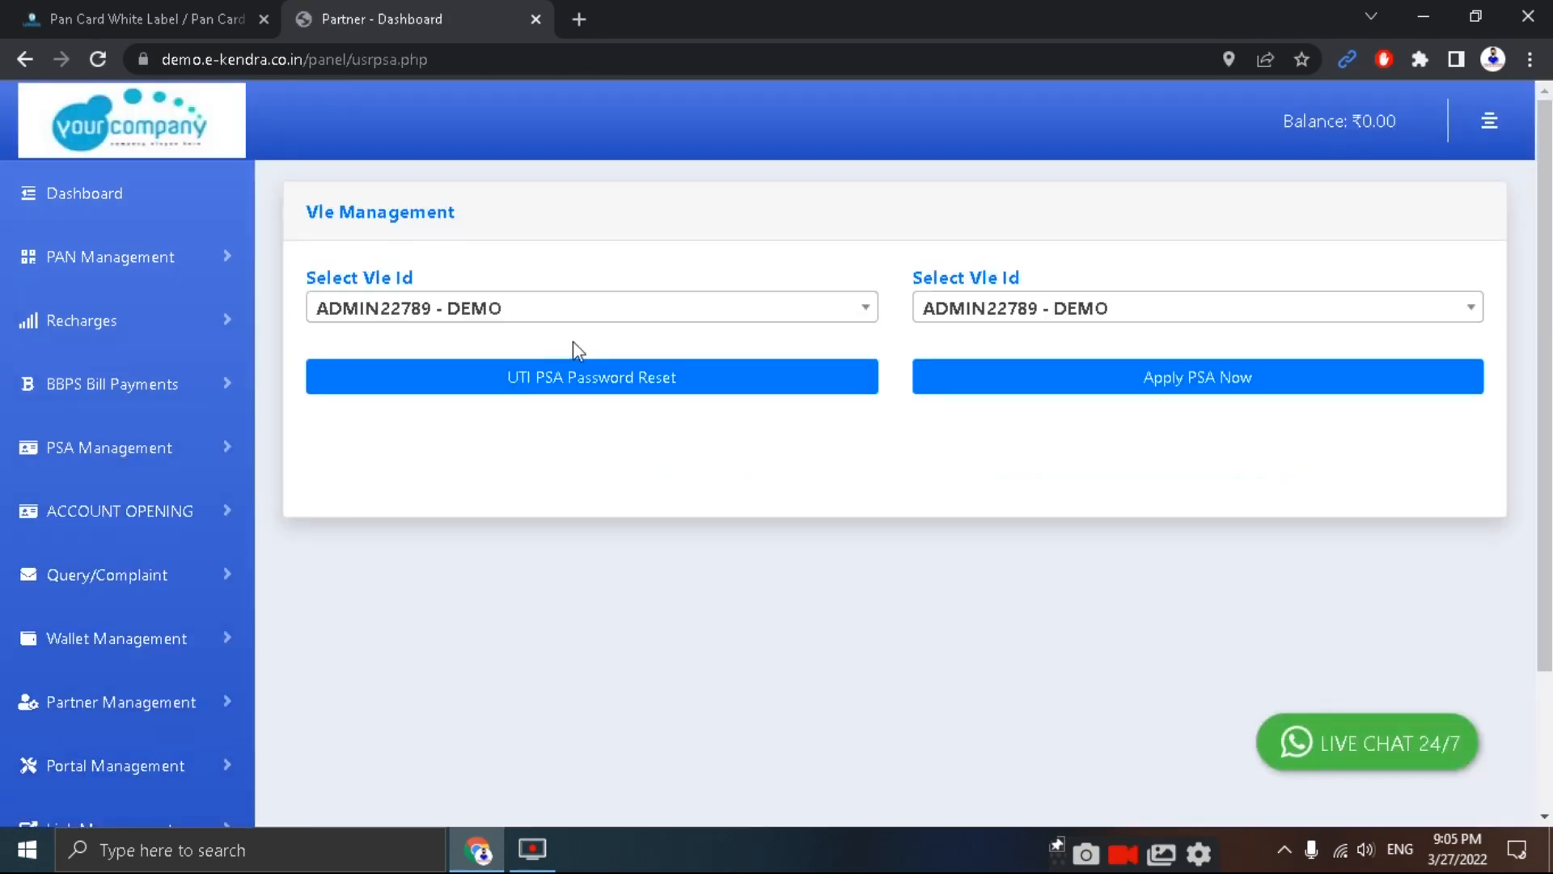
Step: Select the retailer's VLE ID for both the password reset and the PSA application, and try to apply for the PSA
click(632, 322)
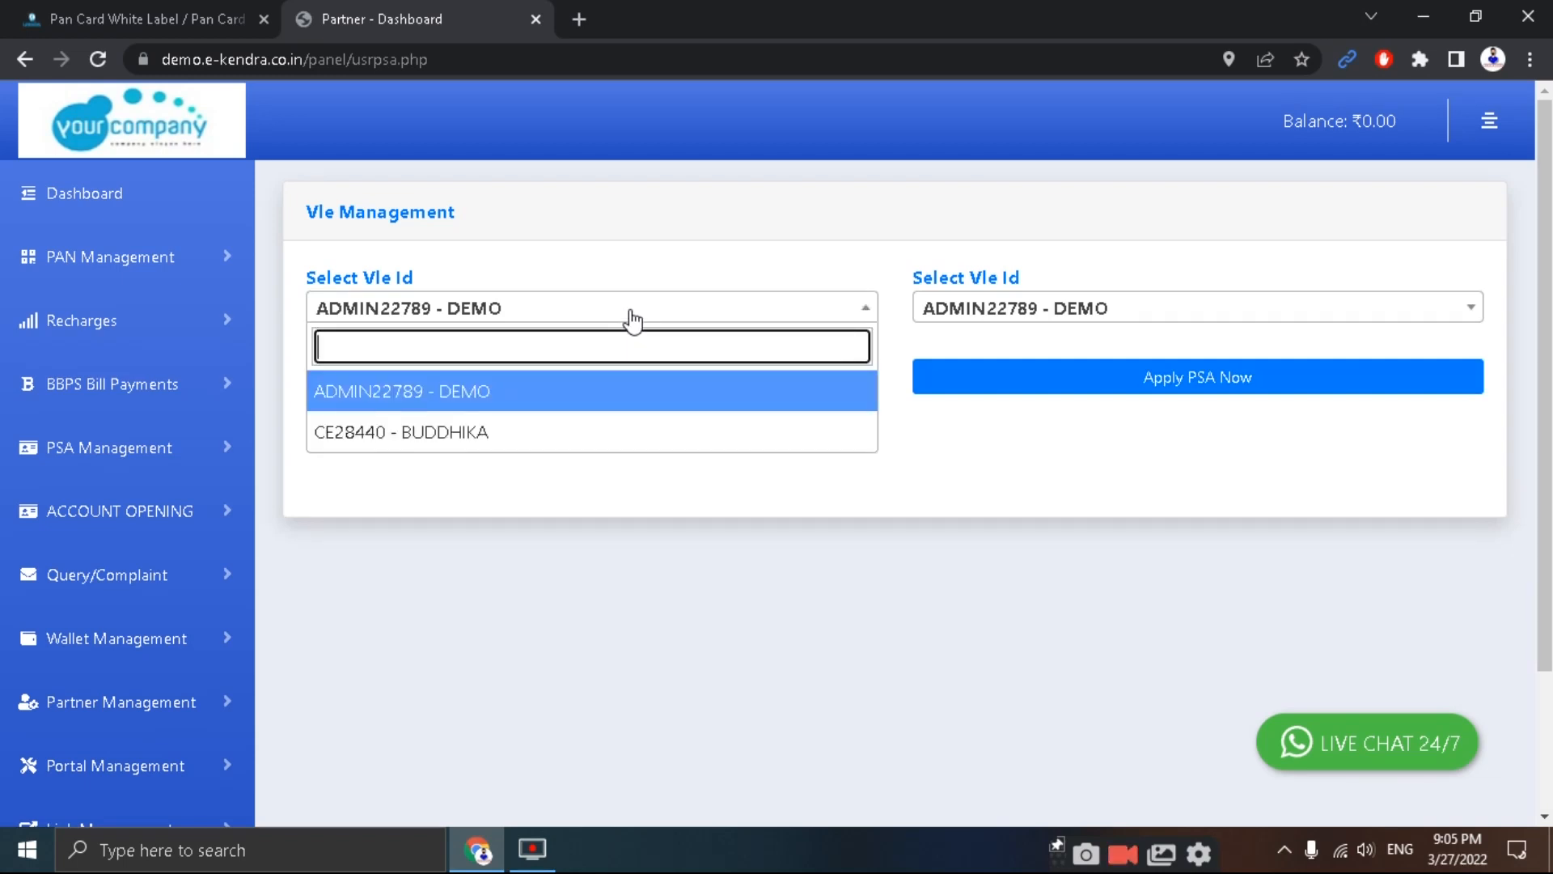
click(453, 433)
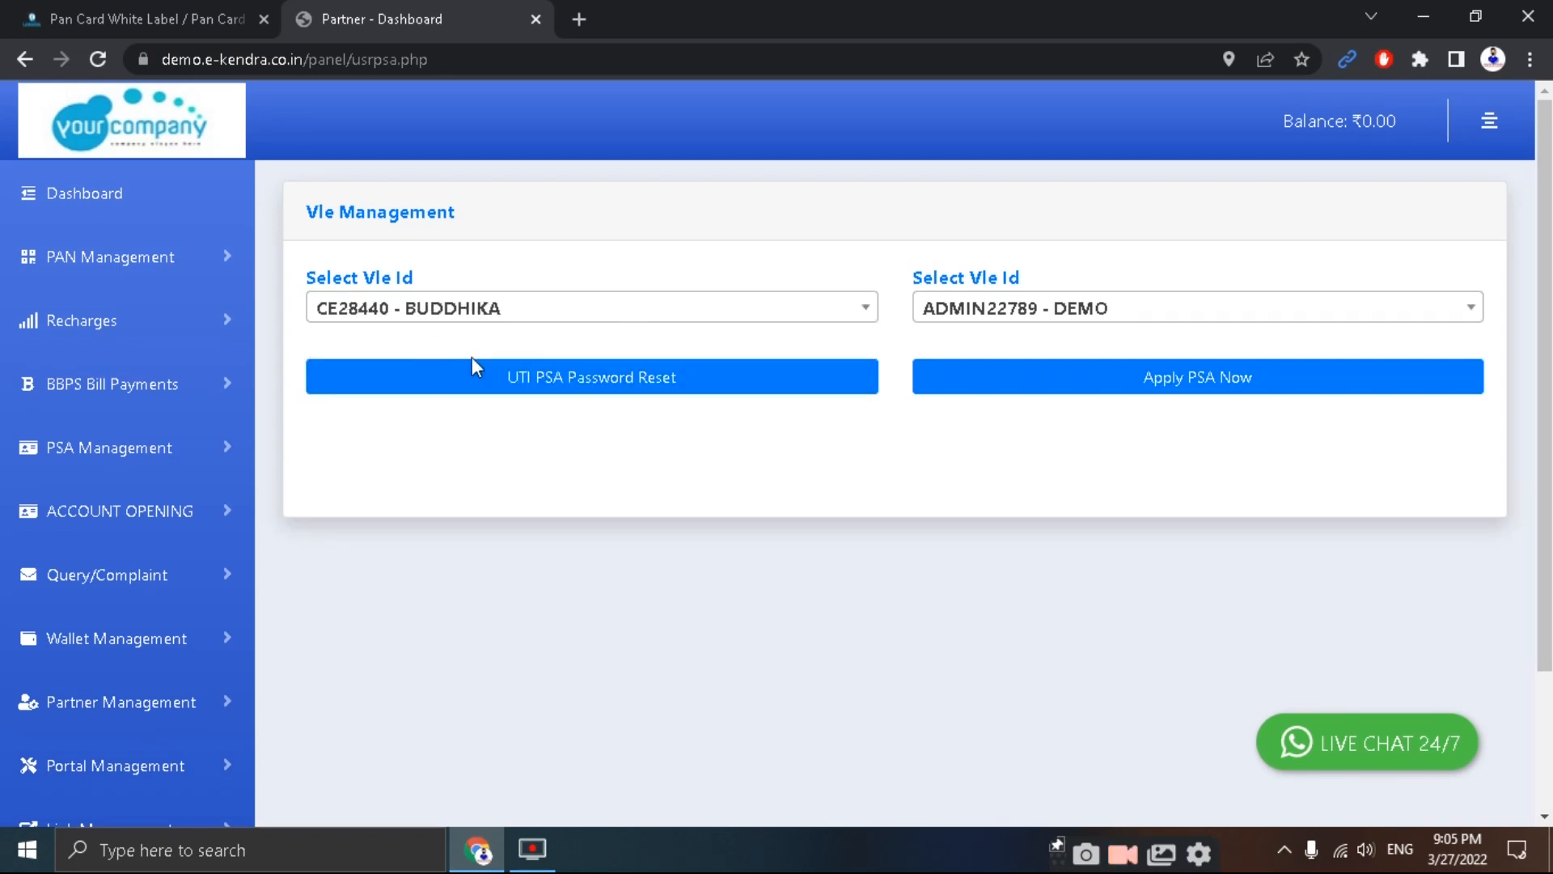
click(1042, 310)
click(981, 429)
click(1179, 387)
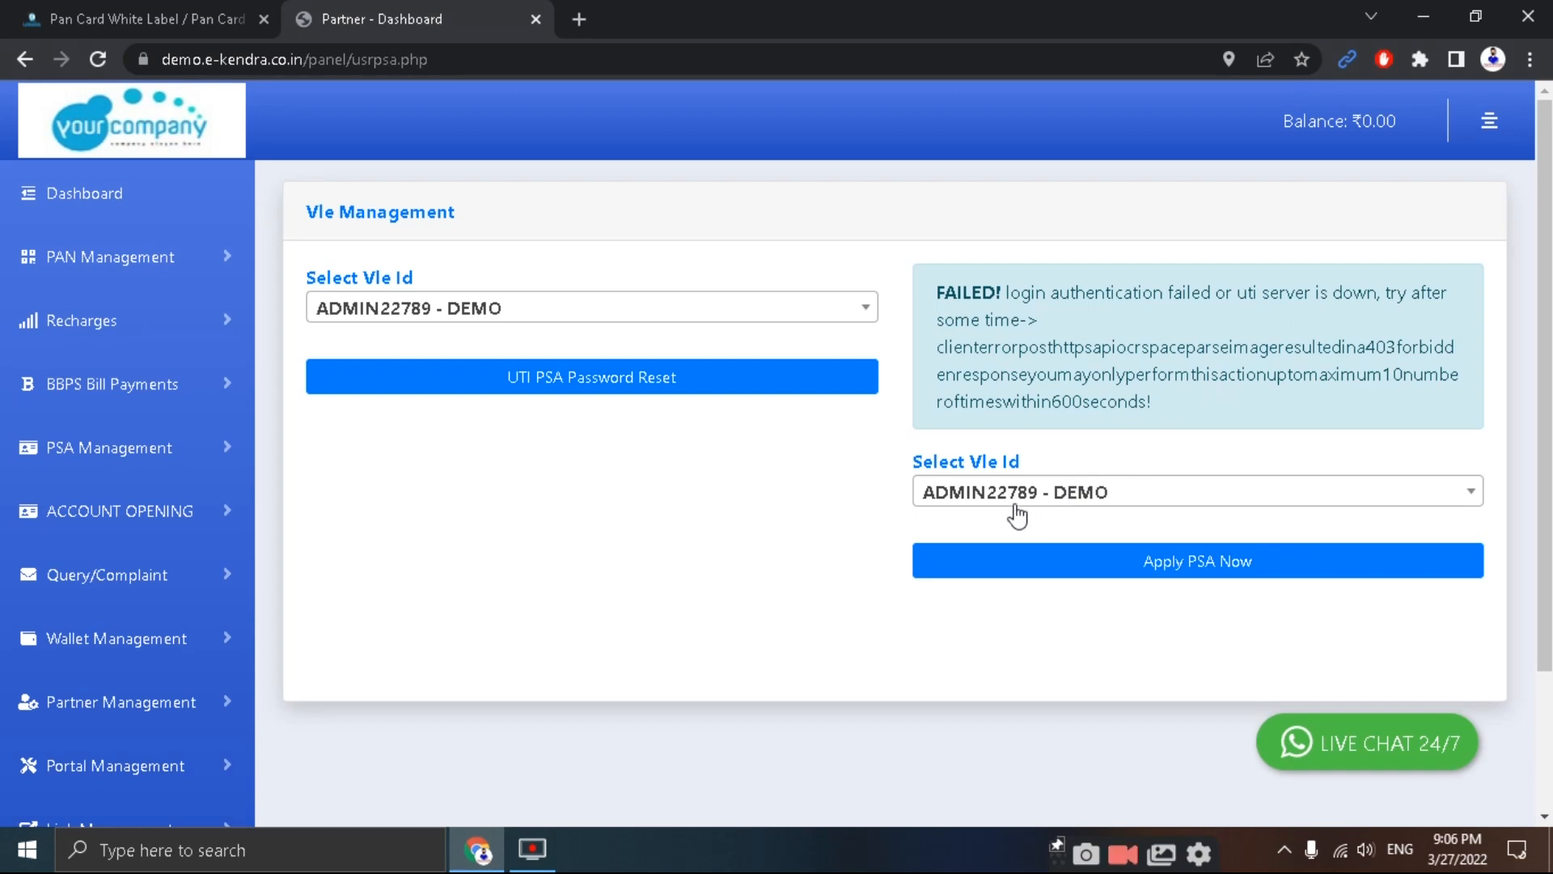
Step: Apply for a PSA with the retailer's VLE ID and select that same ID for the UTI PSA password reset
click(968, 493)
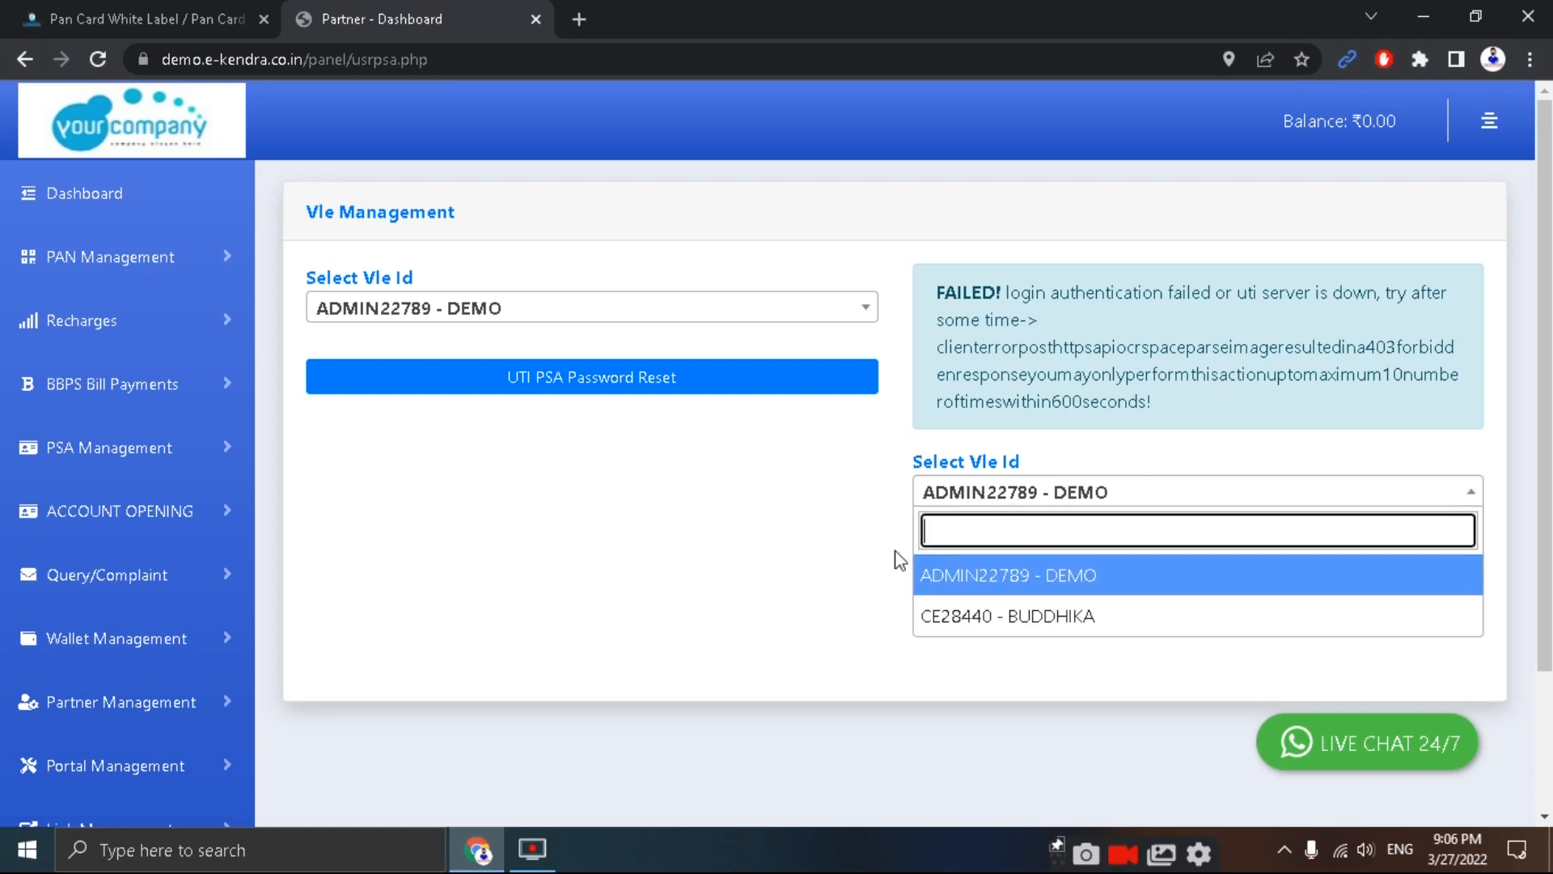
click(1003, 619)
click(574, 311)
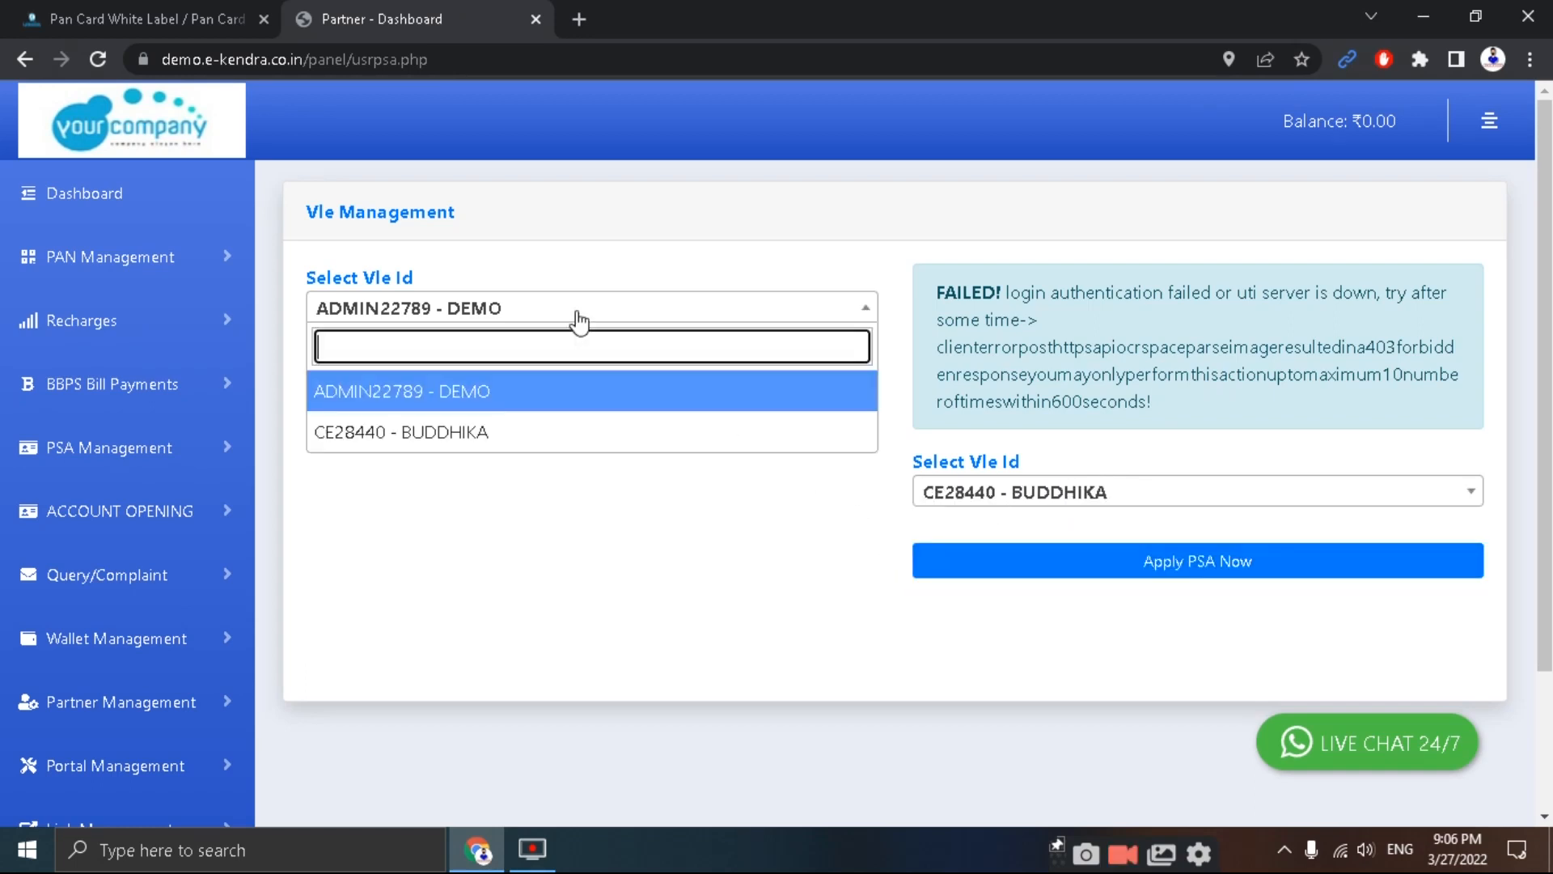
click(985, 497)
click(1080, 569)
click(1082, 567)
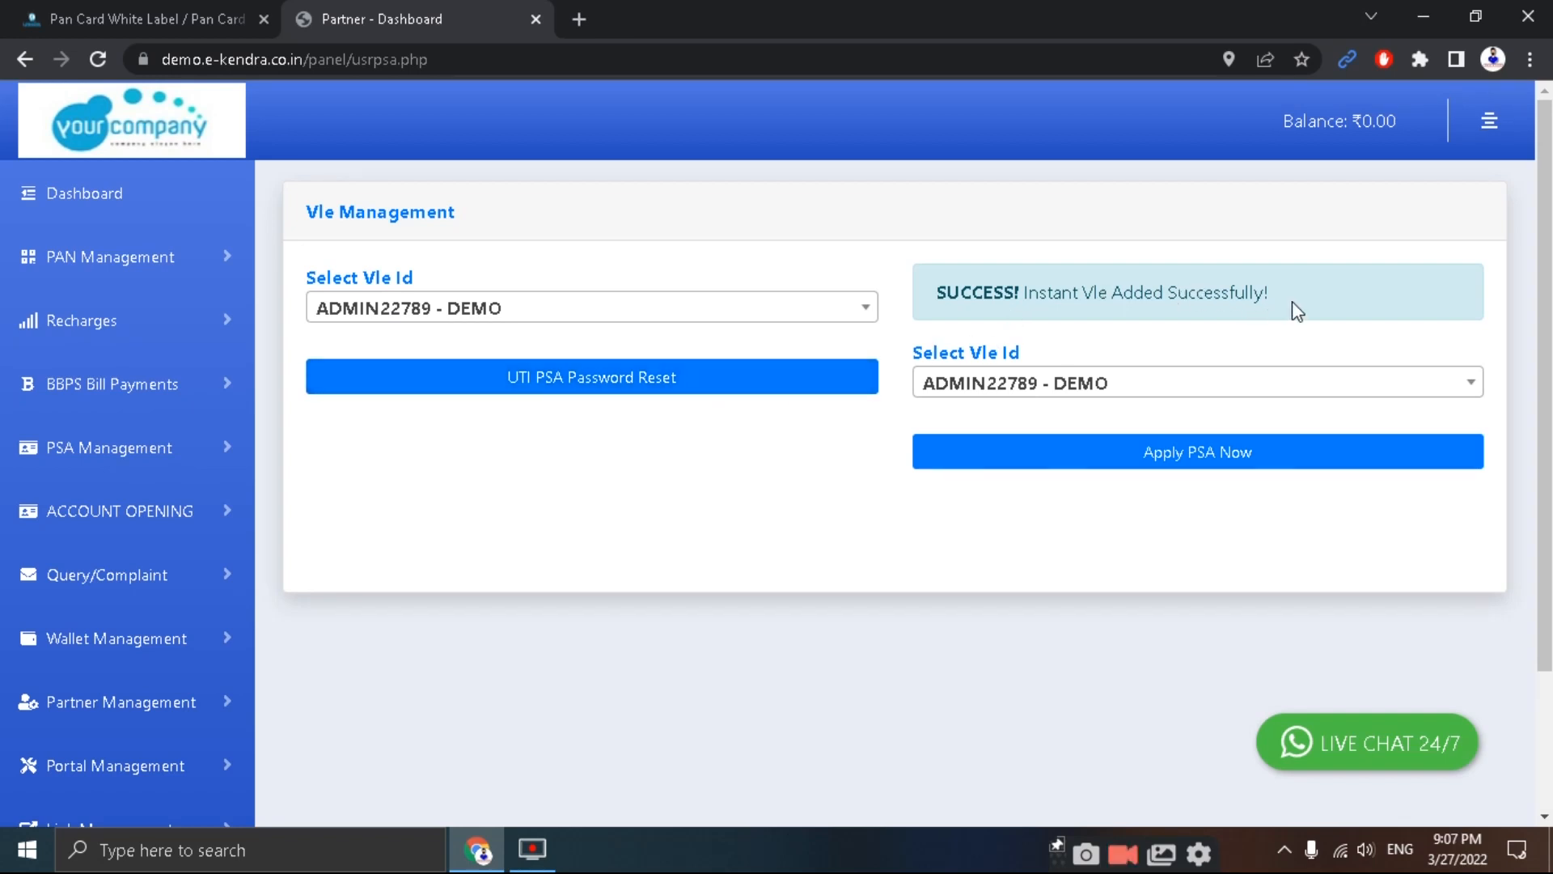
click(533, 316)
click(443, 437)
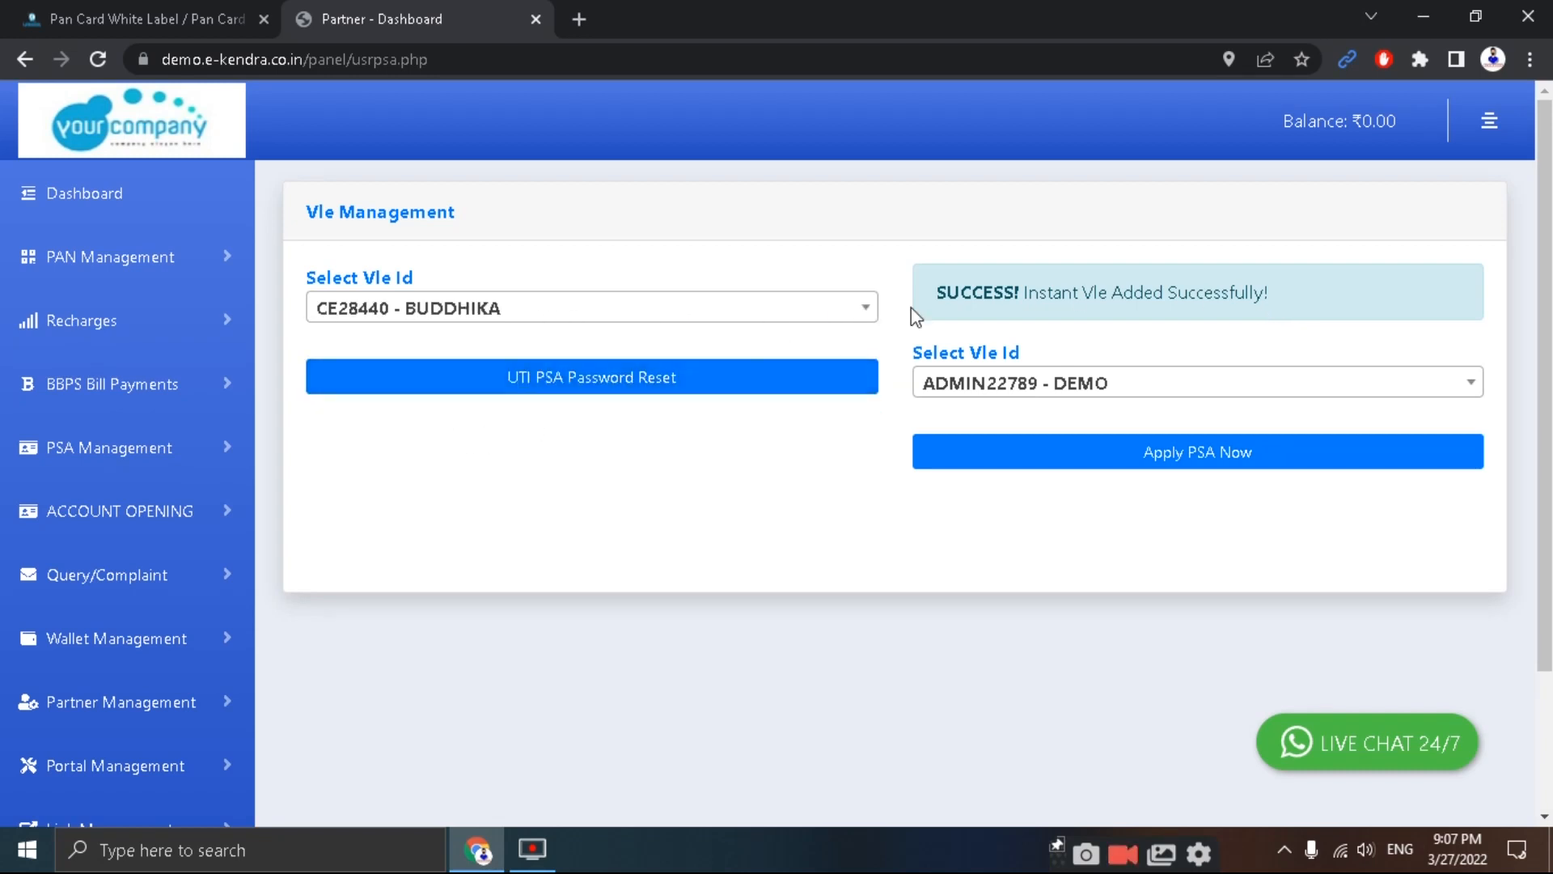
Step: Look through the operators on the prepaid mobile recharge page and open the DTH recharge page
click(222, 324)
click(95, 404)
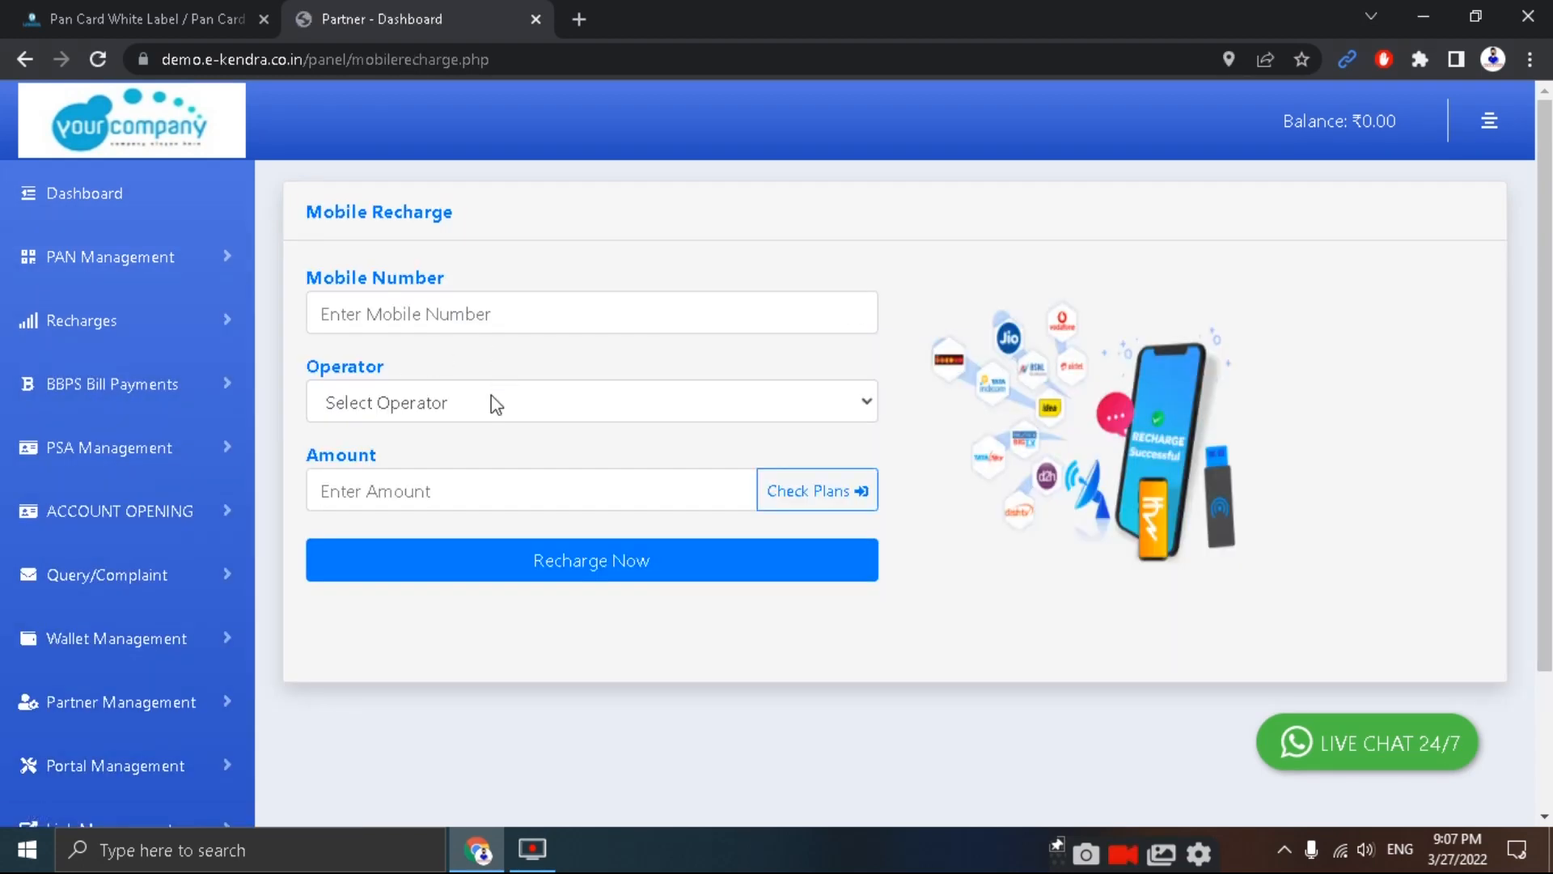
click(491, 402)
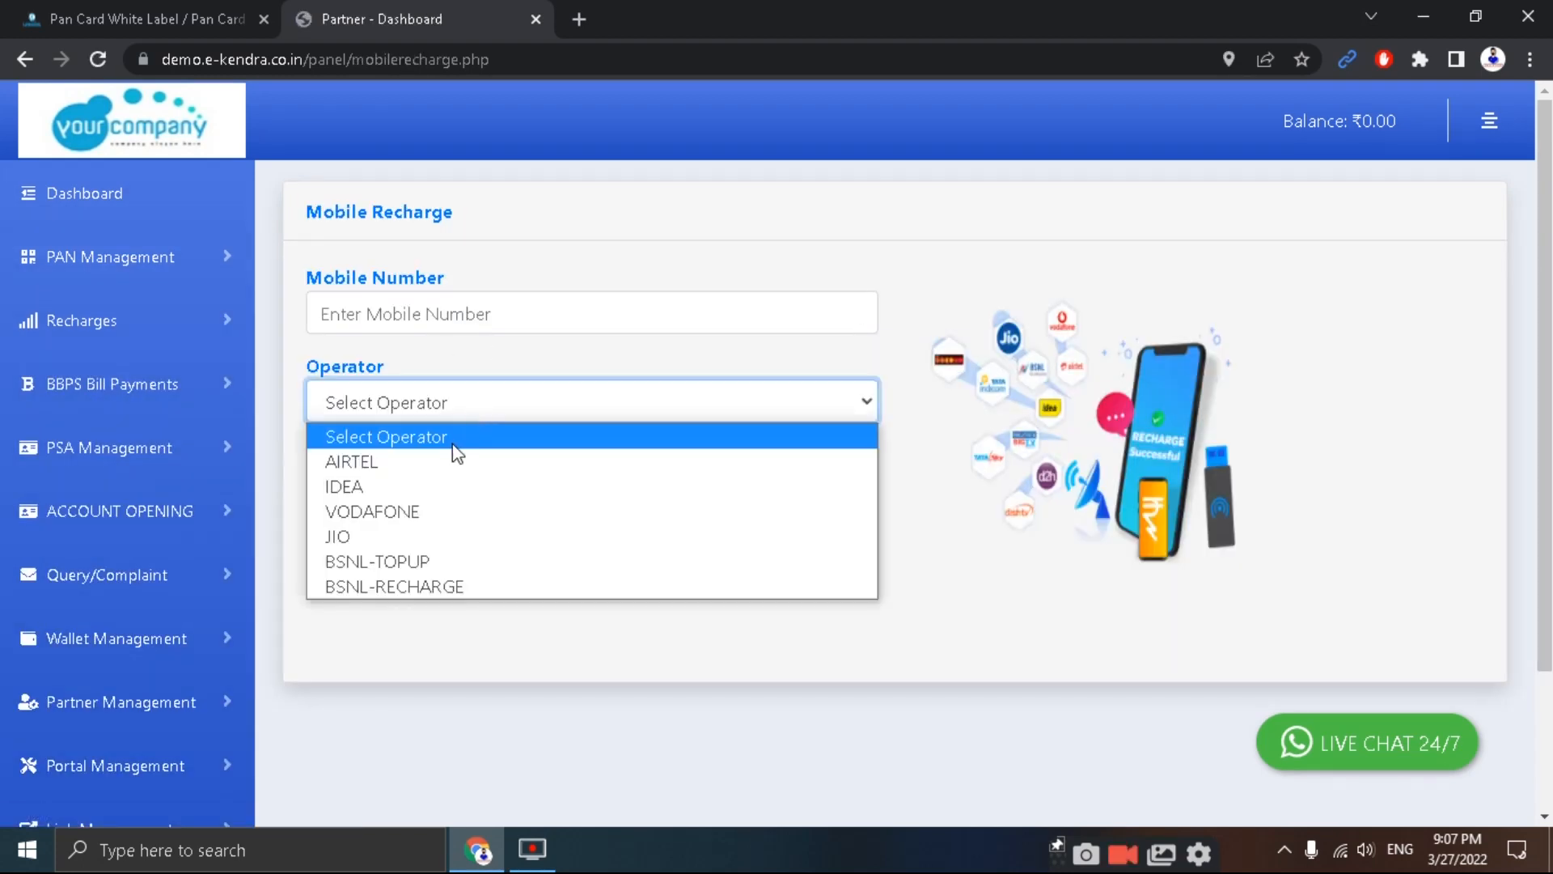
click(390, 405)
click(139, 321)
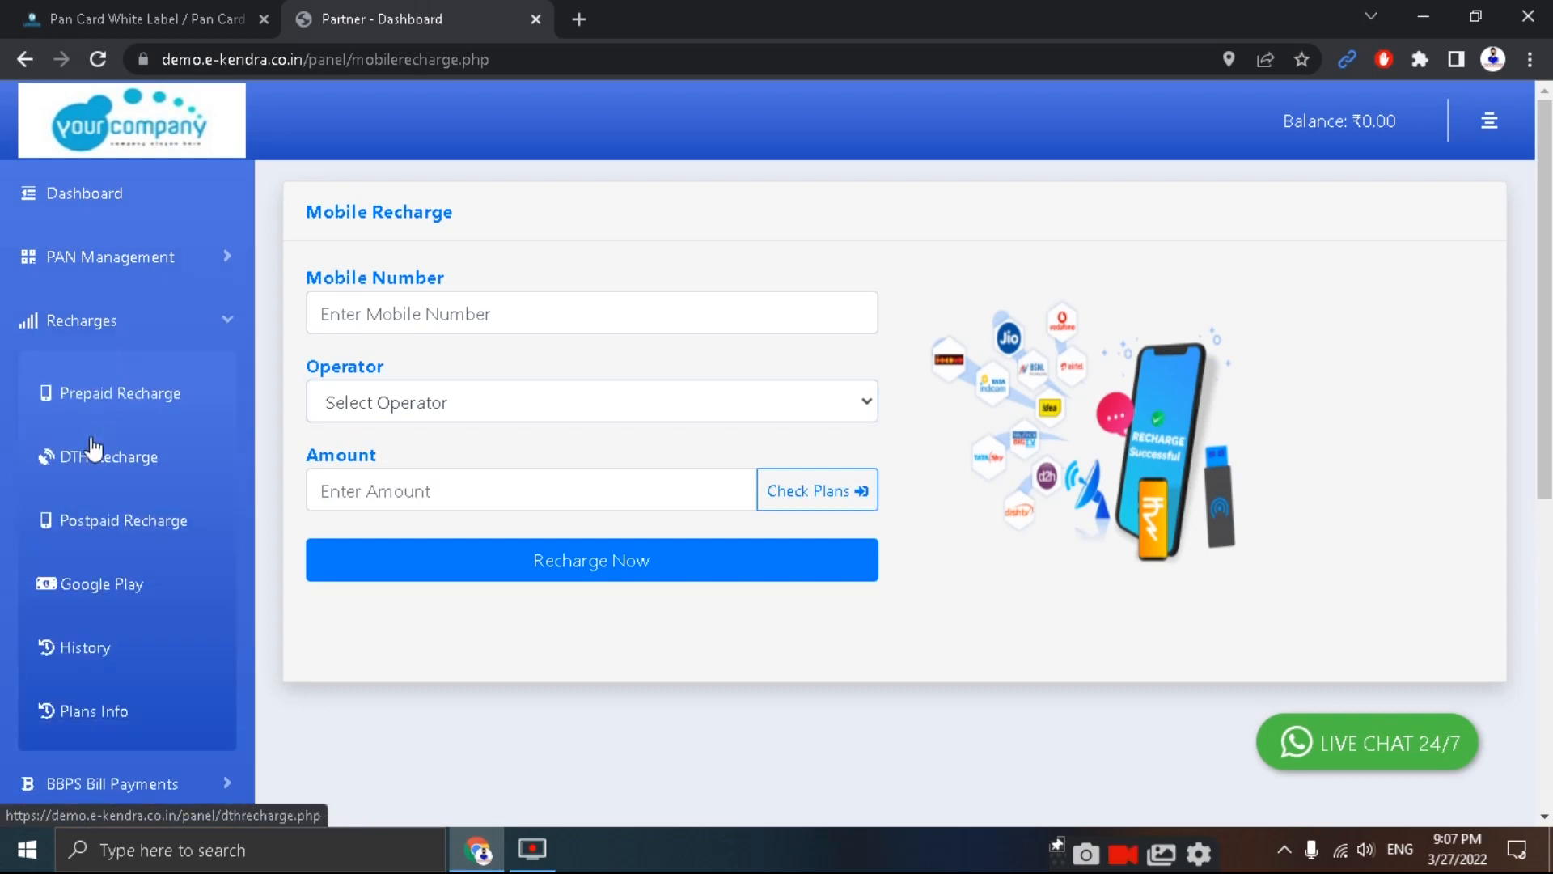
click(120, 443)
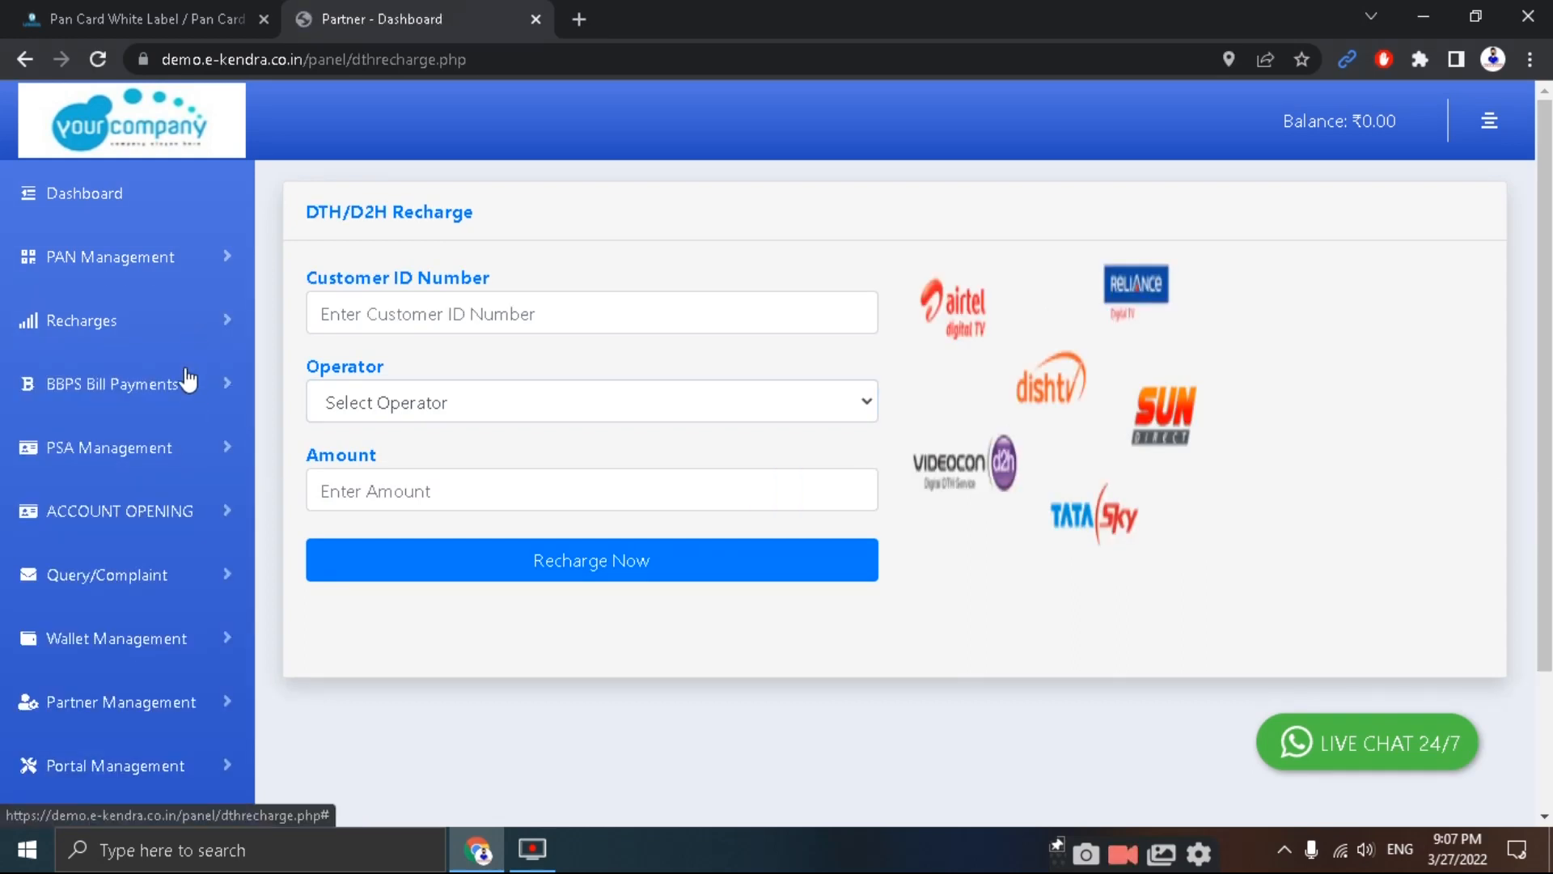
Step: Open the Purchase Coupon page under PAN Management and examine the activation charge and wallet debit note
click(188, 381)
click(182, 384)
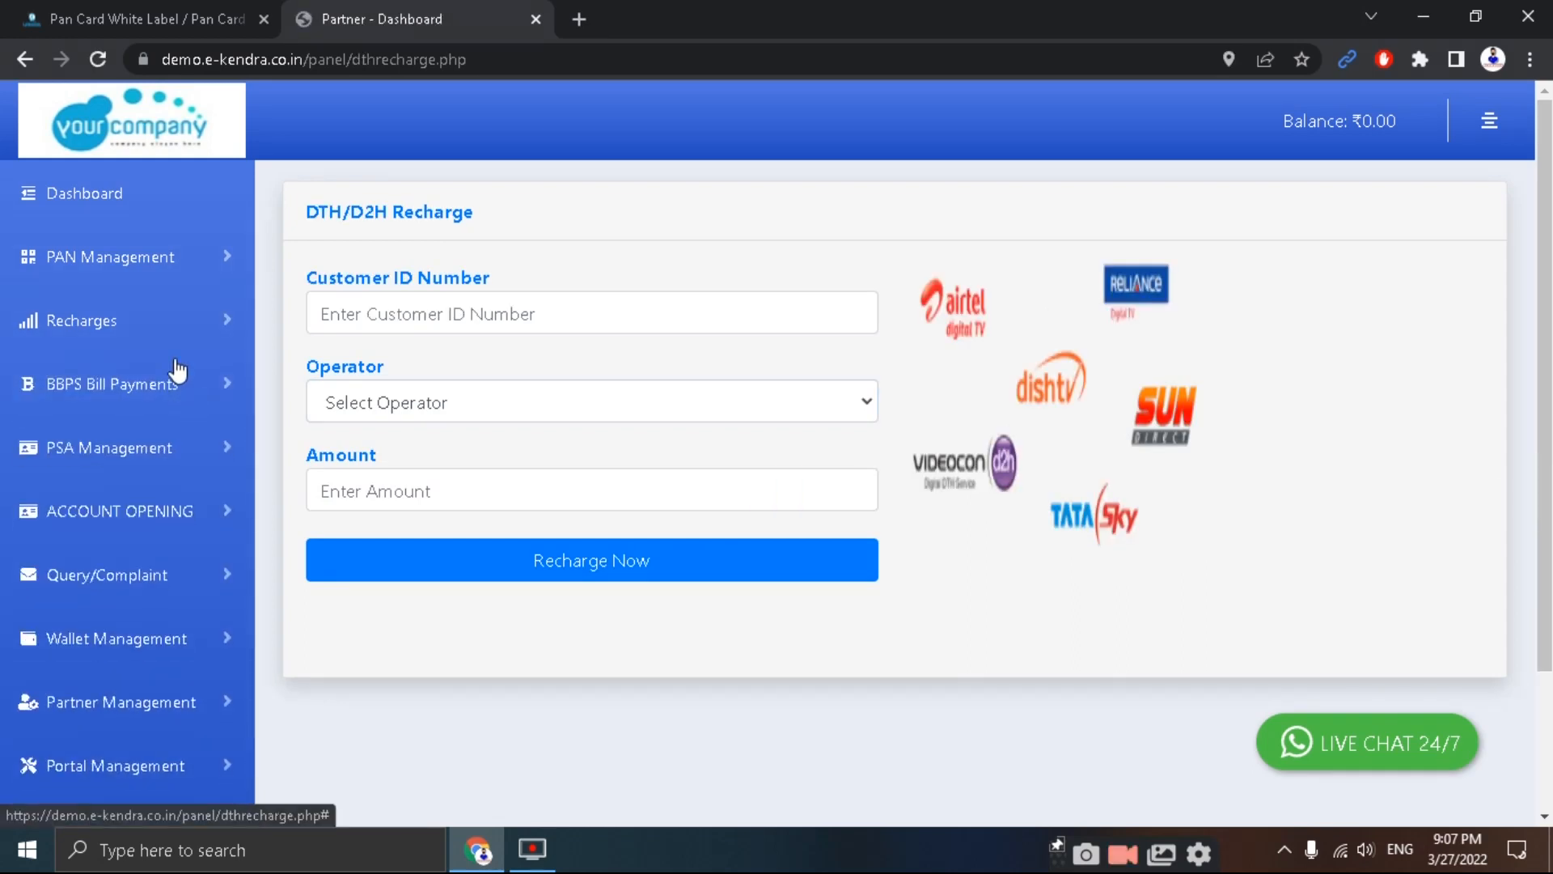
click(164, 275)
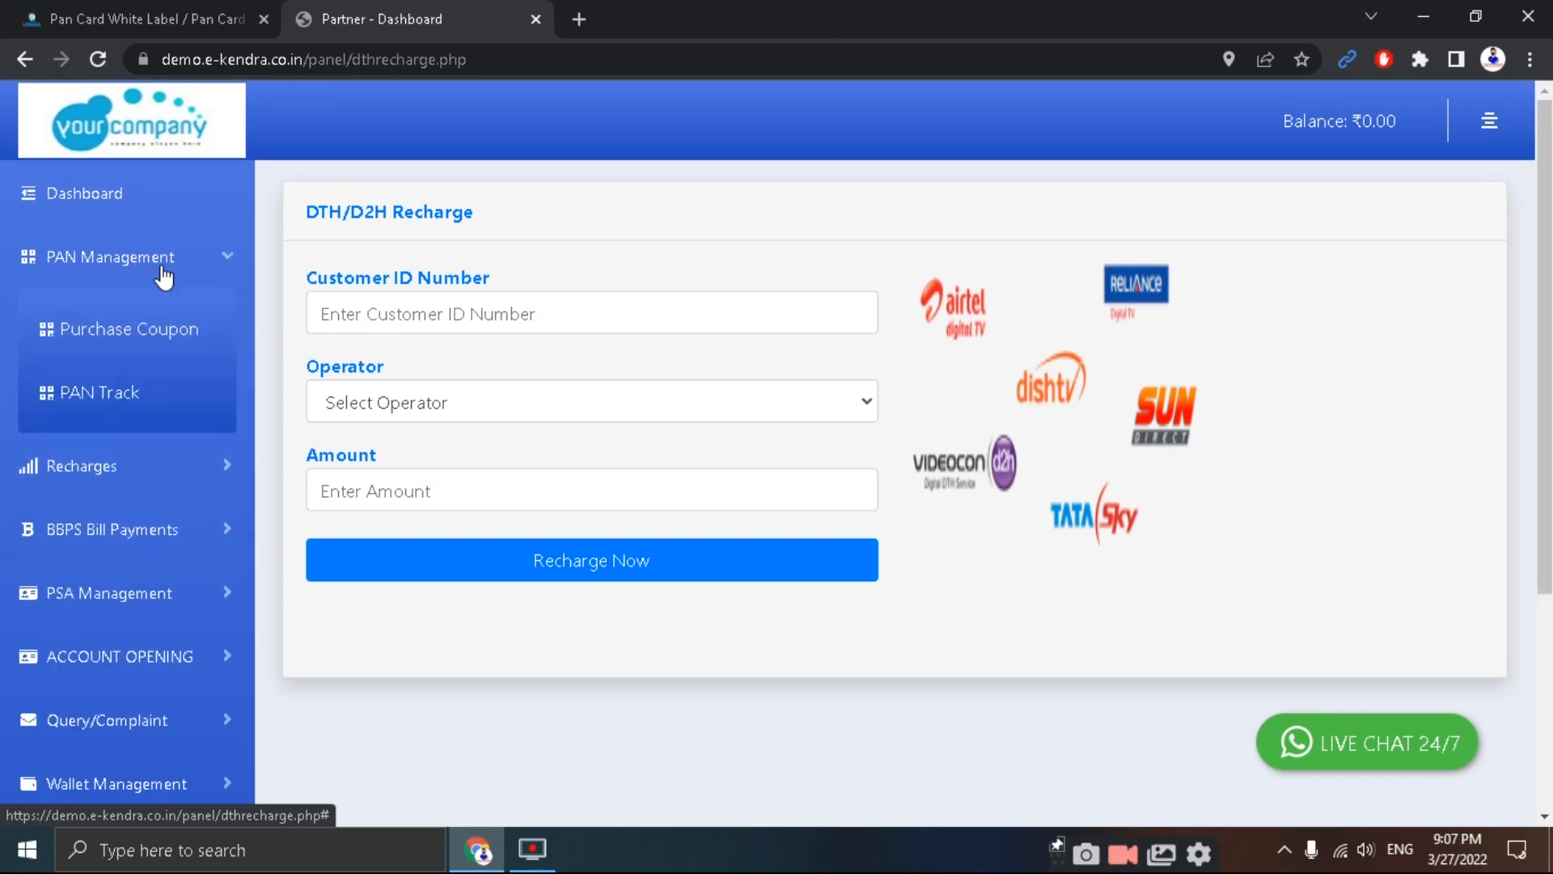
click(131, 332)
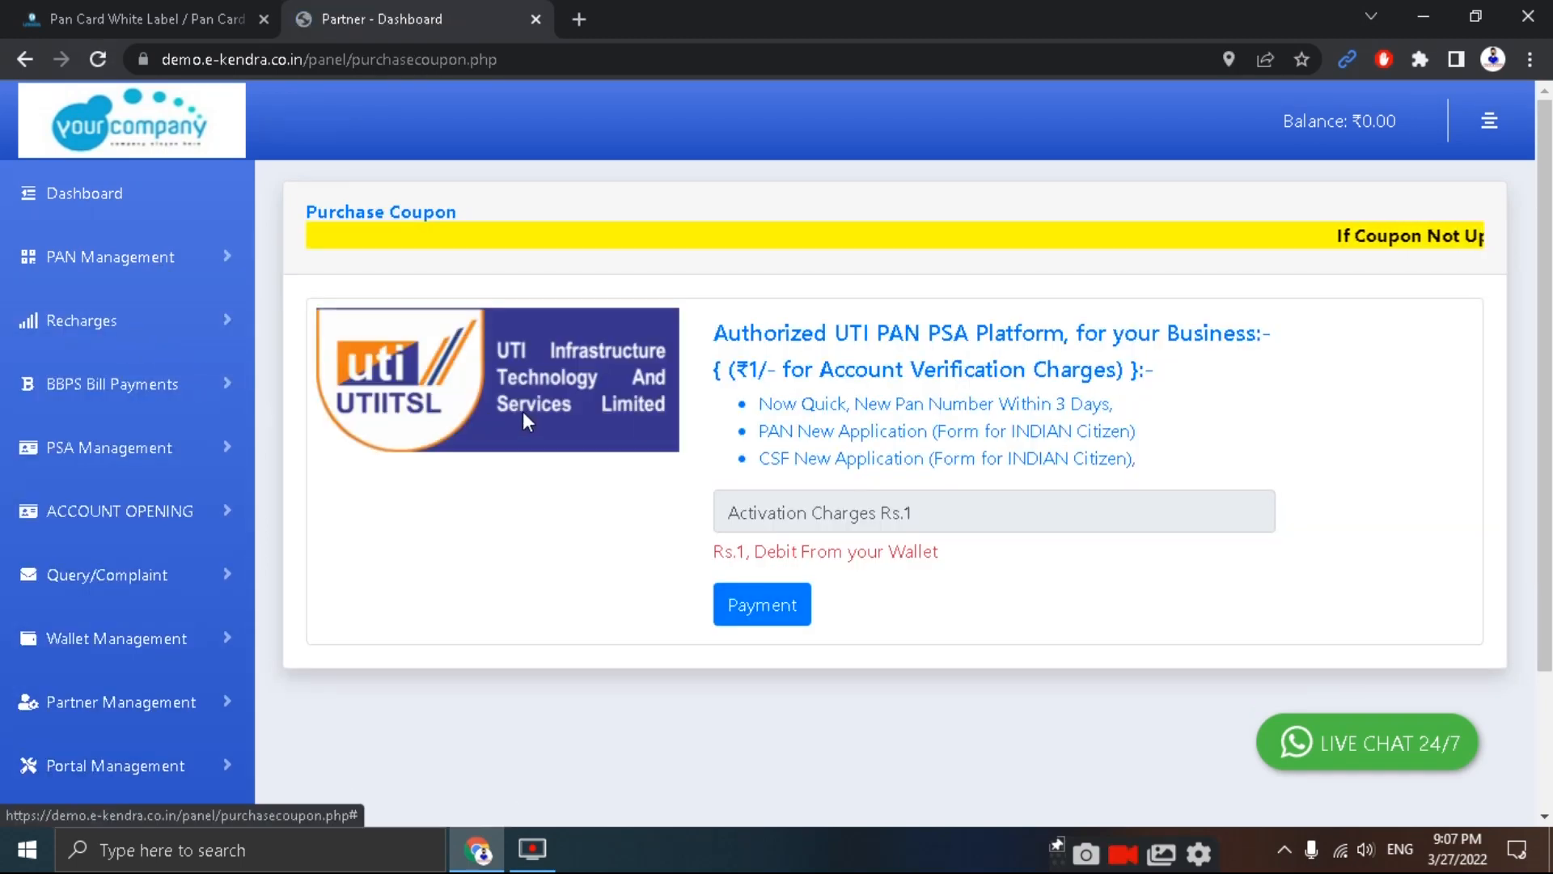
double_click(908, 513)
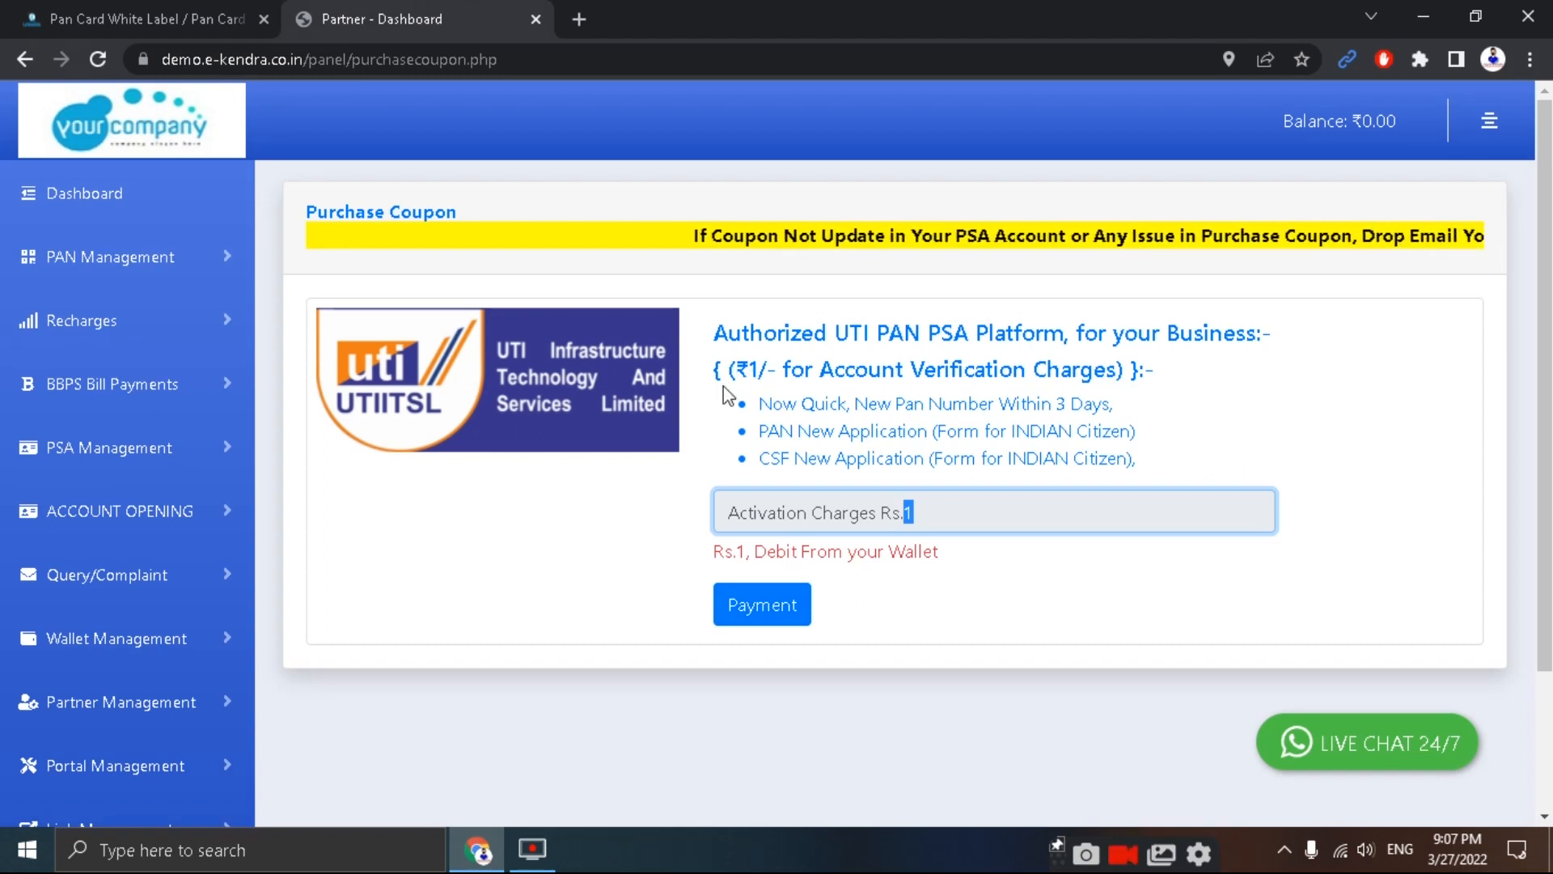
click(945, 564)
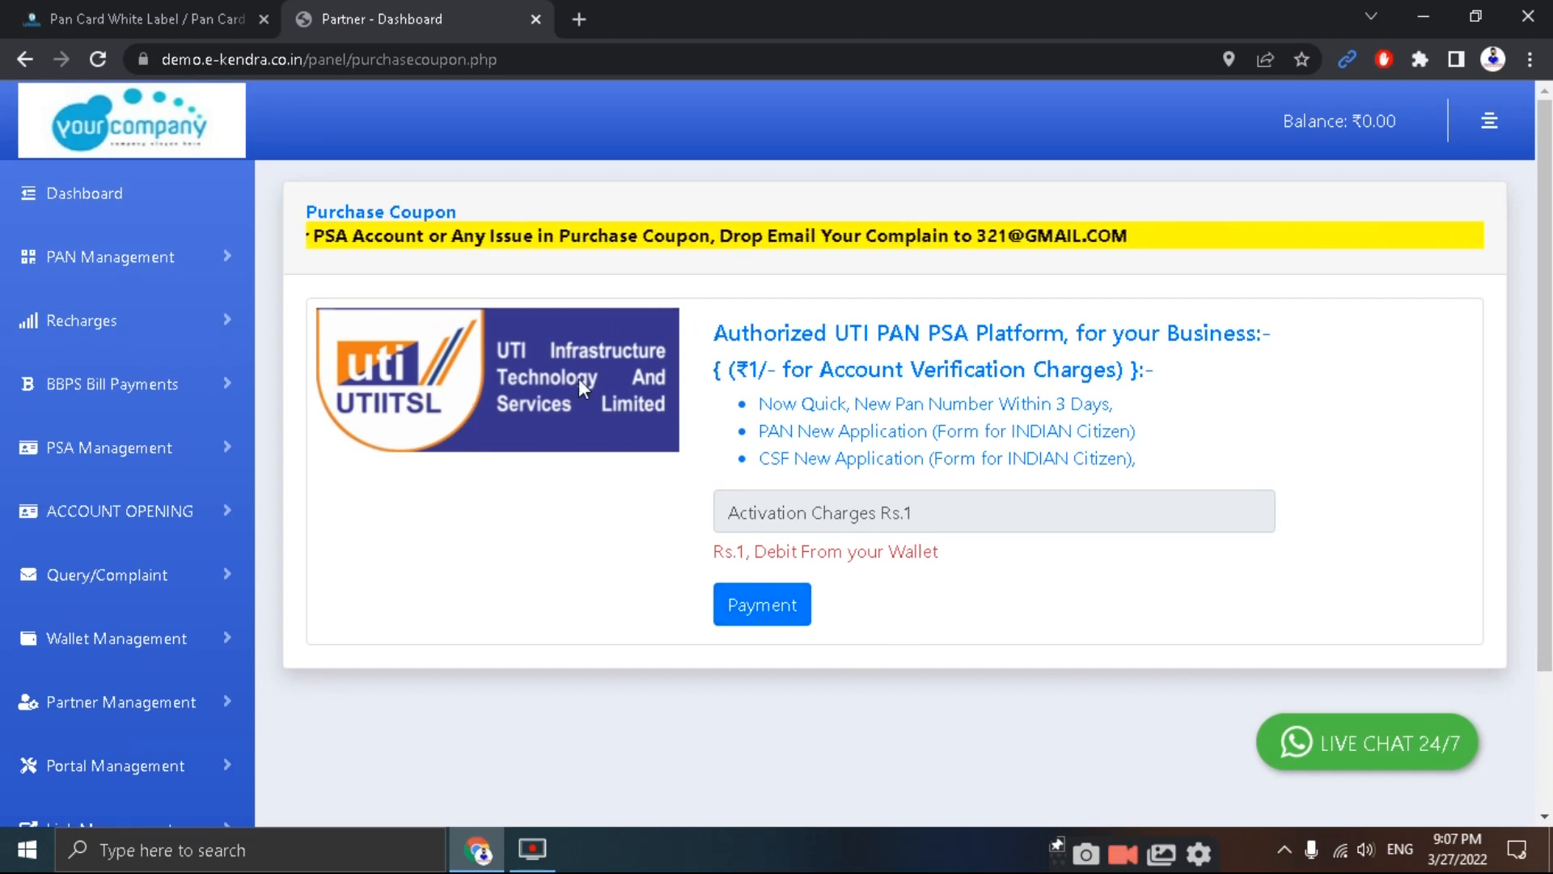
Step: Return to the dashboard and look through its service tiles, transaction analytics, partner counts and UTIITSL sections
click(109, 202)
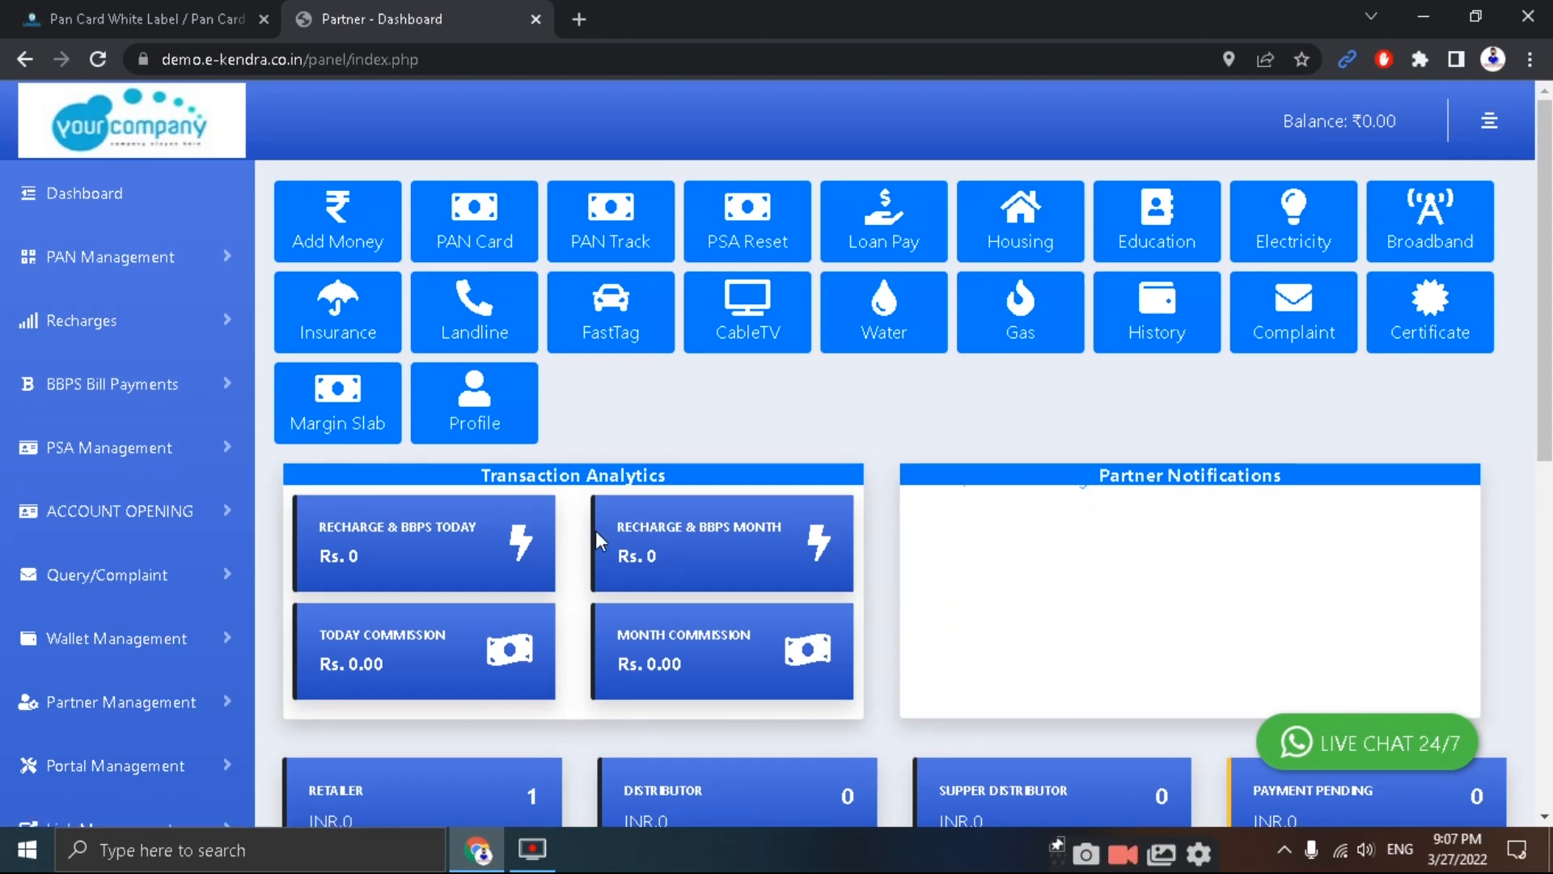
scroll(595, 531, down, 2)
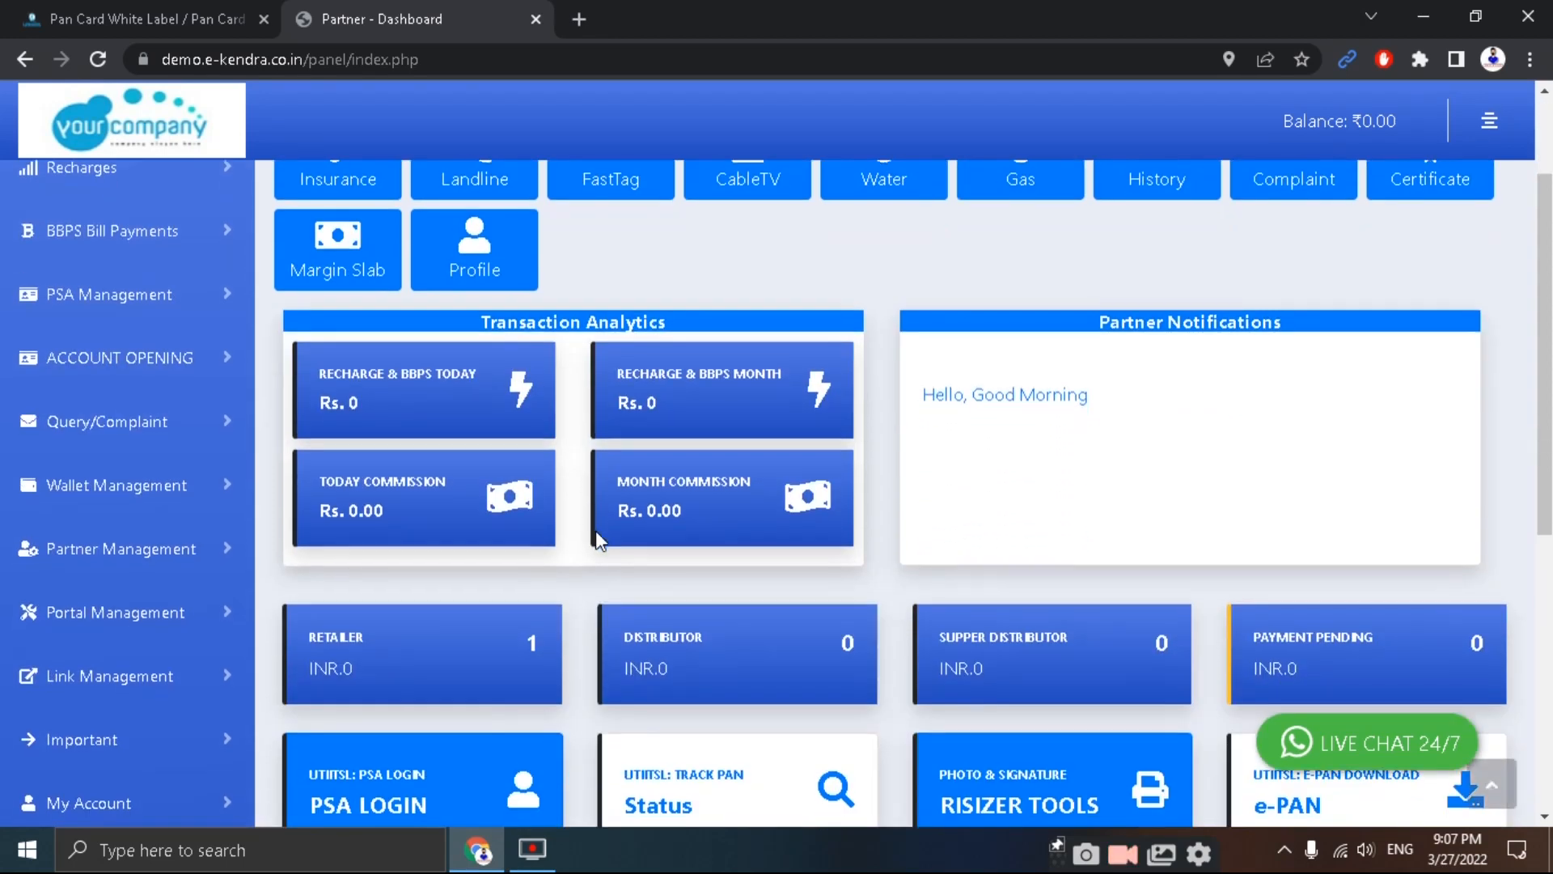
scroll(595, 530, down, 7)
scroll(498, 617, up, 1)
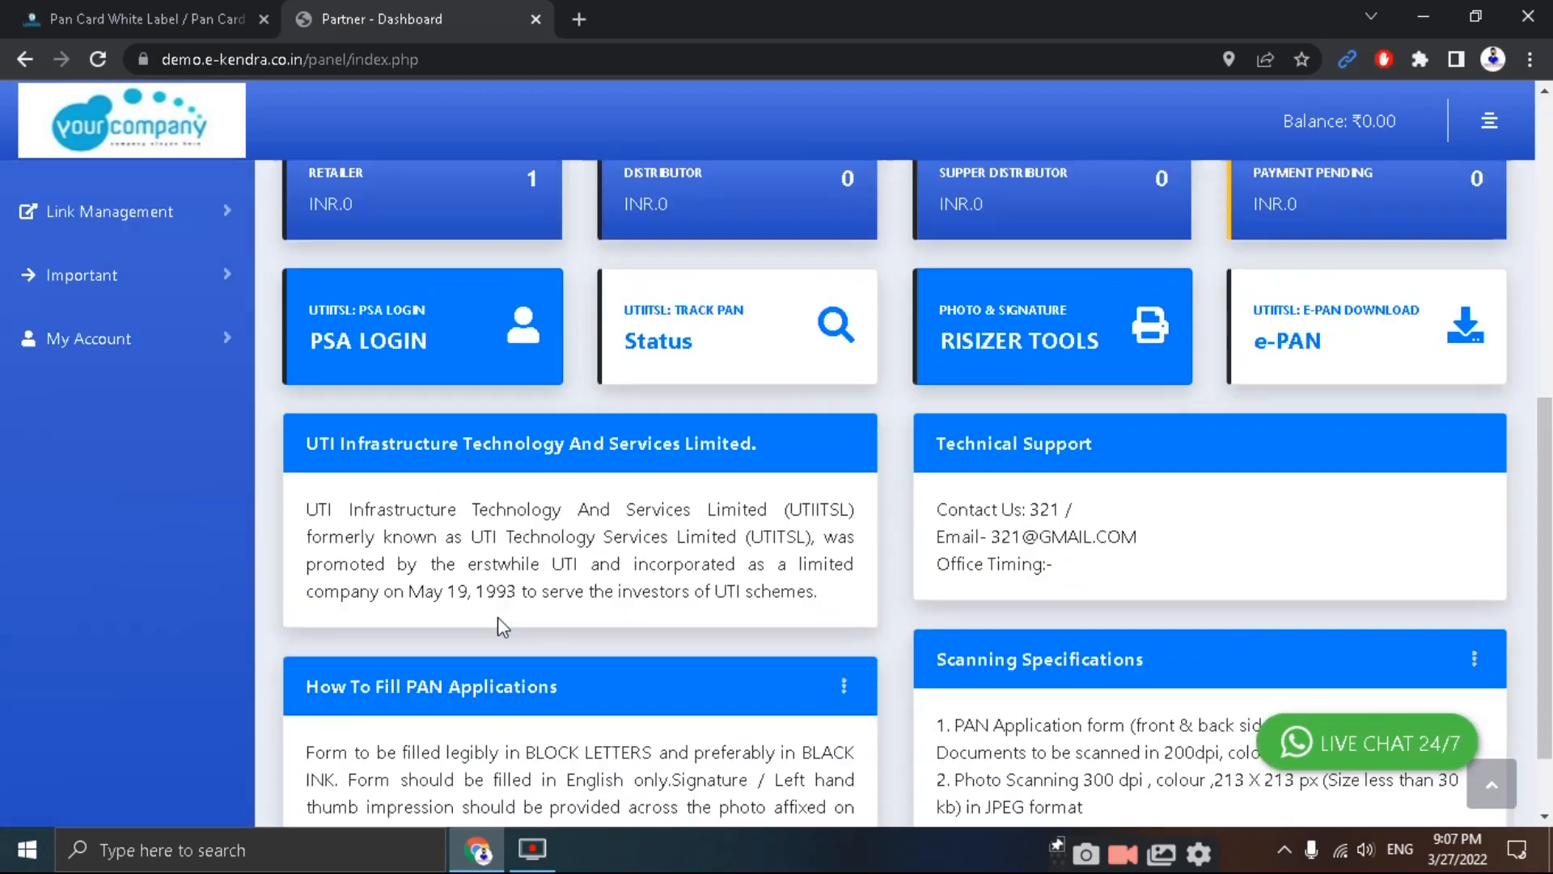
scroll(497, 616, up, 9)
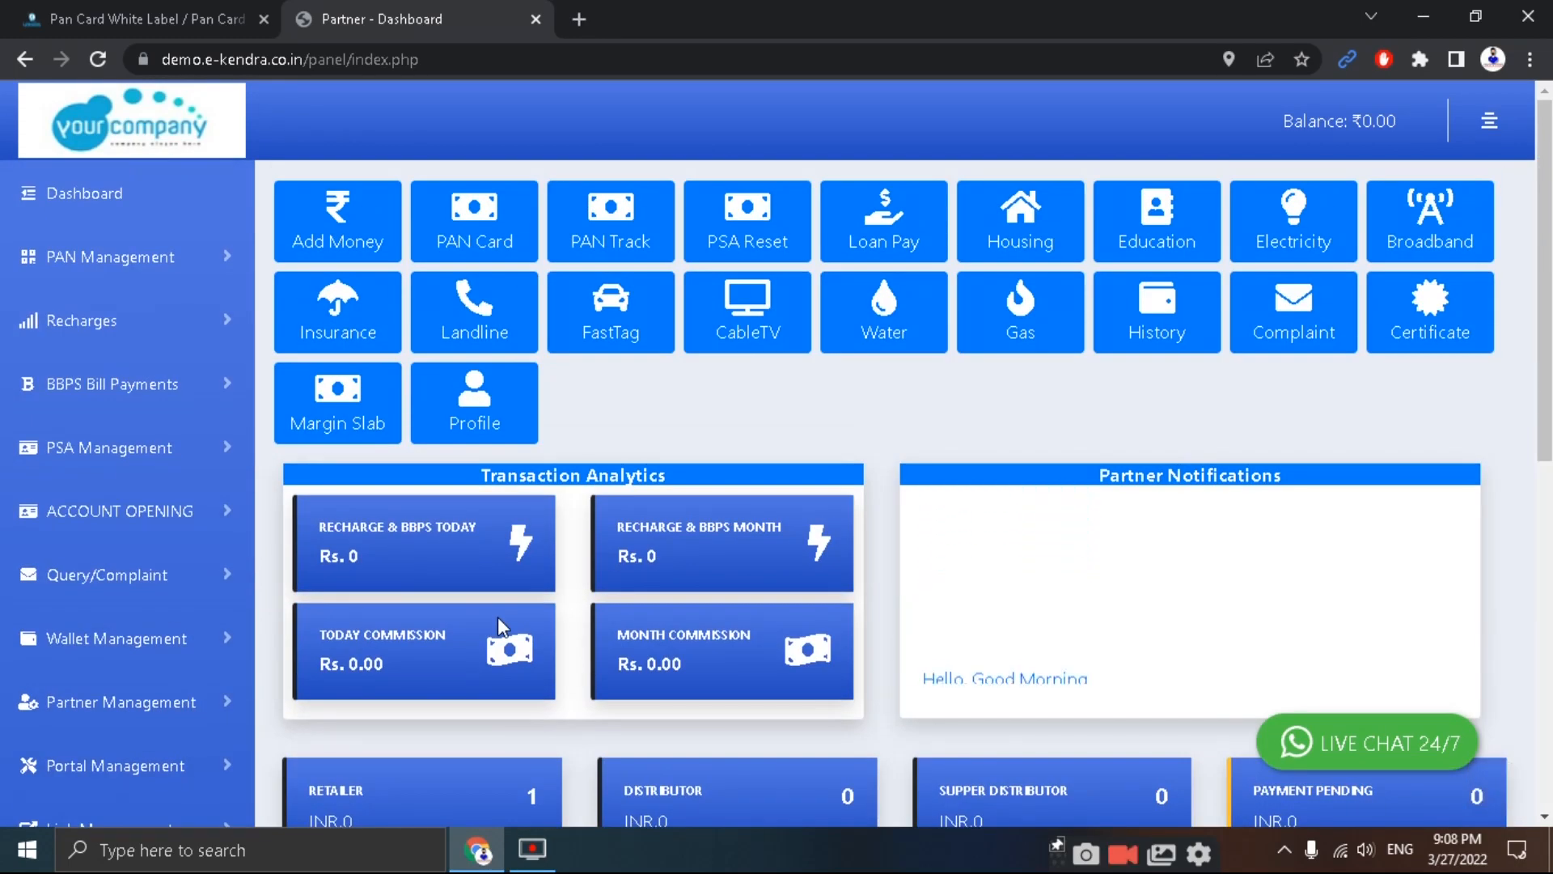
scroll(548, 659, down, 4)
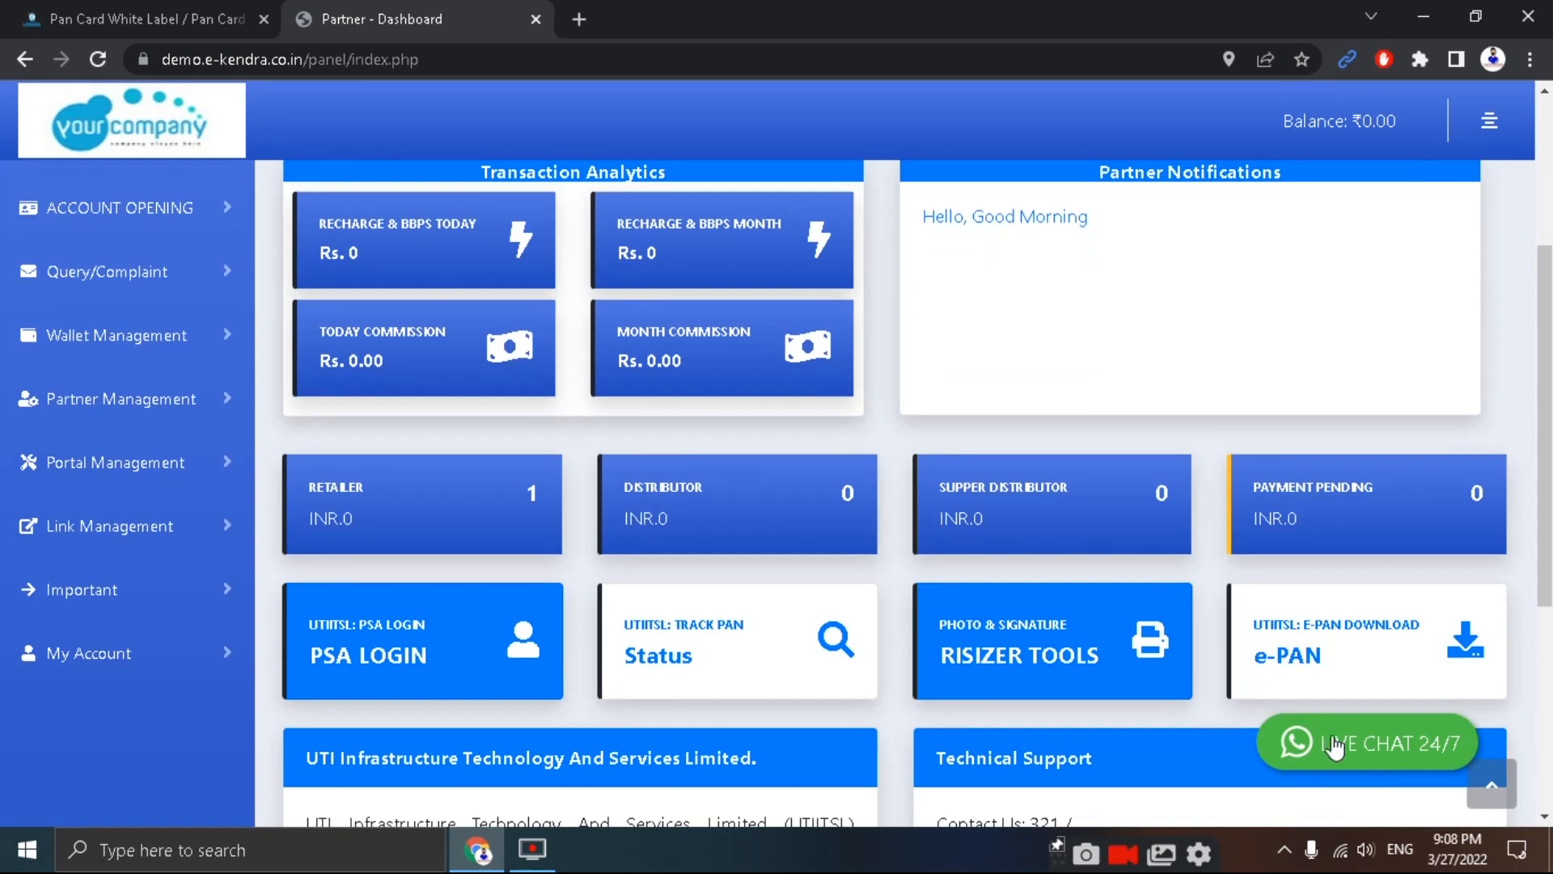
Step: Preview and close the live chat widget, and open the Chat settings under Portal Management
click(1367, 743)
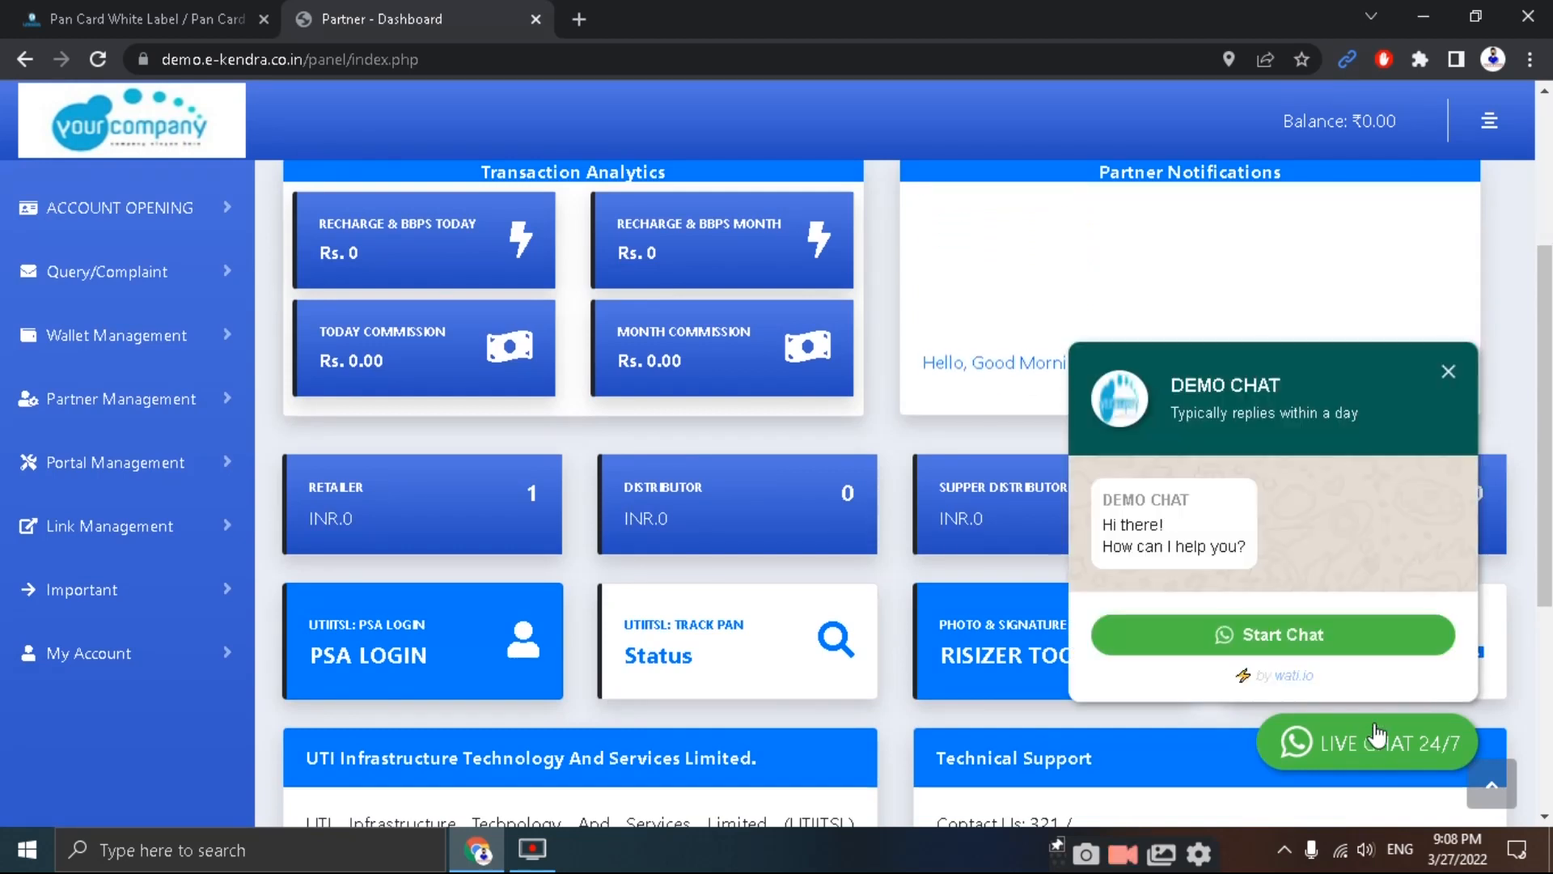
click(1450, 371)
click(157, 465)
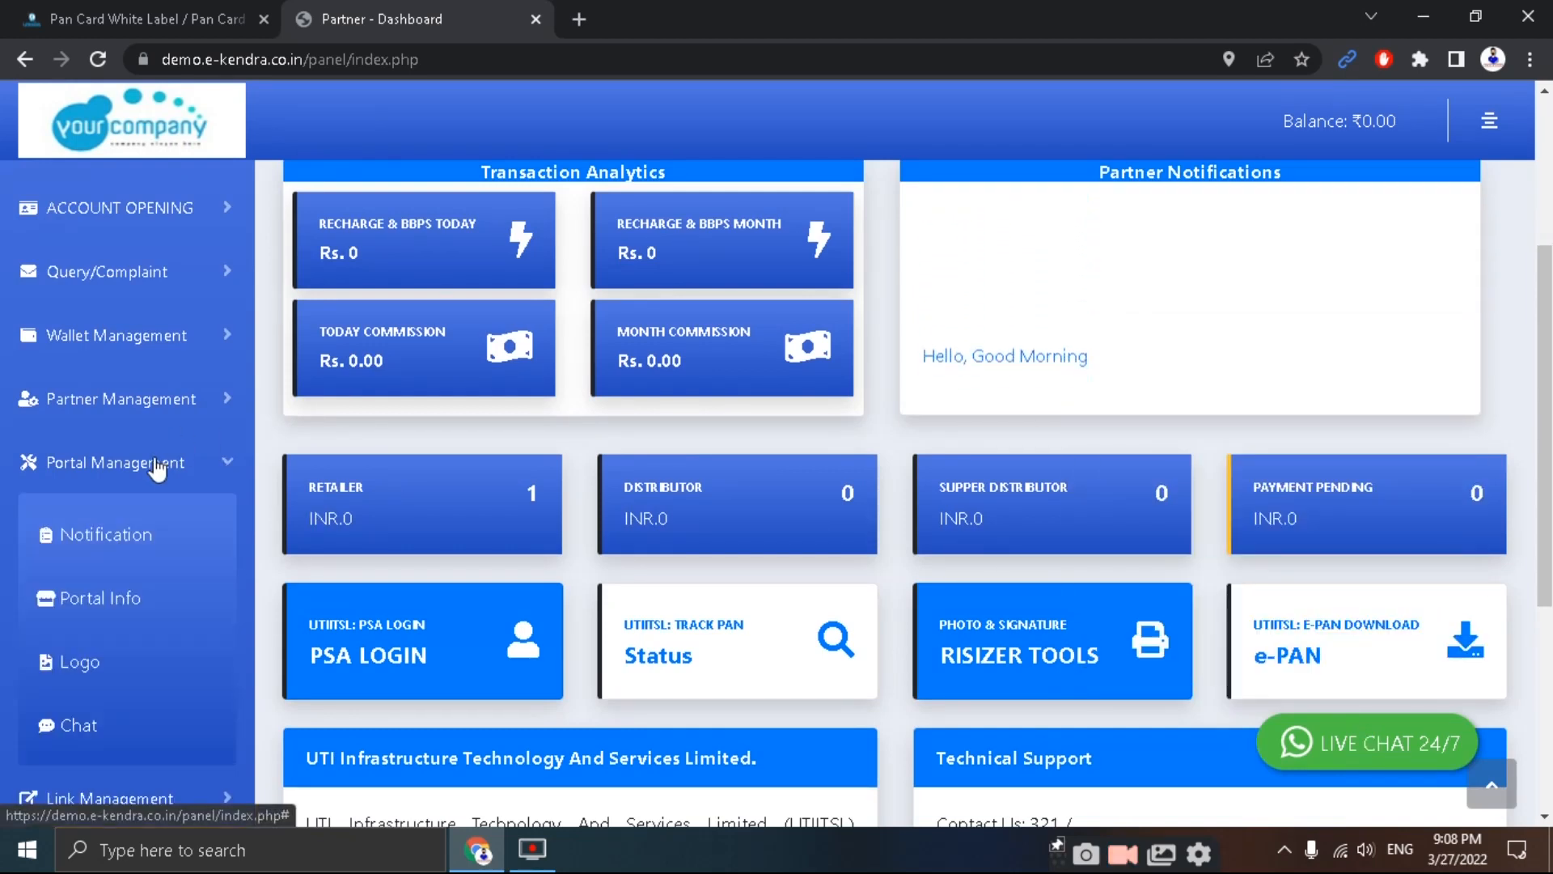
scroll(121, 461, down, 2)
click(74, 576)
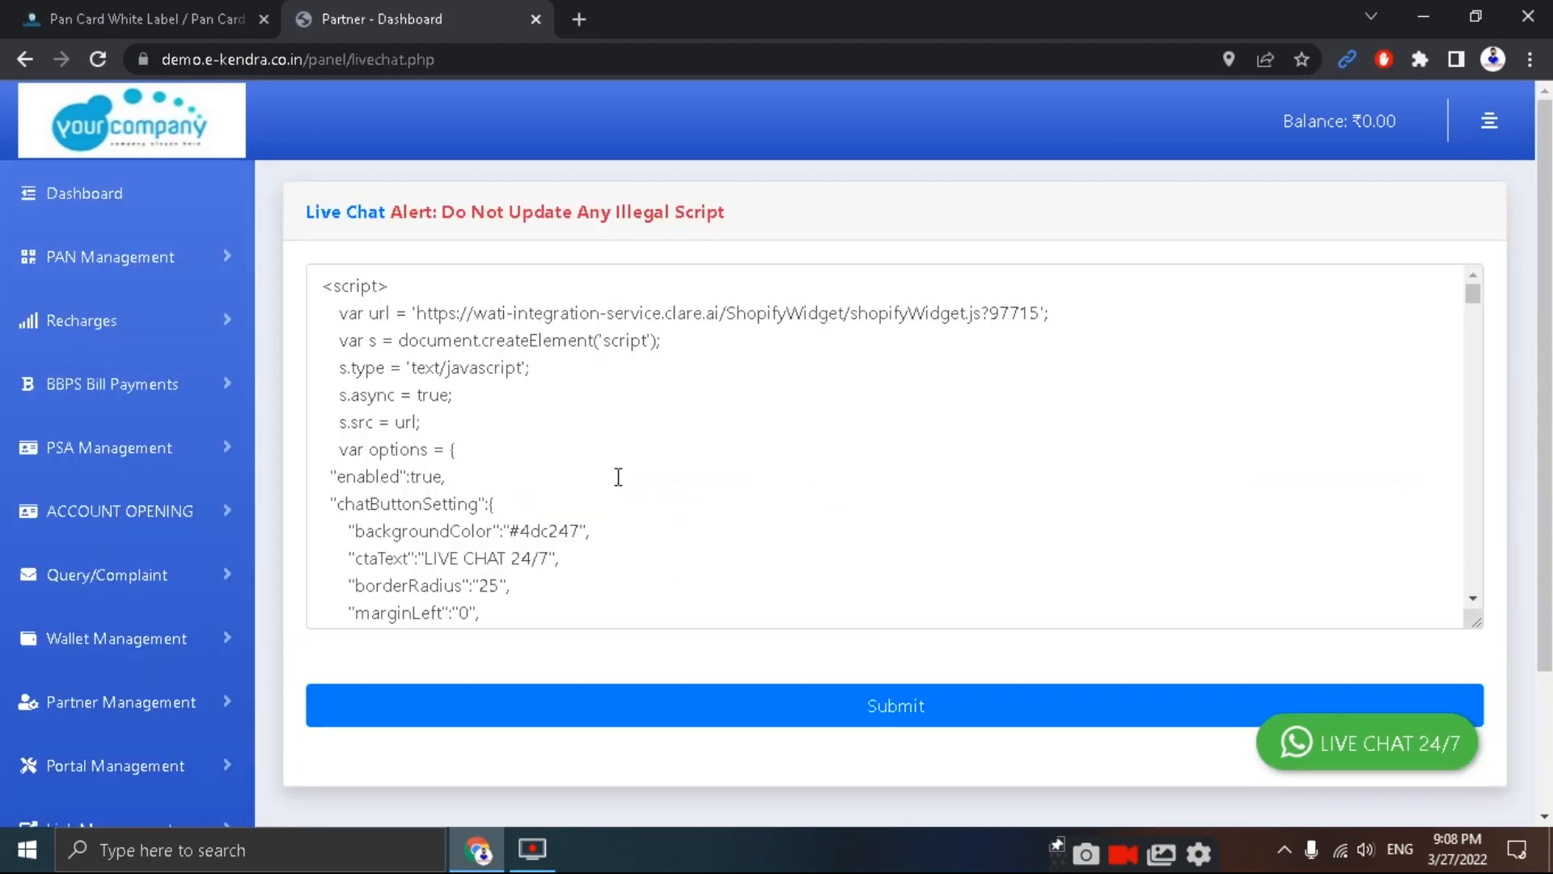
Step: Examine the live chat script through to its end
scroll(607, 517, down, 2)
scroll(549, 560, down, 10)
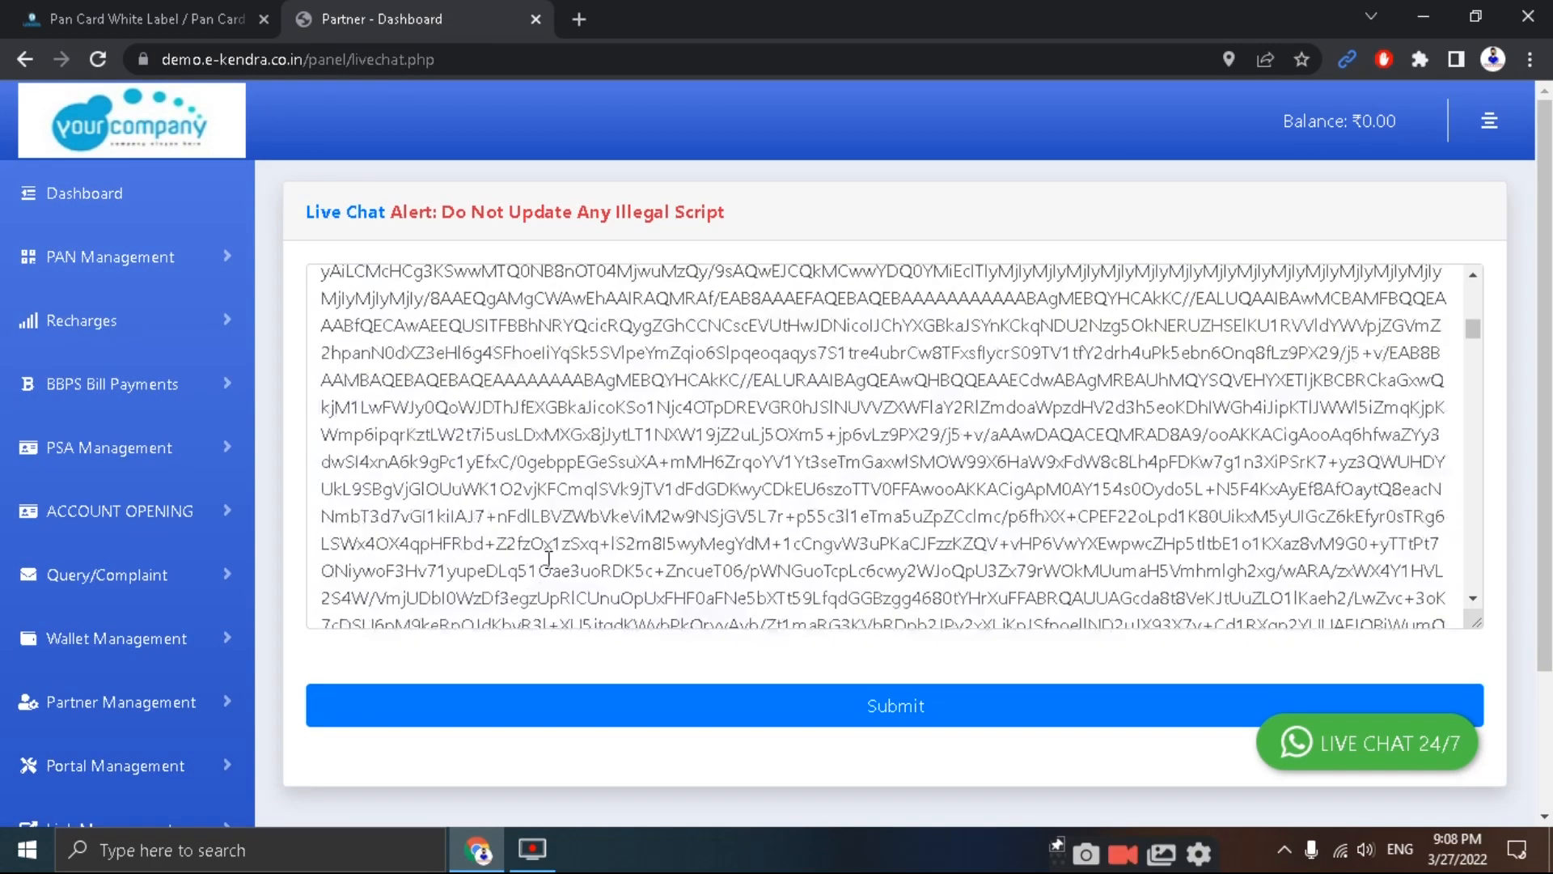
drag(1474, 362, 1468, 582)
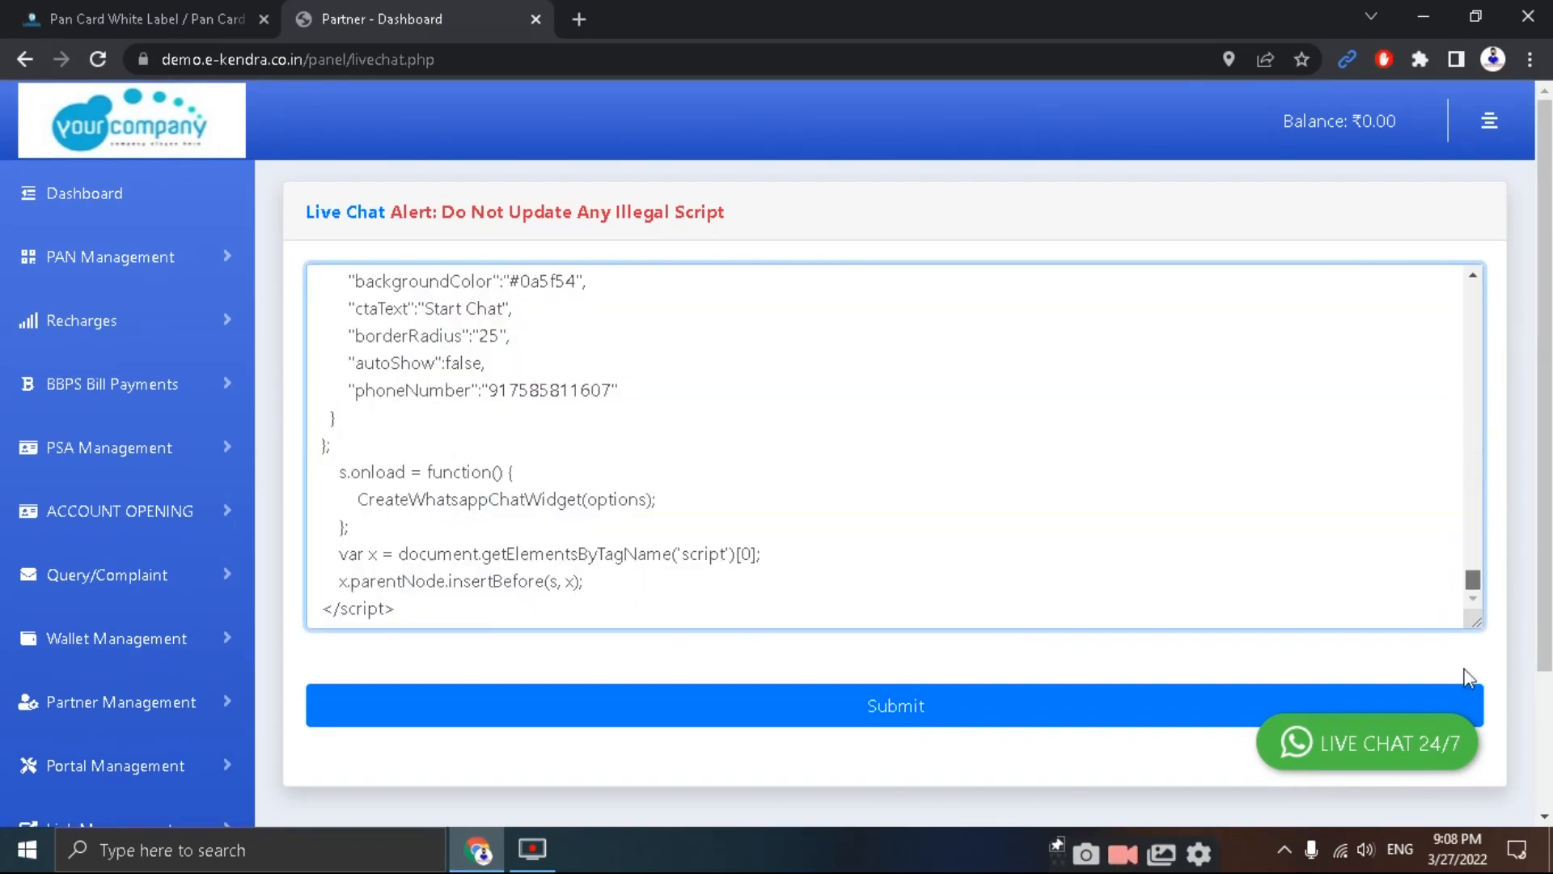
scroll(648, 645, down, 2)
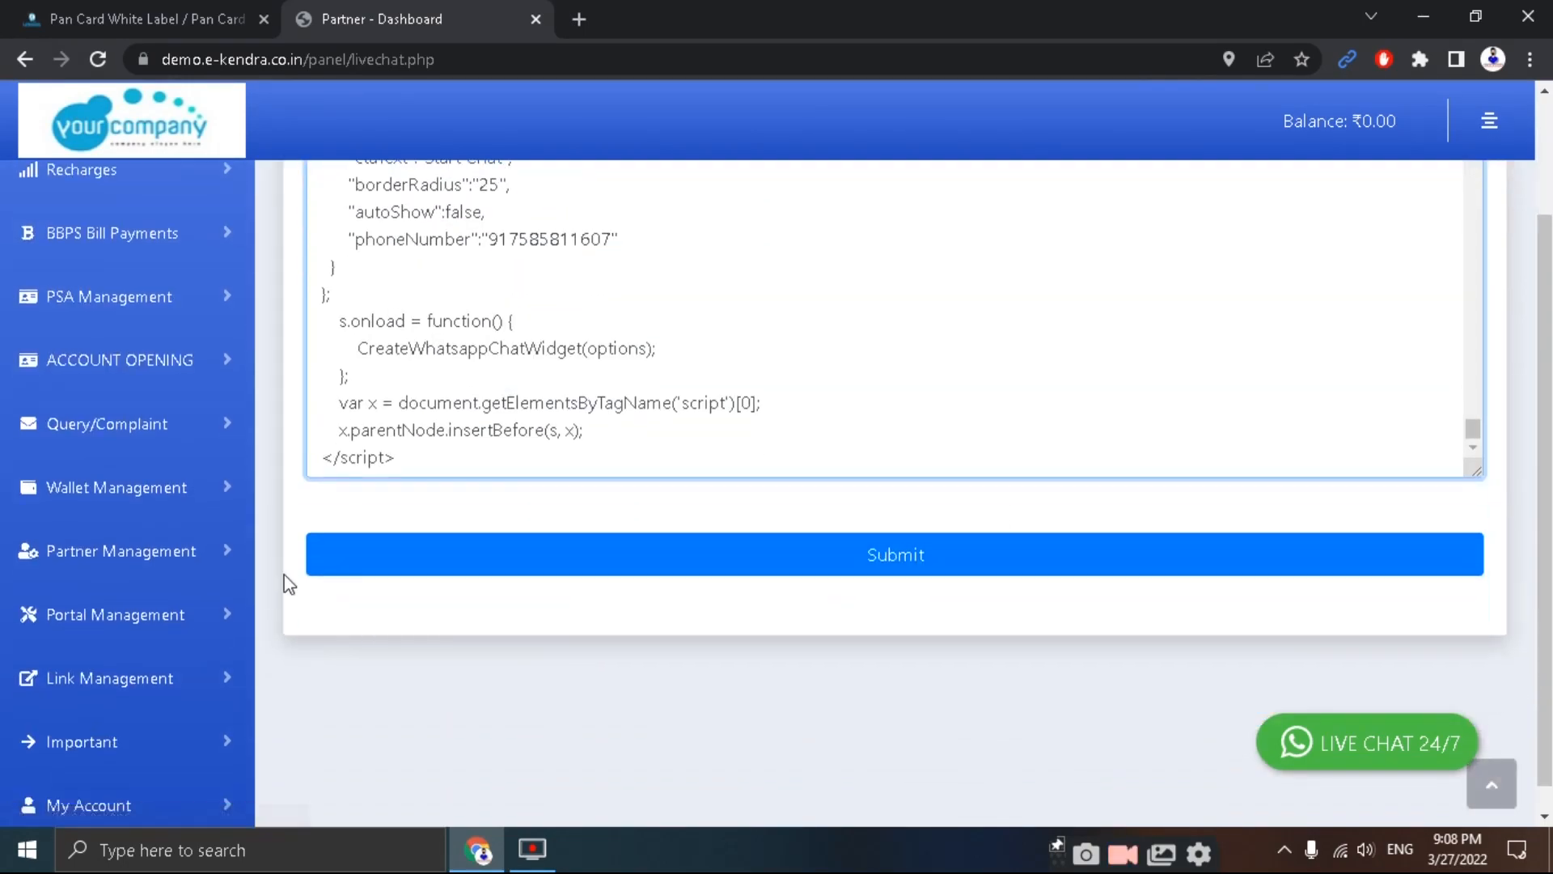
scroll(392, 648, up, 2)
scroll(228, 659, down, 2)
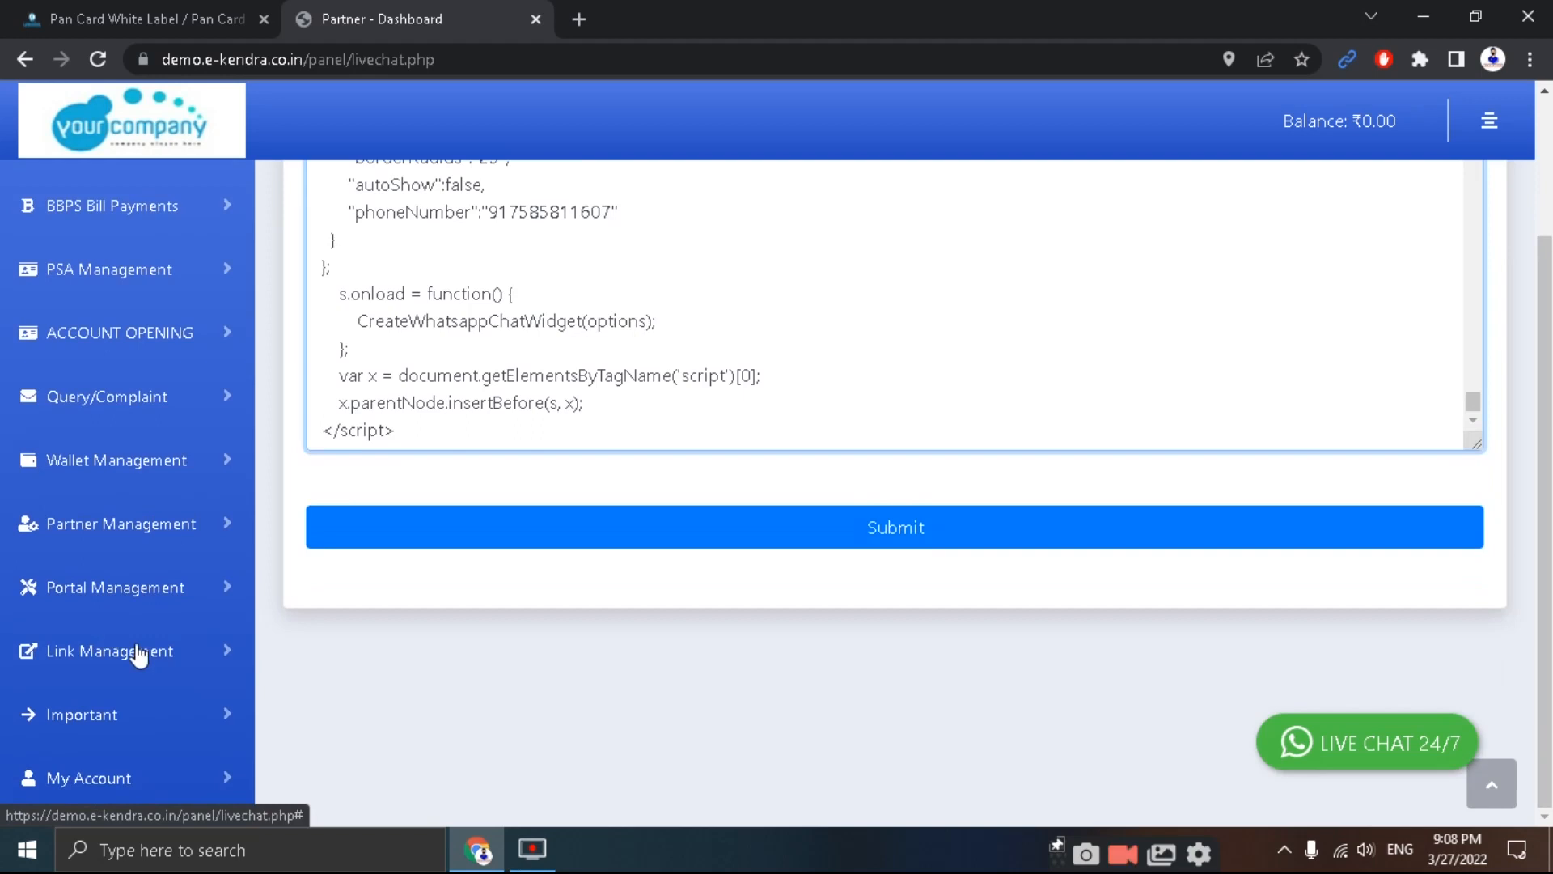
Step: View the logo upload page under Portal Management and the All Links page under Link Management
click(93, 600)
scroll(146, 614, down, 3)
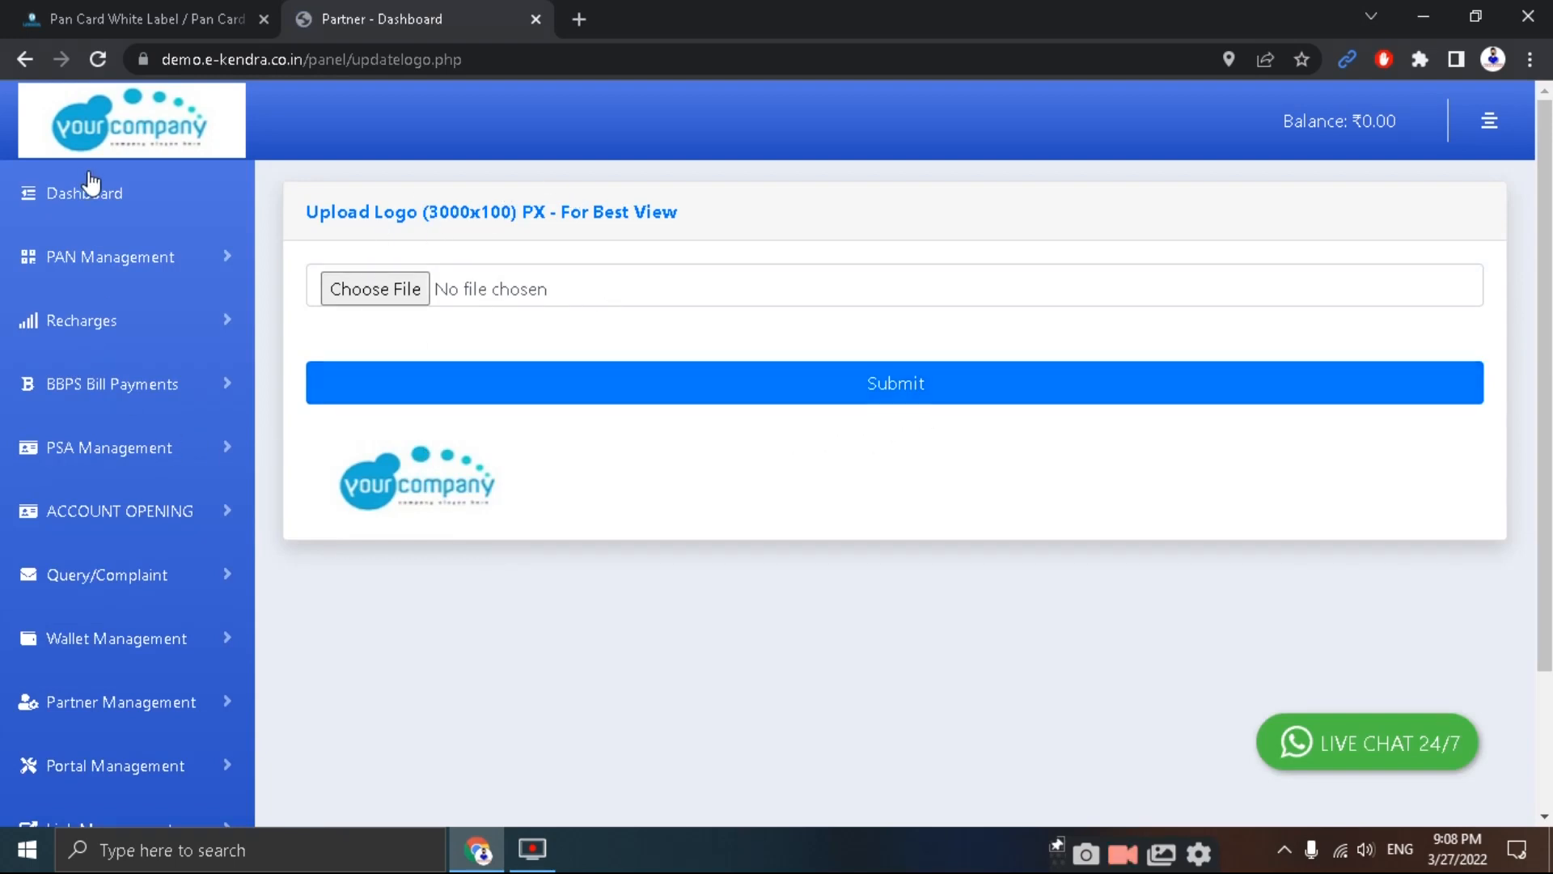
scroll(156, 604, down, 2)
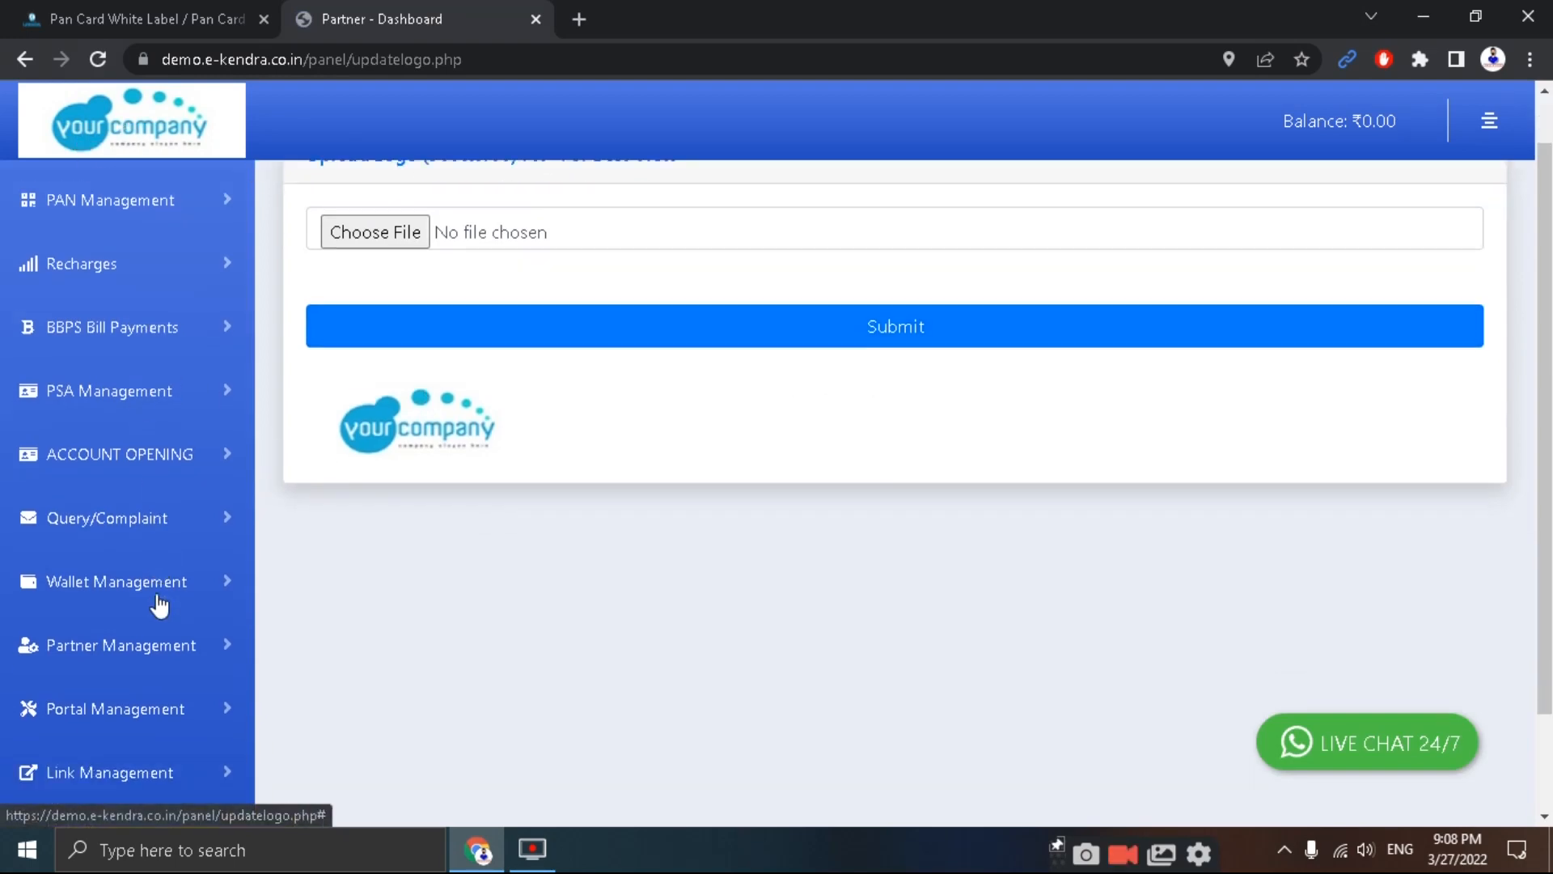
click(171, 635)
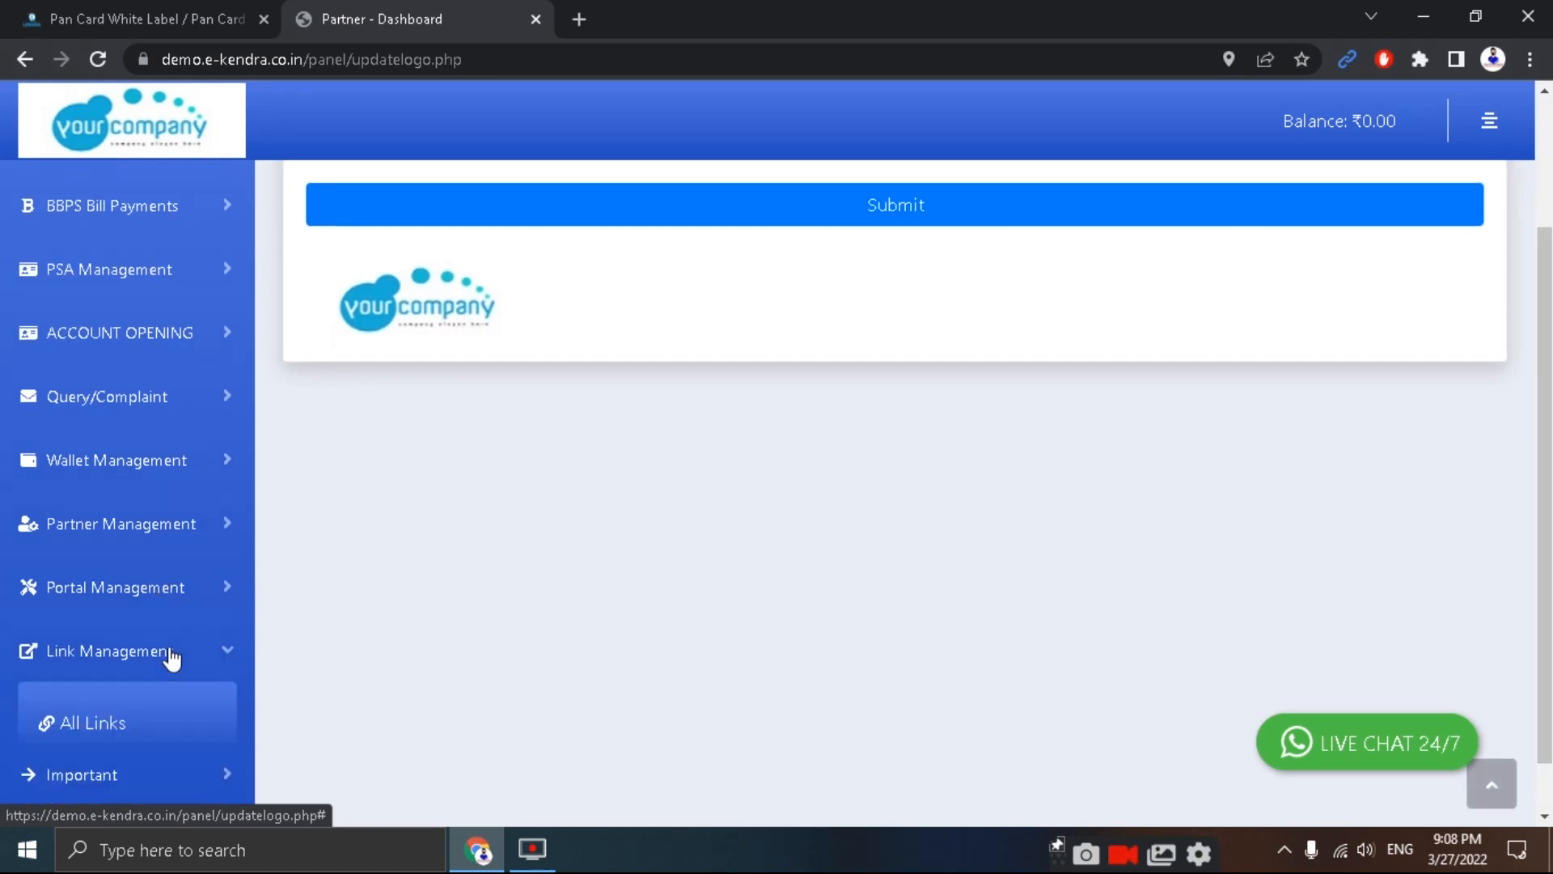
scroll(172, 658, down, 1)
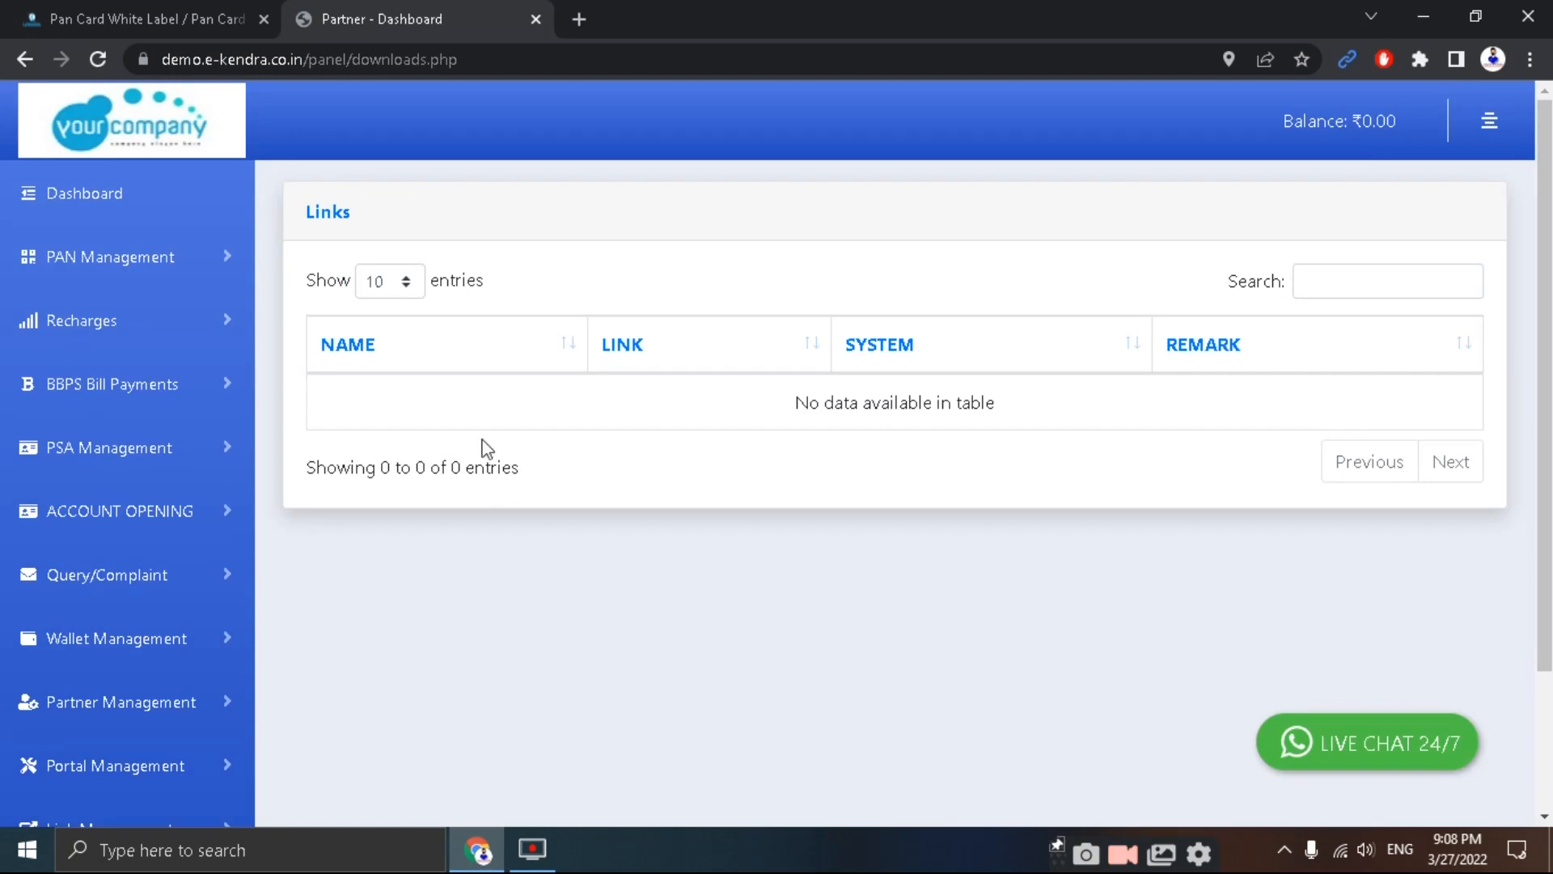
Step: Look through the entries under Link Management and Important, and open the Profile page under My Account
scroll(186, 623, down, 2)
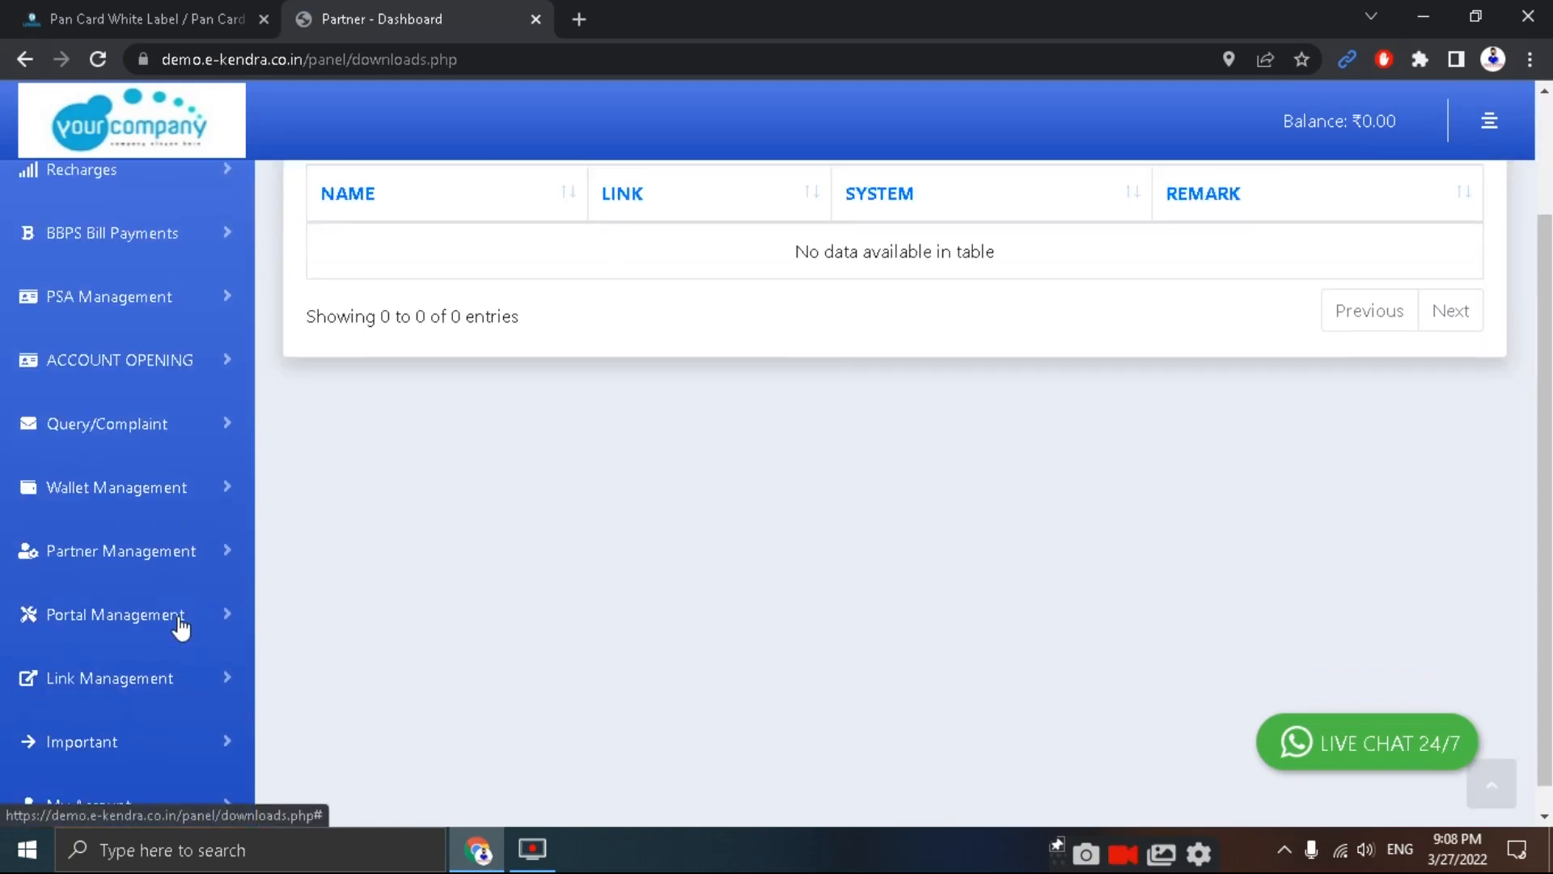
click(158, 680)
scroll(156, 683, down, 1)
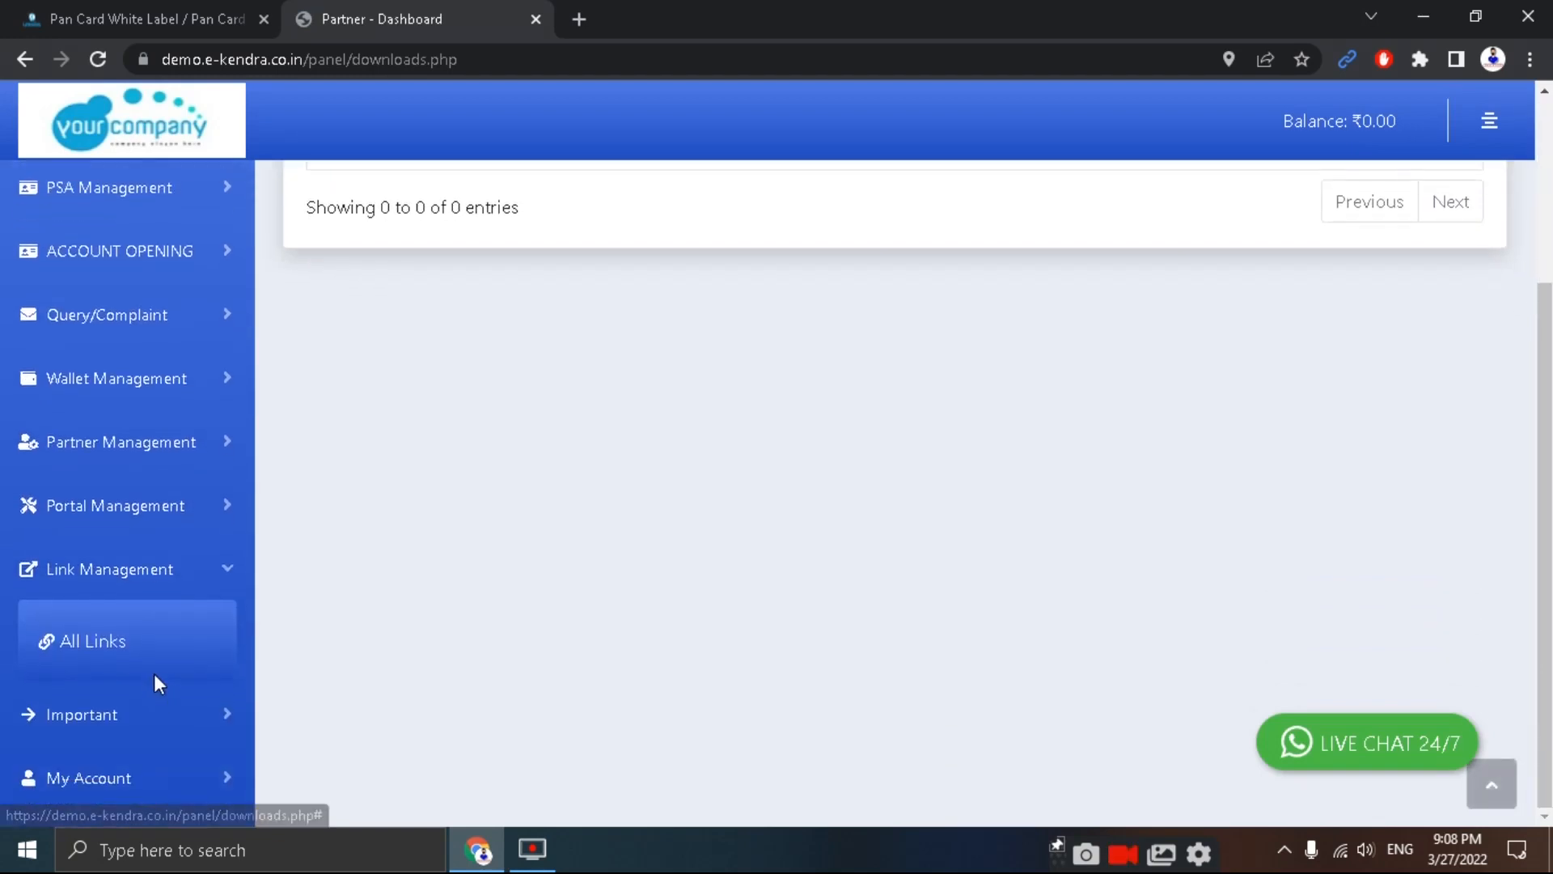
click(143, 717)
scroll(143, 716, down, 2)
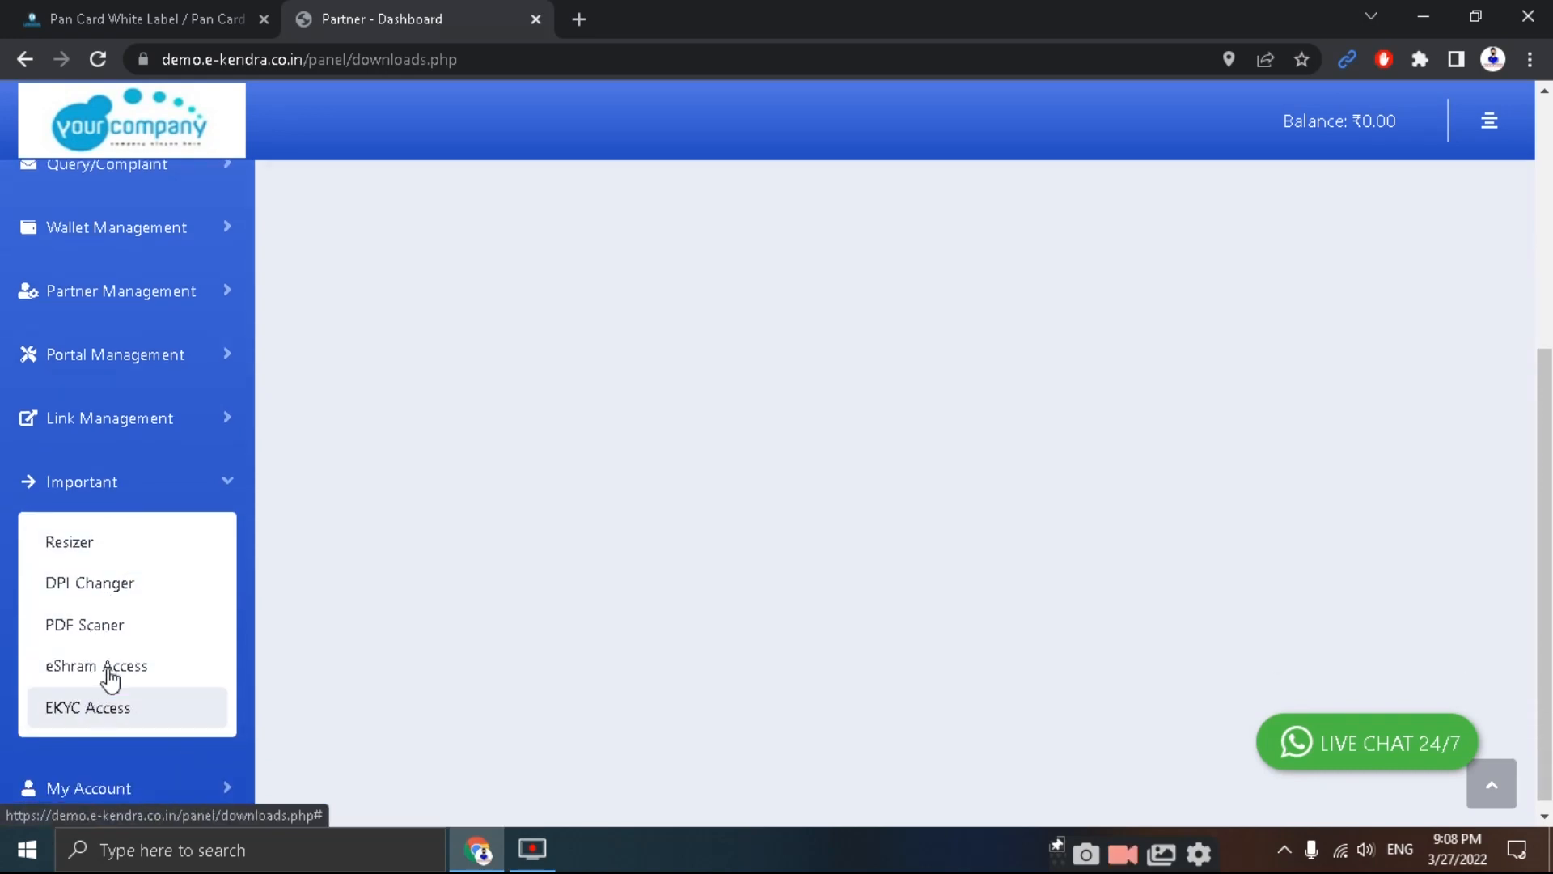
click(198, 507)
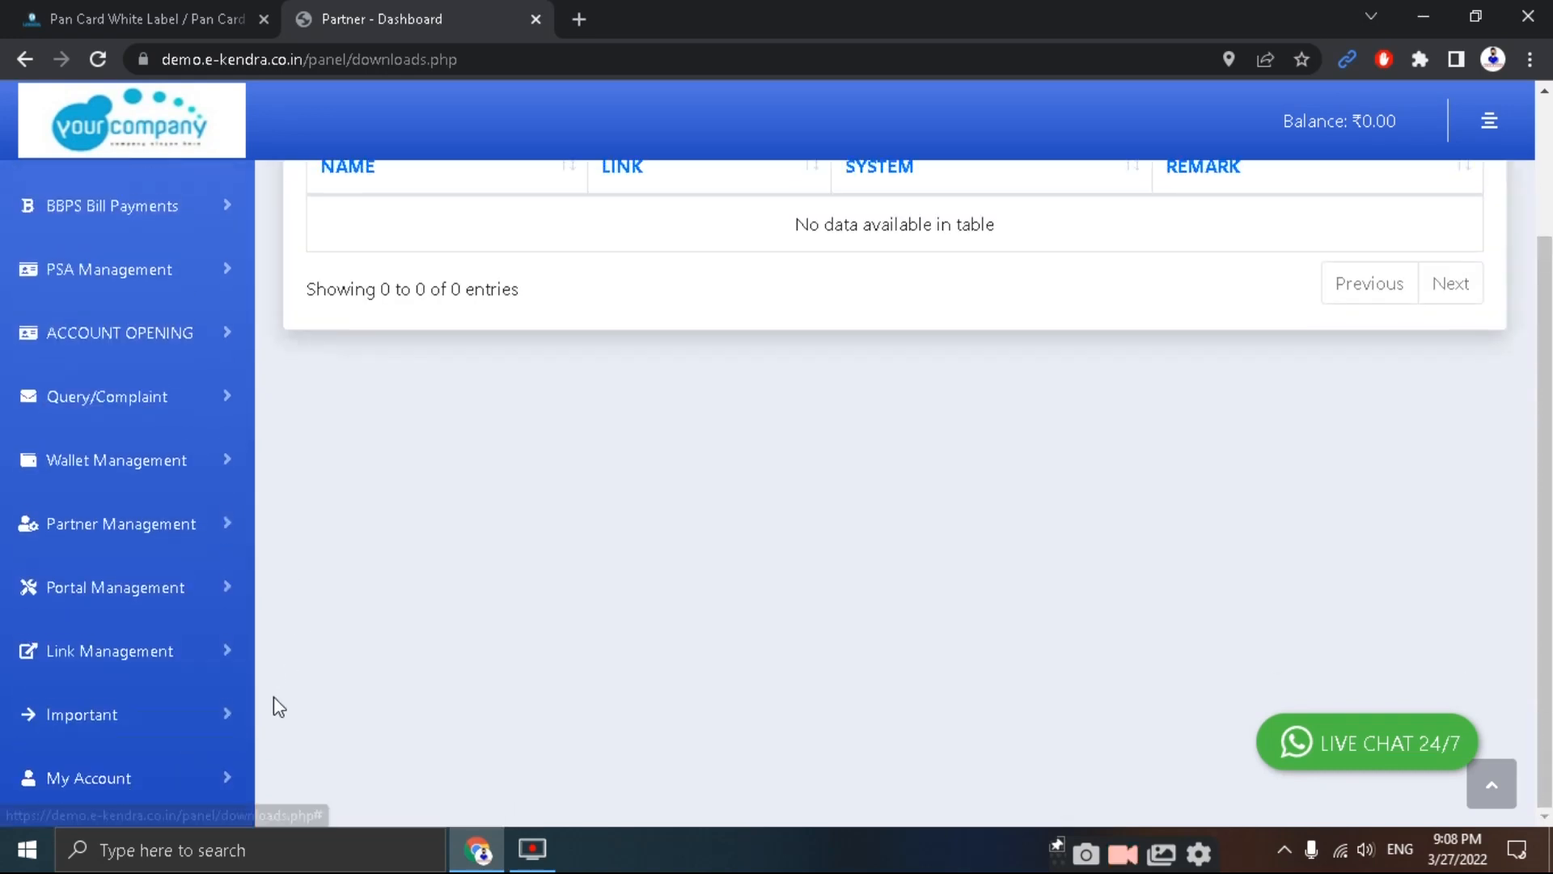
click(192, 789)
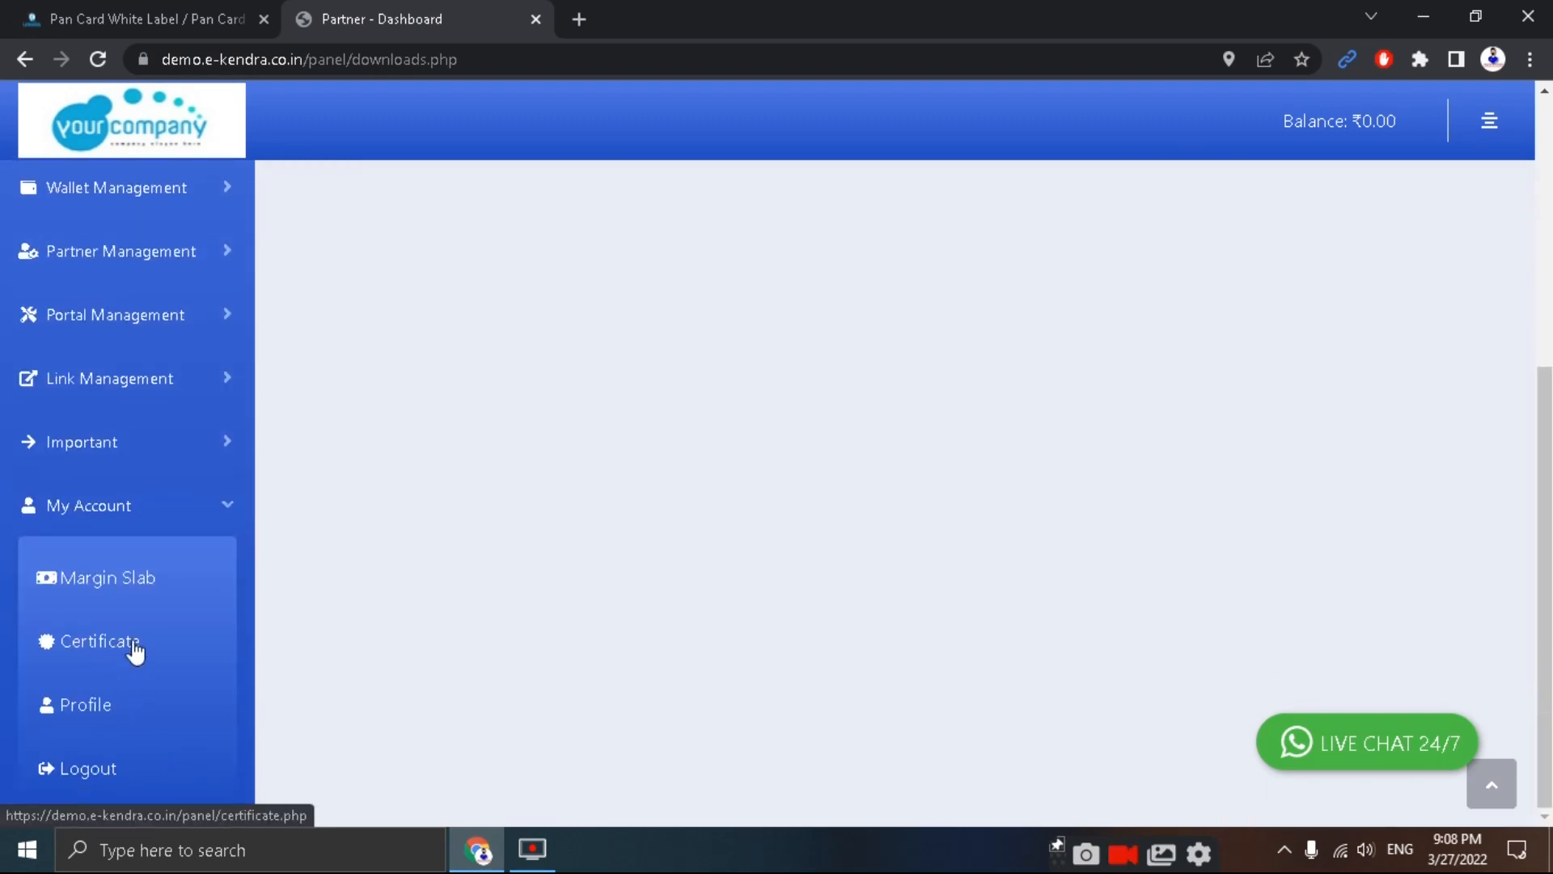
click(87, 711)
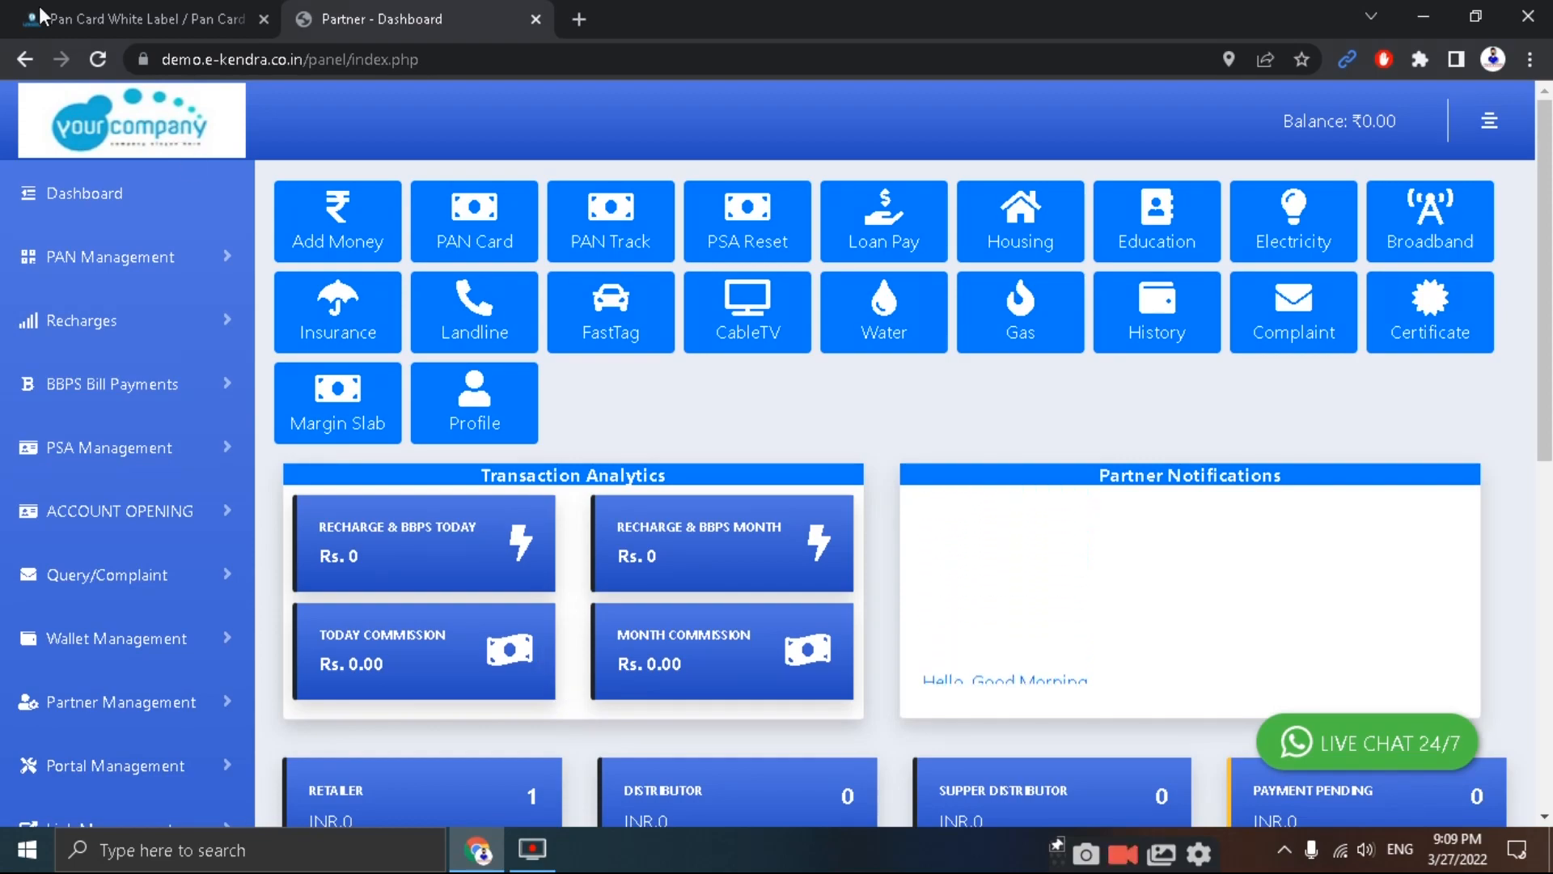
Step: Switch to the Pan Card White Label page and examine its portal features, terms, coupon rate and document list
click(89, 17)
scroll(540, 602, up, 18)
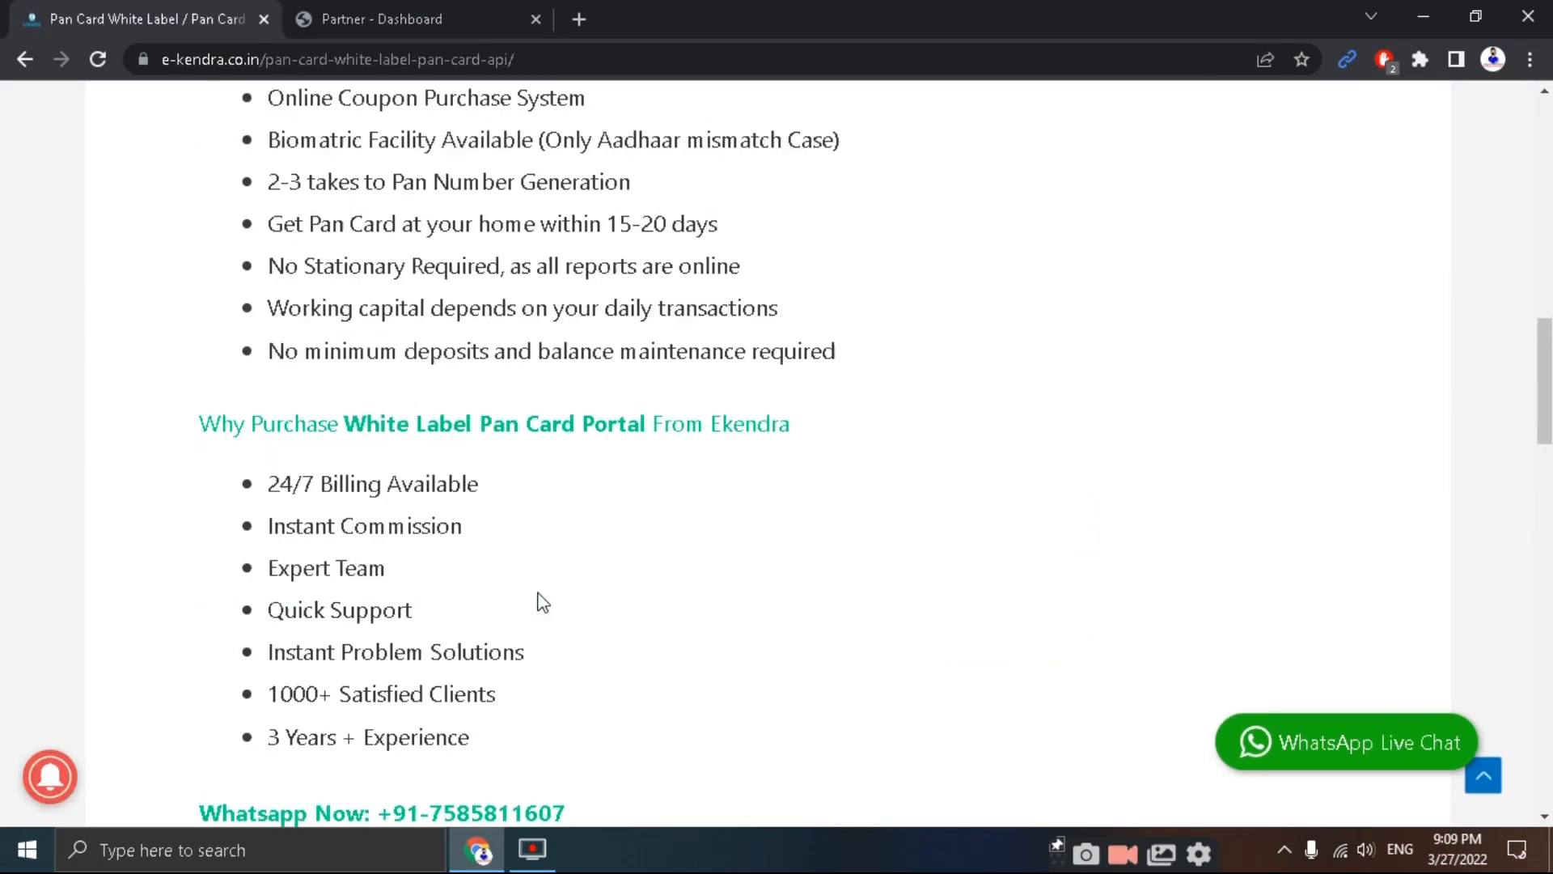
scroll(539, 602, up, 4)
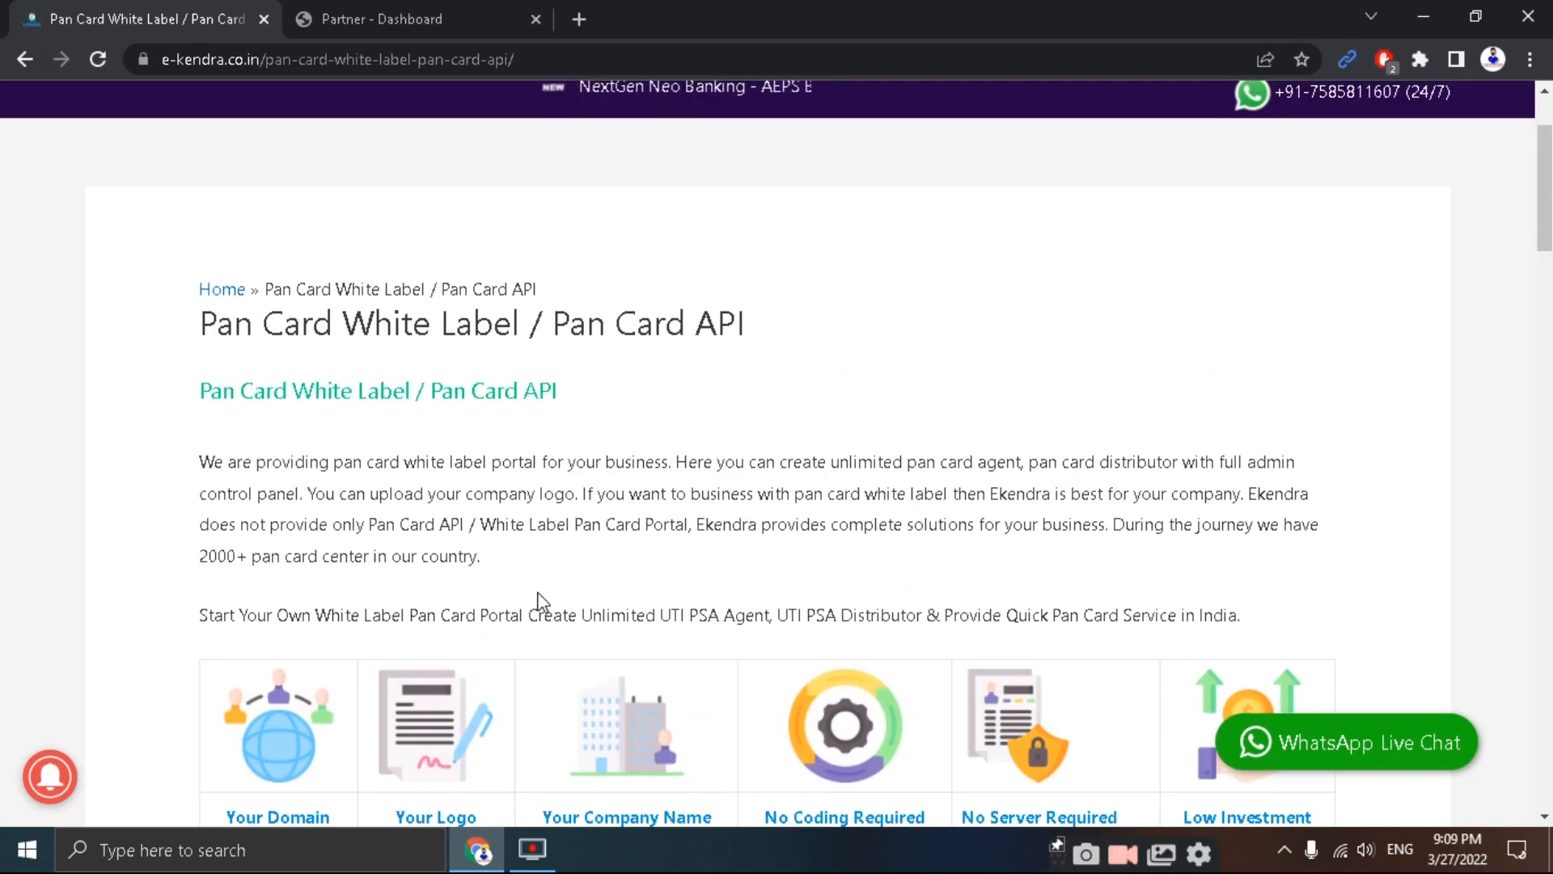
scroll(540, 602, down, 7)
scroll(539, 602, down, 9)
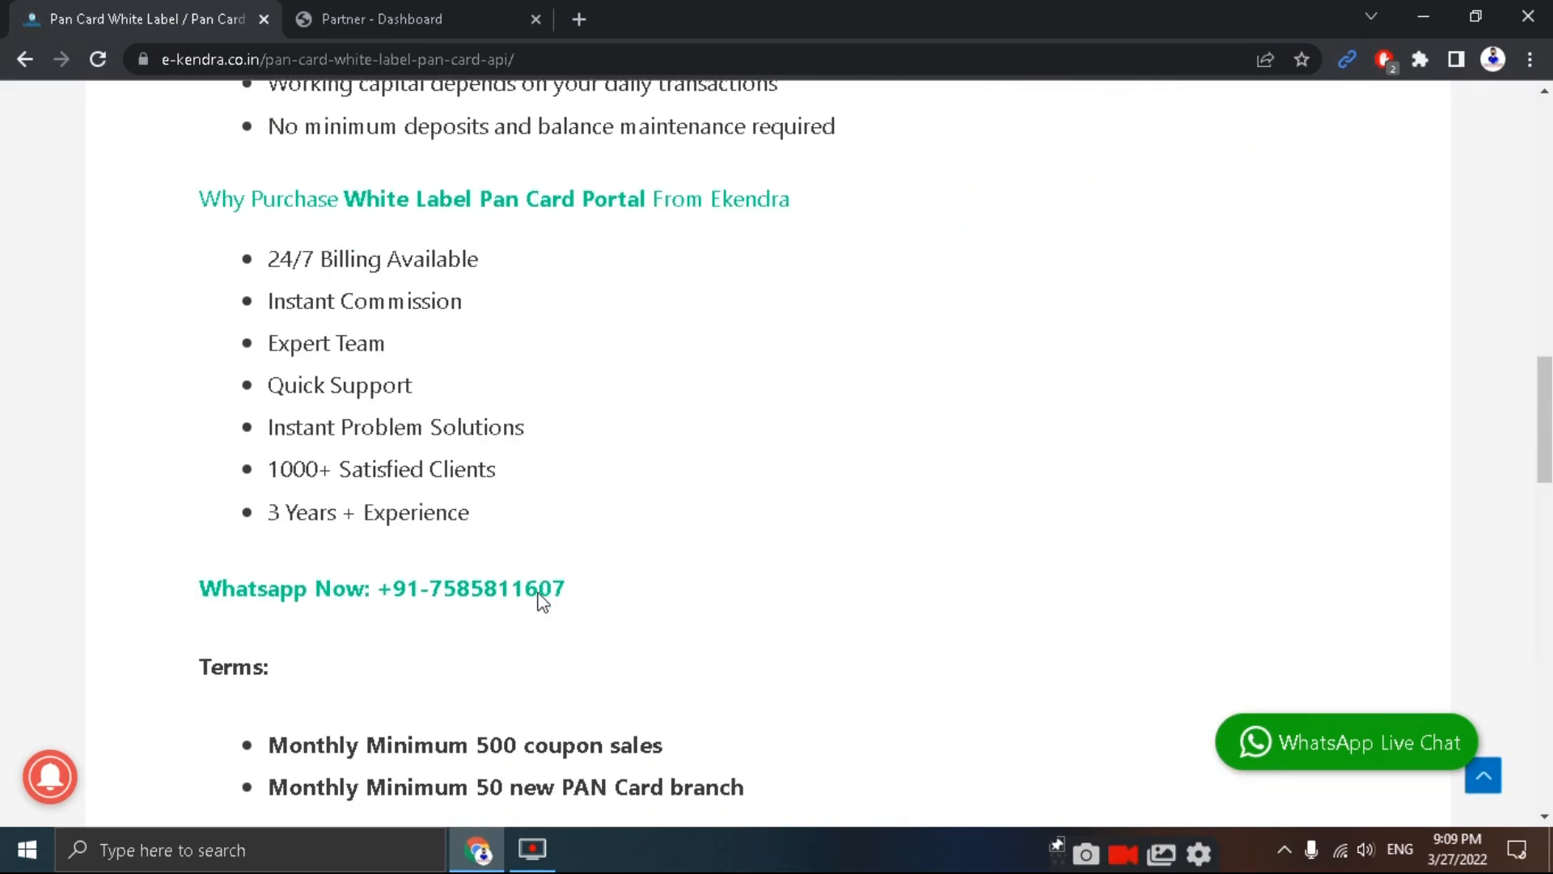
scroll(541, 601, down, 4)
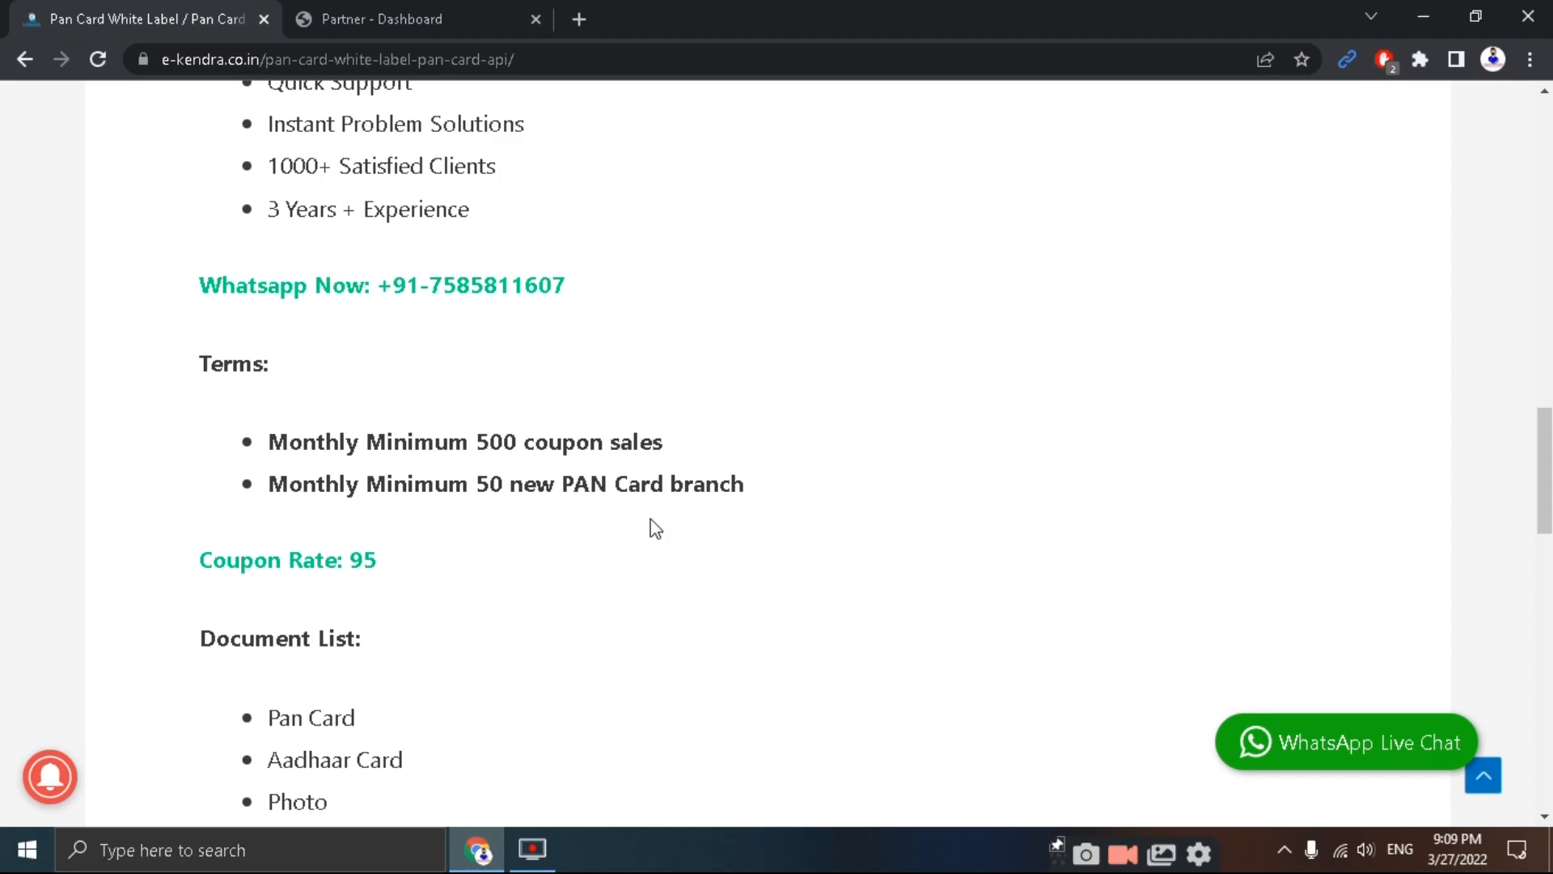
scroll(652, 527, down, 6)
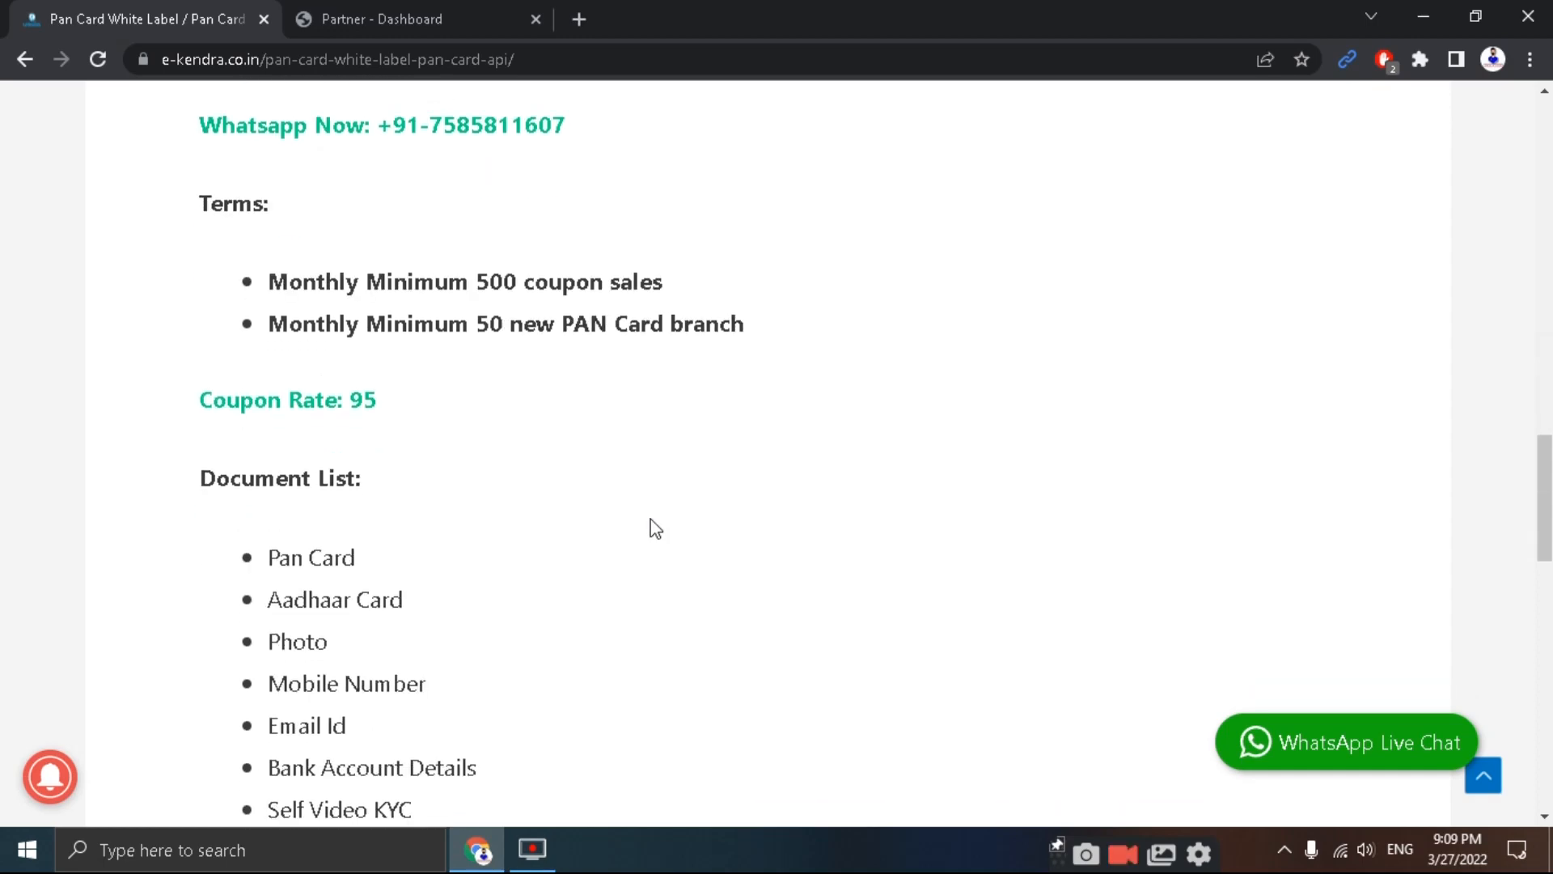
scroll(388, 454, up, 4)
scroll(404, 534, up, 15)
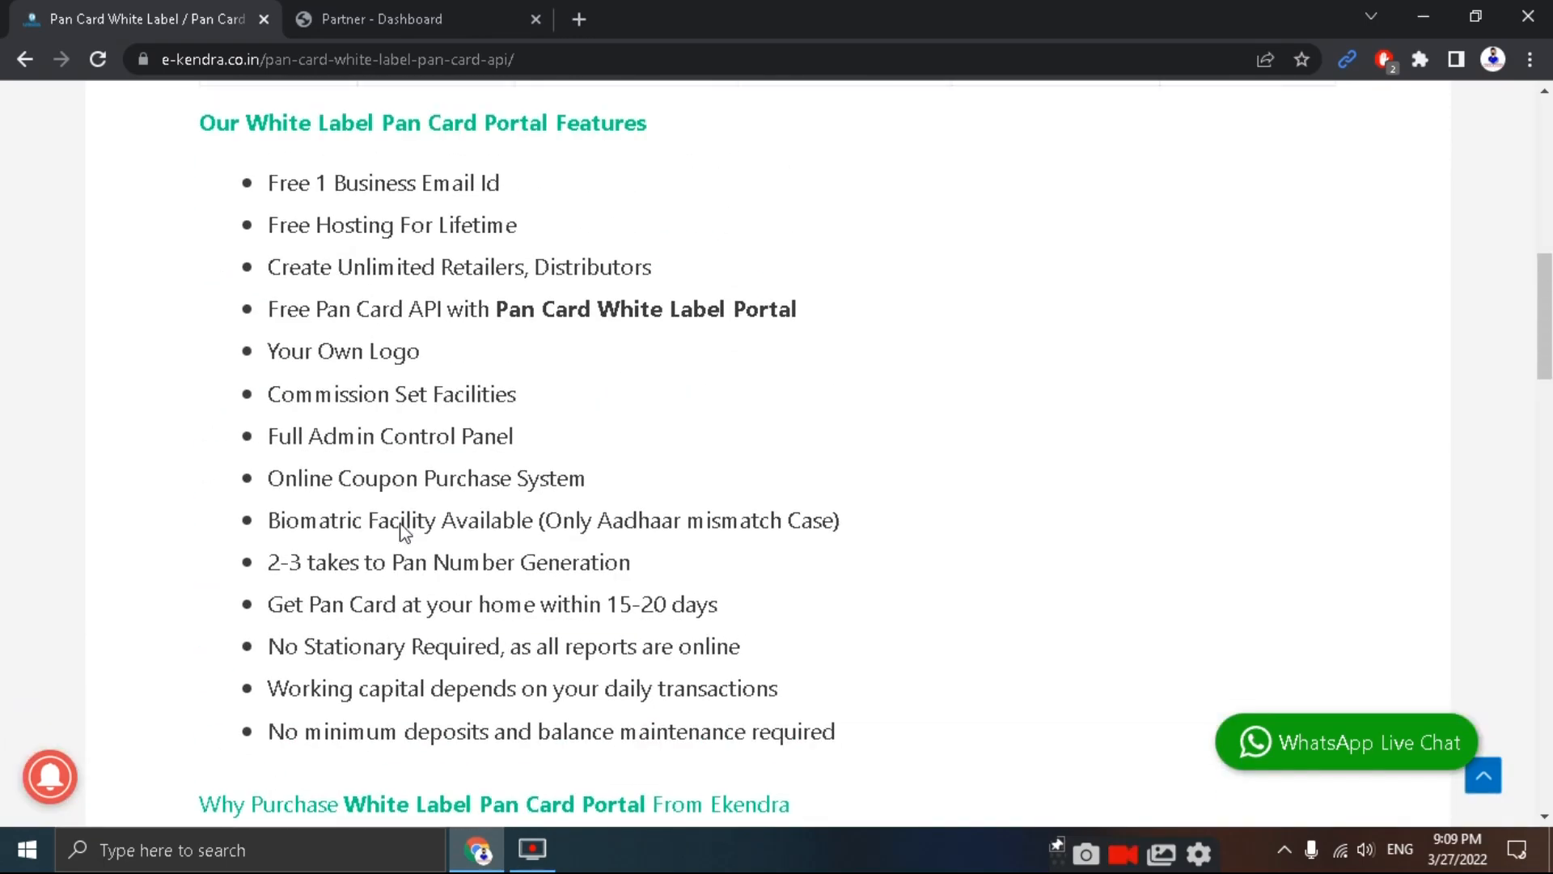
scroll(405, 533, up, 4)
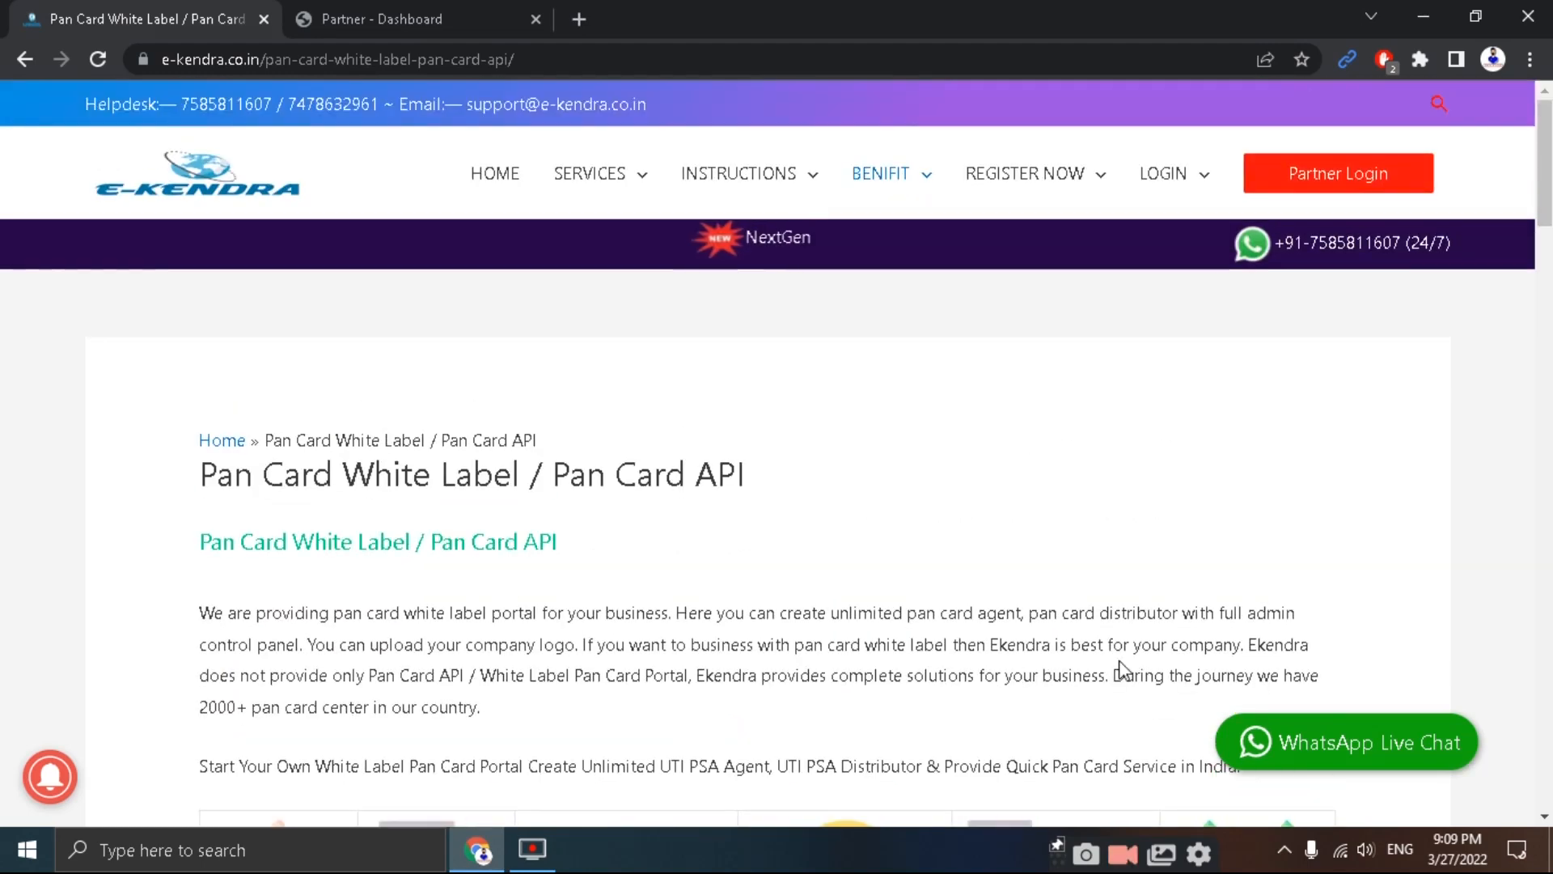
Step: Open the WhatsApp live chat on the white label page and return to the partner dashboard
click(1370, 752)
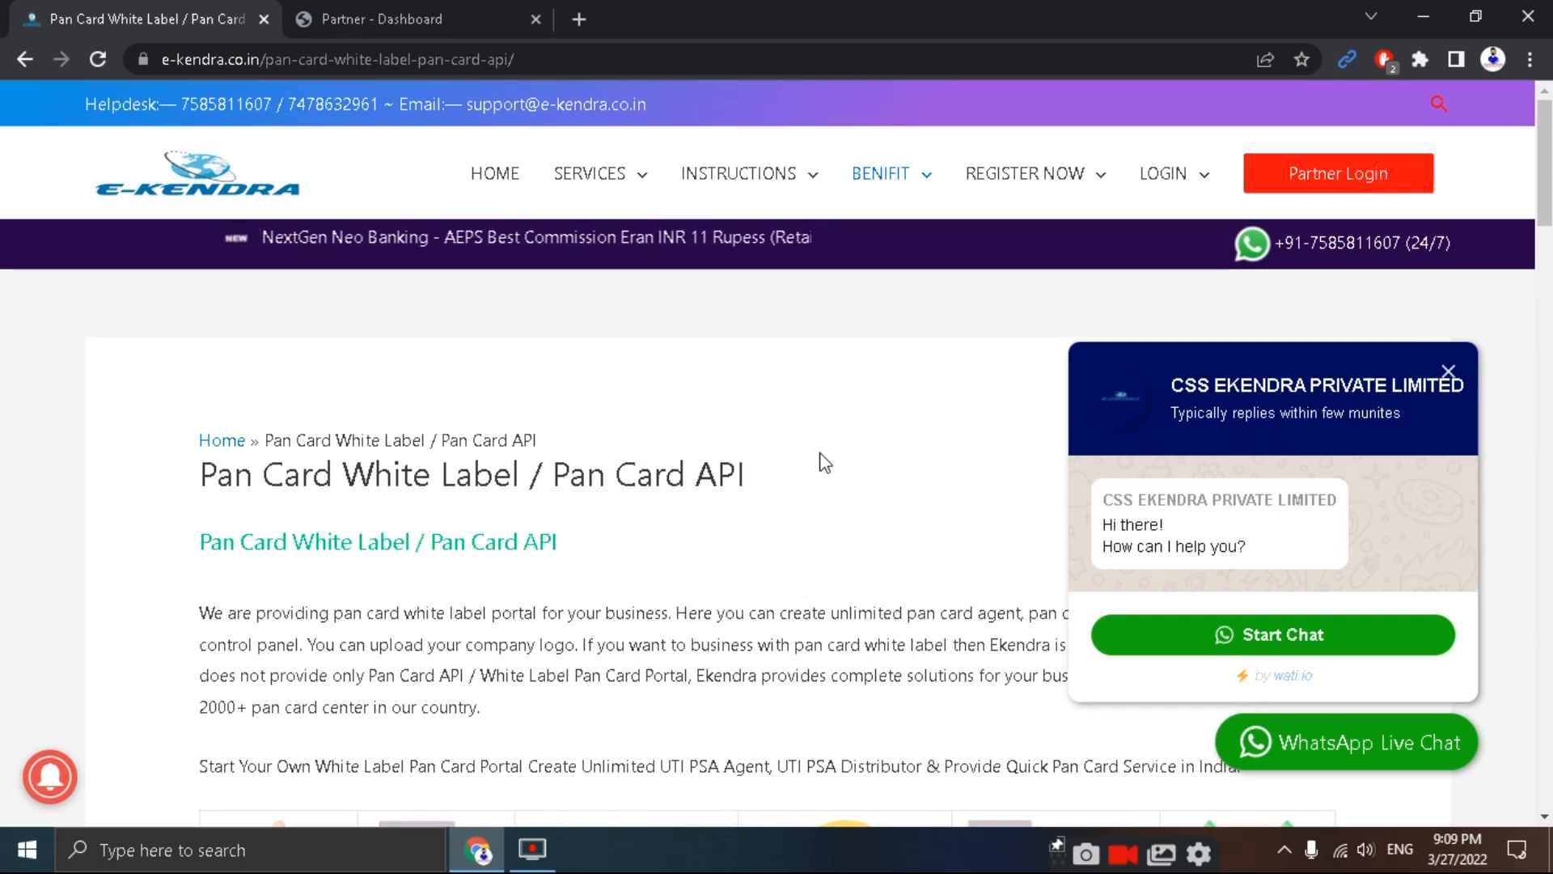
click(329, 16)
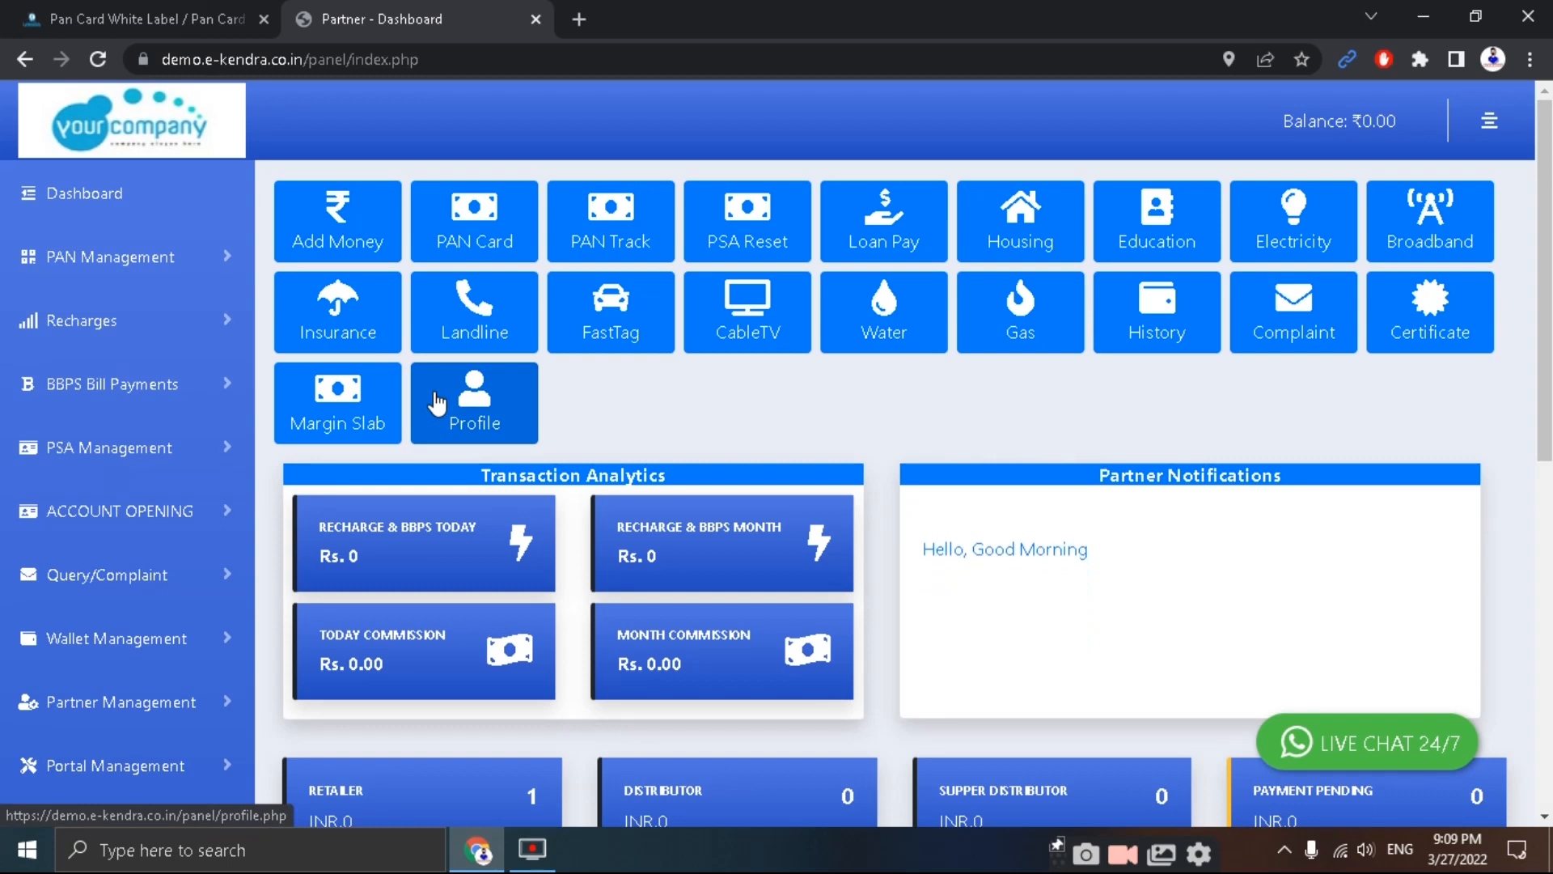